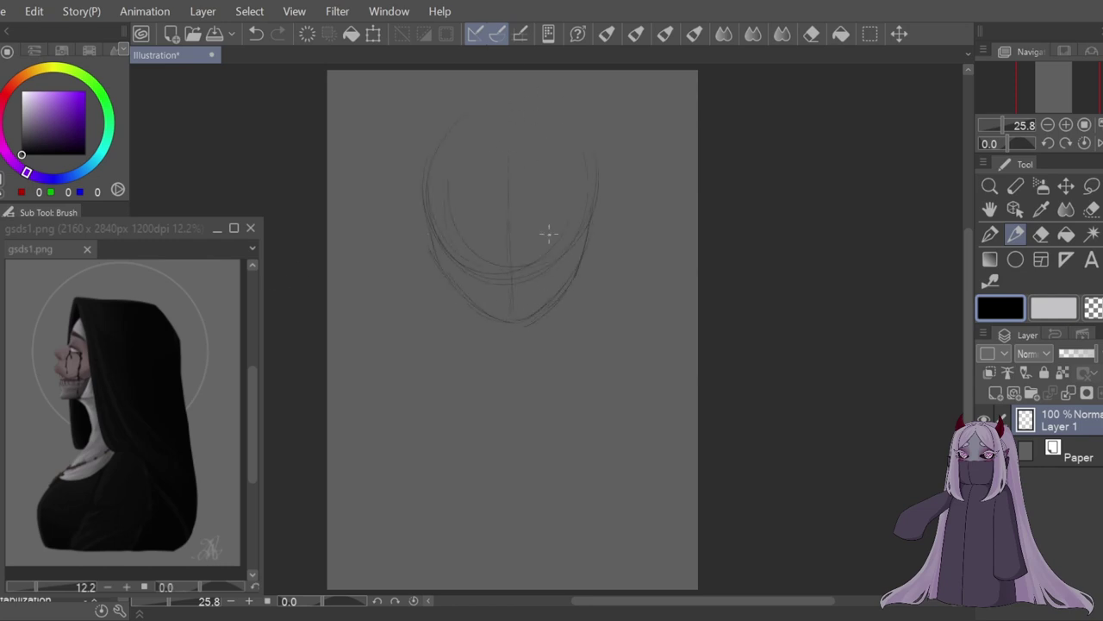
- Sketch the sides of the head and the ears, adding the neck and shoulder contours below
drag(591, 168, 586, 234)
drag(414, 212, 412, 233)
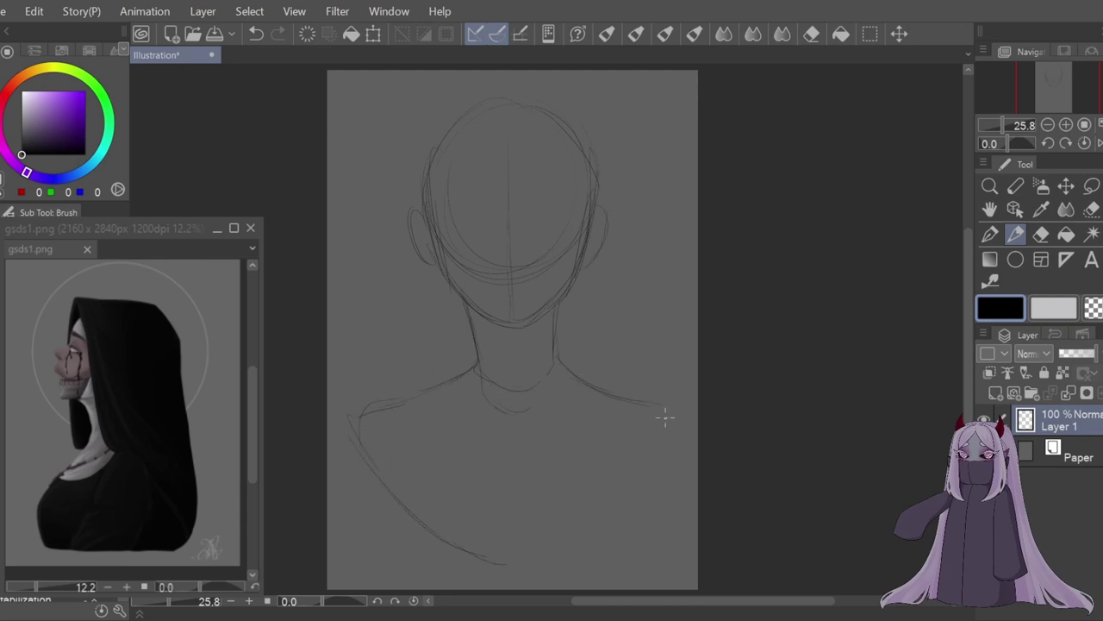
- Select the head sketch with the lasso, scale it down and reposition it over the shoulders
click(1092, 186)
mouse_move(635, 133)
mouse_down()
mouse_move(310, 382)
mouse_move(640, 137)
mouse_up()
click(584, 559)
drag(698, 118, 655, 181)
drag(603, 378, 622, 358)
scroll(621, 354, down, 3)
click(494, 552)
click(750, 271)
- Sketch a long hood around the head, with sides falling to the shoulders and pointed folds at its lower ends
click(1015, 234)
scroll(527, 155, up, 2)
mouse_move(511, 145)
mouse_down()
mouse_move(426, 198)
mouse_move(600, 207)
mouse_move(631, 382)
mouse_up()
drag(412, 202, 376, 384)
drag(642, 357, 627, 453)
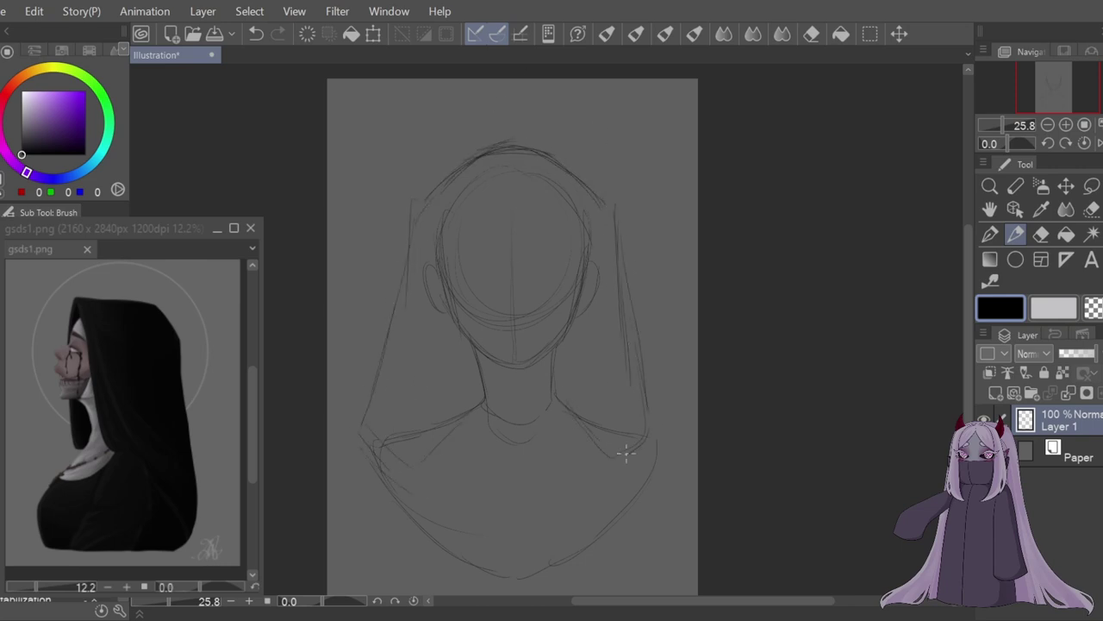
drag(382, 430, 422, 466)
drag(374, 442, 403, 507)
- Resize the reference image window and enlarge its picture to 24.4% to show the nun's profile
drag(251, 584, 473, 619)
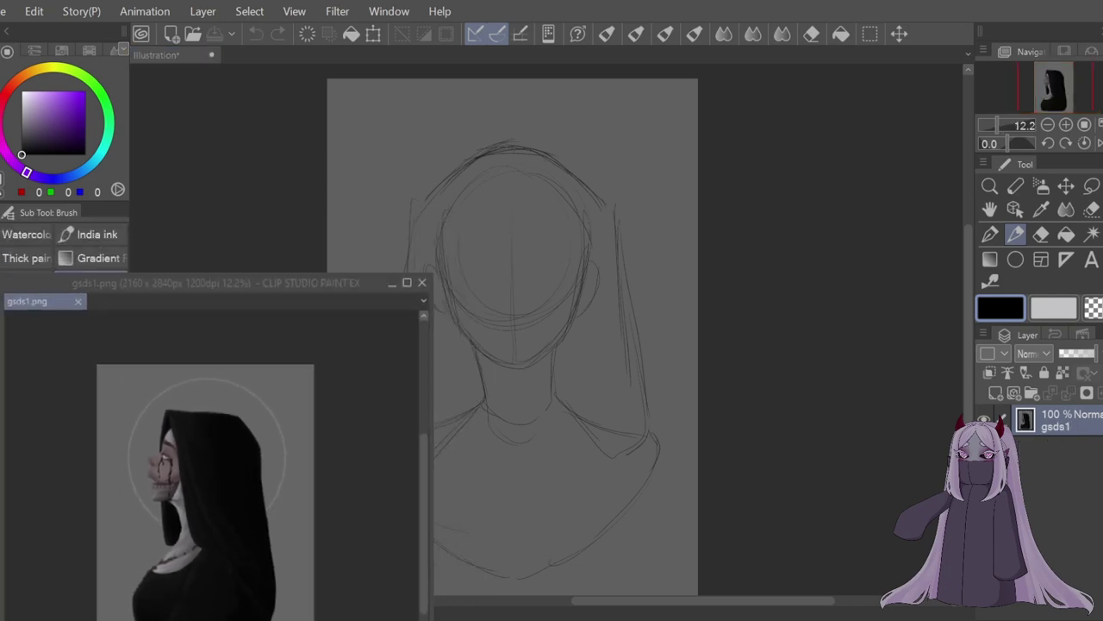
click(246, 120)
scroll(231, 368, up, 4)
drag(273, 569, 258, 569)
click(245, 104)
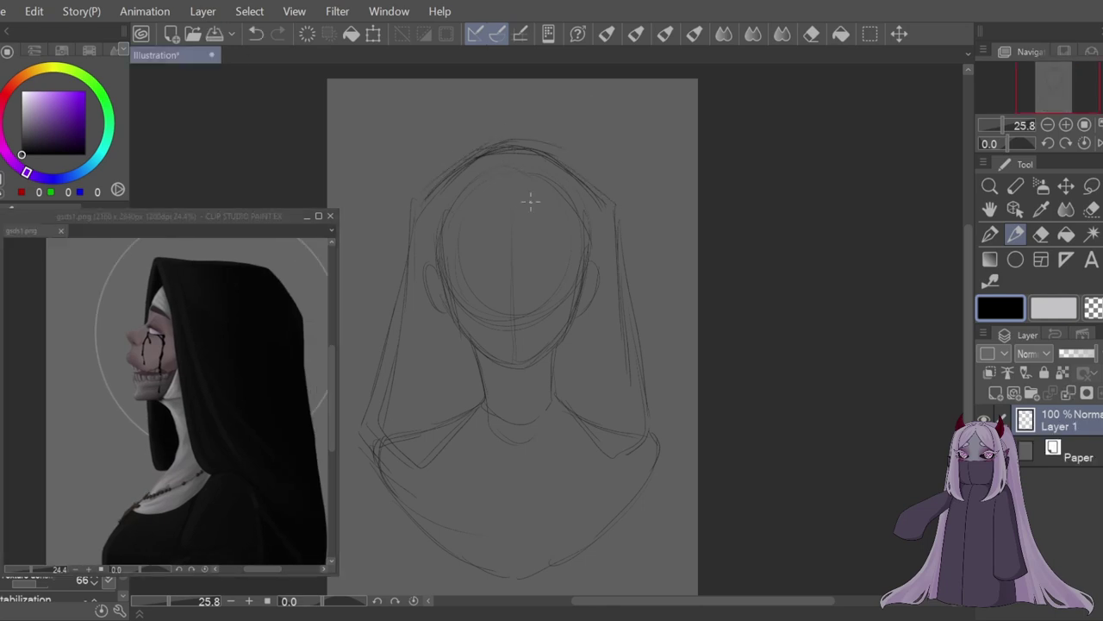
- Sketch the hood's inner opening, firm up the jaw and ear sides, and draw the forehead band
drag(523, 175, 561, 226)
drag(448, 274, 498, 367)
drag(581, 275, 558, 336)
drag(447, 312, 438, 279)
drag(590, 288, 579, 316)
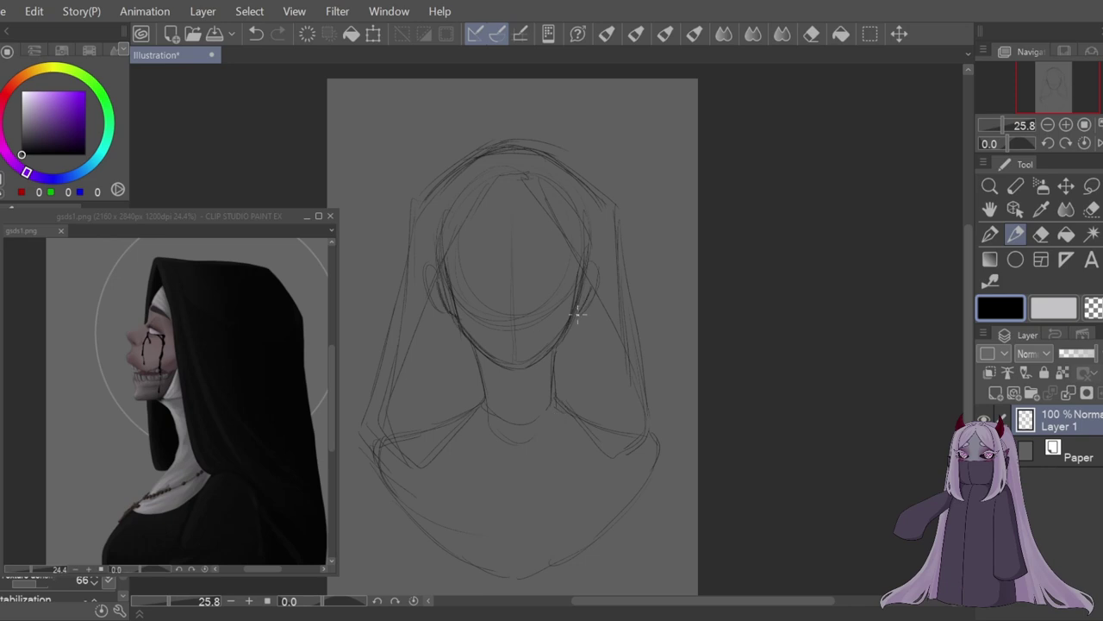
scroll(545, 271, up, 1)
drag(428, 226, 571, 223)
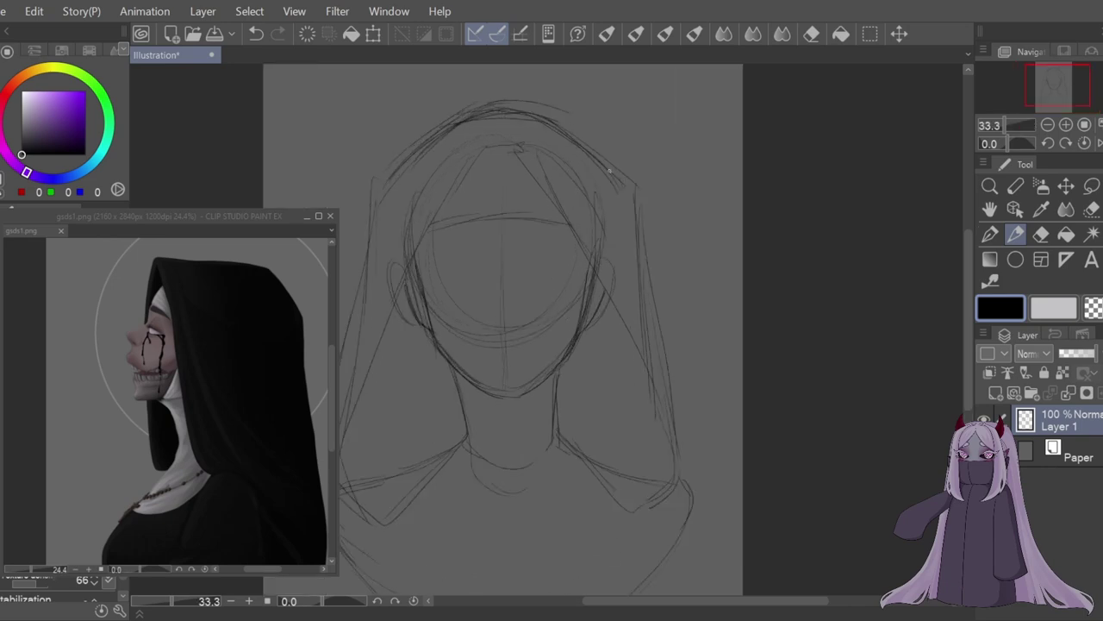
- Strengthen the neck sides and draw the curved collar and shoulder lines beneath them
drag(471, 447, 549, 457)
drag(450, 359, 466, 440)
drag(561, 371, 566, 443)
drag(478, 437, 558, 436)
scroll(816, 407, down, 2)
mouse_move(341, 423)
mouse_down()
mouse_move(493, 551)
mouse_move(679, 416)
mouse_up()
mouse_move(456, 485)
mouse_down()
mouse_move(584, 484)
mouse_move(601, 471)
mouse_up()
- Erase the overlapping construction lines between the skull and the hood's outer edge
drag(967, 392, 966, 333)
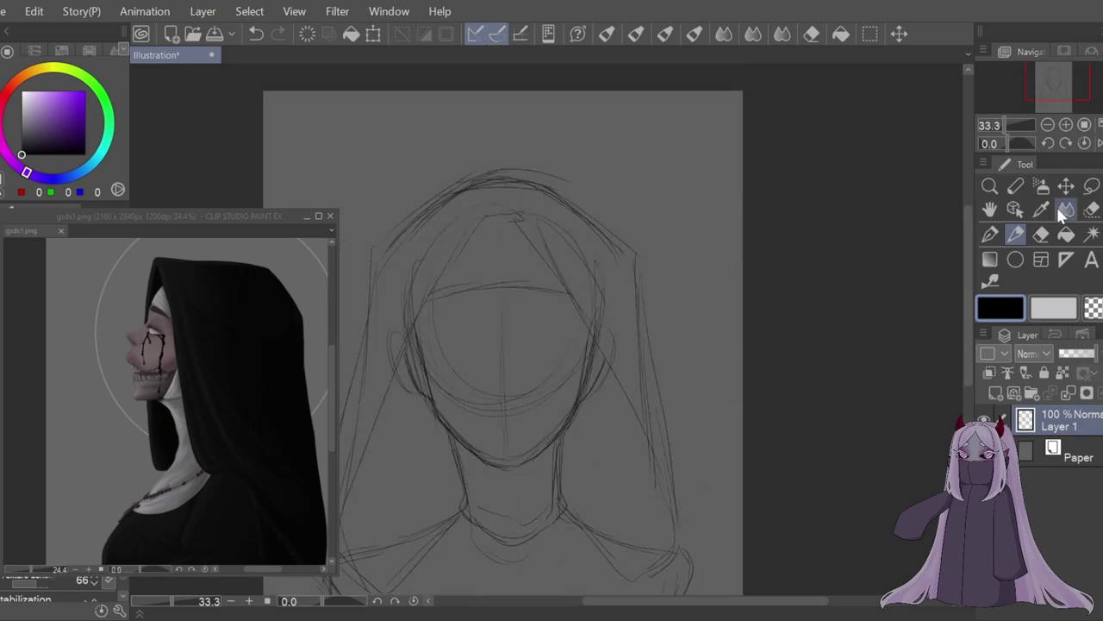
click(1042, 233)
mouse_move(397, 241)
mouse_down()
mouse_move(475, 180)
mouse_move(601, 288)
mouse_move(448, 187)
mouse_move(405, 241)
mouse_move(534, 166)
mouse_move(638, 261)
mouse_up()
- Redraw the hood's inner edges from the top of the forehead down both sides to the shoulders
click(1016, 234)
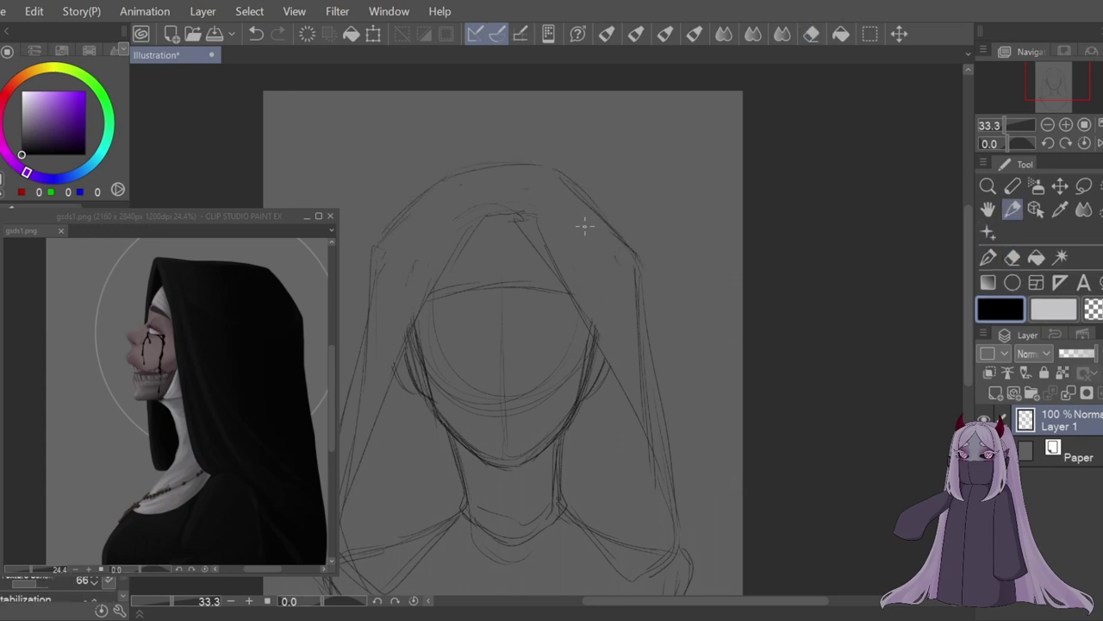
drag(488, 216, 516, 217)
drag(446, 266, 407, 354)
drag(559, 281, 675, 510)
drag(464, 218, 360, 464)
- Erase the stray lines along the hood's inner opening and both of its outer sides
click(1013, 258)
drag(528, 186, 525, 200)
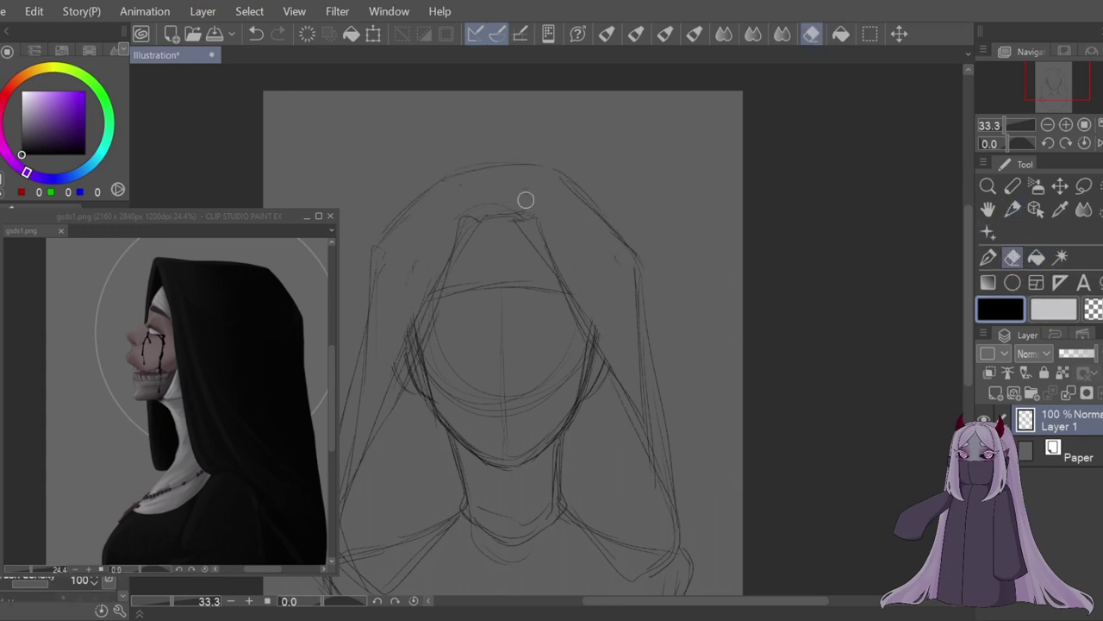
drag(555, 246, 595, 322)
drag(437, 260, 389, 396)
drag(425, 302, 346, 490)
drag(385, 318, 361, 400)
drag(641, 310, 661, 451)
- Redraw the hood's sides and the upper edge of its opening with cleaner strokes
click(1013, 209)
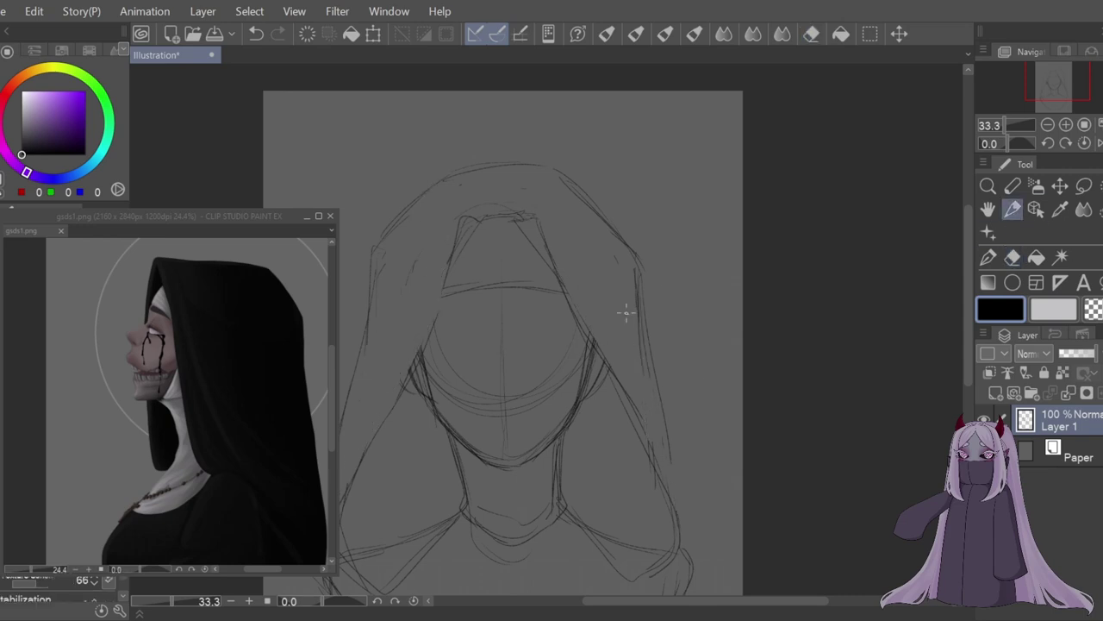
drag(641, 355, 679, 572)
drag(444, 296, 358, 441)
drag(547, 238, 459, 207)
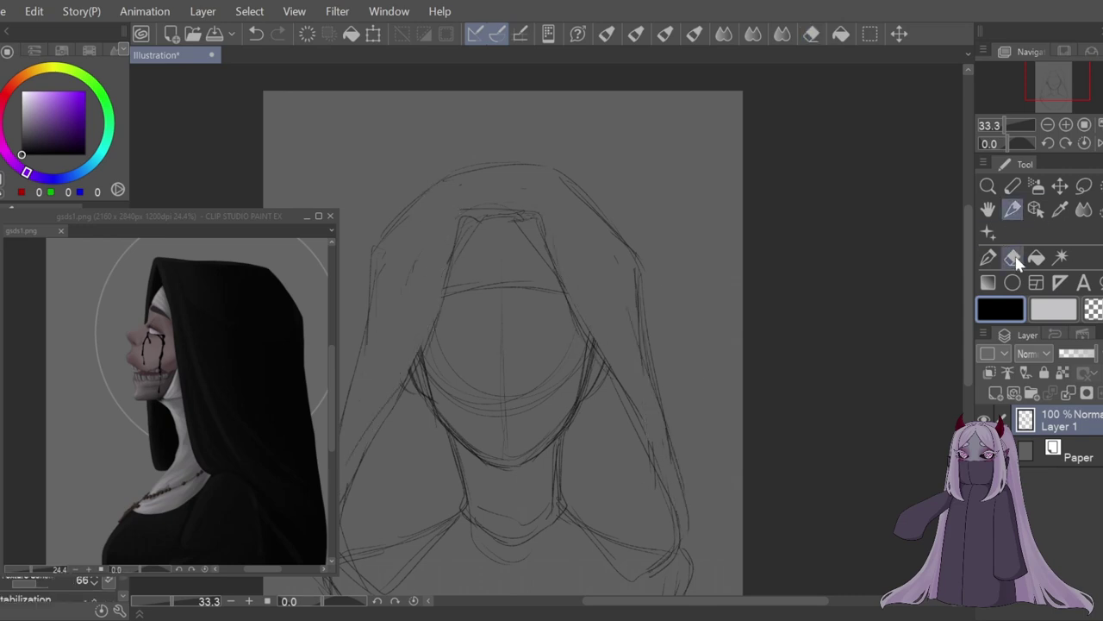
- Erase the upper corners of the hood's opening and redraw its slanted edges more narrowly
click(1014, 258)
drag(540, 212, 557, 265)
drag(452, 258, 476, 200)
drag(1015, 212, 1015, 260)
drag(468, 240, 445, 295)
drag(521, 216, 553, 272)
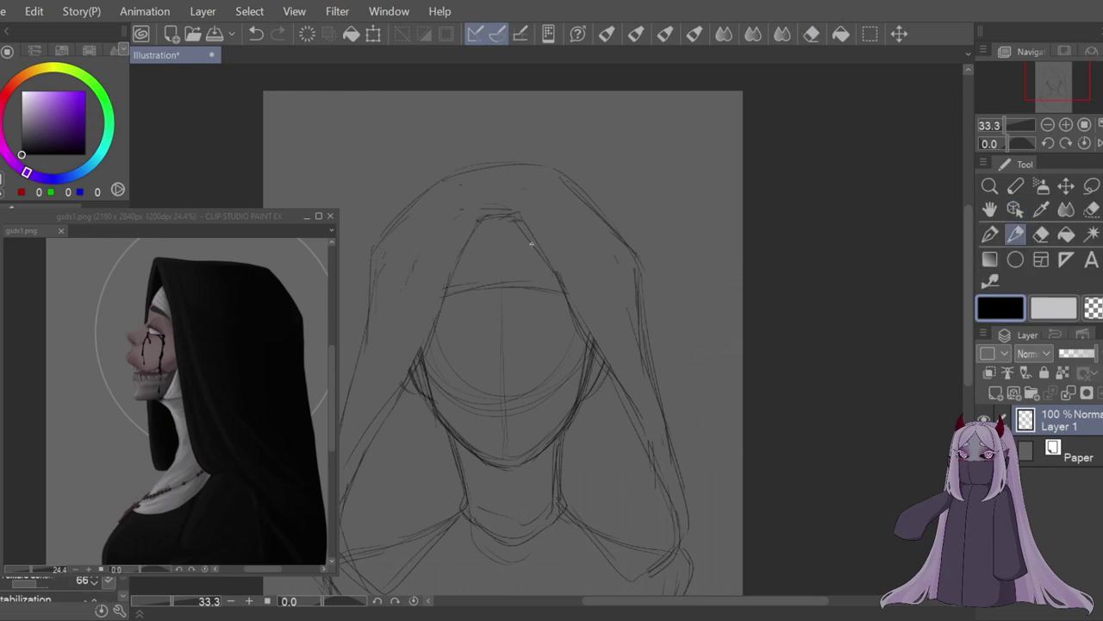
- Darken the jawline and sketch a jagged torn-skin line across the lower face from cheek to cheek
scroll(498, 354, up, 3)
mouse_move(629, 344)
mouse_down()
mouse_move(612, 450)
mouse_move(529, 523)
mouse_up()
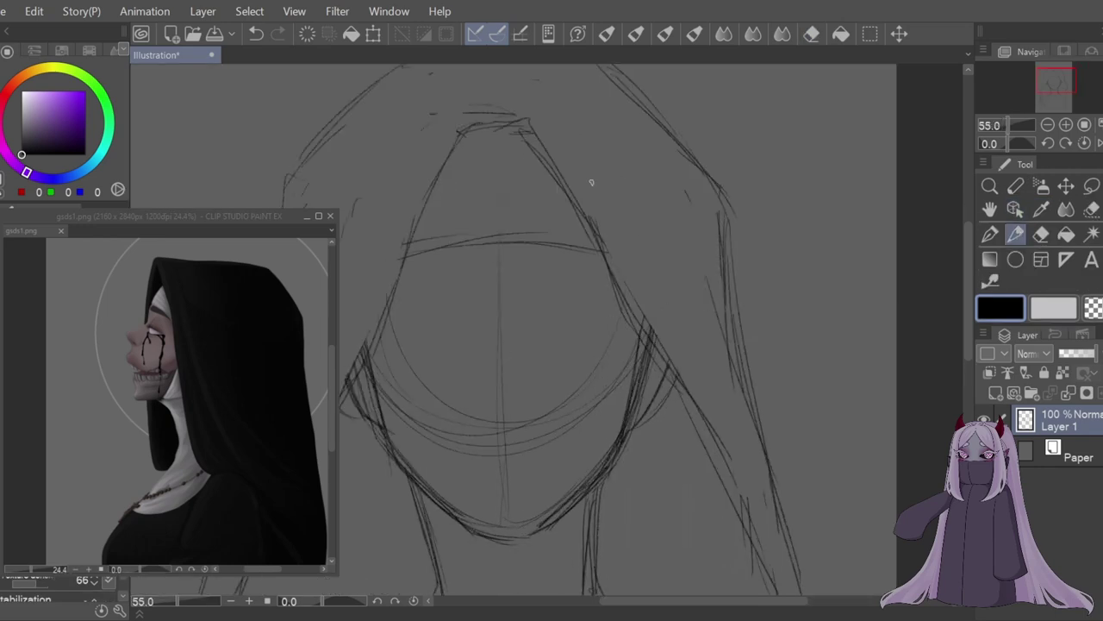
mouse_move(376, 389)
mouse_down()
mouse_move(474, 426)
mouse_move(568, 400)
mouse_move(641, 349)
mouse_up()
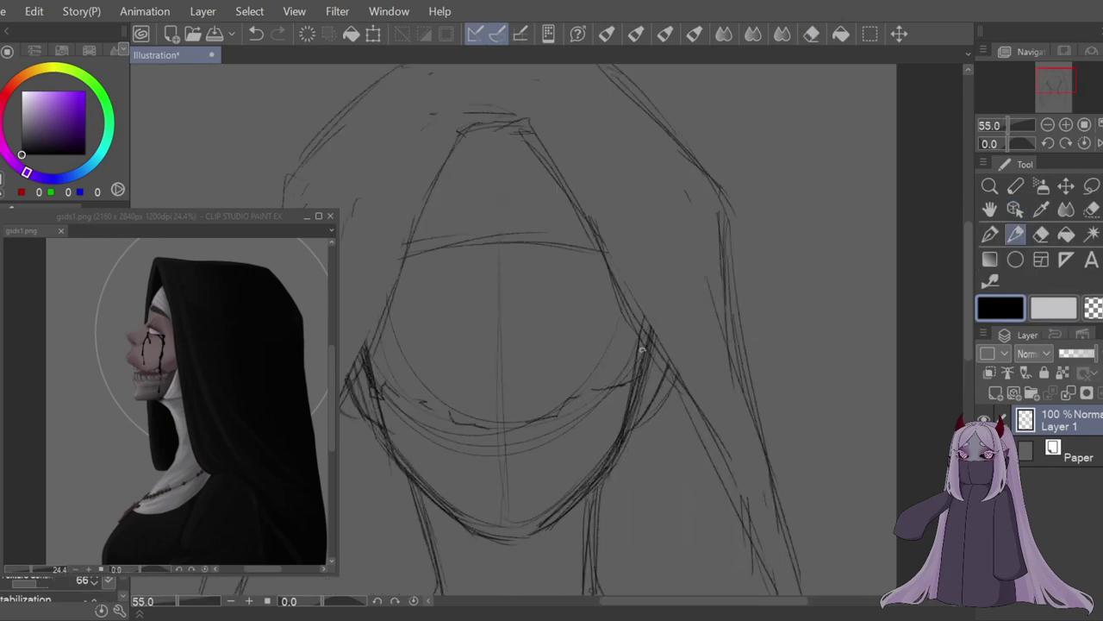
mouse_move(466, 435)
mouse_down()
mouse_move(524, 424)
mouse_move(559, 438)
mouse_up()
- Sketch the nose bridge, the nostrils and both angled eyebrows
mouse_move(461, 263)
mouse_down()
mouse_move(484, 300)
mouse_move(492, 383)
mouse_up()
drag(483, 396, 500, 423)
mouse_move(513, 418)
mouse_down()
mouse_move(527, 408)
mouse_move(498, 405)
mouse_up()
mouse_move(518, 293)
mouse_down()
mouse_move(522, 386)
mouse_move(590, 260)
mouse_up()
drag(547, 262, 621, 269)
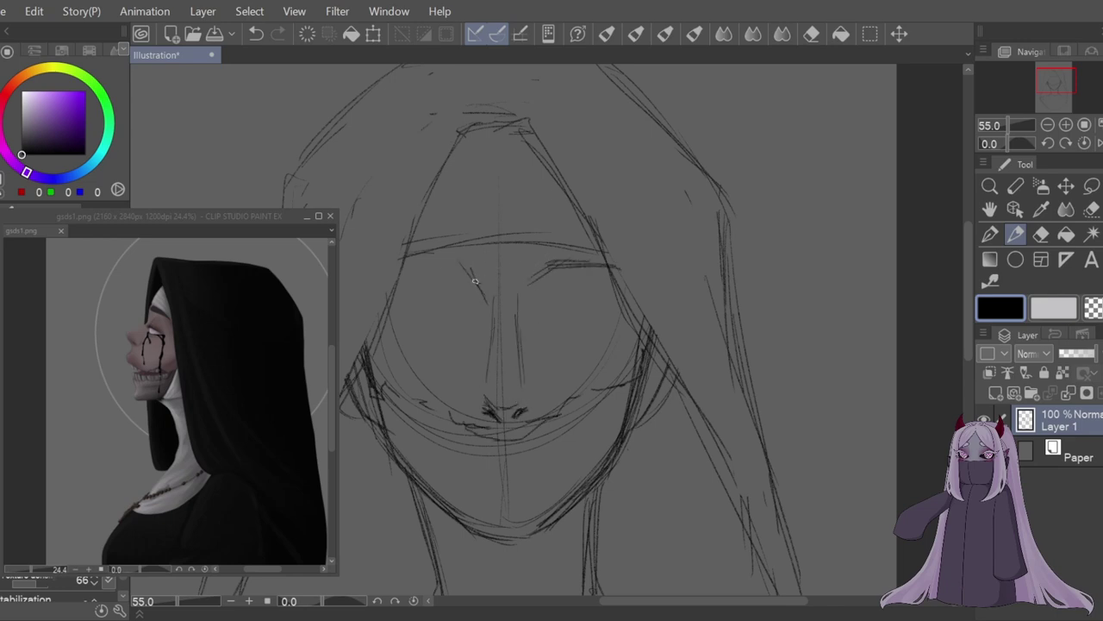
drag(395, 260, 469, 257)
drag(466, 272, 479, 286)
- Clean up the doubled jaw lines and redraw the jaw and chin with a slimmer contour
drag(461, 509, 547, 519)
scroll(527, 480, up, 1)
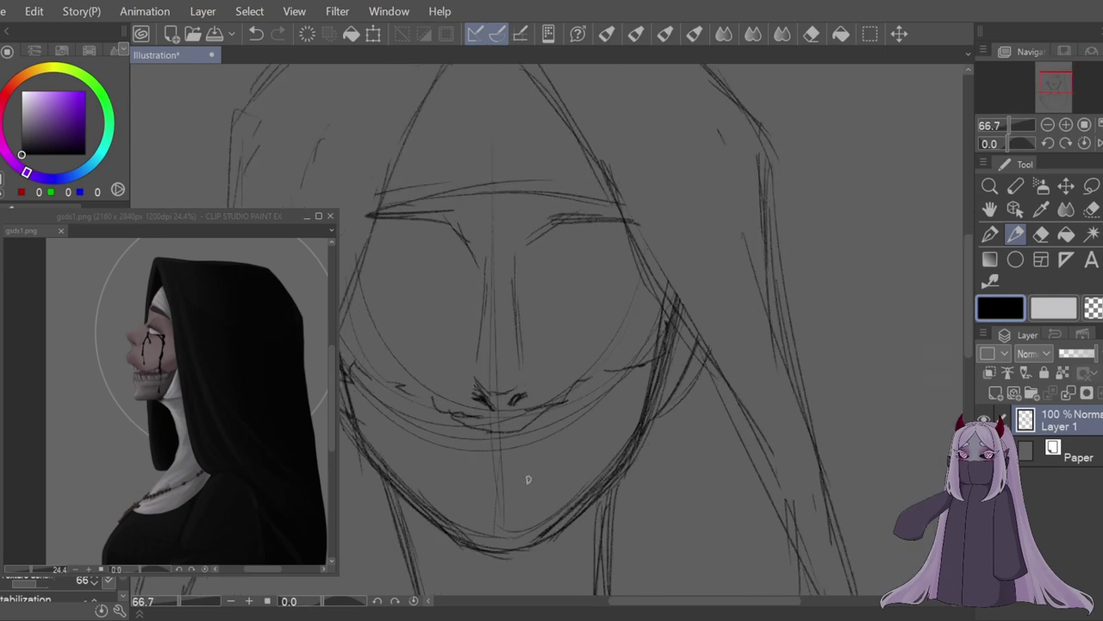
mouse_move(659, 365)
mouse_down()
mouse_move(590, 493)
mouse_move(676, 328)
mouse_move(538, 517)
mouse_move(359, 419)
mouse_move(600, 417)
mouse_up()
click(1041, 234)
click(1018, 237)
drag(648, 387, 596, 489)
drag(343, 350, 385, 475)
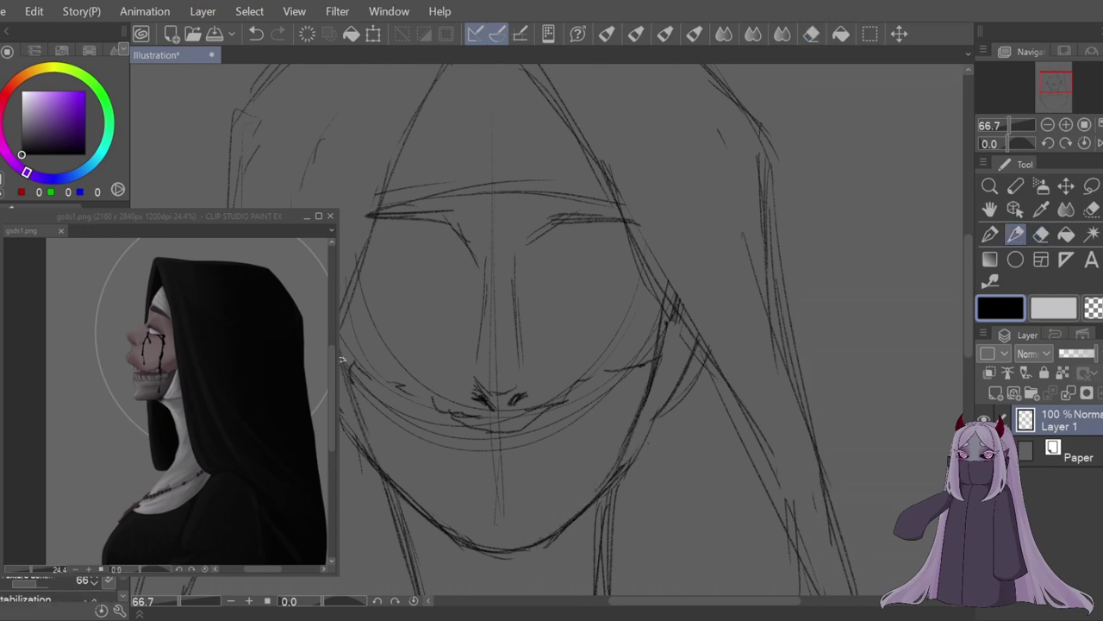
drag(348, 374, 386, 477)
- Erase the curved guidelines inside the face and redraw the jagged torn-skin edge across both cheeks
click(1041, 234)
mouse_move(668, 301)
mouse_down()
mouse_move(591, 357)
mouse_move(353, 340)
mouse_move(505, 460)
mouse_up()
key(p)
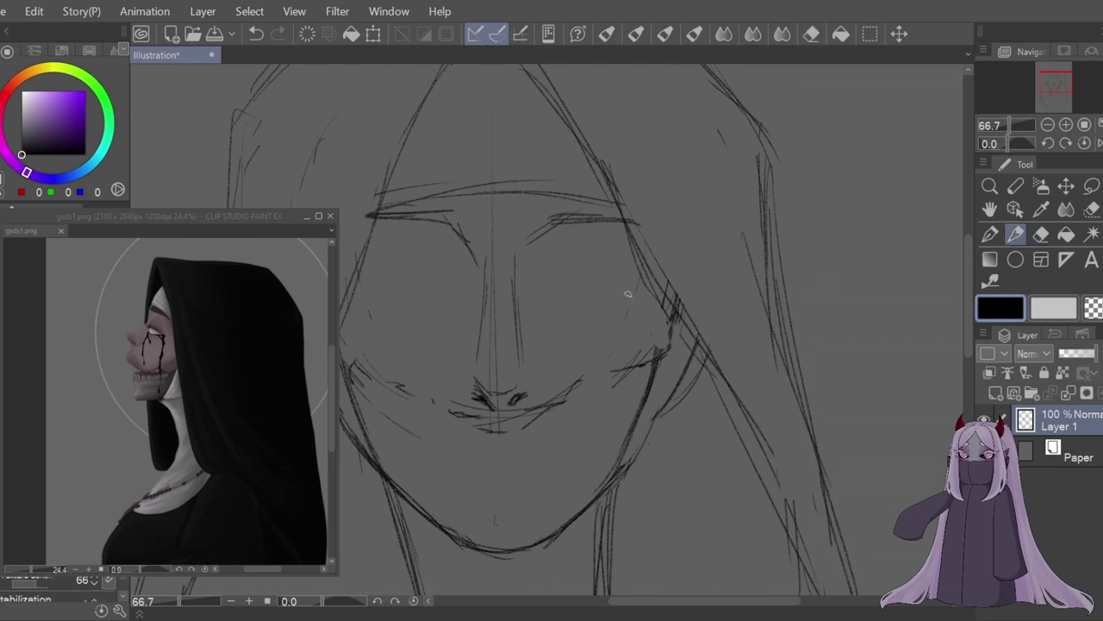
mouse_move(670, 332)
mouse_down()
mouse_move(634, 375)
mouse_move(564, 392)
mouse_up()
mouse_move(345, 358)
mouse_down()
mouse_move(422, 407)
mouse_move(449, 438)
mouse_move(561, 419)
mouse_move(629, 384)
mouse_move(628, 362)
mouse_up()
- Refine the torn-skin edge near the mouth and draw the upper lip contour beneath the nose
key(e)
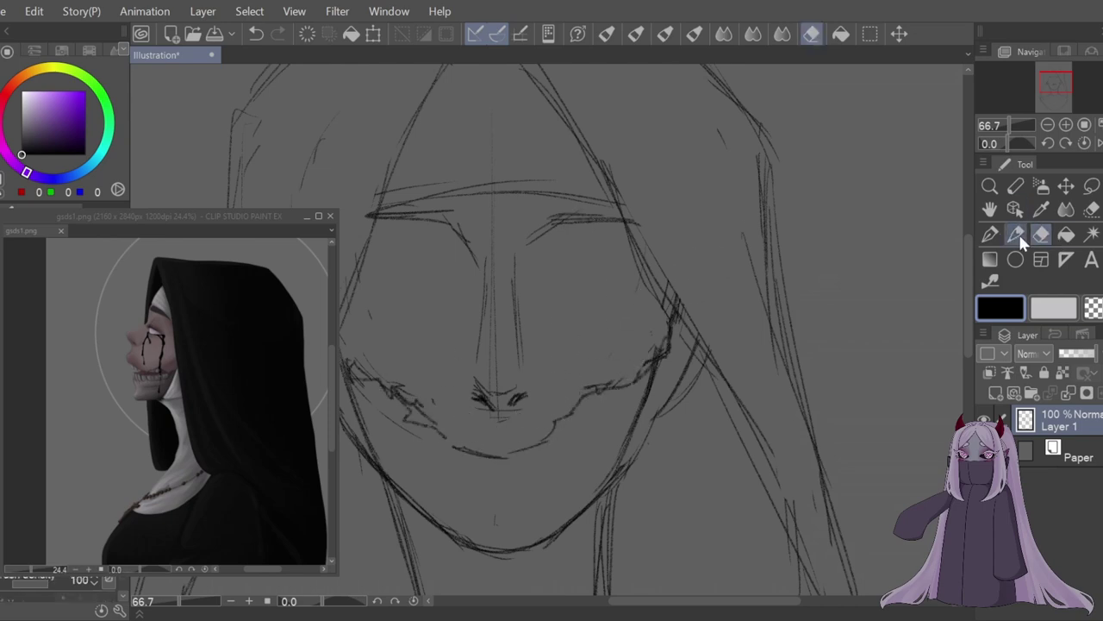
click(1016, 233)
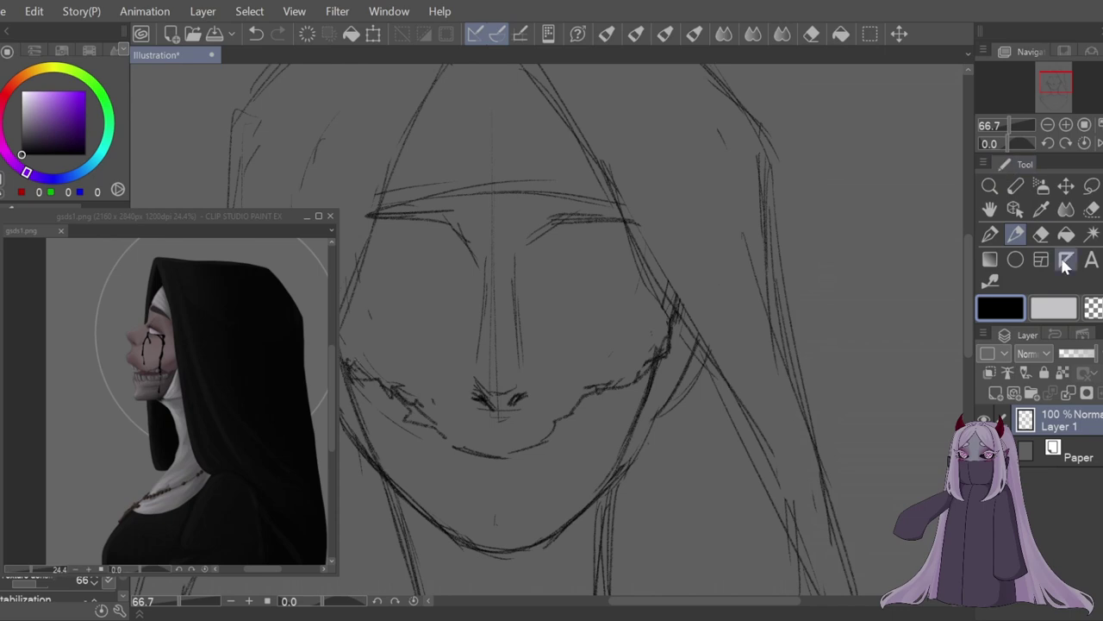
drag(448, 405, 449, 444)
drag(595, 389, 573, 431)
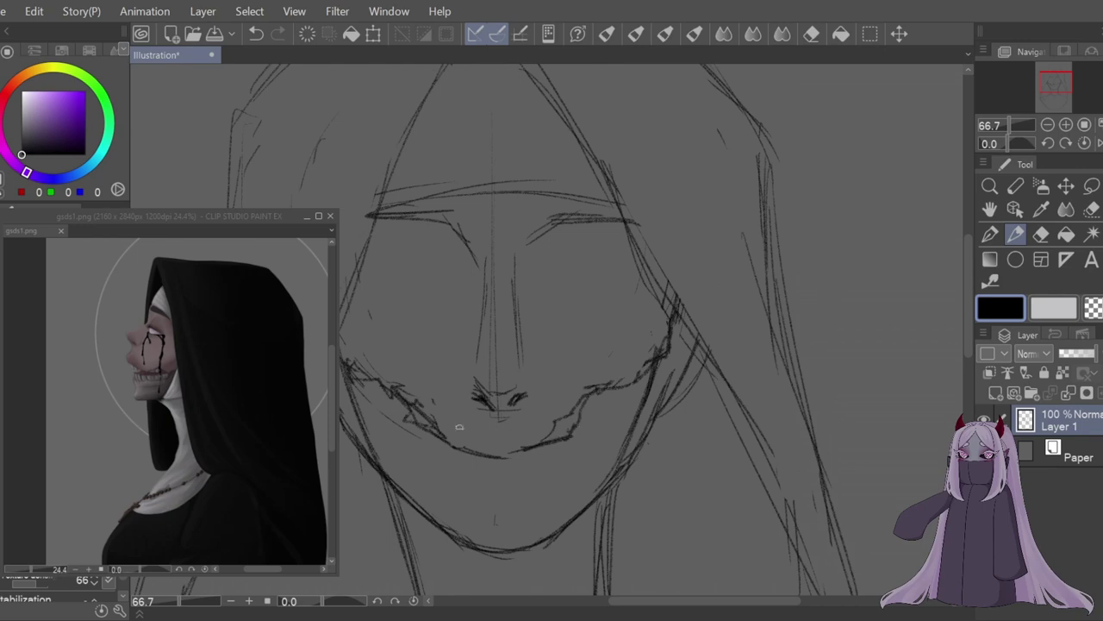
drag(453, 453, 573, 427)
key(e)
key(p)
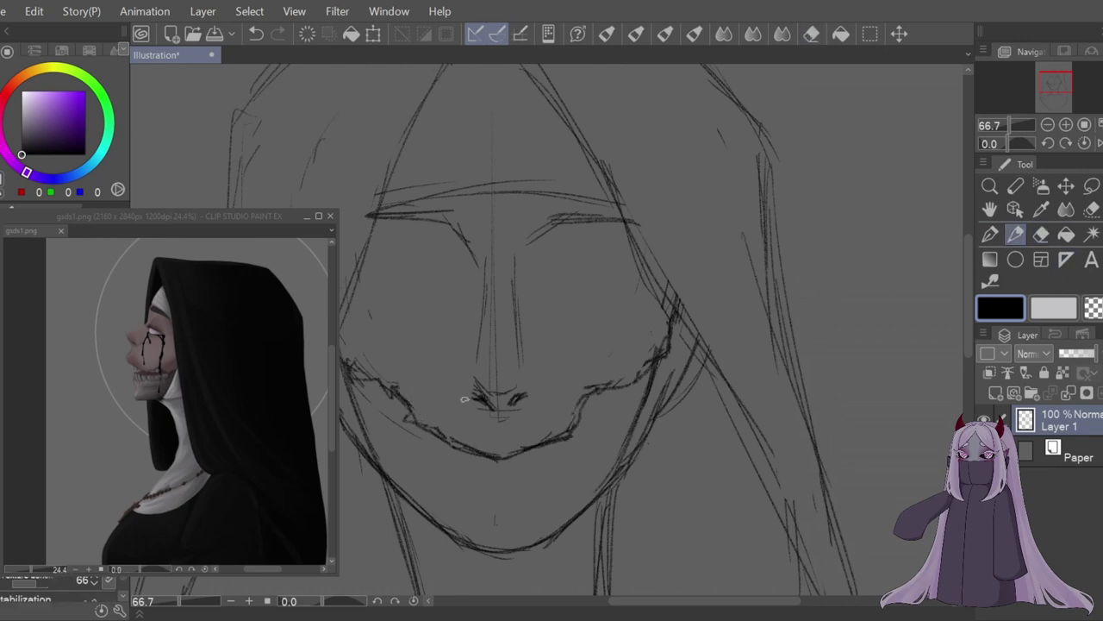
mouse_move(426, 426)
mouse_down()
mouse_move(531, 431)
mouse_move(470, 441)
mouse_move(490, 447)
mouse_up()
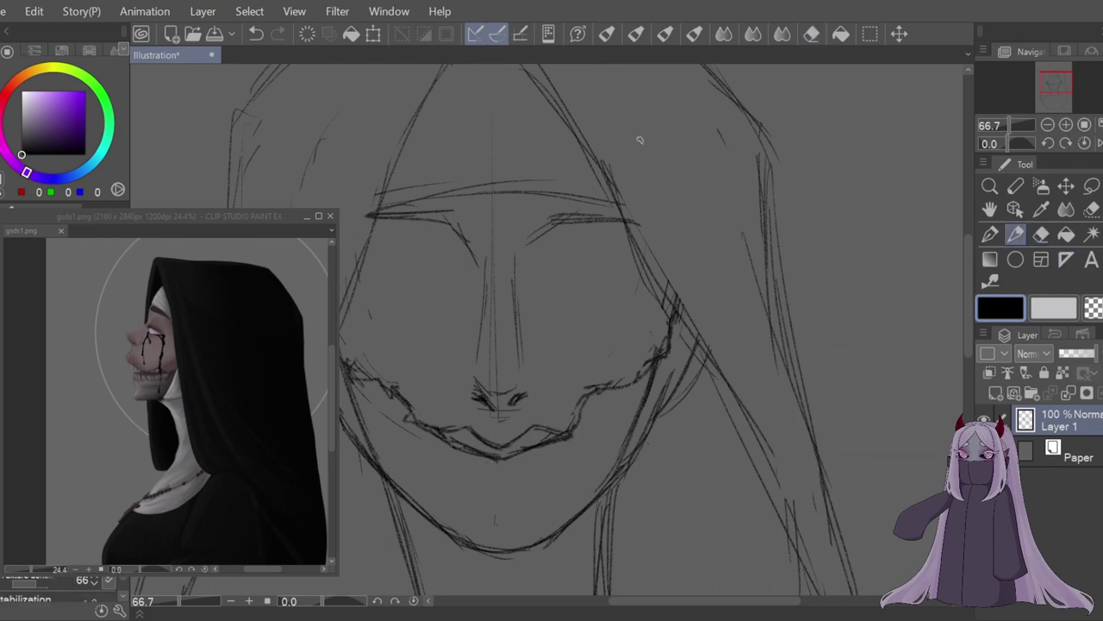
- Sketch the exposed jaw's curved gum lines and fill the wide grin with teeth up into both cheeks
mouse_move(377, 415)
mouse_down()
mouse_move(409, 441)
mouse_move(476, 459)
mouse_up()
drag(530, 459, 603, 433)
mouse_move(628, 385)
mouse_down()
mouse_move(610, 426)
mouse_move(545, 455)
mouse_up()
mouse_move(373, 385)
mouse_down()
mouse_move(420, 441)
mouse_move(383, 407)
mouse_move(515, 498)
mouse_move(603, 431)
mouse_up()
mouse_move(360, 433)
mouse_down()
mouse_move(595, 526)
mouse_move(628, 388)
mouse_up()
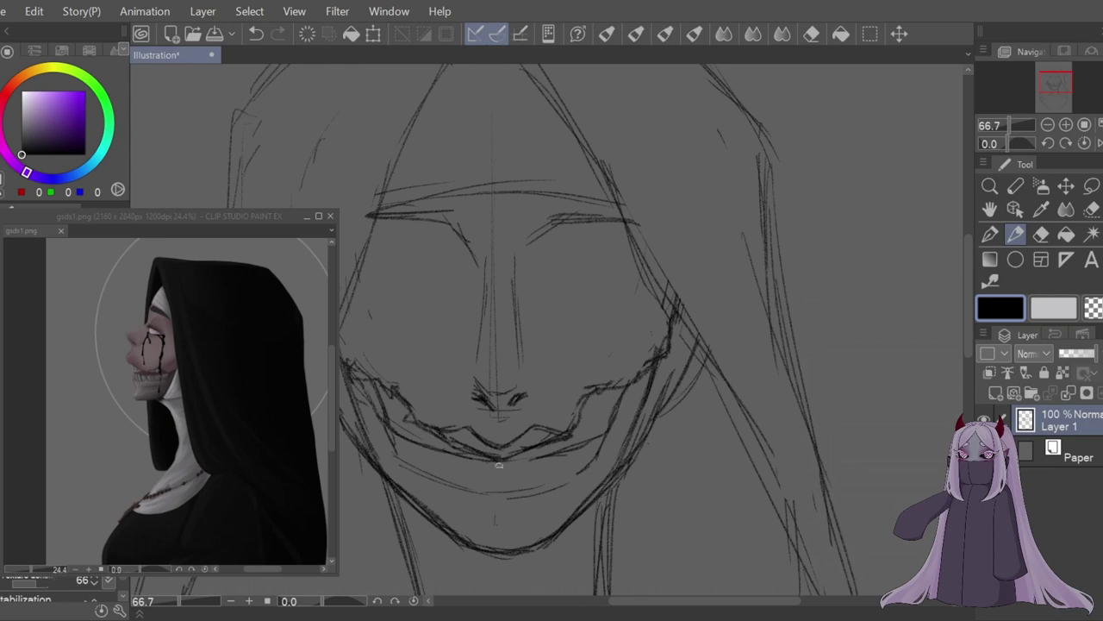
mouse_move(509, 462)
mouse_down()
mouse_move(522, 465)
mouse_move(452, 470)
mouse_move(537, 487)
mouse_move(603, 425)
mouse_move(436, 447)
mouse_move(399, 431)
mouse_move(499, 476)
mouse_up()
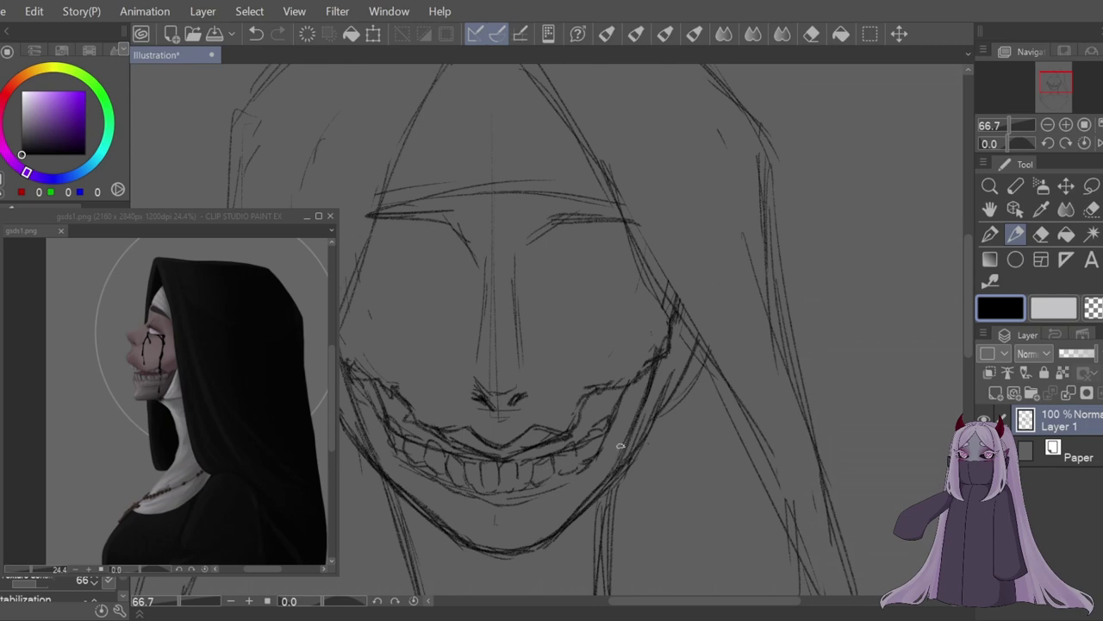
mouse_move(380, 411)
mouse_down()
mouse_move(436, 440)
mouse_move(573, 427)
mouse_move(380, 405)
mouse_move(592, 458)
mouse_move(630, 414)
mouse_up()
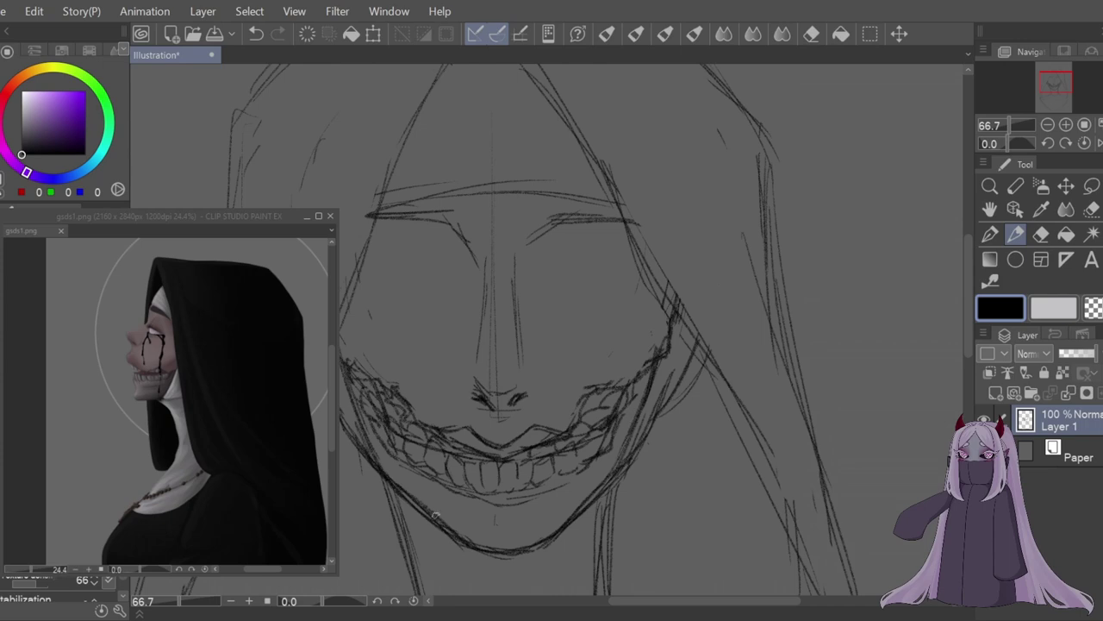
- Reinforce the chin and thicken both eyebrows, mirroring the canvas view to work on the opposite brow
mouse_move(407, 514)
mouse_down()
mouse_move(468, 567)
mouse_move(588, 531)
mouse_up()
mouse_move(528, 240)
mouse_down()
mouse_move(595, 206)
mouse_move(622, 213)
mouse_up()
drag(540, 237, 753, 221)
click(1101, 145)
drag(623, 246, 699, 219)
drag(638, 226, 750, 216)
click(1100, 145)
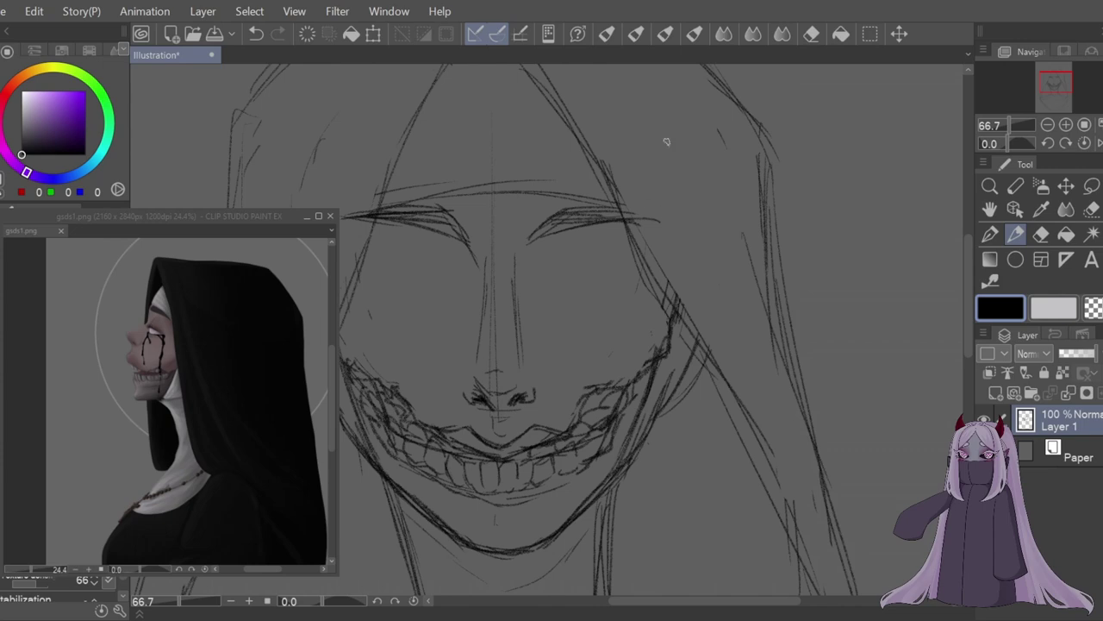
- Add short contour strokes along the nose bridge and beside the nose
drag(480, 257, 485, 302)
drag(486, 326, 487, 358)
drag(508, 286, 510, 362)
drag(479, 278, 467, 319)
drag(528, 279, 525, 308)
drag(552, 326, 545, 335)
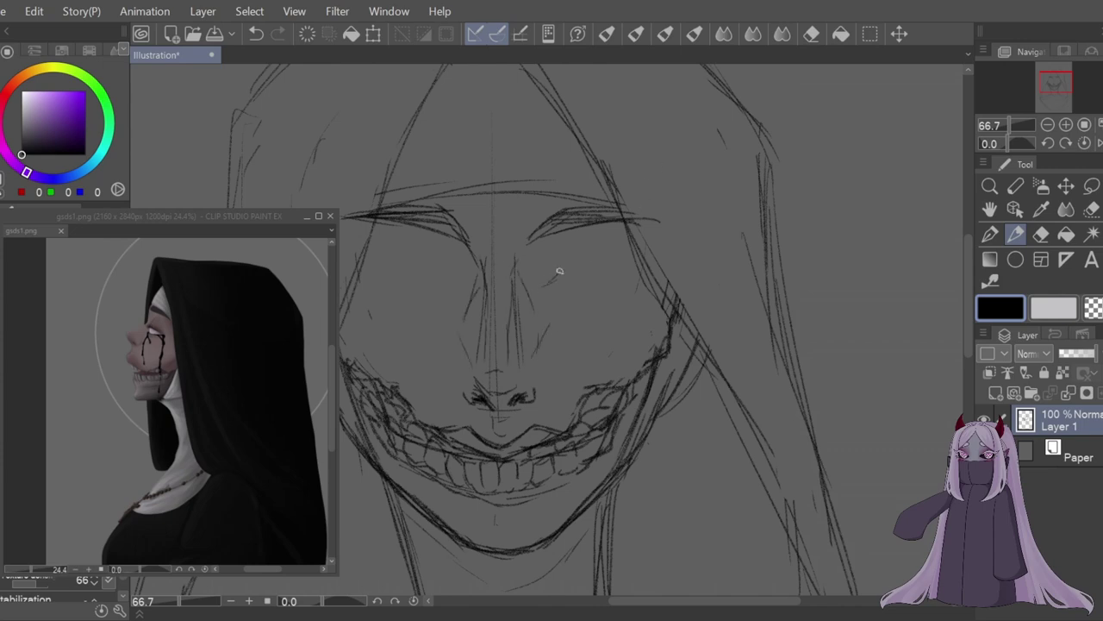
- Sketch both blank almond-shaped eyes with upper lid creases, mirroring the view for the second eye
drag(543, 280, 650, 253)
drag(557, 260, 619, 244)
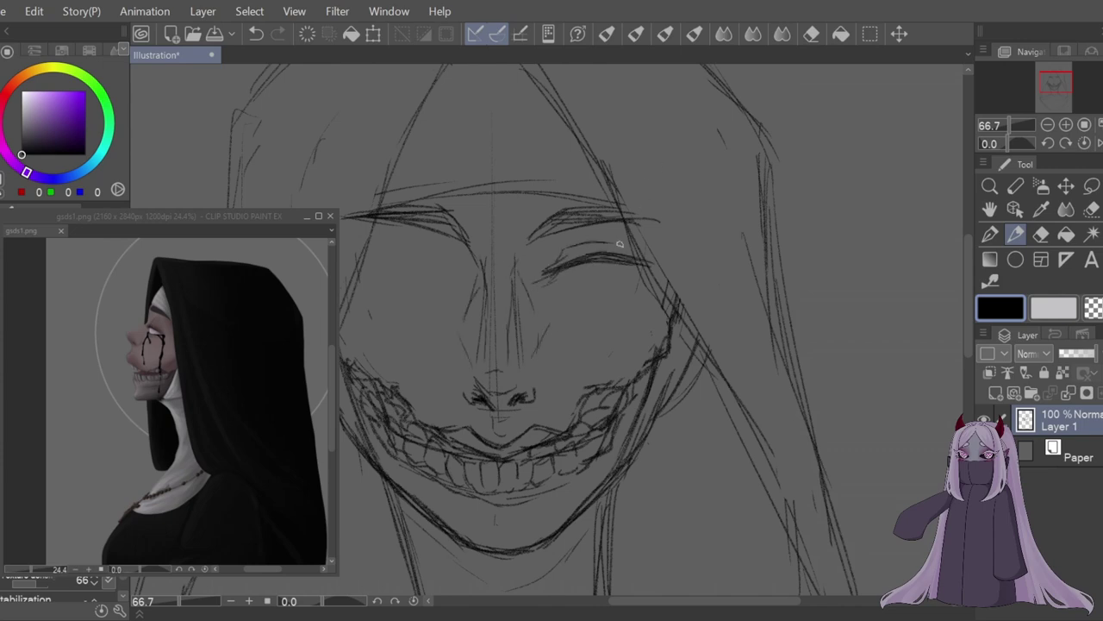
mouse_move(526, 277)
mouse_down()
mouse_move(565, 263)
mouse_move(664, 267)
mouse_move(677, 281)
mouse_move(616, 293)
mouse_move(643, 285)
mouse_up()
drag(566, 291, 629, 287)
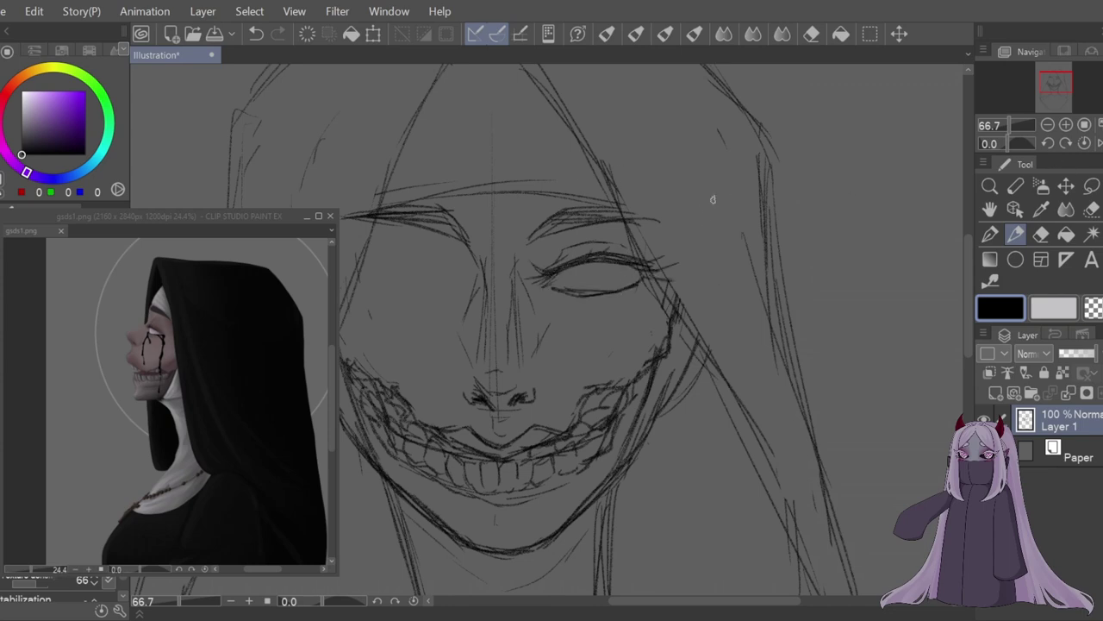
key(h)
mouse_move(626, 280)
mouse_down()
mouse_move(688, 262)
mouse_move(734, 272)
mouse_move(701, 246)
mouse_move(685, 258)
mouse_move(733, 271)
mouse_move(678, 298)
mouse_move(729, 284)
mouse_up()
- Move the whole sketch slightly upward on the canvas
scroll(485, 243, down, 5)
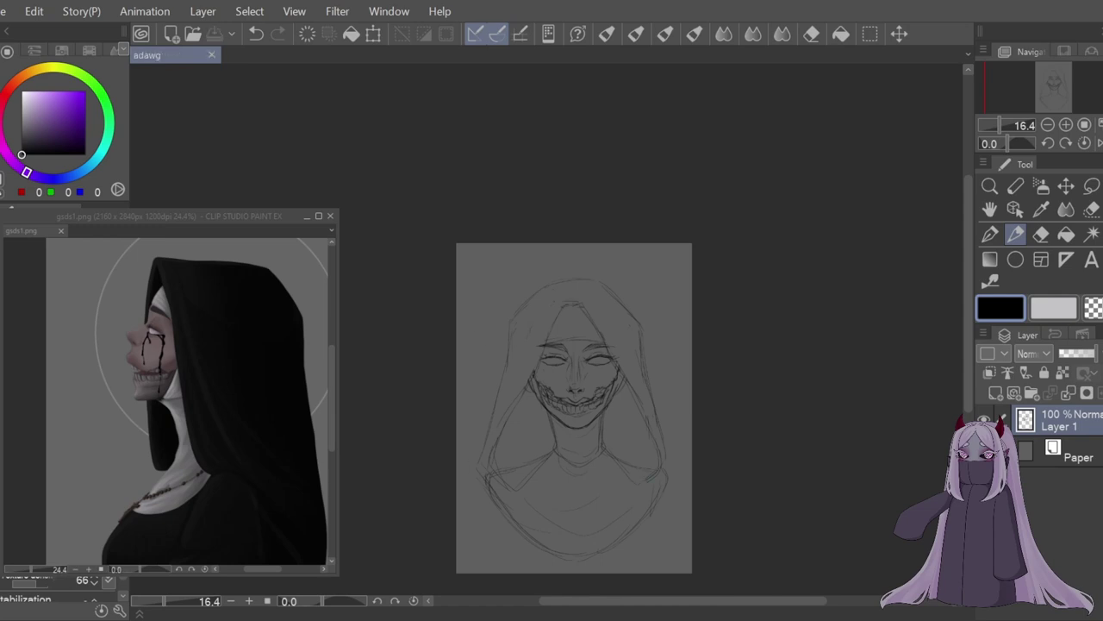
scroll(601, 471, up, 3)
scroll(786, 339, down, 1)
click(1066, 186)
drag(889, 365, 889, 350)
key(p)
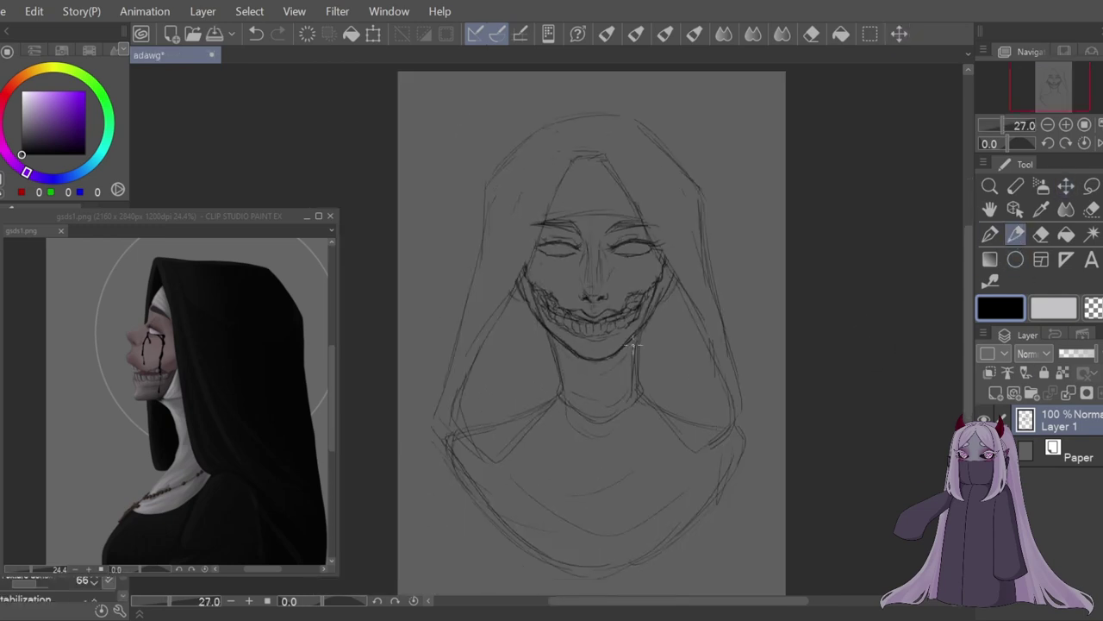
- Sketch a cross pendant with a long upright and a short crossbar at the center of the lower chest
scroll(591, 349, down, 2)
scroll(578, 269, up, 5)
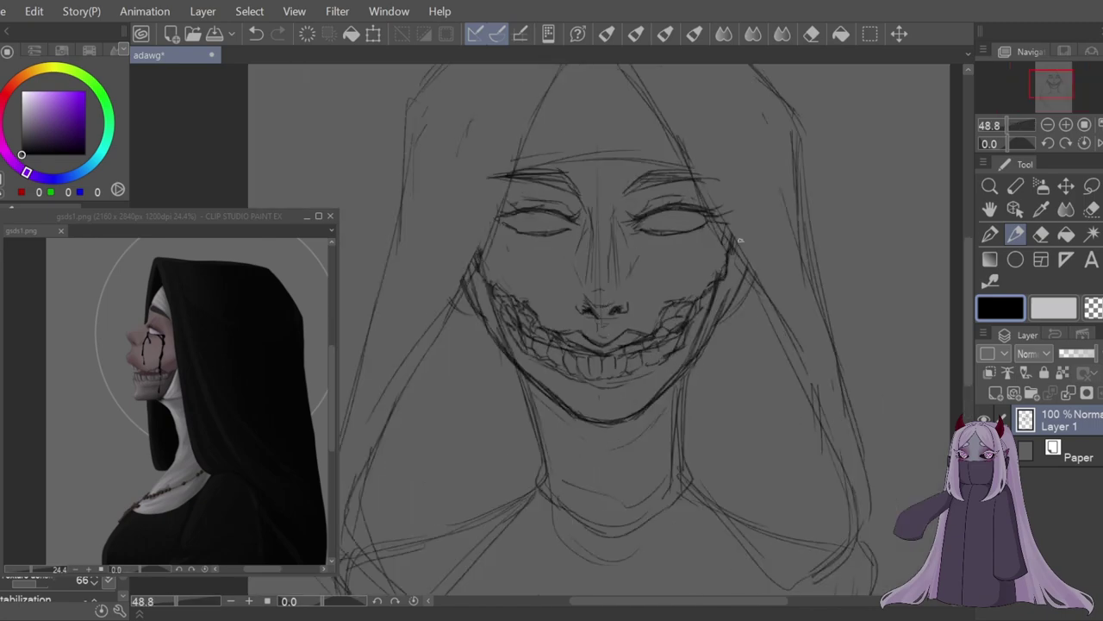
drag(967, 266, 967, 331)
scroll(885, 425, up, 2)
drag(737, 601, 712, 601)
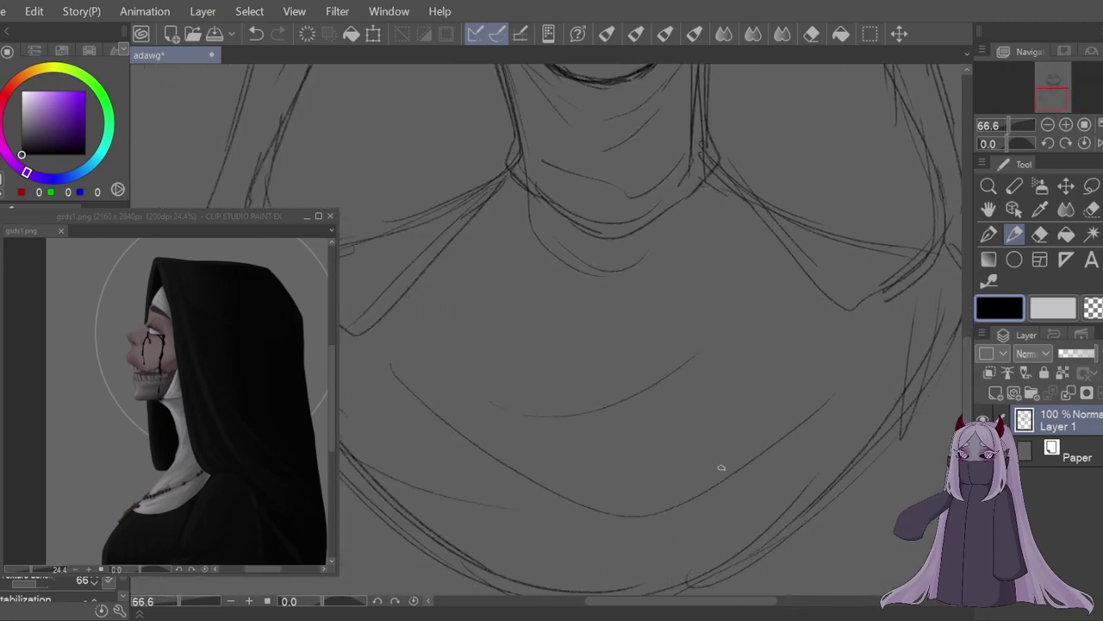
drag(967, 368, 966, 383)
drag(619, 403, 591, 446)
drag(588, 399, 589, 569)
drag(589, 401, 621, 397)
drag(619, 400, 613, 562)
drag(587, 570, 614, 566)
mouse_move(554, 433)
mouse_down()
mouse_move(557, 461)
mouse_move(656, 453)
mouse_up()
drag(553, 467, 647, 458)
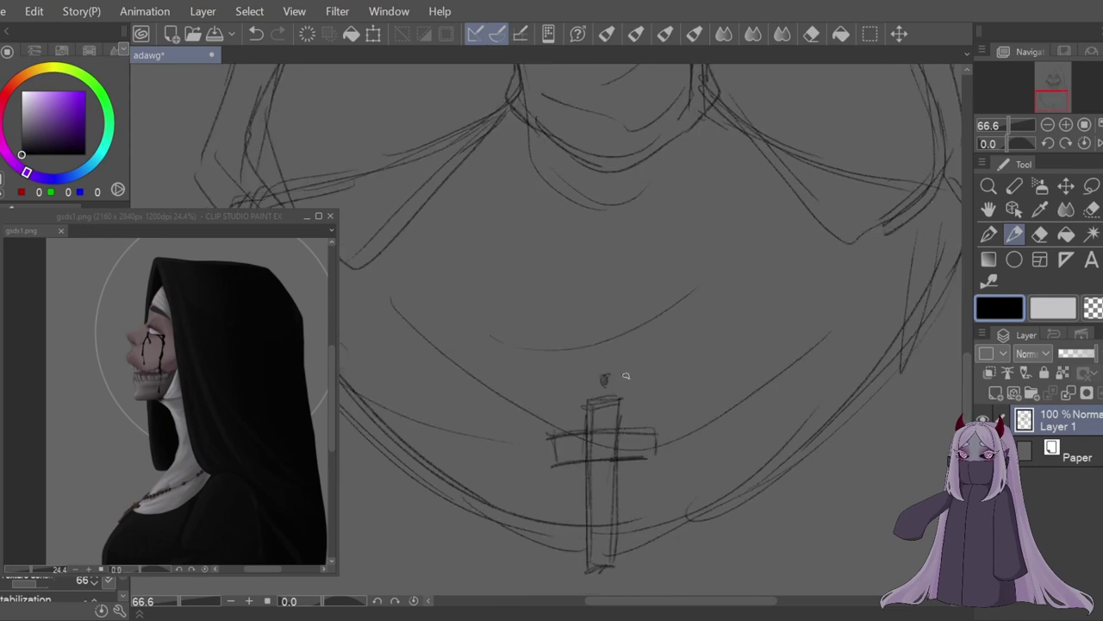
- Sketch the lower half of the beaded necklace chain, rising in a V from the cross pendant on both sides
drag(626, 371, 655, 341)
drag(655, 338, 678, 313)
drag(595, 376, 565, 342)
mouse_move(564, 338)
mouse_down()
mouse_move(538, 321)
mouse_move(523, 269)
mouse_up()
drag(678, 317, 711, 262)
scroll(964, 333, up, 3)
drag(517, 421, 505, 390)
drag(717, 415, 721, 393)
drag(719, 390, 733, 364)
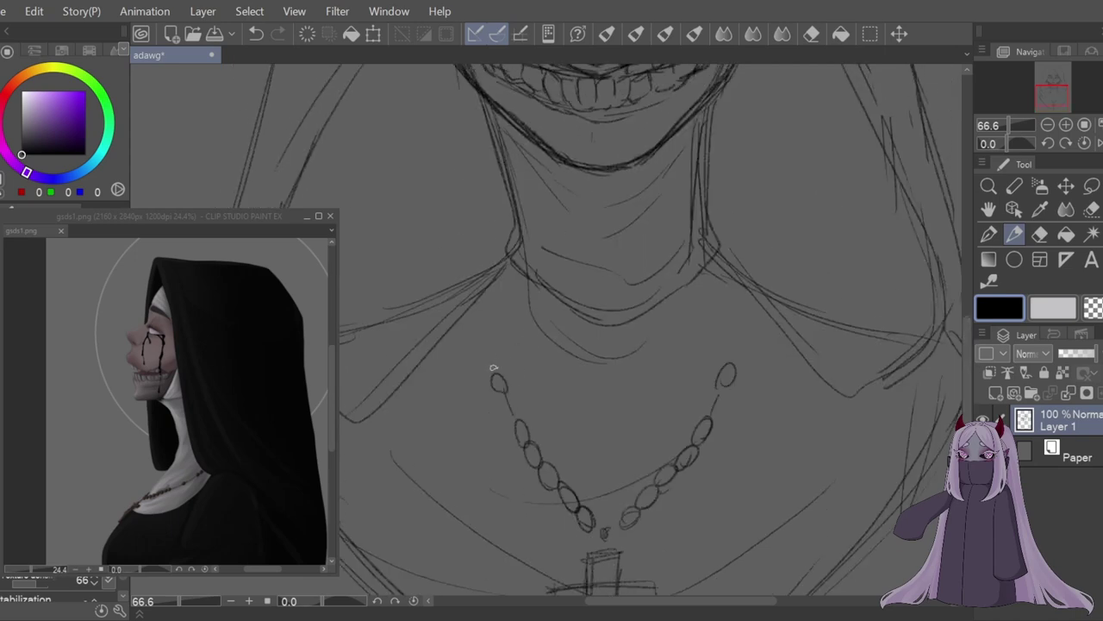
- Continue the necklace beads up both sides to the base of the neck and save the file
drag(493, 368, 484, 310)
drag(484, 309, 482, 266)
drag(737, 361, 742, 337)
drag(743, 336, 747, 312)
drag(747, 313, 749, 289)
drag(748, 289, 750, 263)
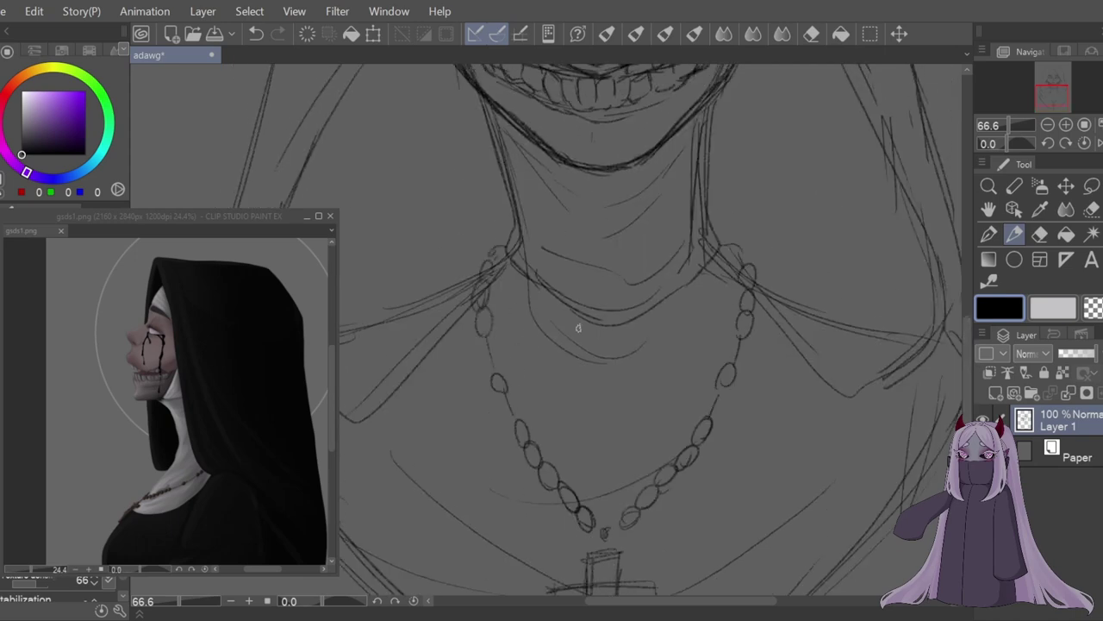
drag(968, 346, 967, 391)
drag(607, 343, 604, 364)
scroll(618, 344, down, 12)
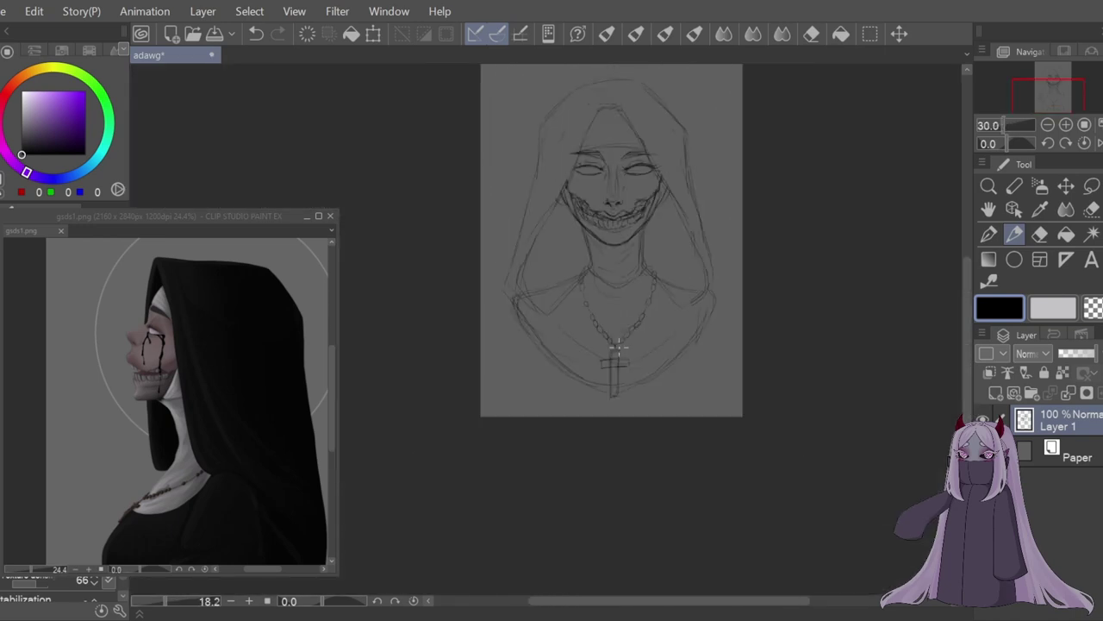
click(215, 33)
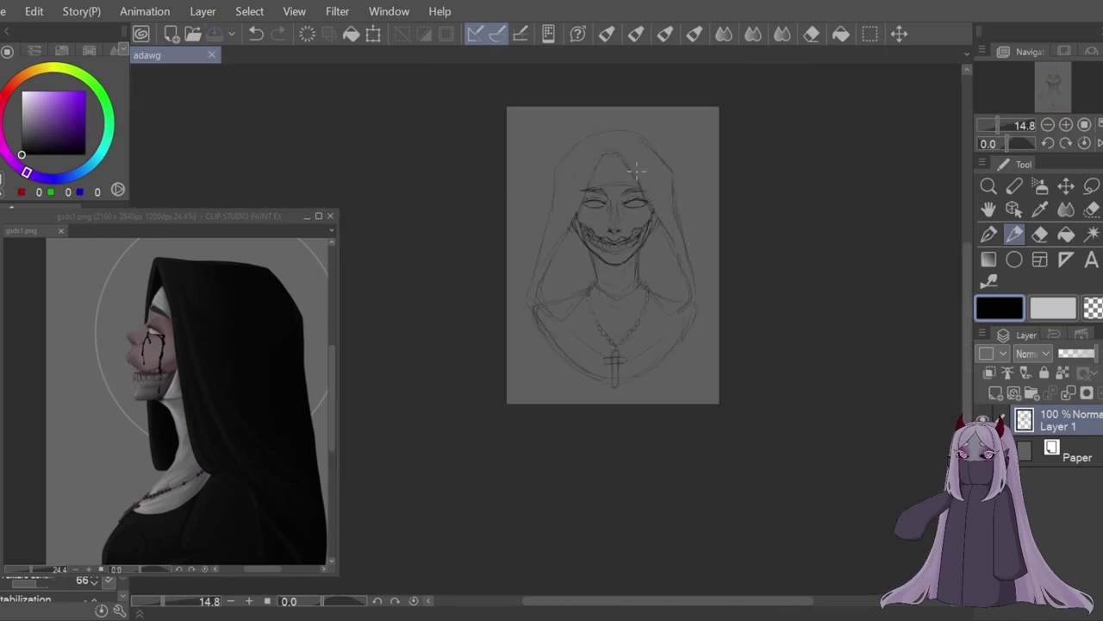
- Reinforce the top outline of the hood with extra strokes along both upper curves
scroll(624, 138, up, 8)
drag(626, 110, 533, 128)
drag(524, 128, 454, 192)
drag(500, 150, 449, 206)
drag(645, 121, 723, 190)
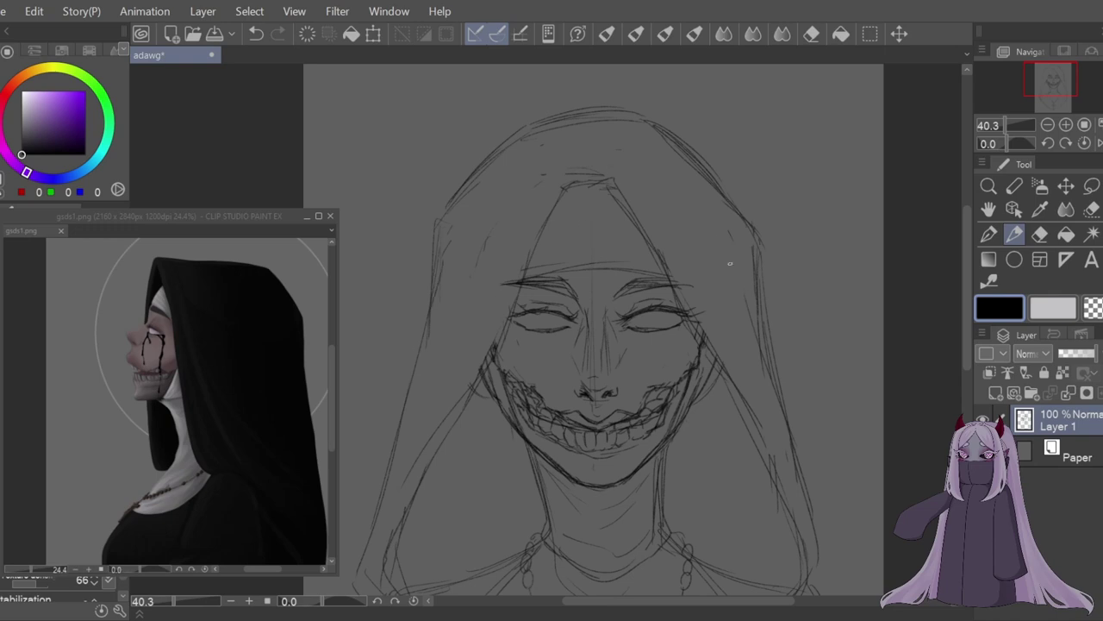
- Sketch fold lines inside the hood's sides and across the forehead band, and save the file
scroll(542, 181, down, 3)
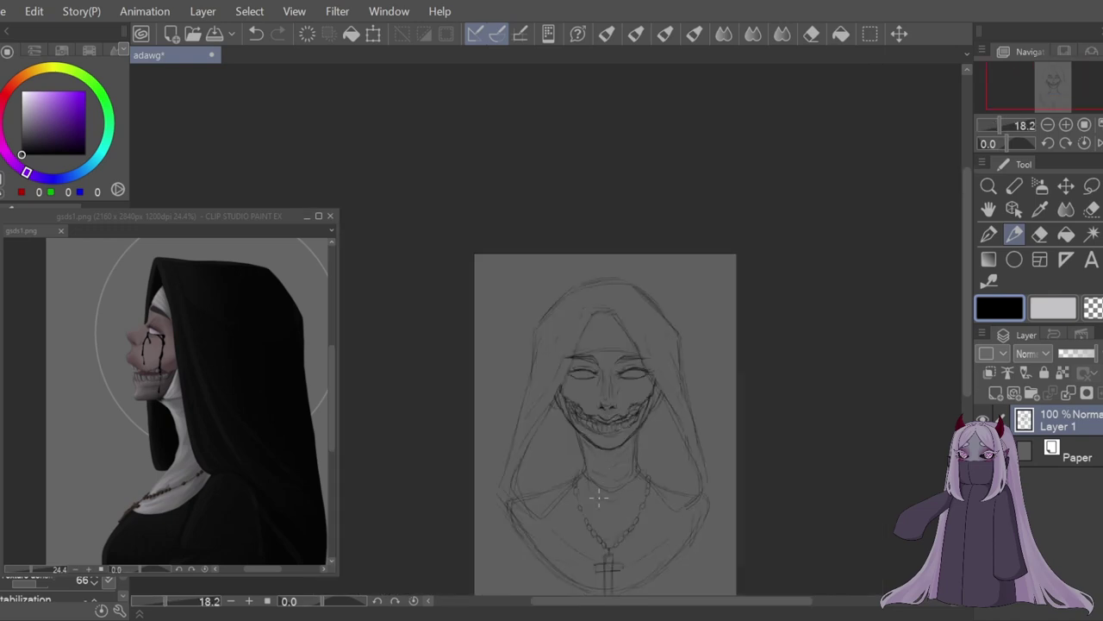
scroll(610, 494, up, 4)
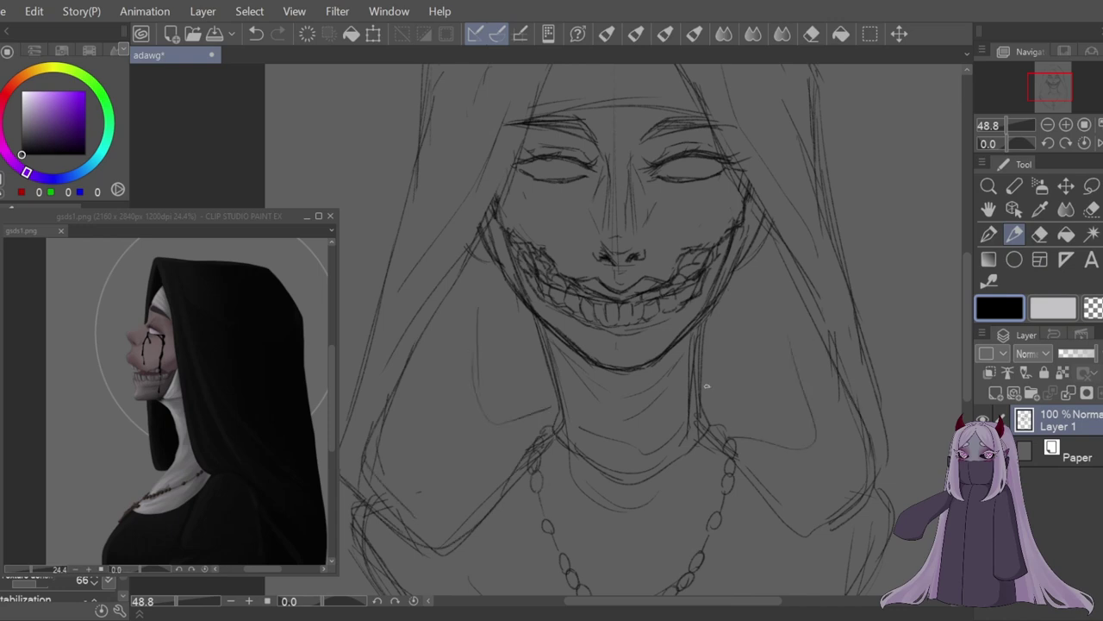
scroll(694, 376, down, 4)
scroll(694, 376, up, 2)
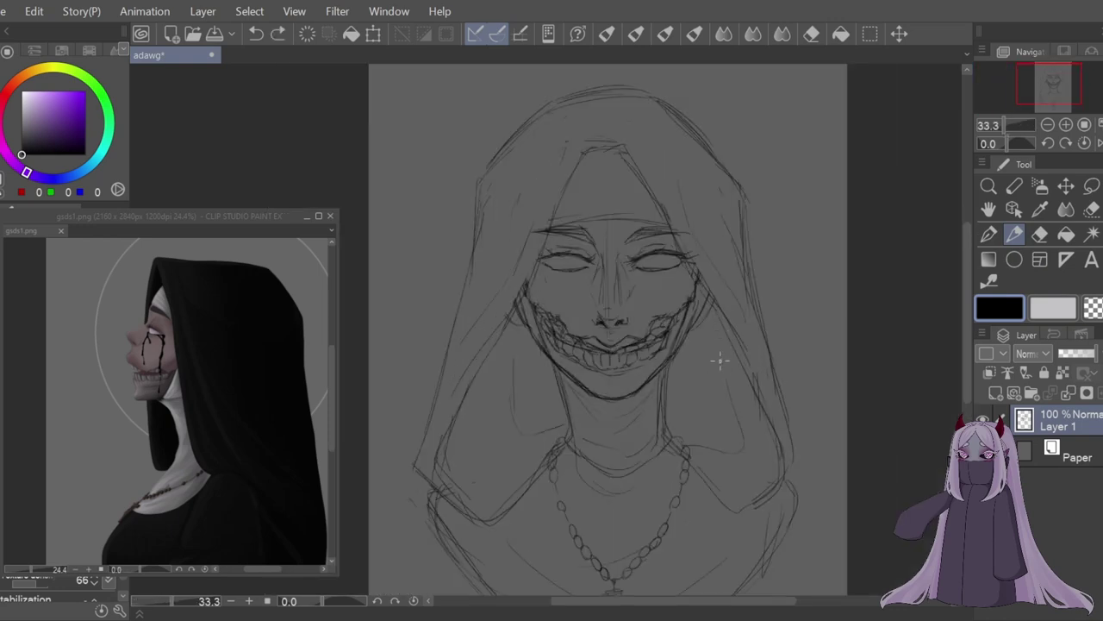
scroll(488, 303, up, 1)
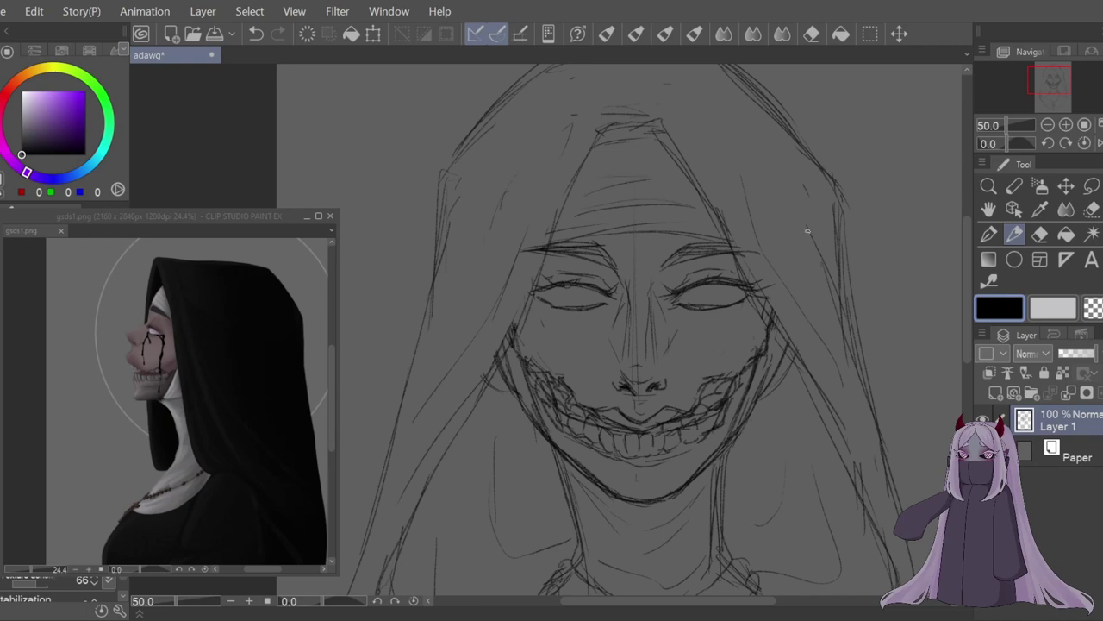
click(214, 34)
- Draw dripping tear streaks running down the cheeks from the inner and outer corners of both eyes
scroll(645, 298, up, 1)
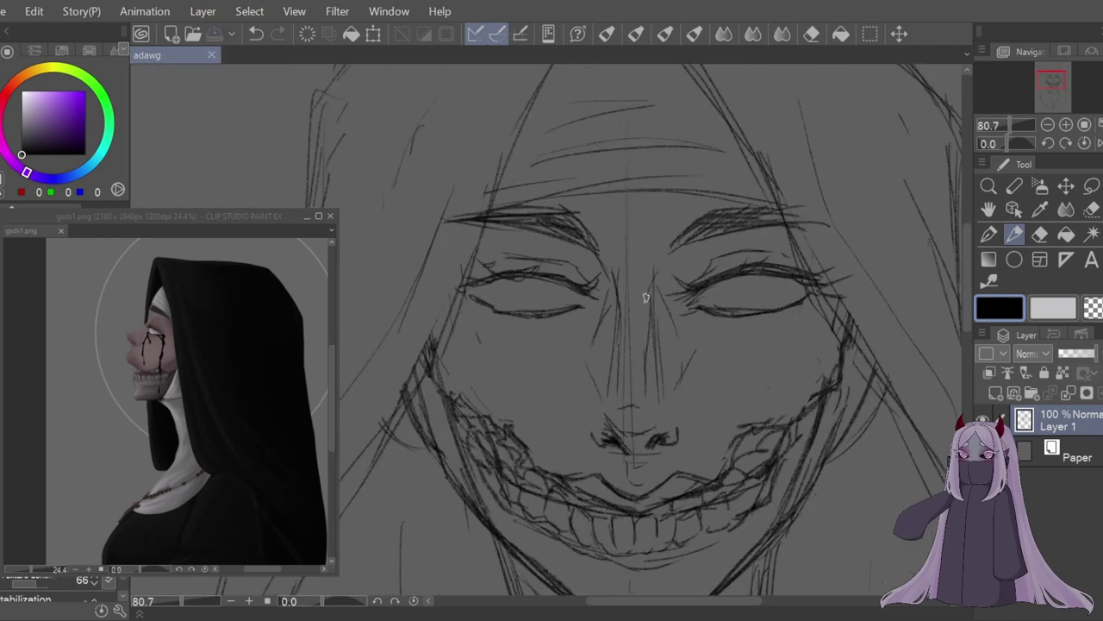
mouse_move(474, 300)
mouse_down()
mouse_move(470, 386)
mouse_move(471, 362)
mouse_up()
drag(588, 302, 588, 384)
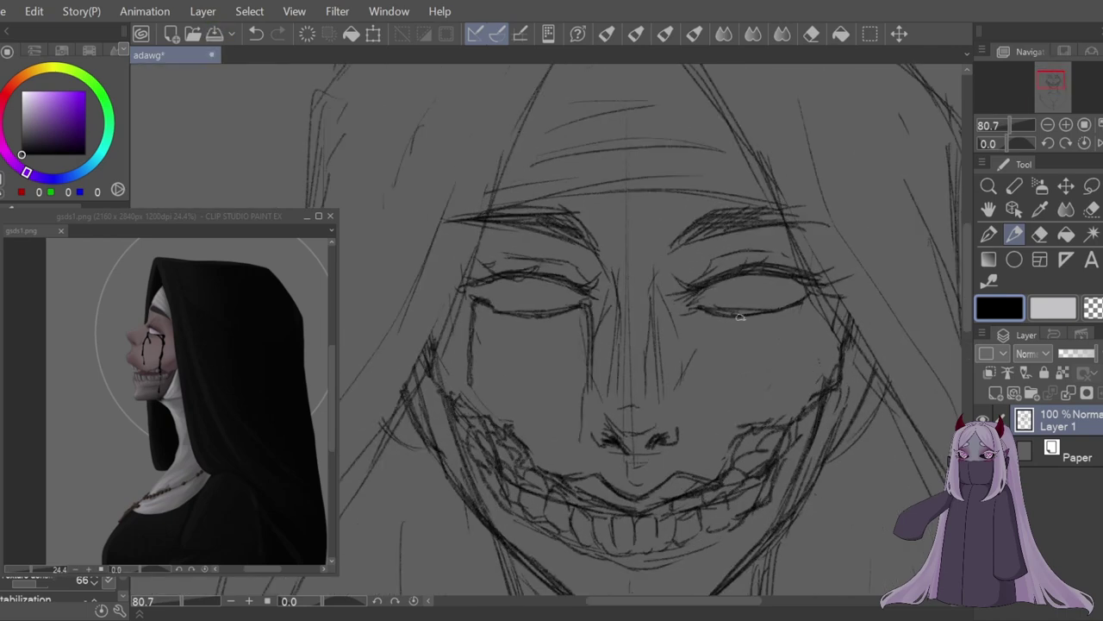
drag(695, 312, 693, 366)
drag(812, 294, 814, 389)
drag(472, 293, 455, 414)
drag(811, 291, 813, 395)
drag(790, 301, 790, 380)
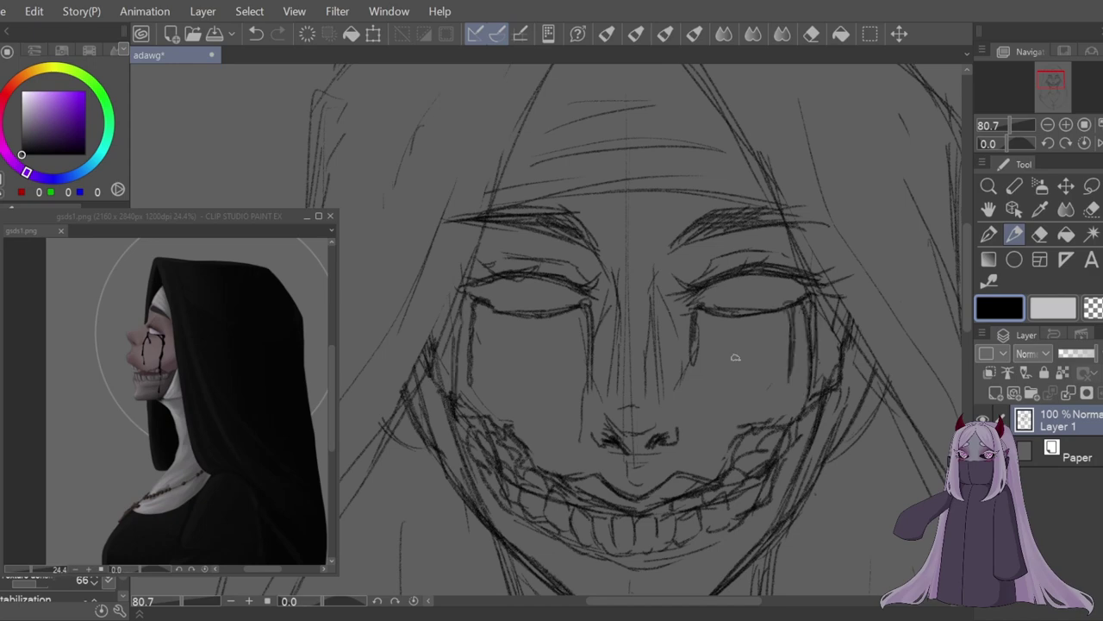
mouse_move(488, 302)
mouse_down()
mouse_move(488, 372)
mouse_move(470, 388)
mouse_up()
drag(693, 321, 694, 355)
drag(586, 307, 588, 402)
drag(693, 338, 690, 381)
- Reinforce the upper lip line on both sides and darken the upper lid of the left eye
drag(581, 479, 622, 505)
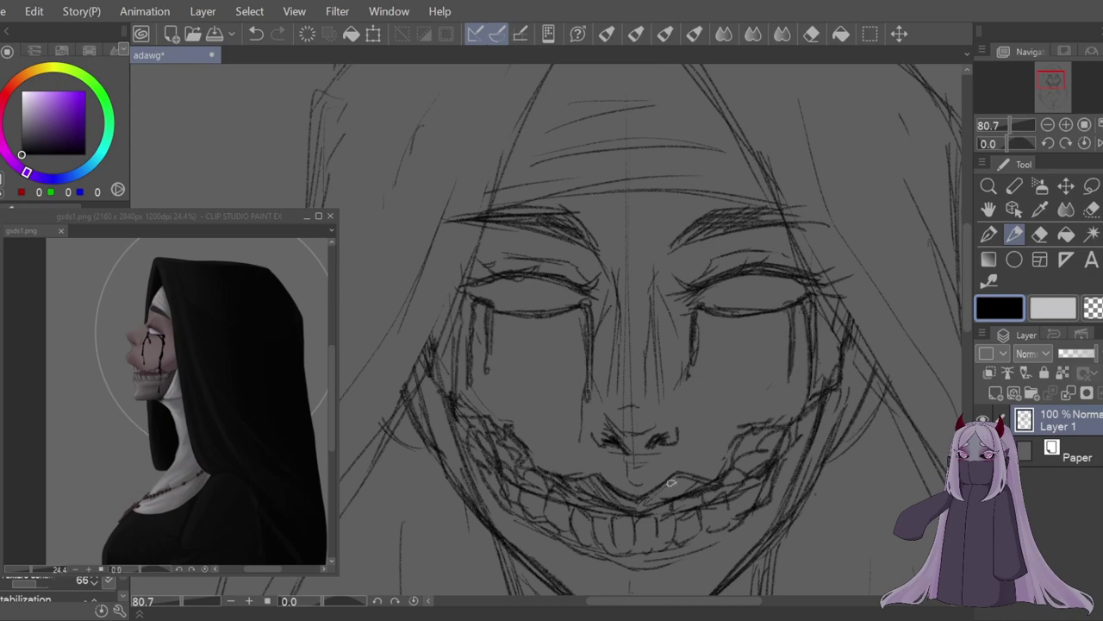
drag(693, 480, 650, 503)
drag(967, 289, 967, 301)
mouse_move(518, 202)
mouse_down()
mouse_move(441, 219)
mouse_move(465, 242)
mouse_up()
drag(505, 211, 566, 202)
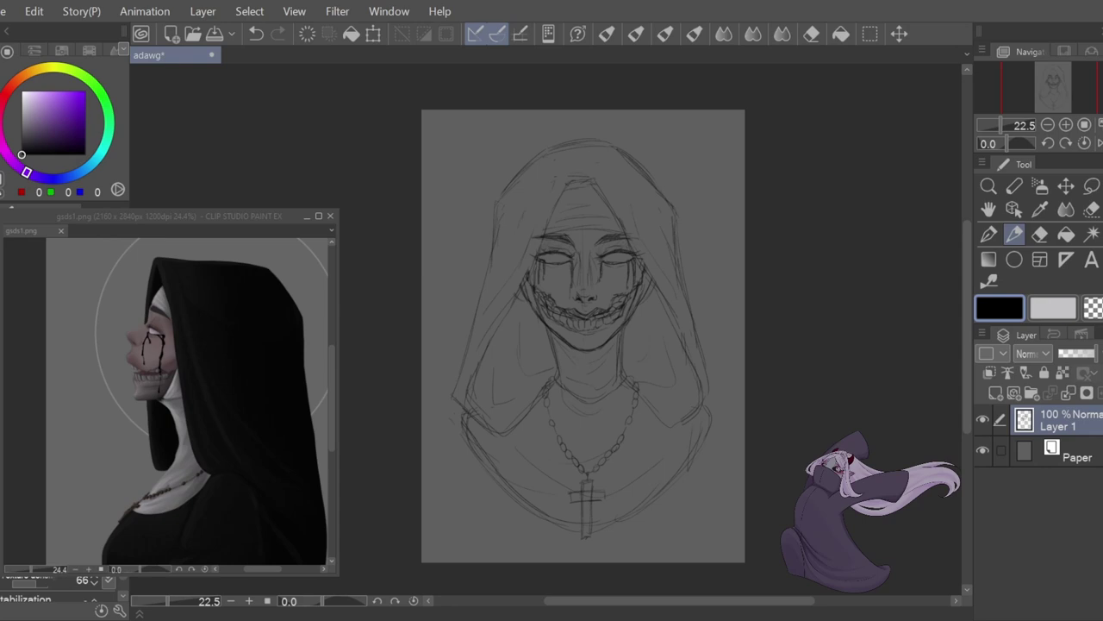
scroll(610, 343, up, 3)
alt+click(524, 214)
alt+click(530, 224)
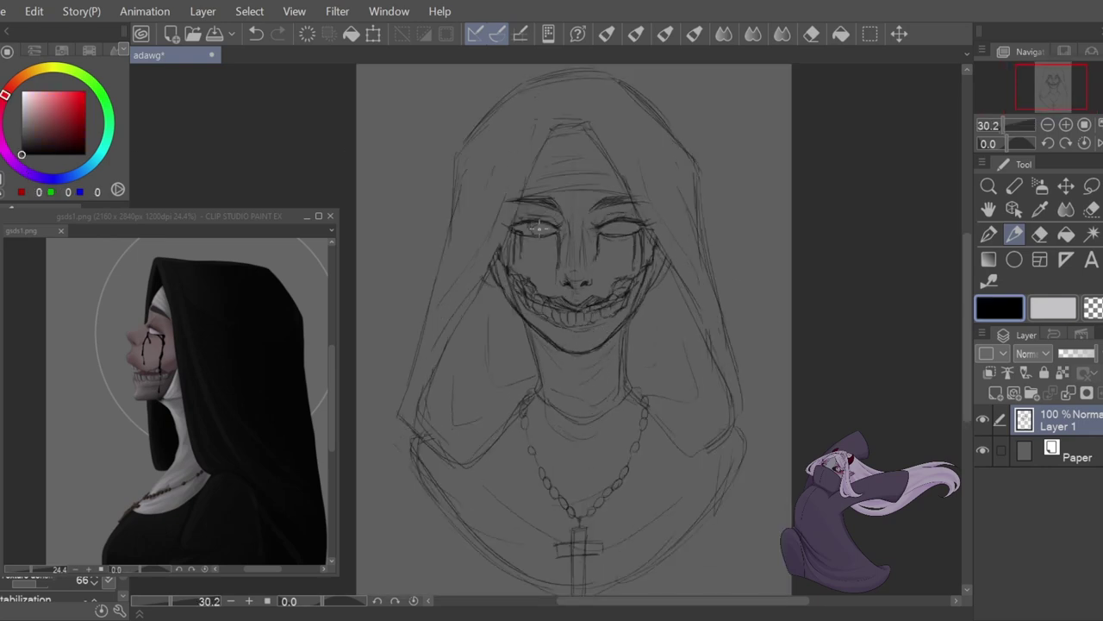
drag(734, 219, 747, 225)
drag(778, 198, 762, 233)
click(256, 34)
click(256, 33)
- Lower the sketch layer's opacity to 29% and add a new layer beneath it
drag(1083, 353, 1069, 354)
click(996, 393)
drag(1027, 421, 1028, 457)
- Sample the near-black hood colour (20, 20, 20) from the reference illustration and return to the drawing
scroll(398, 272, up, 1)
click(259, 302)
alt+click(258, 302)
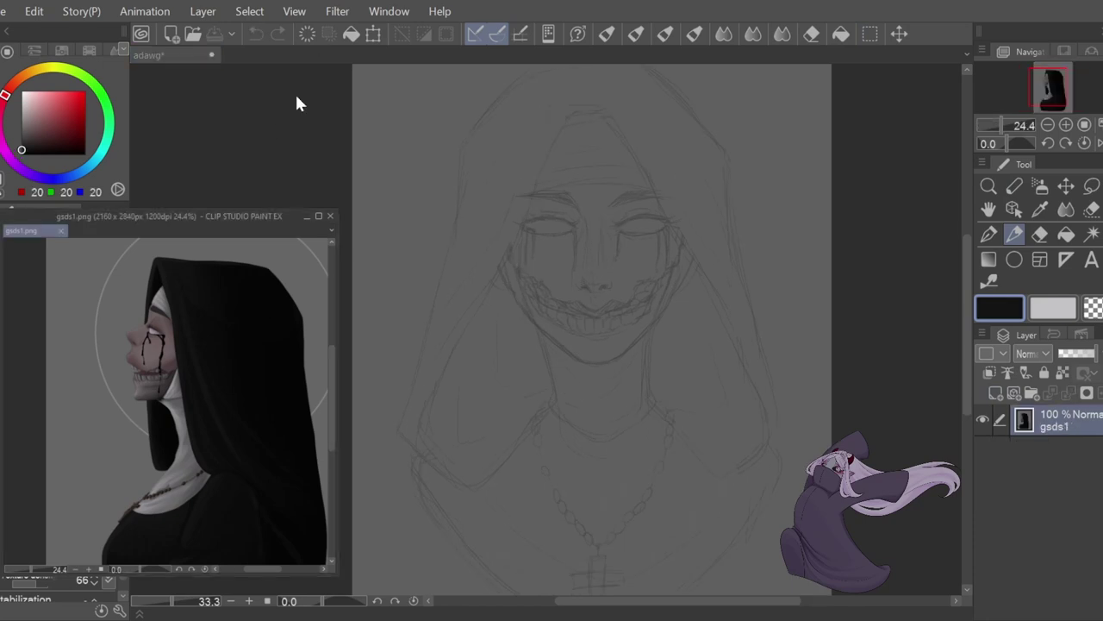
click(296, 99)
scroll(595, 205, up, 9)
drag(582, 128, 581, 353)
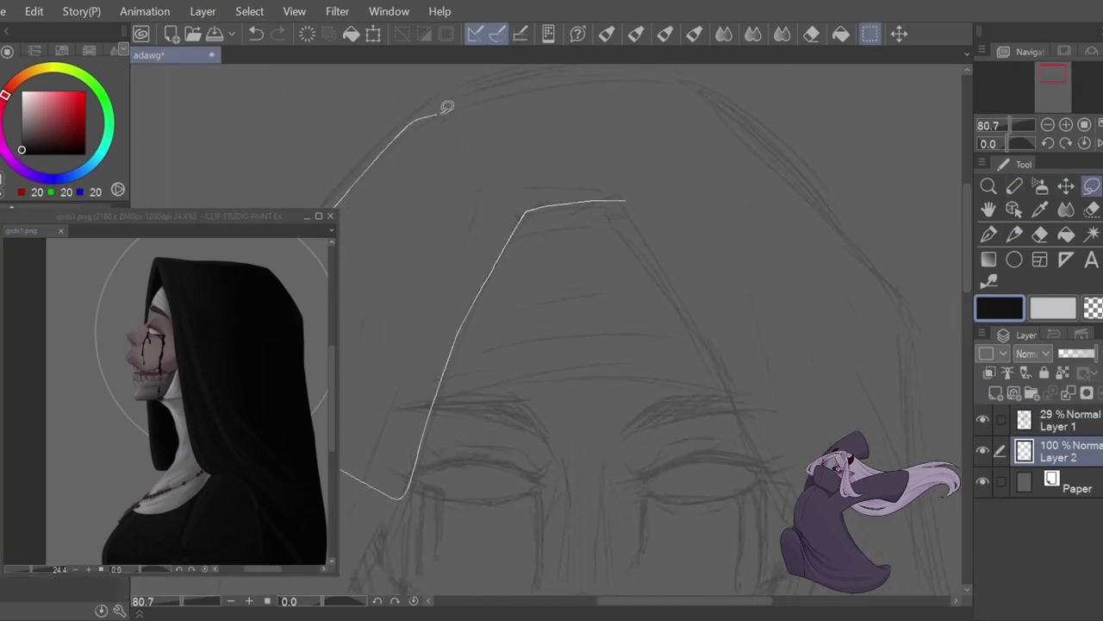
mouse_move(440, 114)
mouse_down()
mouse_move(867, 447)
mouse_move(620, 202)
mouse_up()
click(681, 535)
key(ctrl+d)
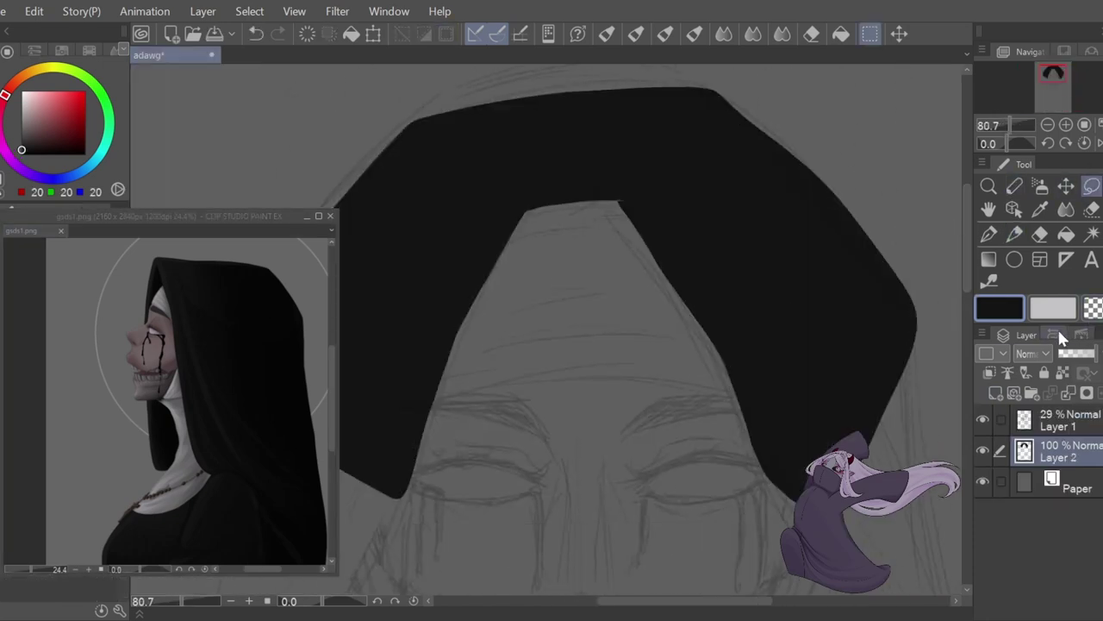
click(257, 34)
click(258, 33)
click(258, 33)
- Trace the hood's face opening, left outer side and inner edge with the pen on the new layer
click(988, 235)
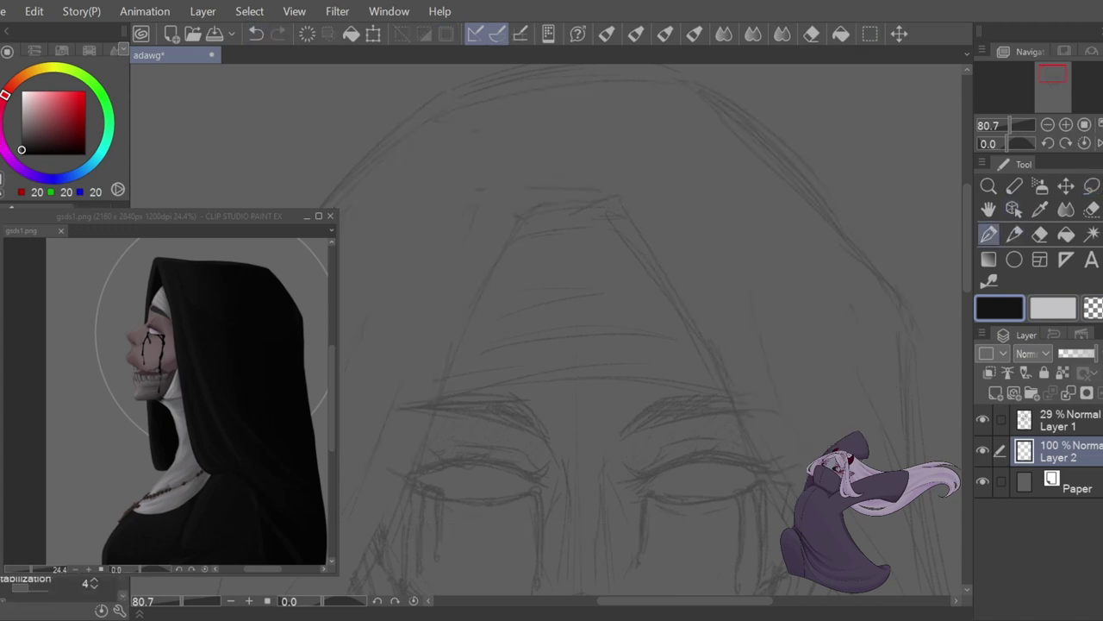
drag(446, 91, 321, 206)
mouse_move(629, 196)
mouse_down()
mouse_move(448, 350)
mouse_move(369, 529)
mouse_up()
drag(634, 200, 836, 562)
scroll(383, 279, down, 5)
drag(383, 279, 384, 388)
scroll(384, 388, down, 4)
scroll(378, 345, up, 2)
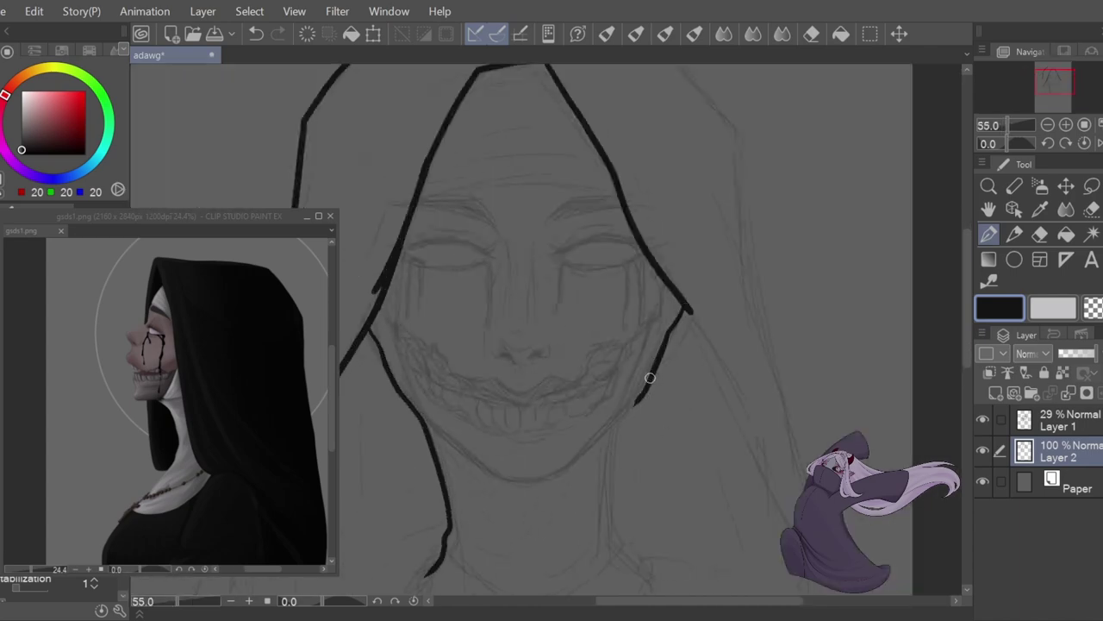
- Trace the hood's right outer side and close its outline over the top of the head
mouse_move(650, 378)
mouse_down()
mouse_move(622, 541)
mouse_move(765, 513)
mouse_move(742, 147)
mouse_up()
drag(968, 294, 968, 247)
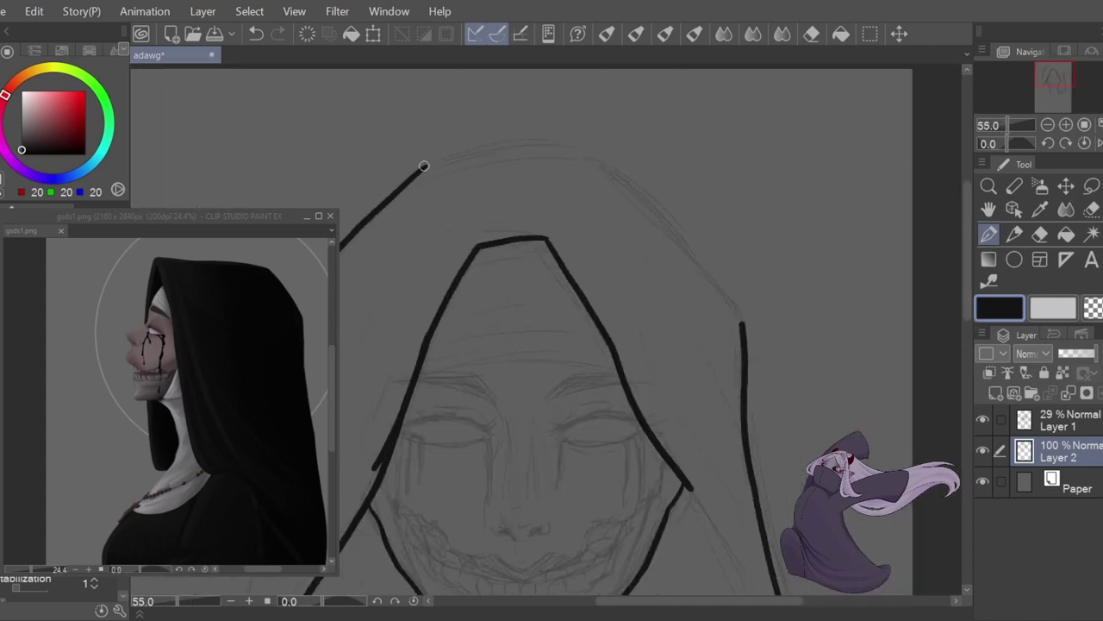
mouse_move(423, 166)
mouse_down()
mouse_move(572, 145)
mouse_move(731, 300)
mouse_up()
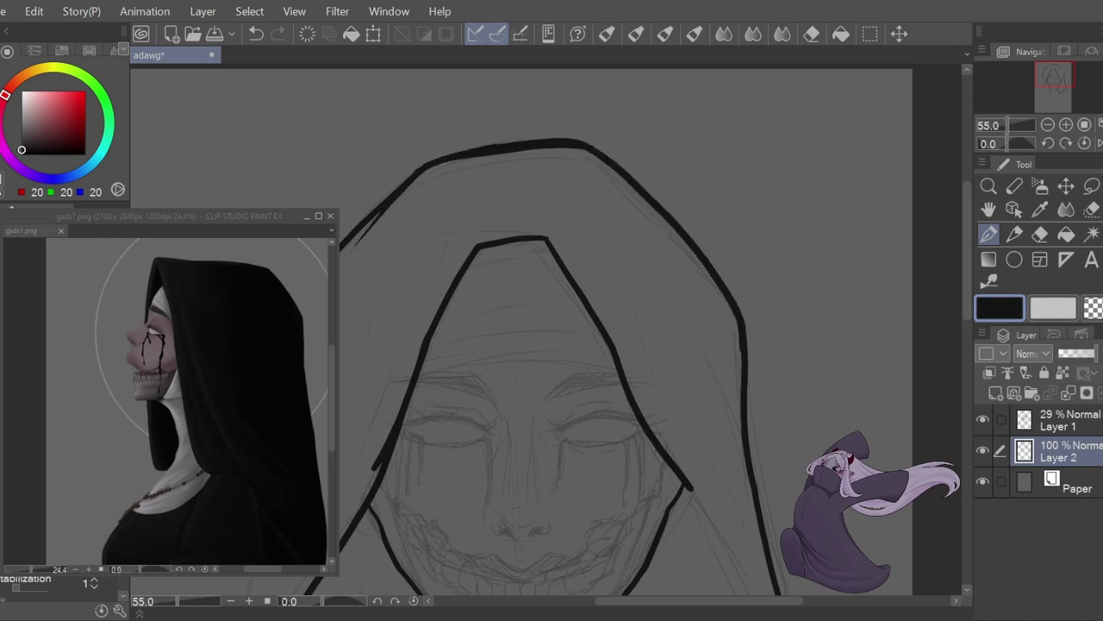
drag(422, 165, 339, 244)
- Close the outline at the lower ends of both hood sides down to the shoulders
scroll(288, 138, down, 5)
key(ctrl+z)
mouse_move(366, 554)
mouse_down()
mouse_move(438, 439)
mouse_move(296, 575)
mouse_up()
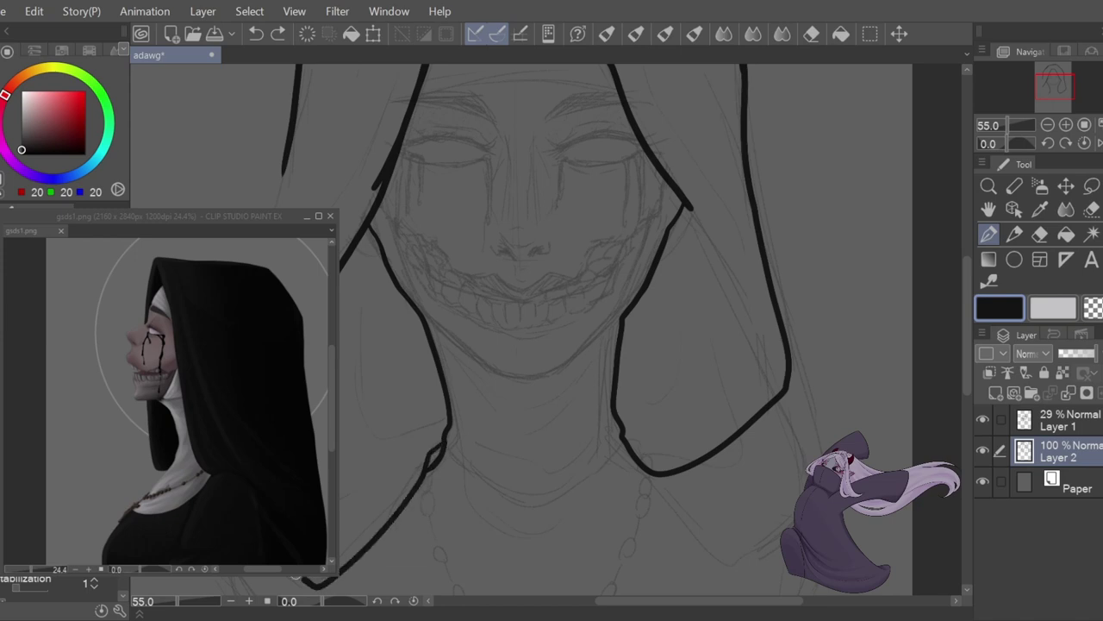
mouse_move(654, 477)
mouse_down()
mouse_move(763, 251)
mouse_move(820, 453)
mouse_move(630, 420)
mouse_up()
key(ctrl+z)
scroll(617, 311, down, 5)
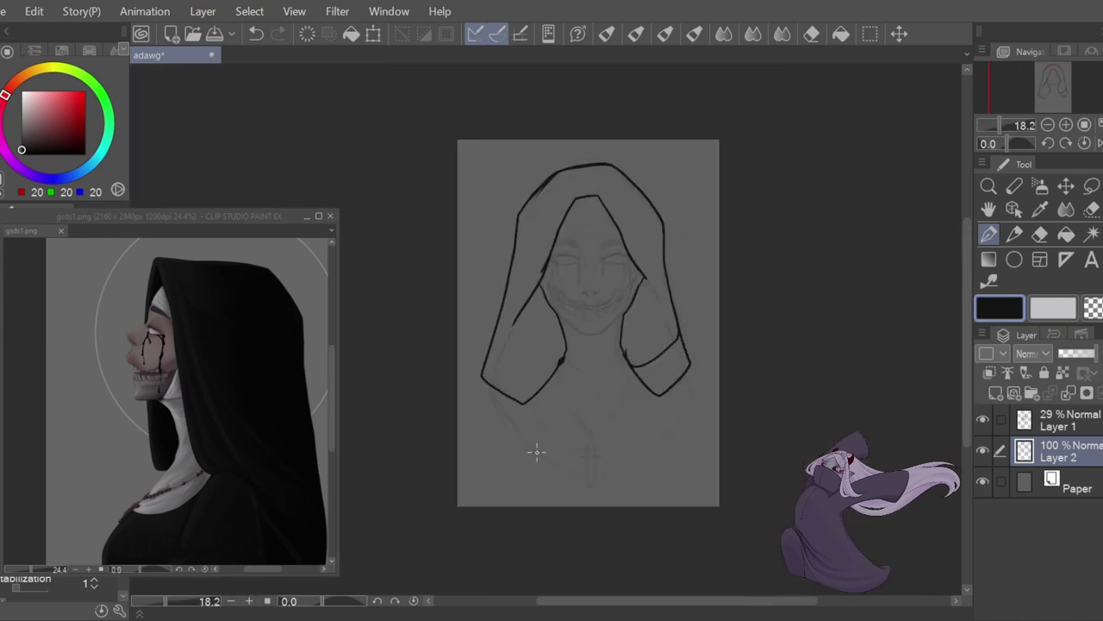
scroll(537, 451, up, 3)
mouse_move(423, 290)
mouse_down()
mouse_move(783, 526)
mouse_move(948, 271)
mouse_move(803, 502)
mouse_up()
key(ctrl+z)
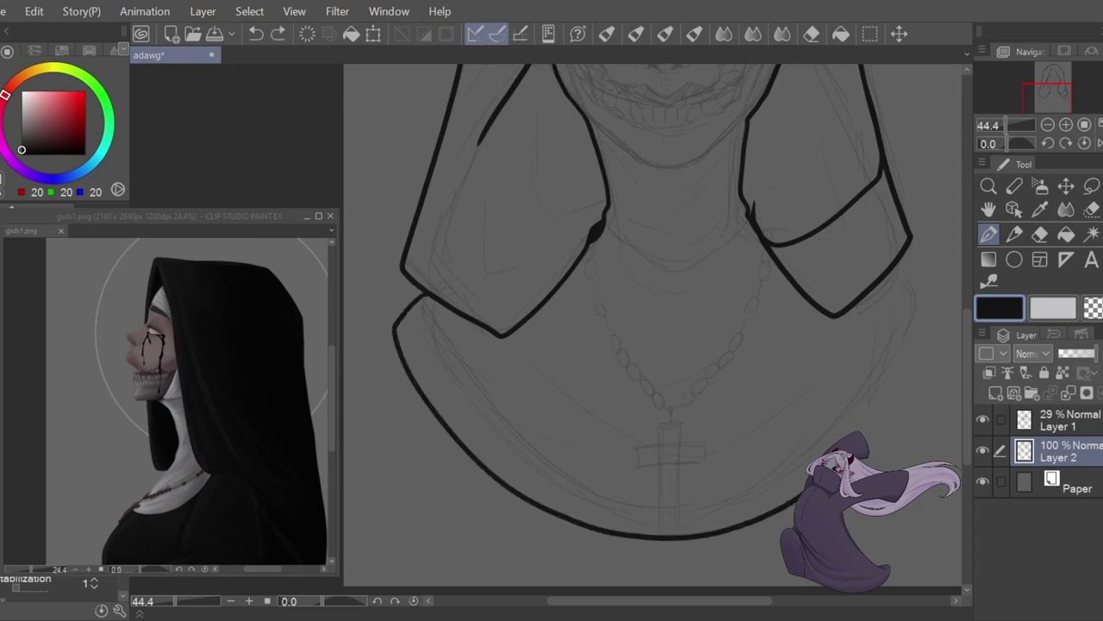
key(ctrl+z)
- Hide the sketch, fill the outlined hood with near-black, show the sketch again and save the file
click(982, 420)
key(g)
click(819, 156)
click(842, 242)
scroll(842, 242, up, 2)
click(983, 420)
scroll(802, 371, down, 3)
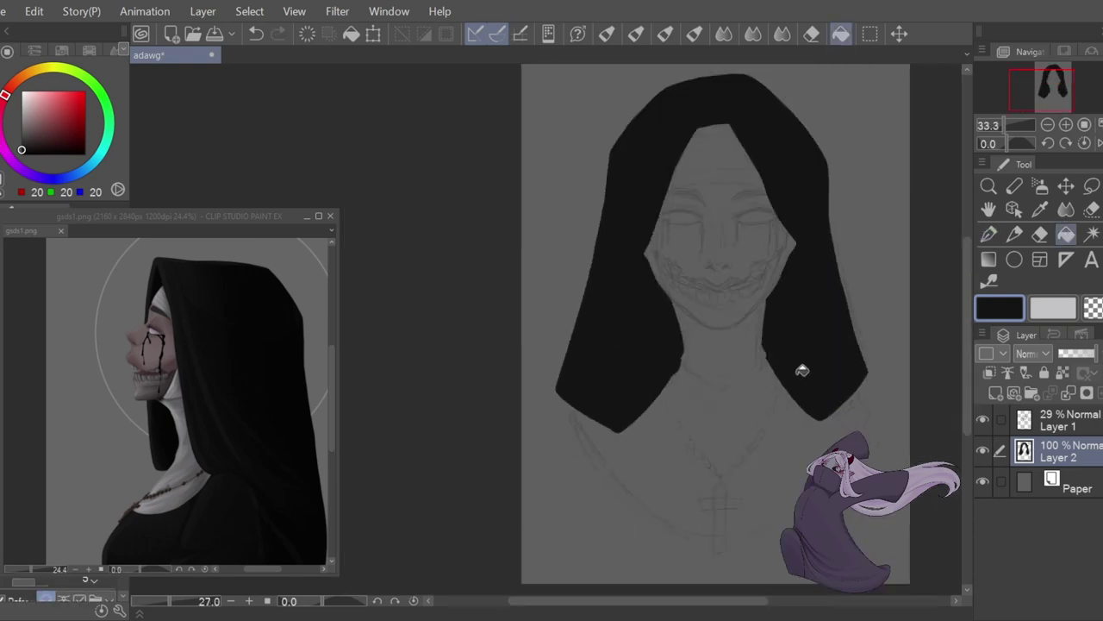
scroll(802, 371, down, 3)
click(215, 35)
- Extend the outer lower corner of one hood side with the pen to even out both sides
drag(720, 602, 764, 601)
scroll(619, 441, up, 6)
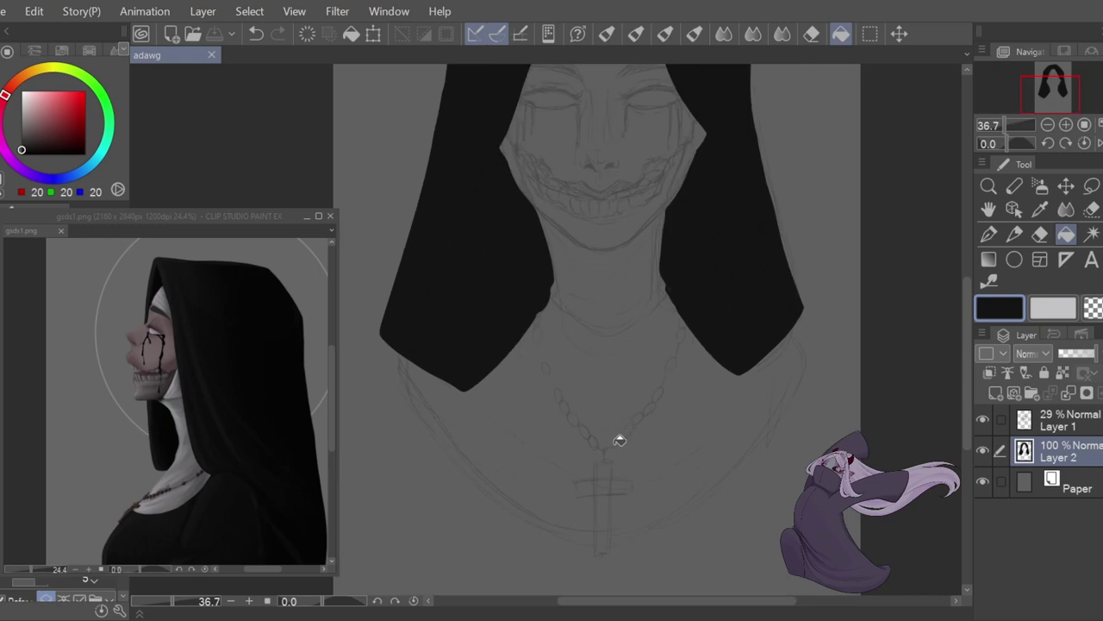
scroll(619, 441, up, 1)
scroll(768, 370, down, 3)
scroll(571, 388, up, 4)
key(p)
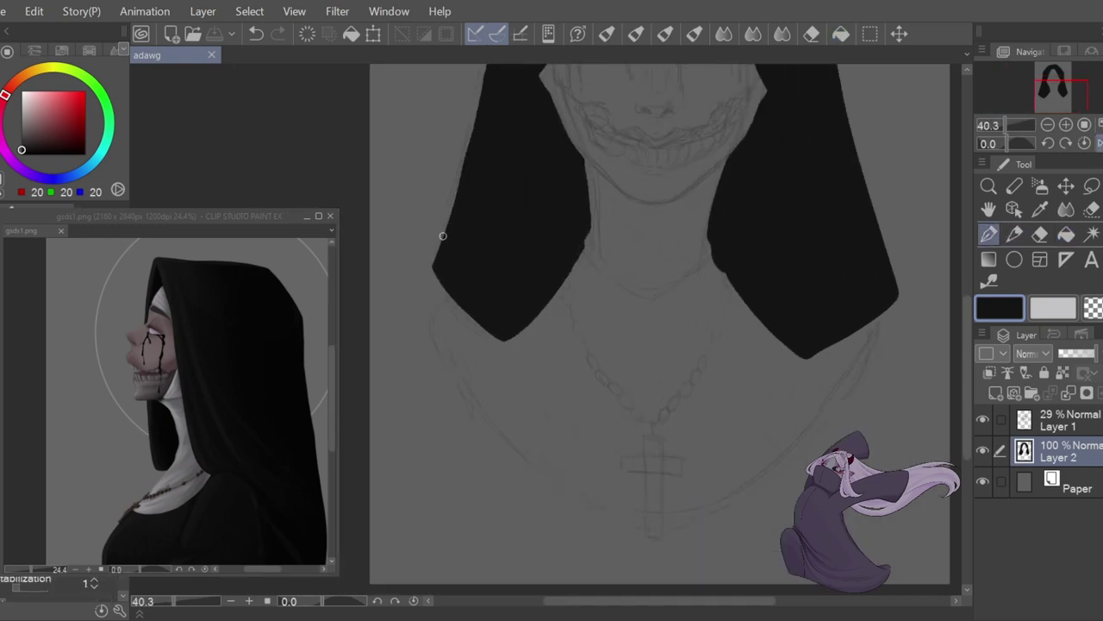
mouse_move(438, 248)
mouse_down()
mouse_move(421, 288)
mouse_move(504, 342)
mouse_up()
key(ctrl+z)
mouse_move(460, 176)
mouse_down()
mouse_move(511, 351)
mouse_move(492, 357)
mouse_move(451, 301)
mouse_up()
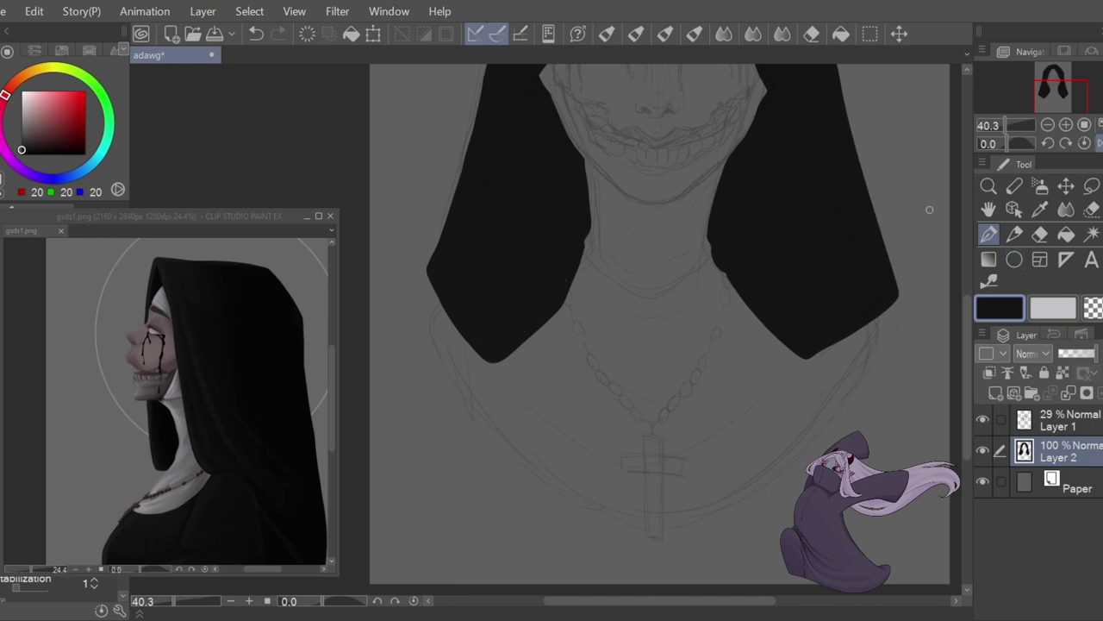
scroll(353, 316, down, 1)
drag(750, 601, 713, 596)
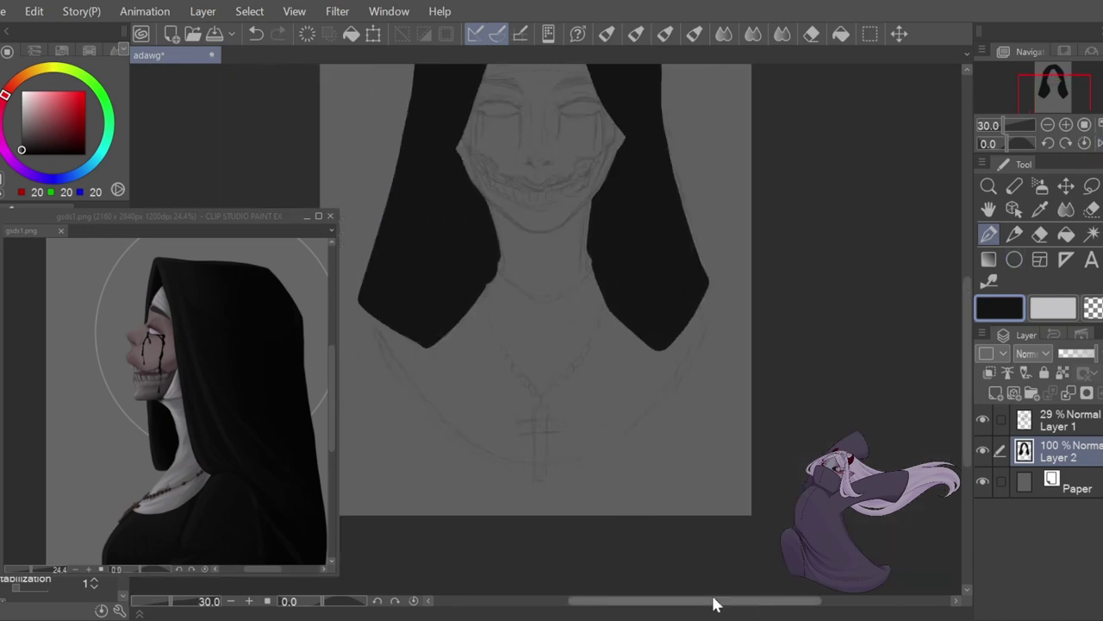
- Add a new layer beneath the hood layer and set the drawing colour to grey (148, 148, 148)
scroll(540, 371, down, 1)
click(996, 393)
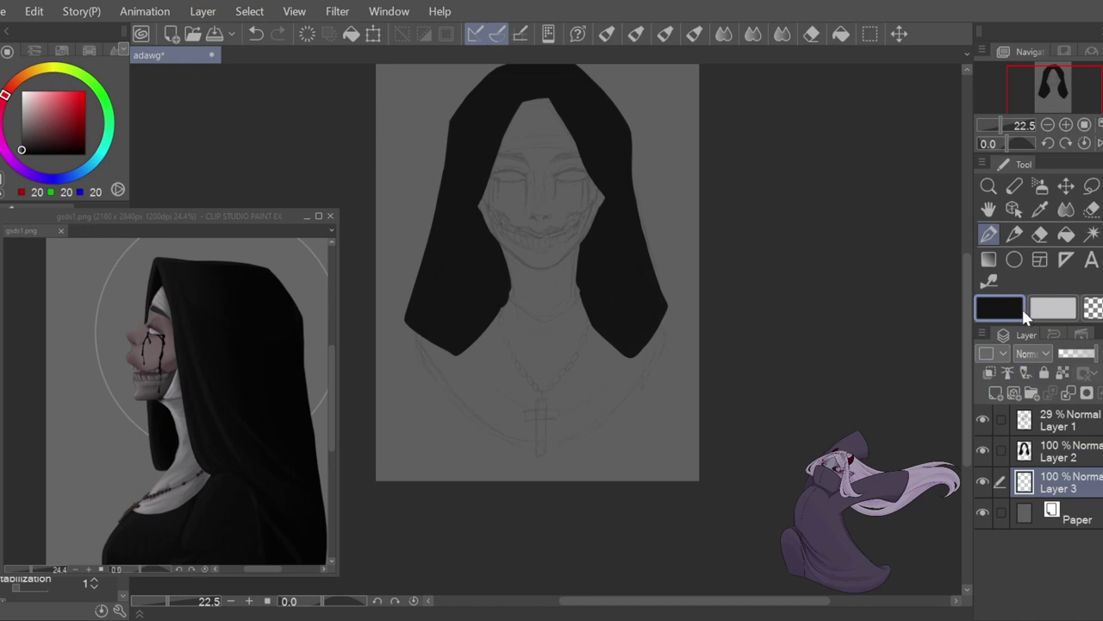
click(1050, 308)
scroll(534, 123, up, 5)
drag(384, 251, 734, 233)
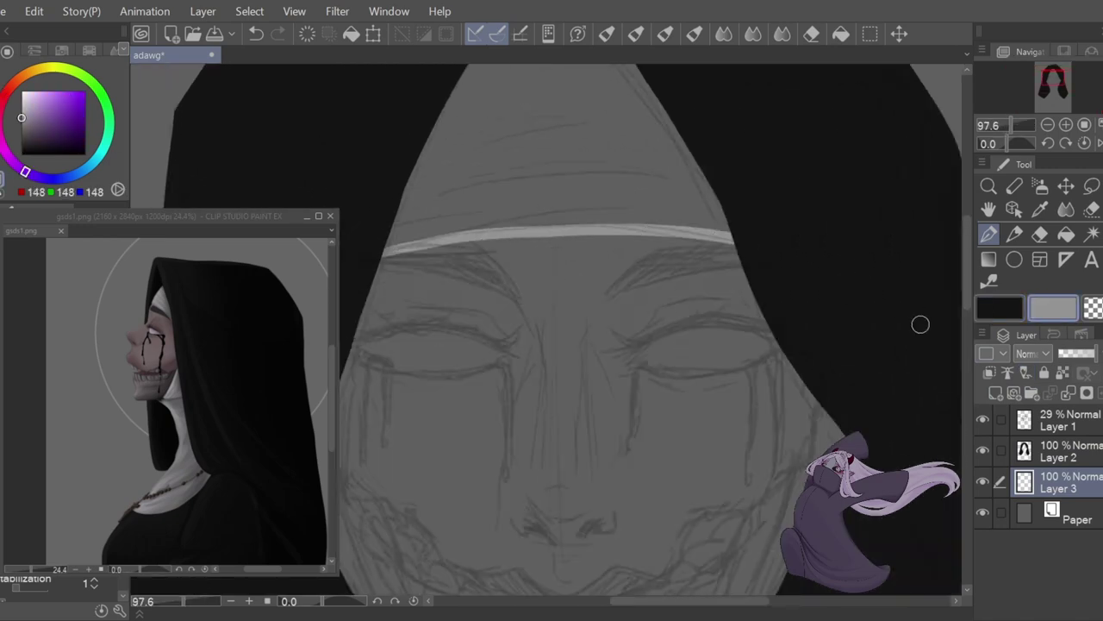
drag(967, 297, 967, 274)
key(ctrl+z)
- Outline the forehead band inside the hood opening in grey and fill it with the sketch hidden
mouse_move(381, 374)
mouse_down()
mouse_move(451, 361)
mouse_move(751, 359)
mouse_up()
mouse_move(496, 152)
mouse_down()
mouse_move(440, 201)
mouse_move(376, 341)
mouse_move(563, 263)
mouse_up()
key(ctrl+z)
mouse_move(605, 135)
mouse_down()
mouse_move(387, 353)
mouse_move(731, 352)
mouse_up()
click(983, 420)
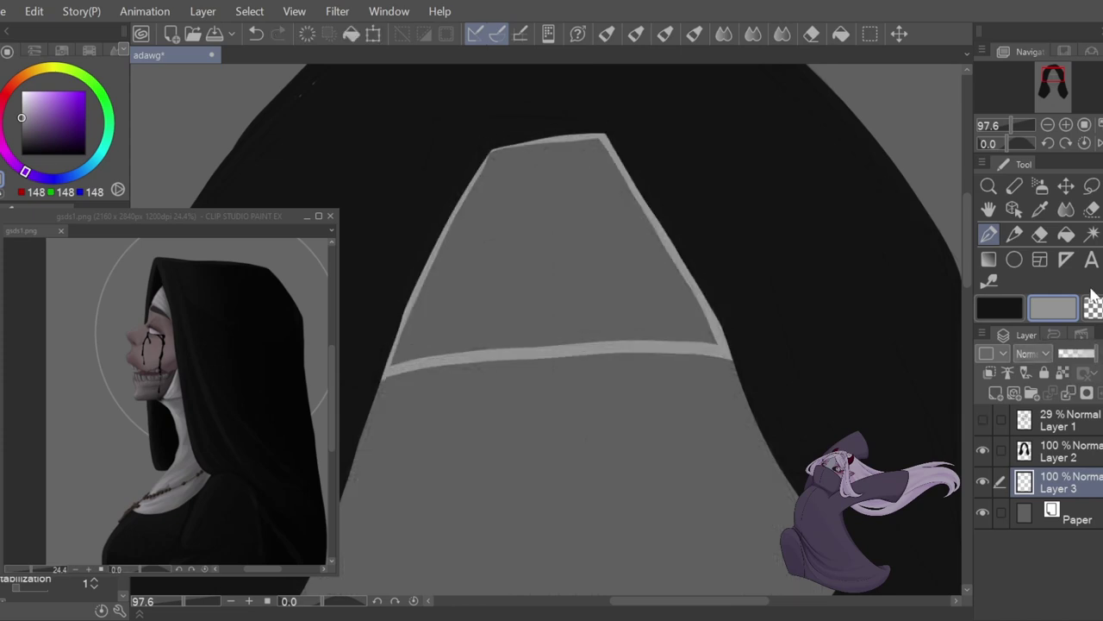
click(1067, 235)
click(638, 258)
- Show the sketch and trace the jawline and the cloth edges beside the face in grey
click(985, 419)
click(983, 419)
key(p)
scroll(543, 327, down, 6)
mouse_move(342, 257)
mouse_down()
mouse_move(353, 314)
mouse_move(517, 510)
mouse_move(612, 526)
mouse_up()
mouse_move(817, 167)
mouse_down()
mouse_move(772, 312)
mouse_move(703, 438)
mouse_move(589, 516)
mouse_up()
drag(317, 205, 378, 388)
mouse_move(843, 173)
mouse_down()
mouse_move(759, 389)
mouse_move(680, 513)
mouse_up()
- Outline the rounded chest covering, fill the neck and chest with grey while the sketch is hidden, and show the sketch again
scroll(646, 378, down, 6)
scroll(646, 378, down, 2)
mouse_move(426, 334)
mouse_down()
mouse_move(471, 410)
mouse_move(780, 306)
mouse_move(420, 342)
mouse_move(772, 301)
mouse_up()
key(ctrl+z)
click(983, 419)
click(1066, 234)
click(684, 370)
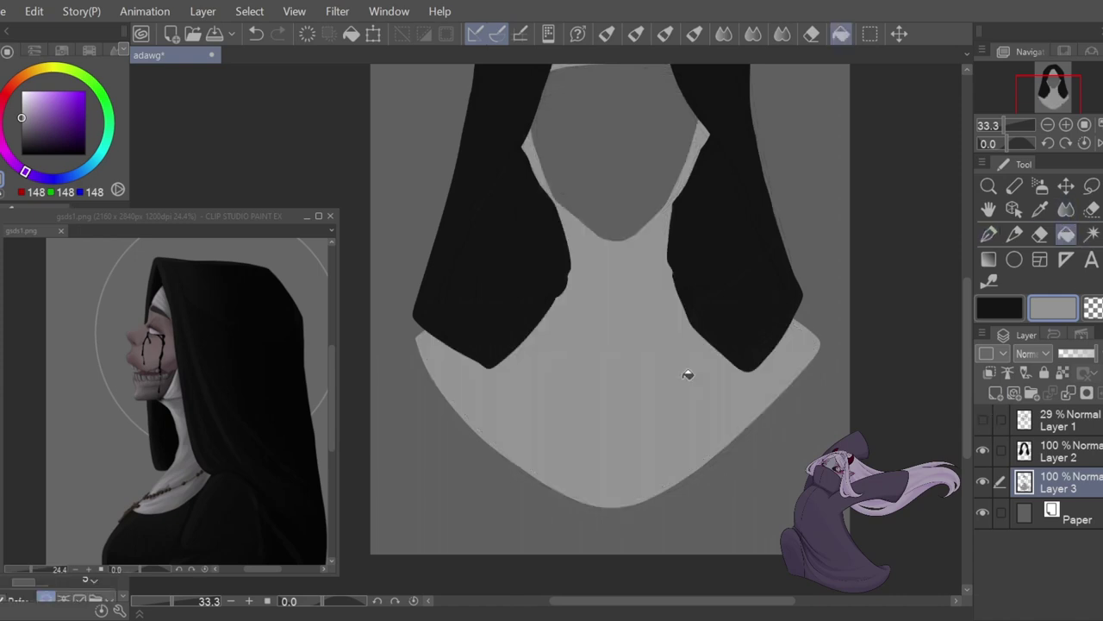
scroll(672, 375, down, 2)
click(982, 419)
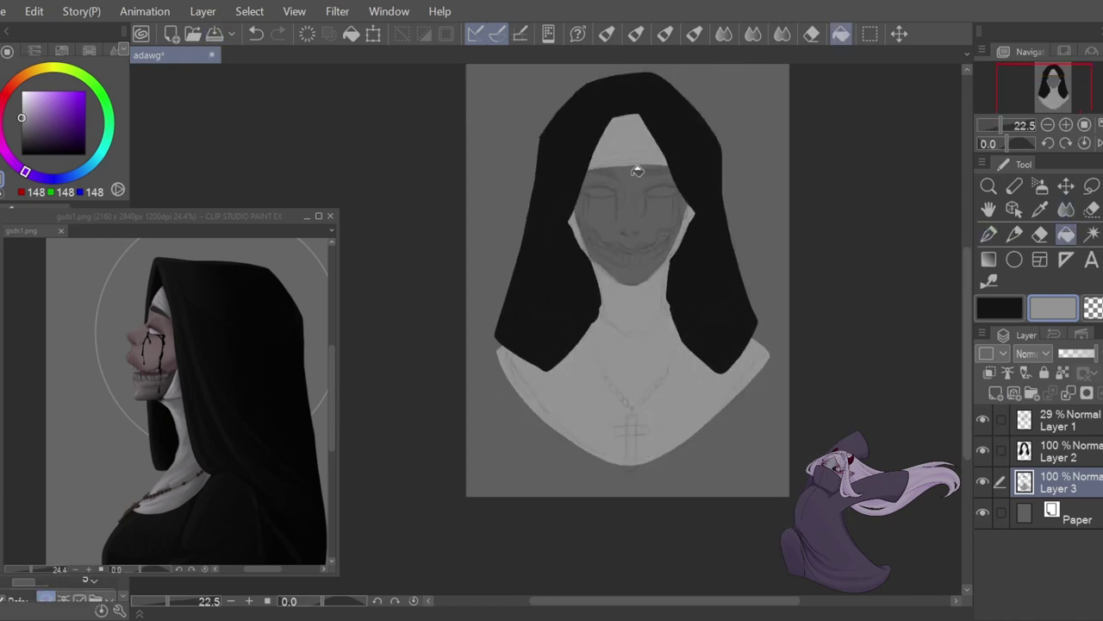
- Set the drawing colour to dull red (134, 115, 115), sampled from the reference face, and add a new layer beneath the grey cloth layer
scroll(641, 144, up, 5)
key(p)
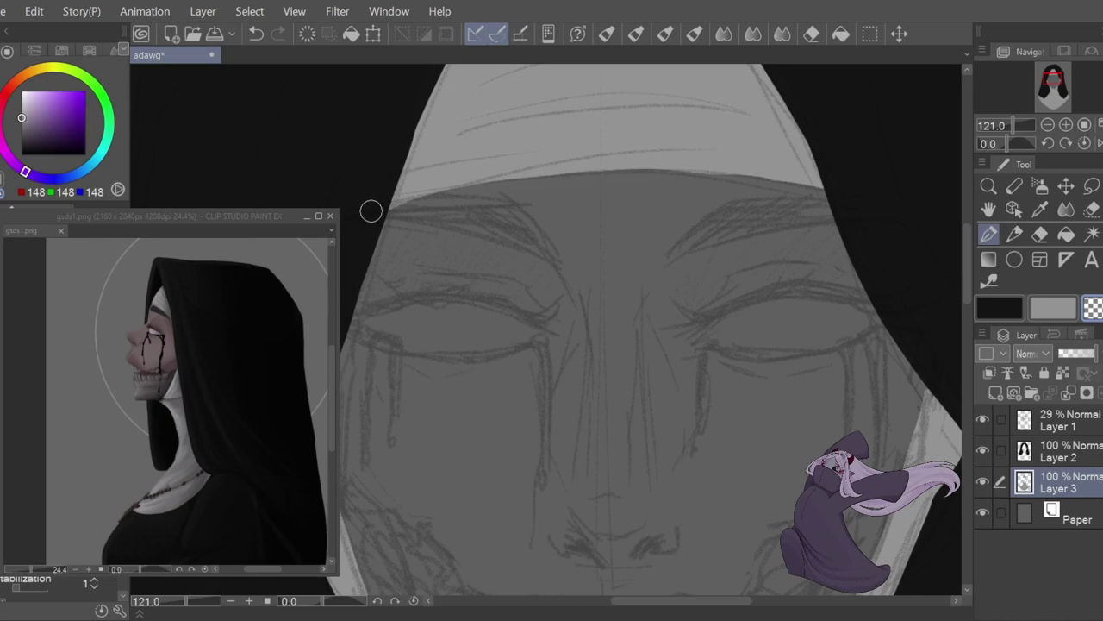
scroll(919, 298, down, 3)
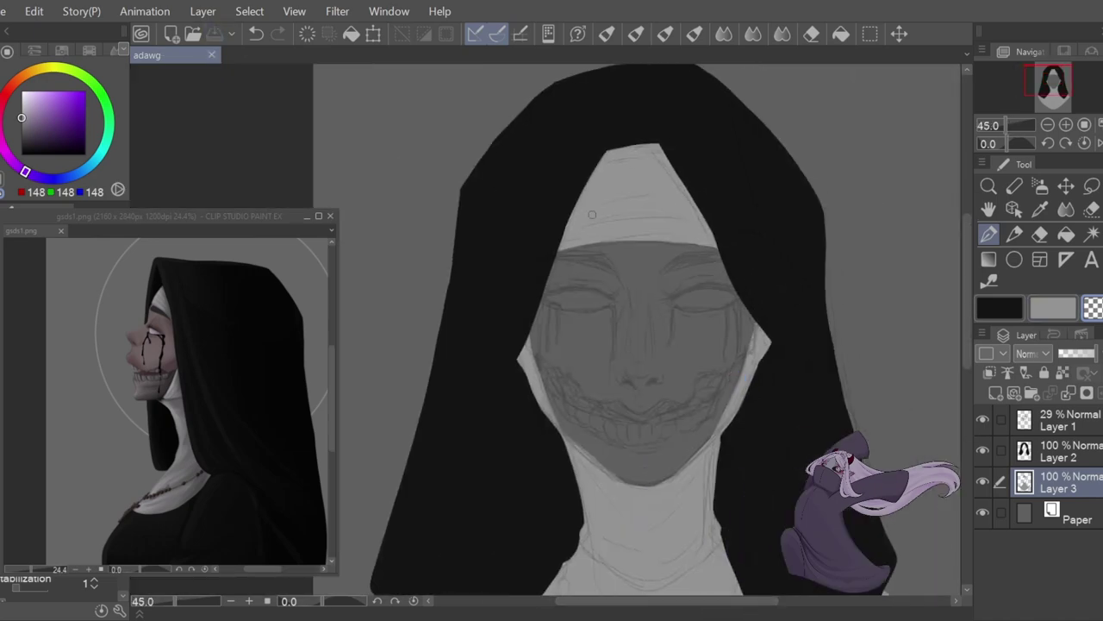
click(155, 357)
alt+click(155, 357)
click(233, 156)
click(30, 121)
click(996, 393)
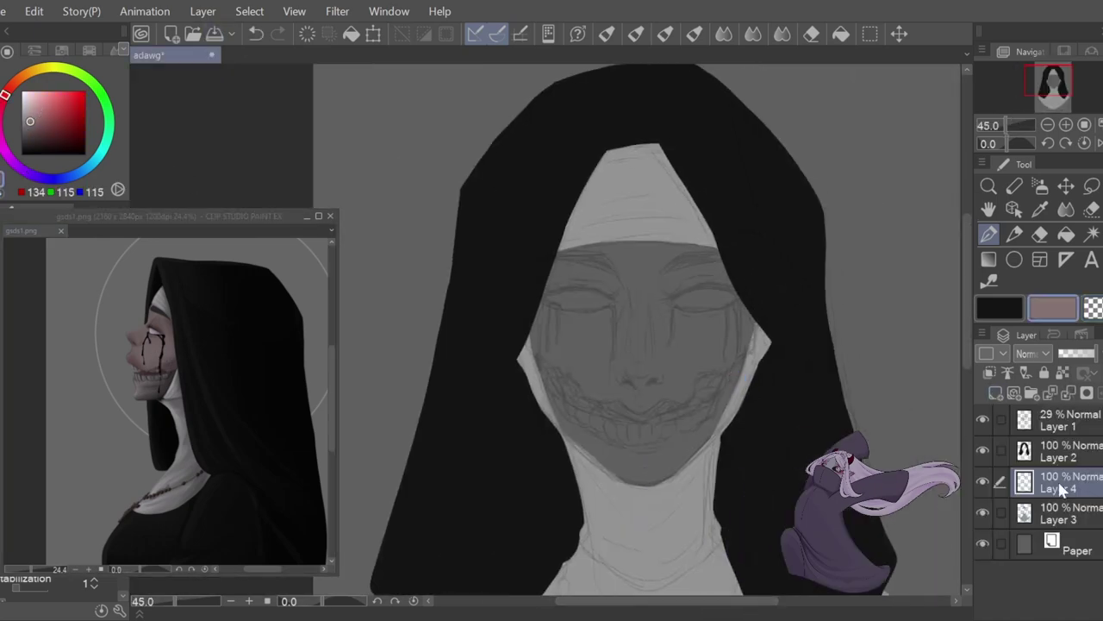
drag(1061, 515, 1060, 526)
- Outline the jagged lower edge of the facial skin above the teeth in dull red and fill in the upper face
scroll(636, 284, up, 5)
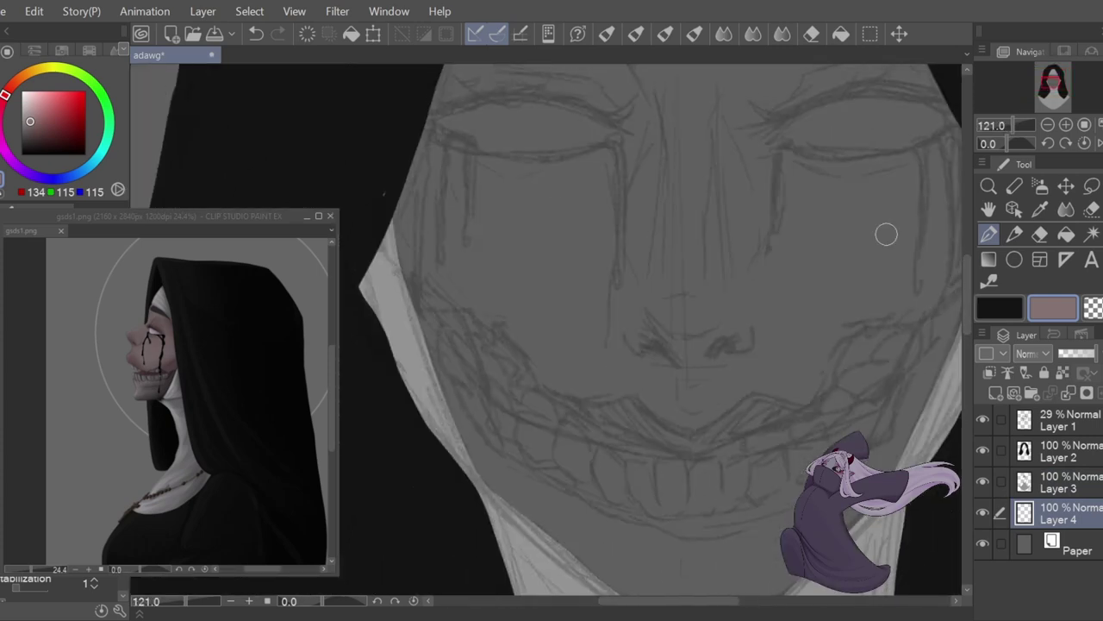
mouse_move(401, 274)
mouse_down()
mouse_move(579, 401)
mouse_move(812, 396)
mouse_up()
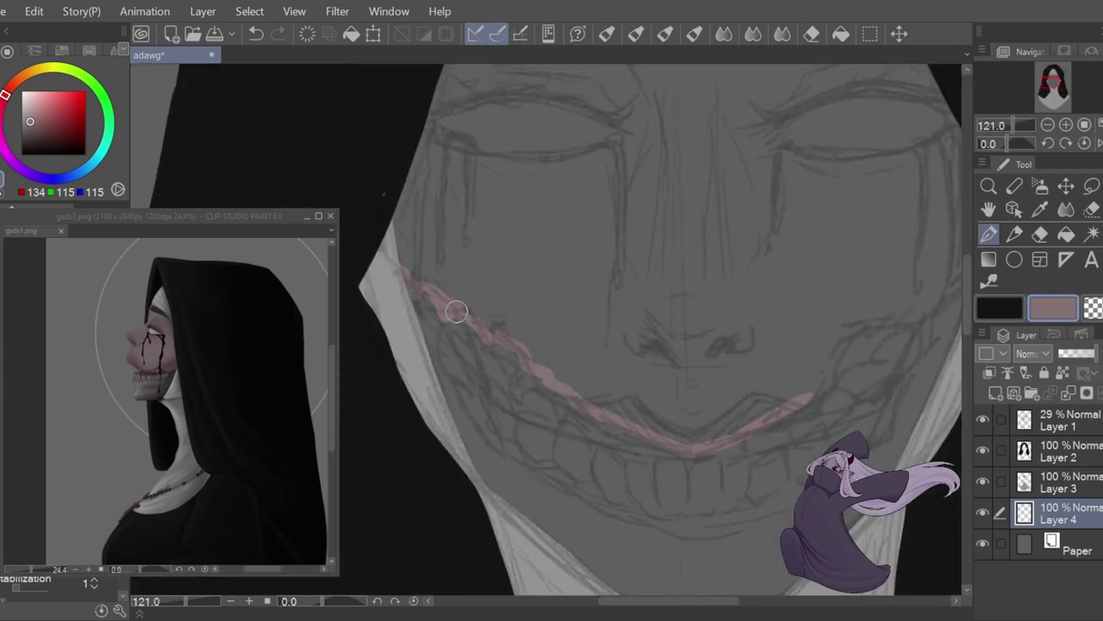
drag(529, 376, 681, 441)
scroll(854, 177, right, 3)
mouse_move(855, 177)
mouse_down()
mouse_move(783, 320)
mouse_move(684, 386)
mouse_move(581, 431)
mouse_up()
scroll(667, 365, down, 3)
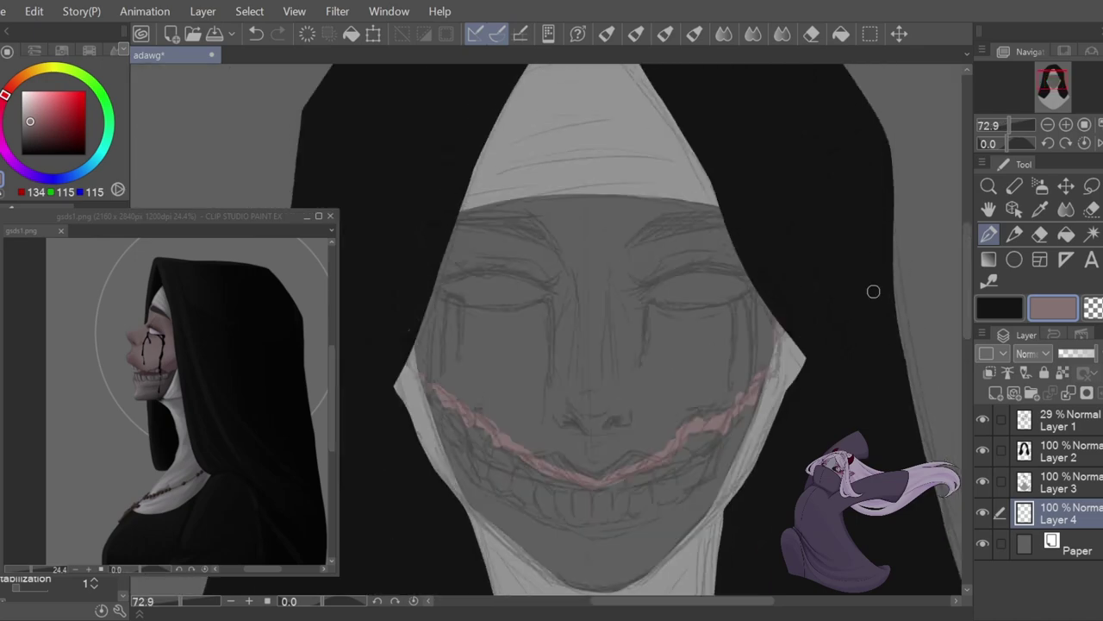
mouse_move(684, 261)
mouse_down()
mouse_move(473, 223)
mouse_move(444, 356)
mouse_move(599, 457)
mouse_move(664, 363)
mouse_move(757, 344)
mouse_move(752, 358)
mouse_move(523, 377)
mouse_move(662, 421)
mouse_move(635, 424)
mouse_up()
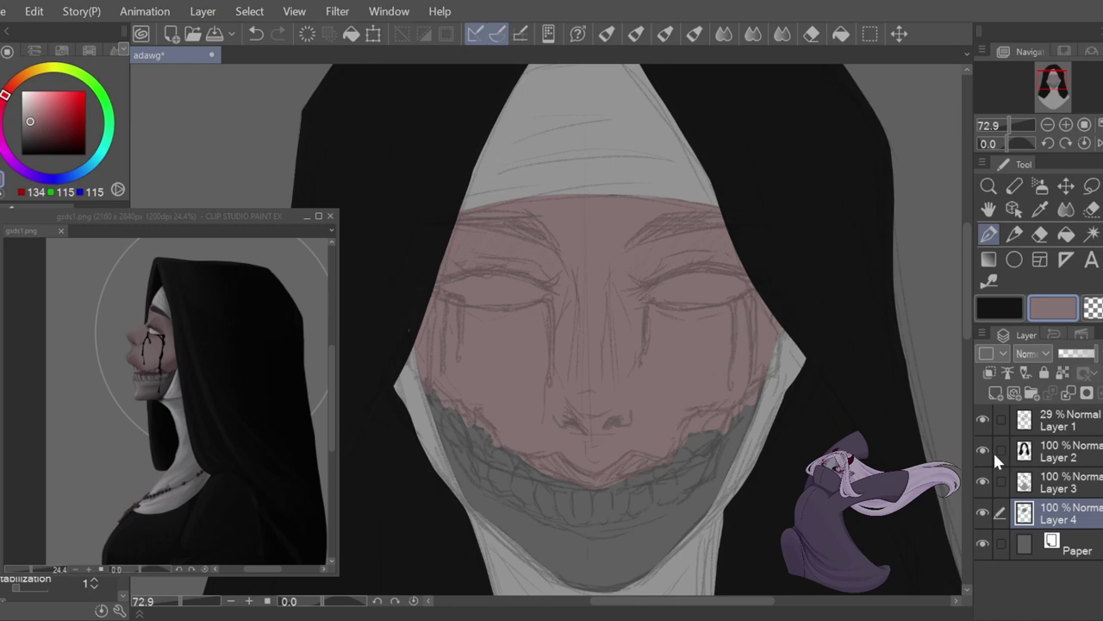
- Check the face without the sketch, lock the face layer's transparent pixels, and repaint the skin in greyer red (124, 114, 114)
click(982, 419)
click(983, 420)
click(1063, 373)
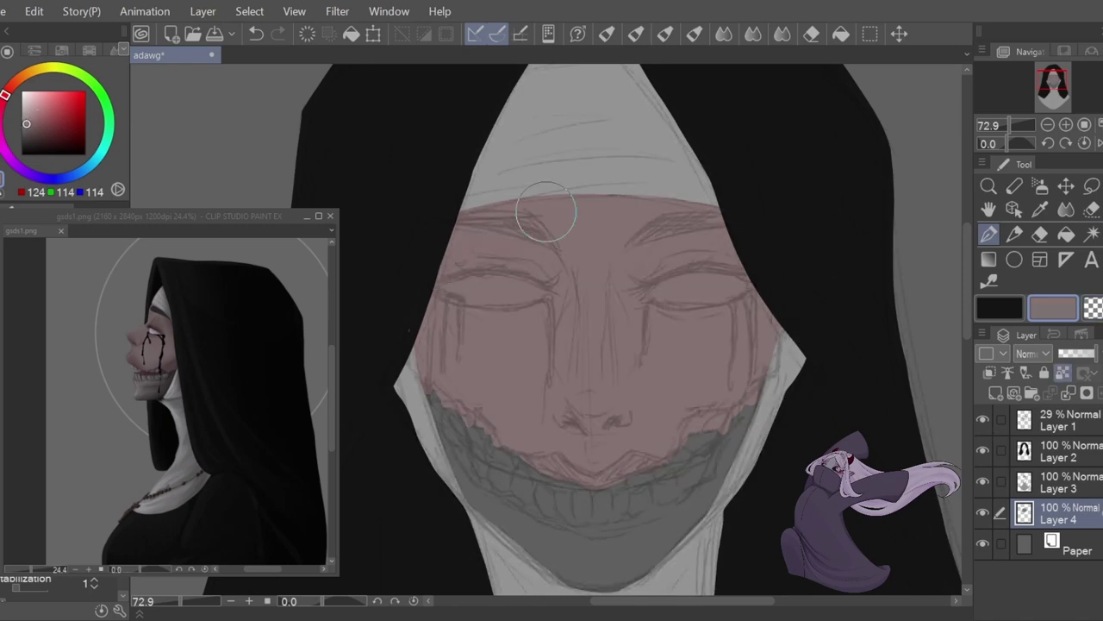
mouse_move(546, 212)
mouse_down()
mouse_move(552, 475)
mouse_move(800, 350)
mouse_up()
- Clean up the edges of the grey cloth layer around the face with the eraser
click(1061, 481)
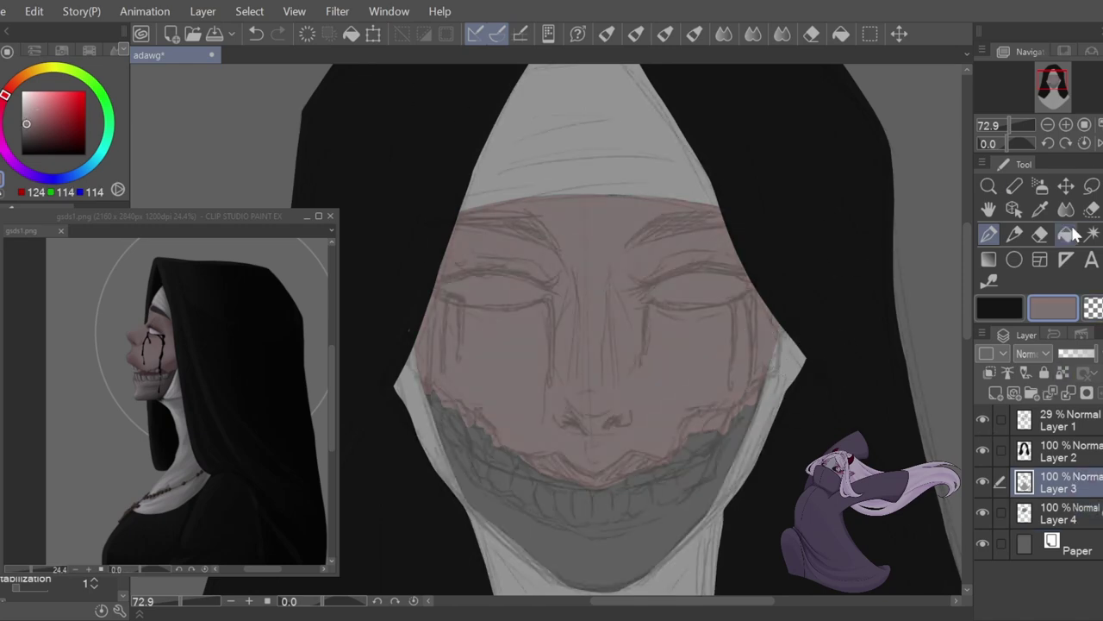
click(1040, 234)
scroll(564, 370, up, 3)
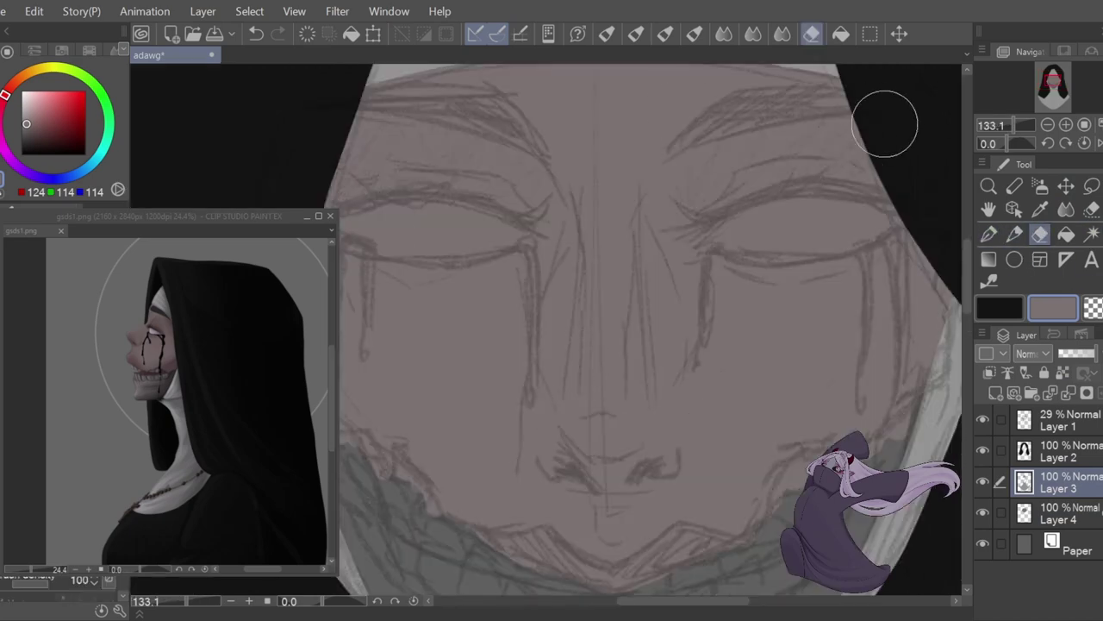
scroll(784, 276, down, 3)
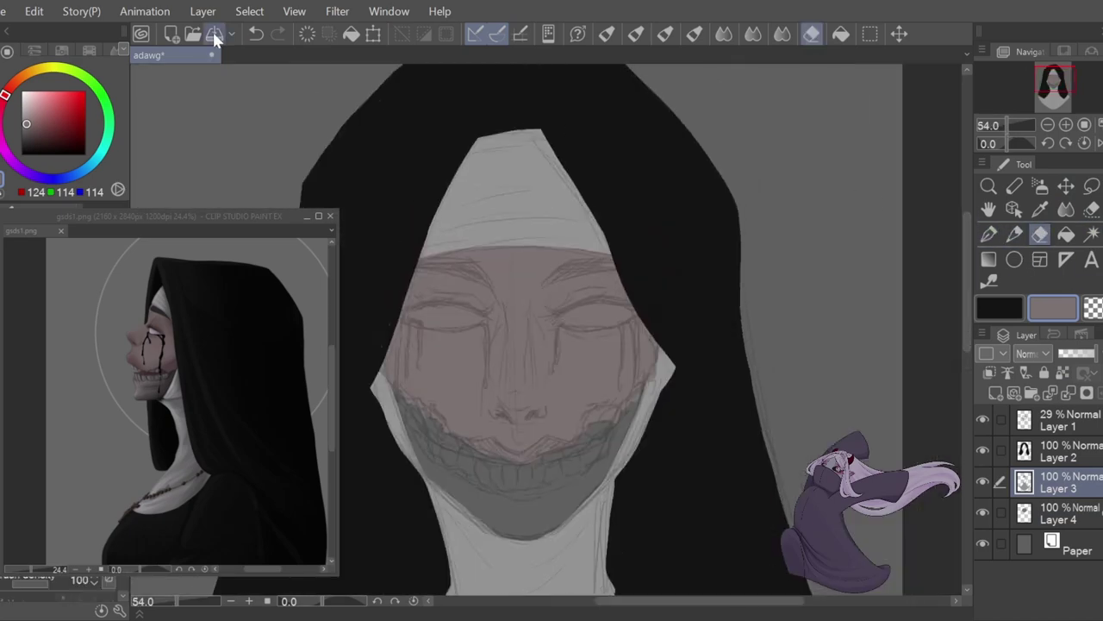
- Add a new layer beneath the face layer and set the colour to grey (126, 125, 126), sampled from the reference jaw
click(1074, 510)
key(ctrl+shift+n)
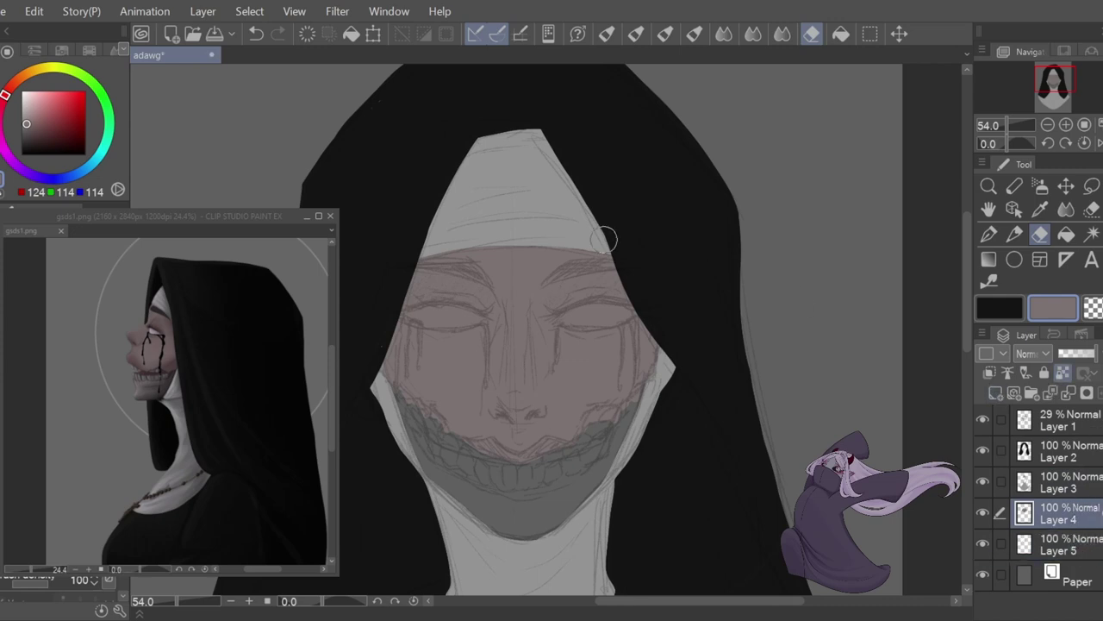
click(140, 387)
drag(19, 80, 28, 175)
click(23, 122)
click(877, 377)
click(1076, 543)
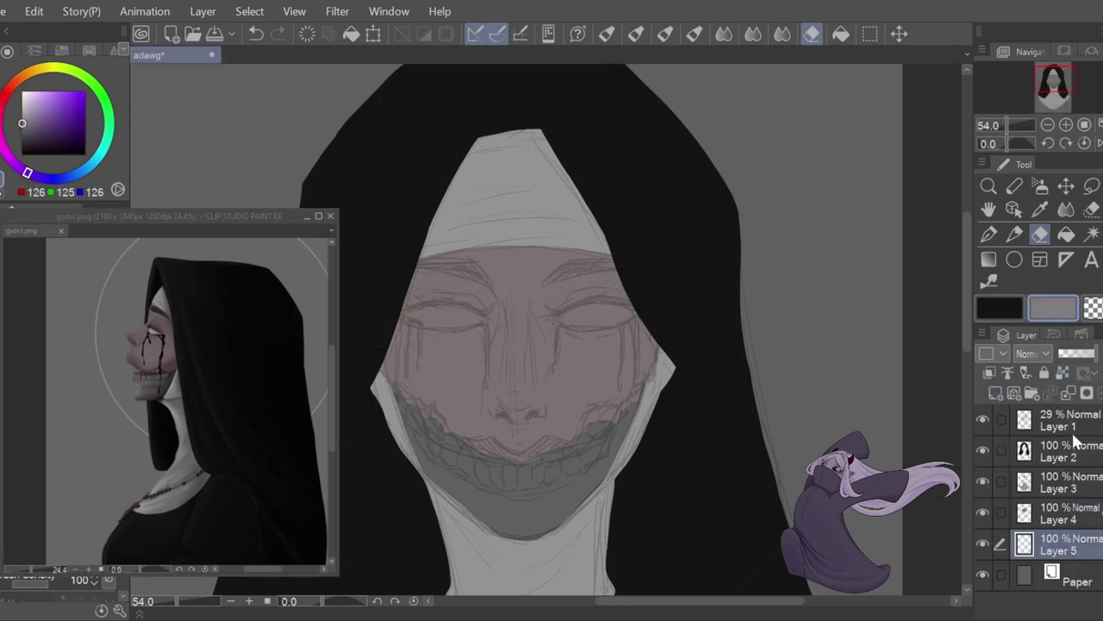
- Paint the exposed teeth and jaw area below the torn skin edge in flat grey
key(p)
mouse_move(418, 413)
mouse_down()
mouse_move(515, 544)
mouse_move(621, 409)
mouse_up()
scroll(526, 286, down, 5)
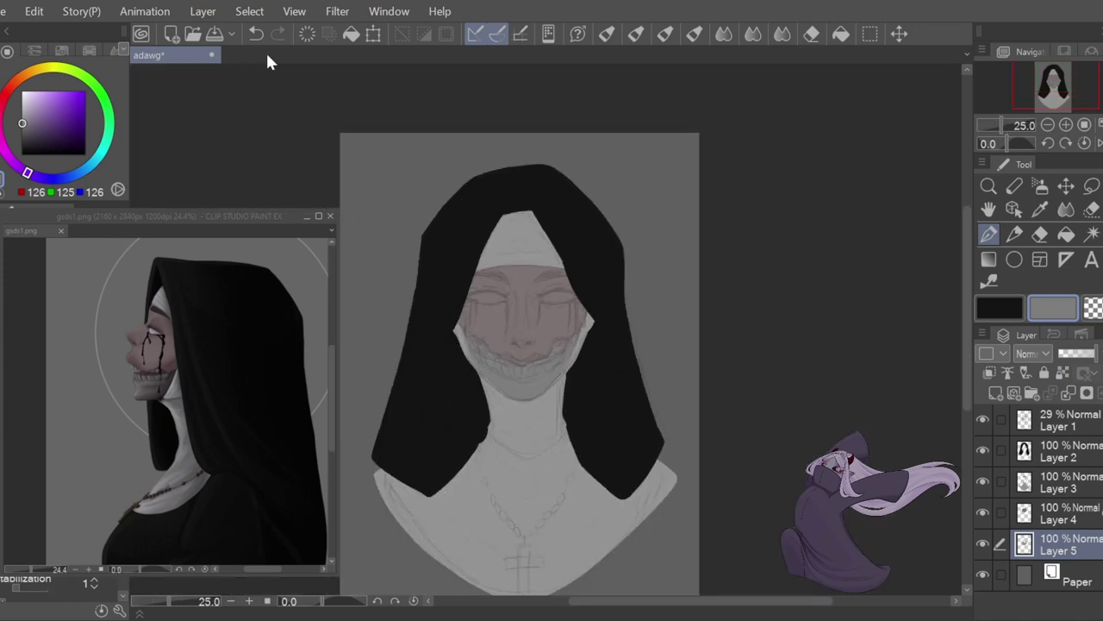
- Lower the sketch layer's opacity to 15%
scroll(521, 301, up, 6)
click(1067, 421)
click(1065, 354)
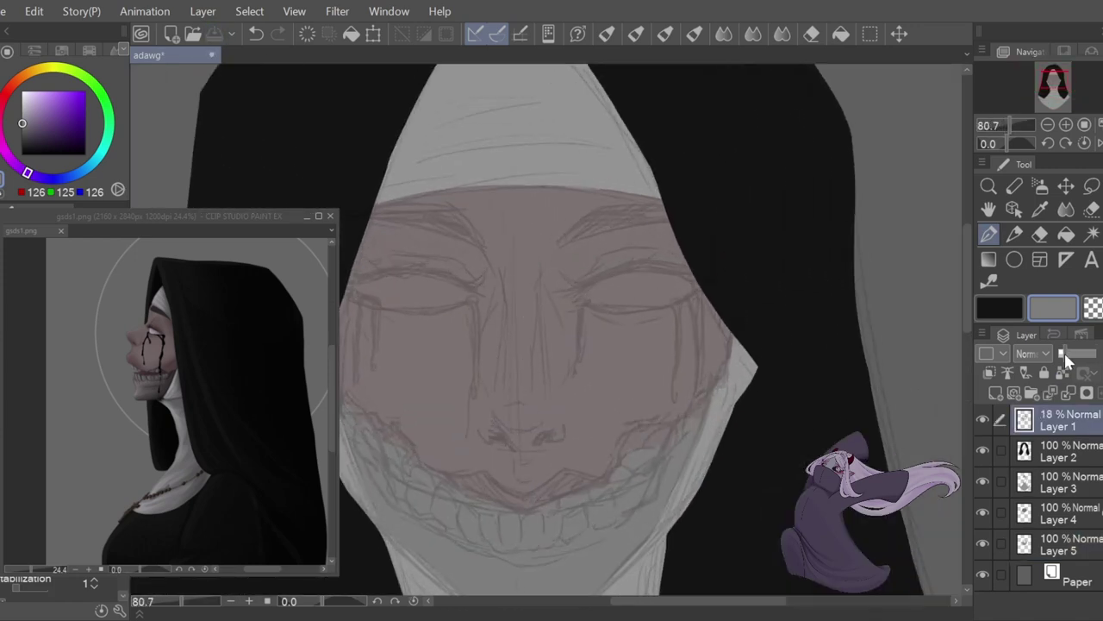
- Add a new layer clipped to the face layer and set the colour to muted pink (116, 82, 95)
click(1078, 513)
click(997, 394)
click(990, 373)
click(2, 117)
drag(44, 119, 41, 126)
- Airbrush soft pink around both eyes, the outer cheeks, the nose and the lips
click(1041, 186)
drag(371, 250, 423, 258)
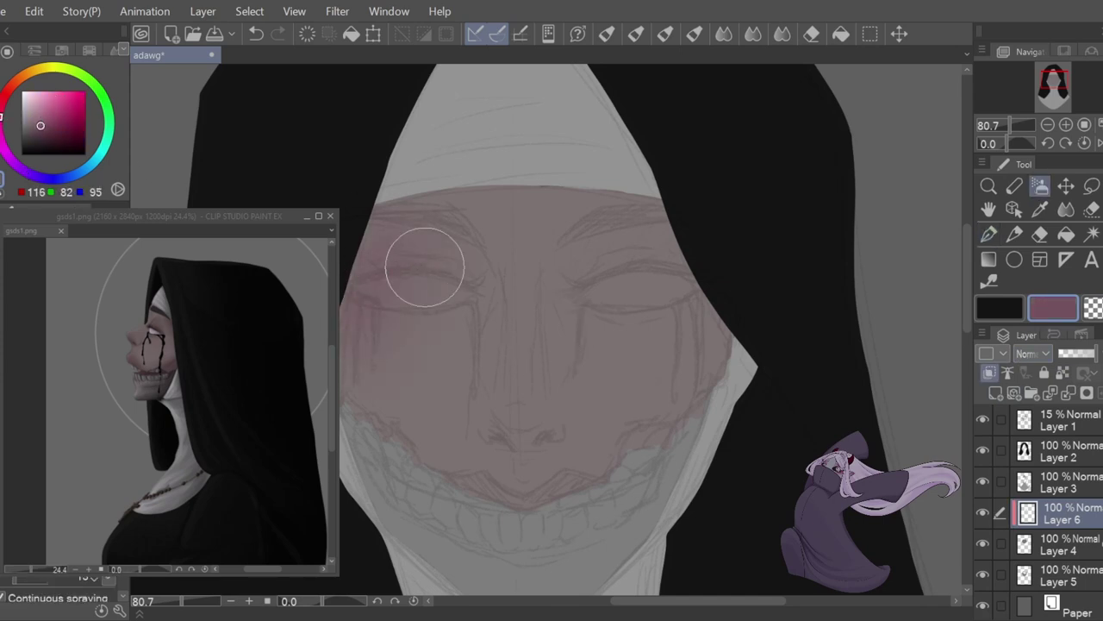
drag(680, 236, 621, 259)
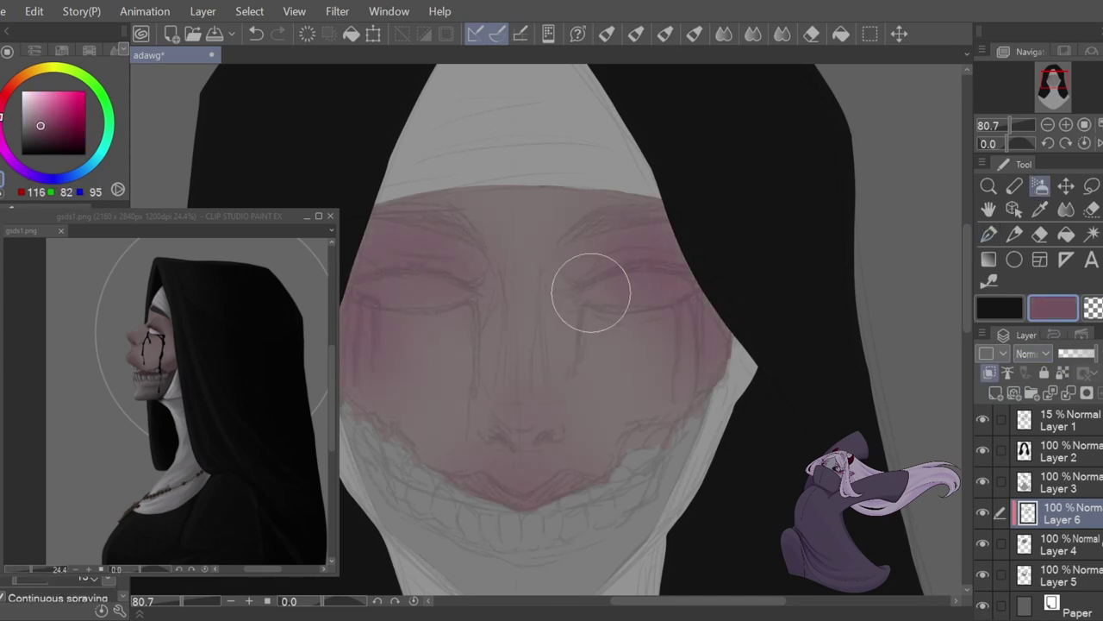
- Lower the sketch layer's opacity to 8% and blend the pink tones on the face
click(1060, 419)
drag(1066, 353, 1061, 349)
click(1076, 514)
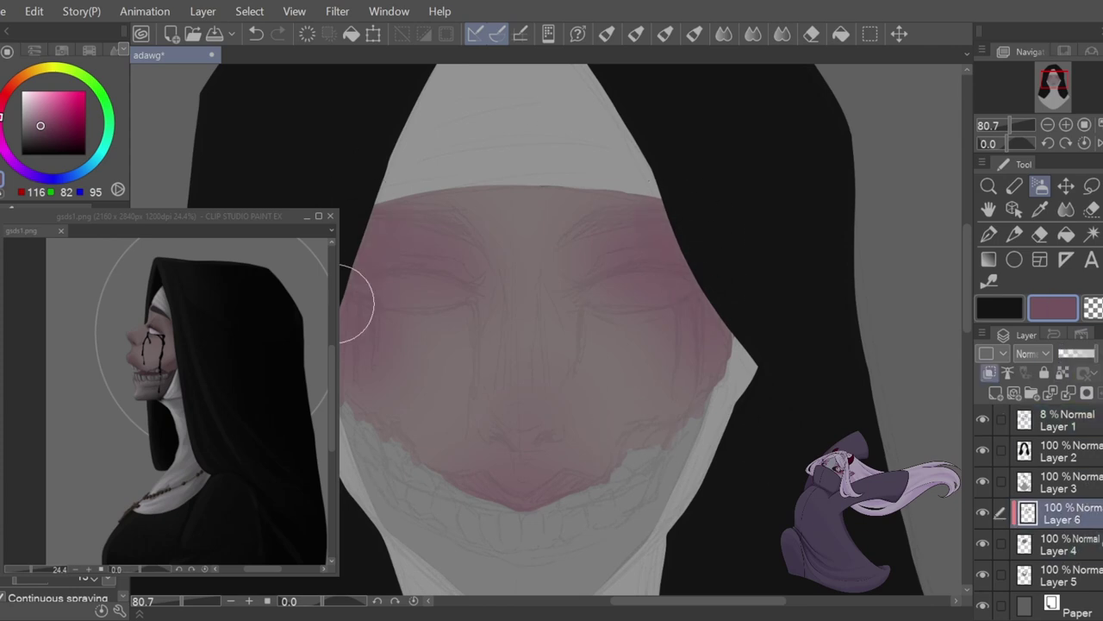
key(j)
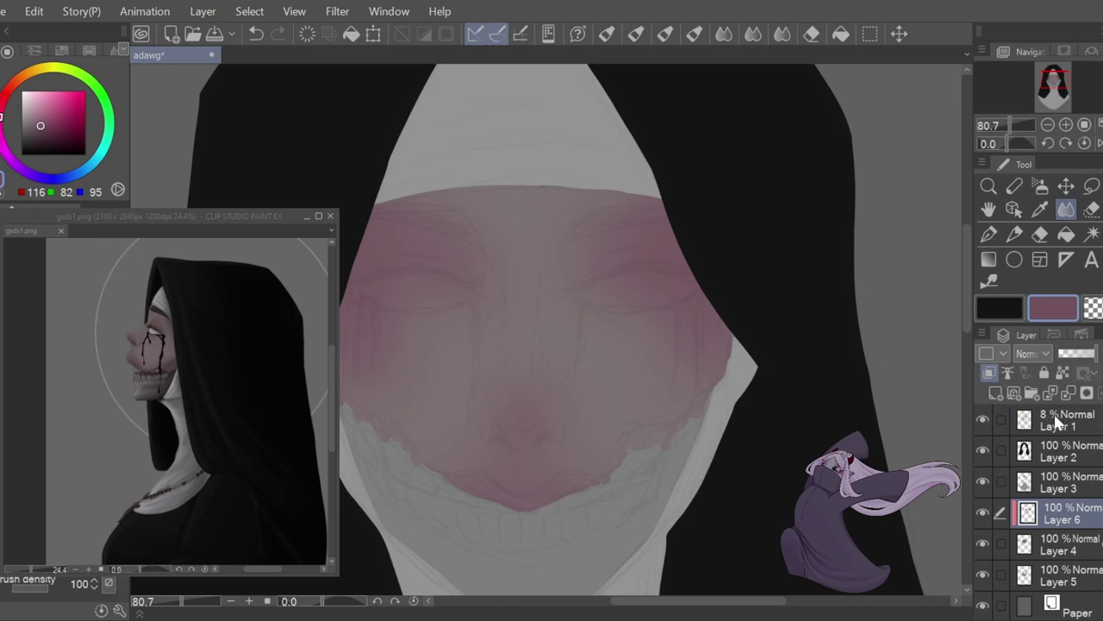
- Merge the pink tones into the face layer and add a clipped Overlay layer above it, with dark pink (87, 61, 71) as the colour
click(1070, 395)
click(996, 393)
click(1036, 352)
click(1040, 223)
click(989, 372)
click(41, 134)
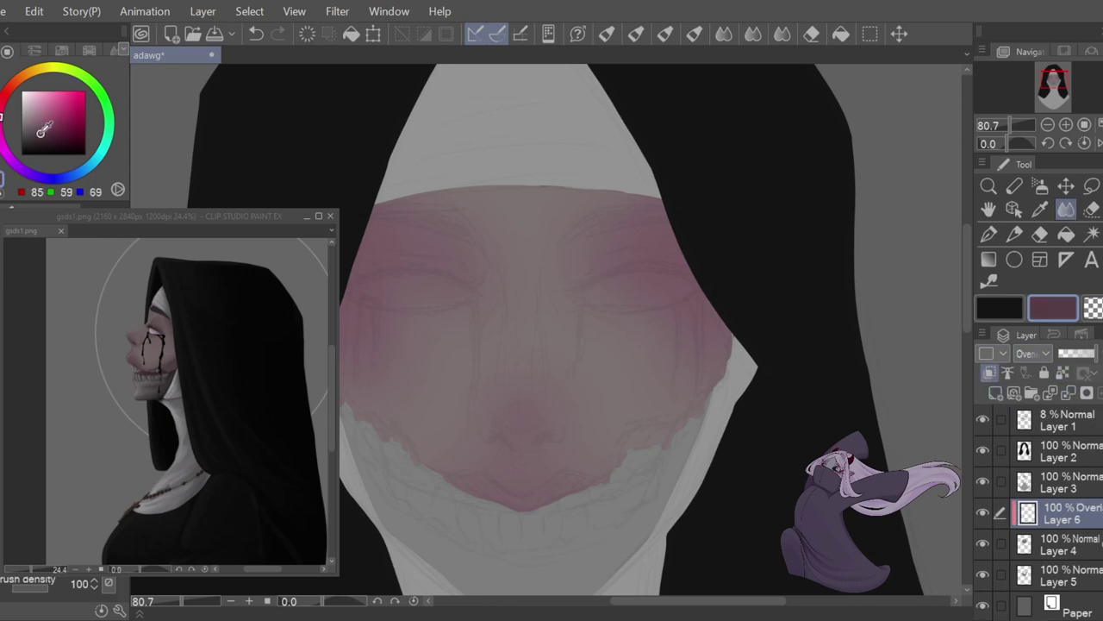
- Lasso one eye socket and side of the nose down to the upper lip, shade it dark pink, and clear the selection
click(1092, 185)
drag(683, 221, 634, 219)
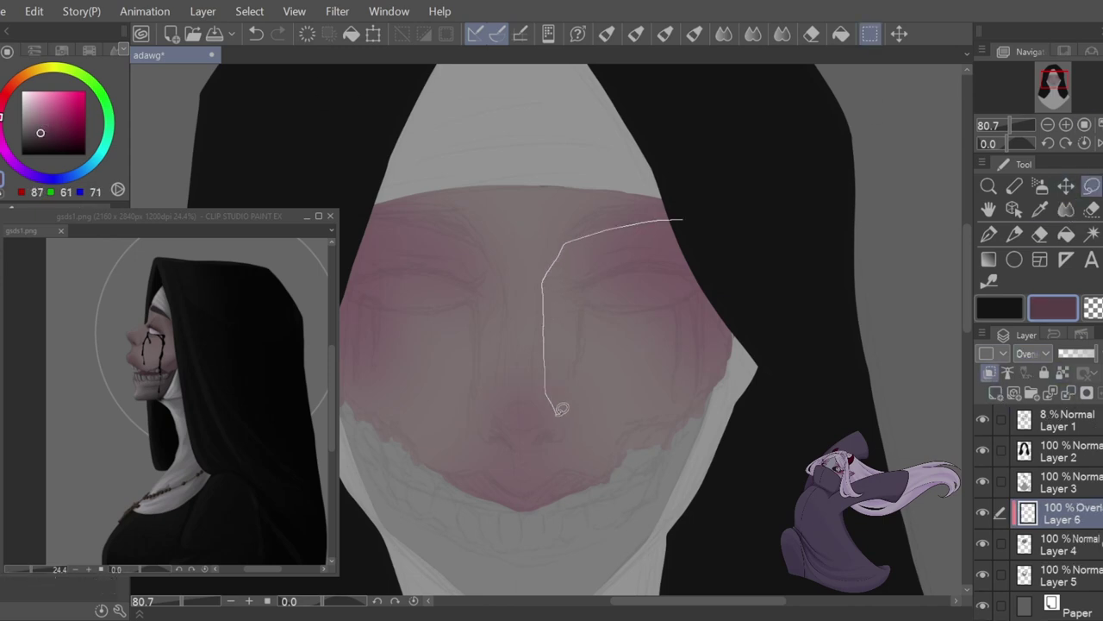
mouse_move(557, 437)
mouse_down()
mouse_move(744, 284)
mouse_move(706, 212)
mouse_move(656, 226)
mouse_move(601, 340)
mouse_up()
key(j)
key(m)
key(ctrl+d)
- Flip the canvas view, lasso and shade the opposite eye socket and nose side to match, then restore the view and deselect
key(h)
key(ctrl+d)
drag(739, 221, 614, 258)
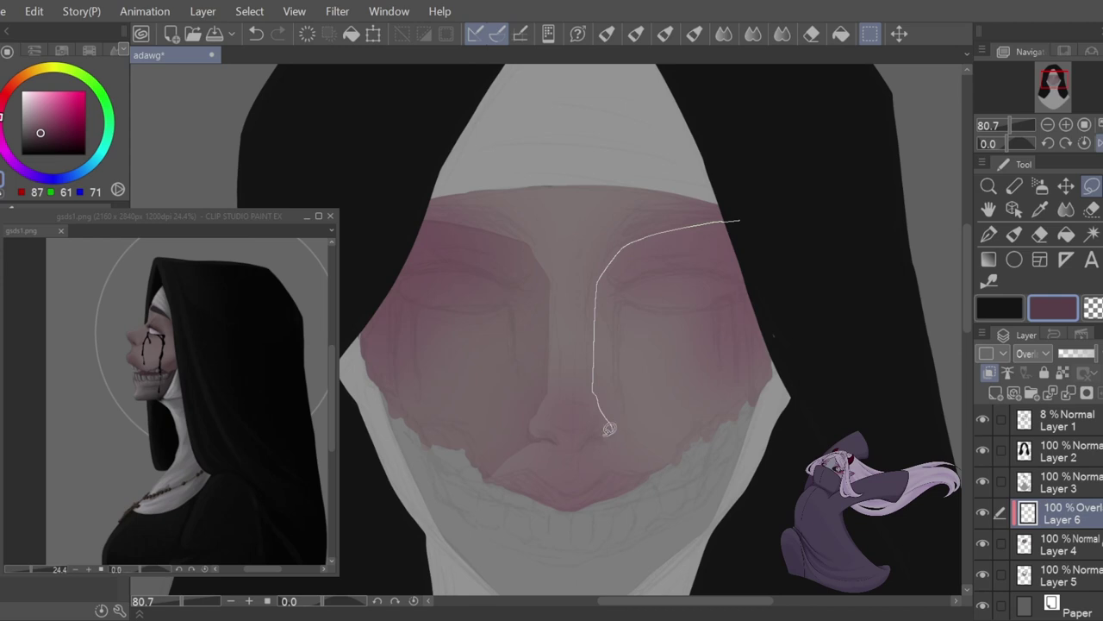
mouse_move(610, 428)
mouse_down()
mouse_move(818, 355)
mouse_move(748, 224)
mouse_up()
key(b)
mouse_move(628, 297)
mouse_down()
mouse_move(554, 391)
mouse_move(668, 413)
mouse_up()
click(1099, 144)
key(m)
key(ctrl+d)
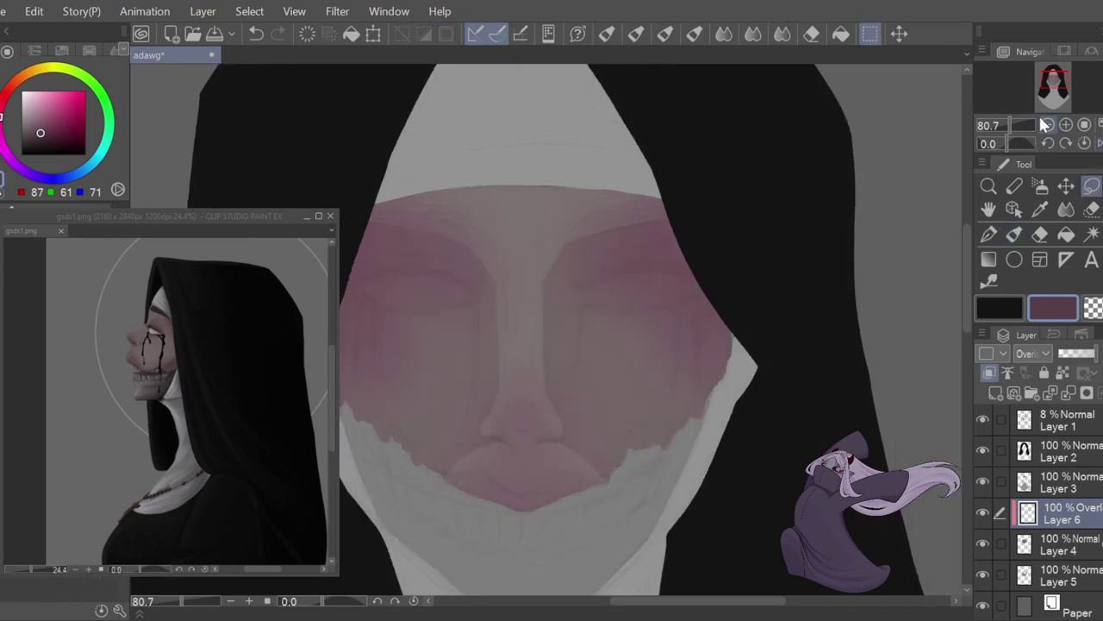
- Lasso the underside of the nose together with the groove above the lip and shade inside the selection with dark pink
key(j)
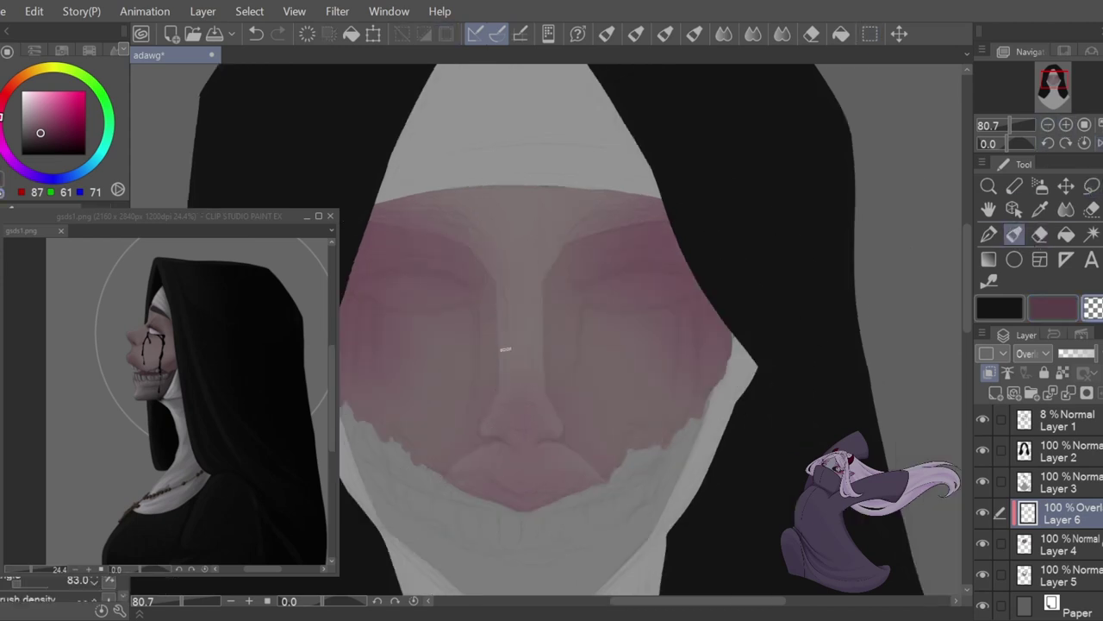
click(1092, 186)
scroll(552, 483, up, 4)
drag(538, 392, 520, 401)
click(472, 398)
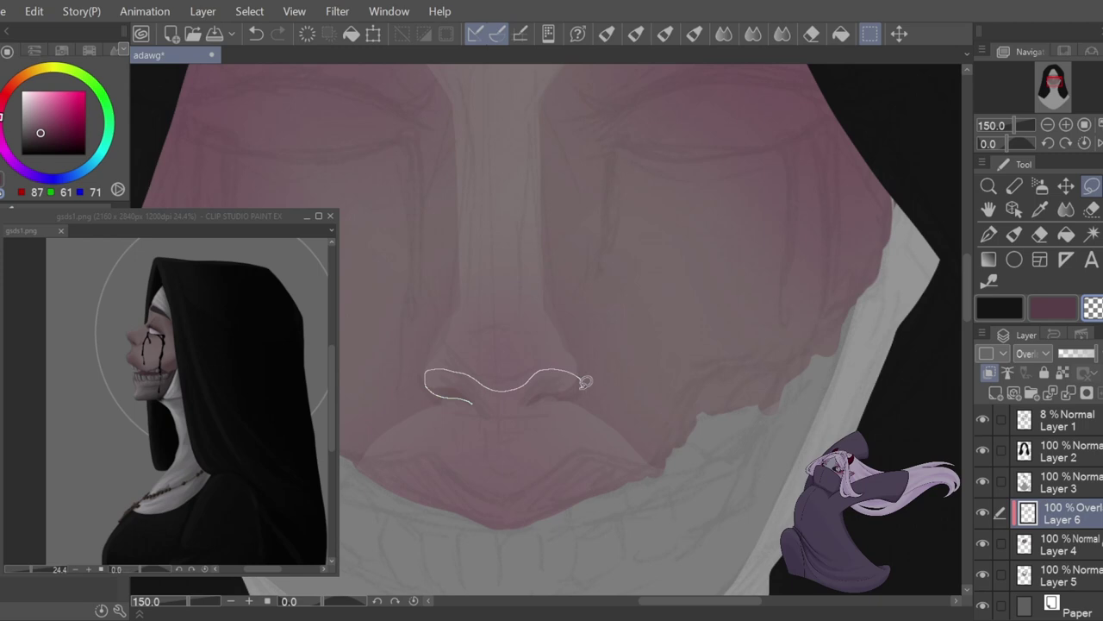
drag(431, 374, 432, 376)
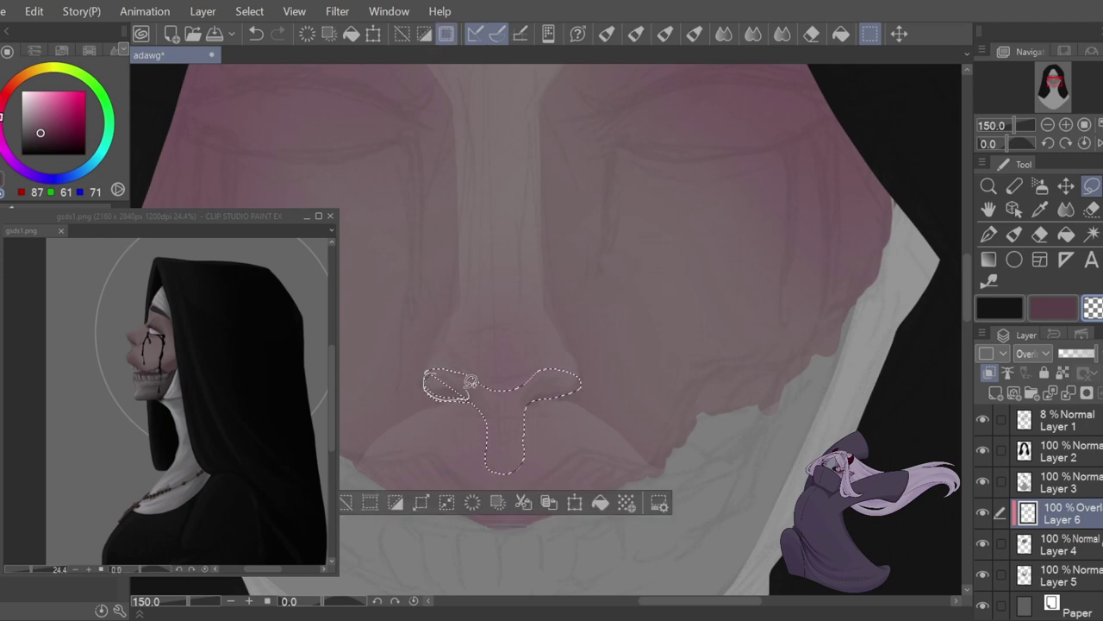
key(b)
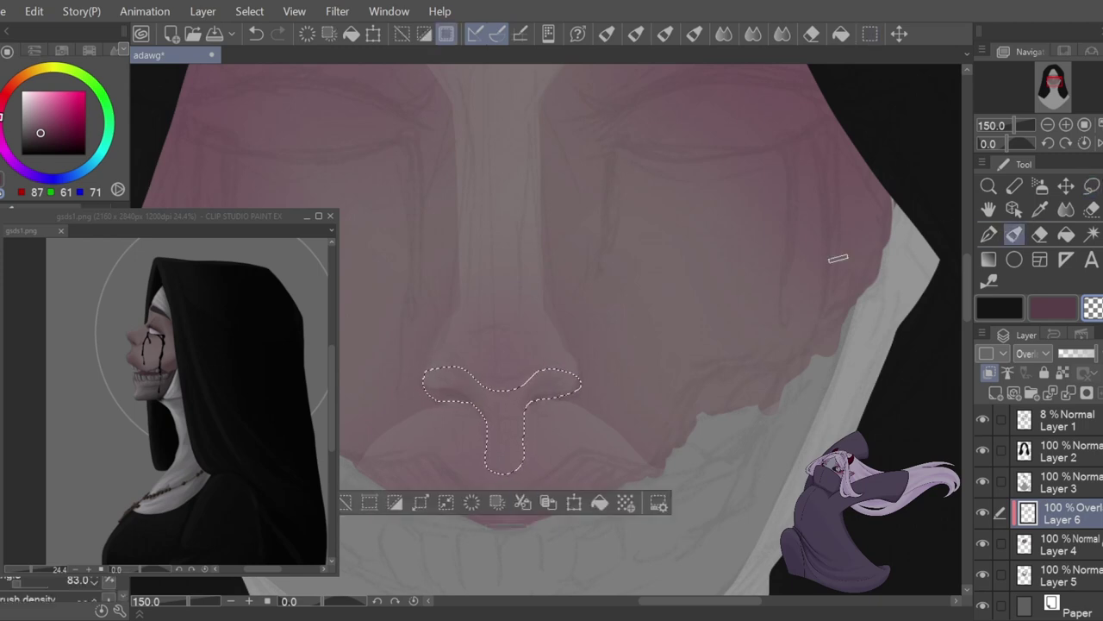
click(1051, 305)
drag(498, 442, 510, 480)
click(256, 34)
mouse_move(439, 385)
mouse_down()
mouse_move(543, 456)
mouse_move(555, 357)
mouse_up()
- Darken both nostrils inside the selection and clear the selection
drag(445, 395, 468, 401)
drag(534, 398, 560, 394)
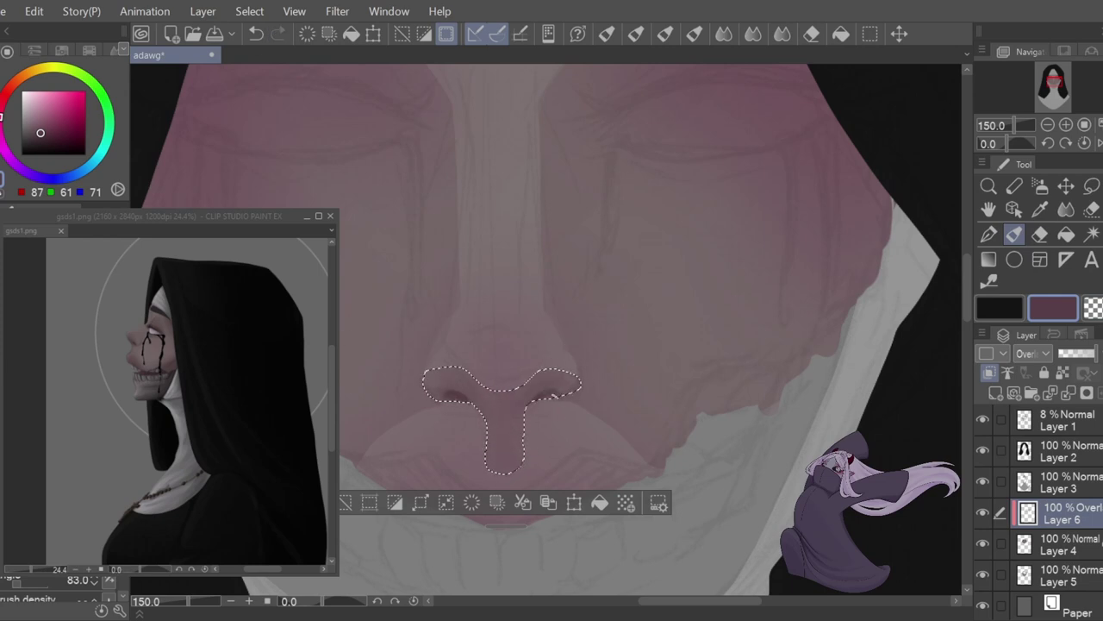
click(1091, 186)
click(560, 414)
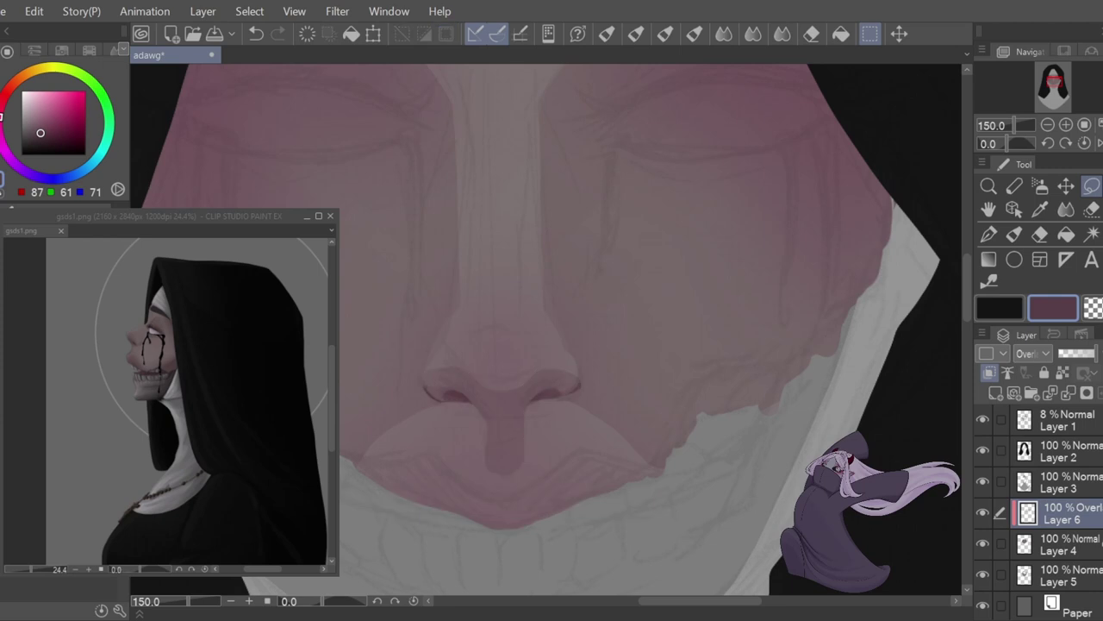
- Blend the shading around the upper lip and eye sockets, and define and soften the nostril edges
click(1066, 209)
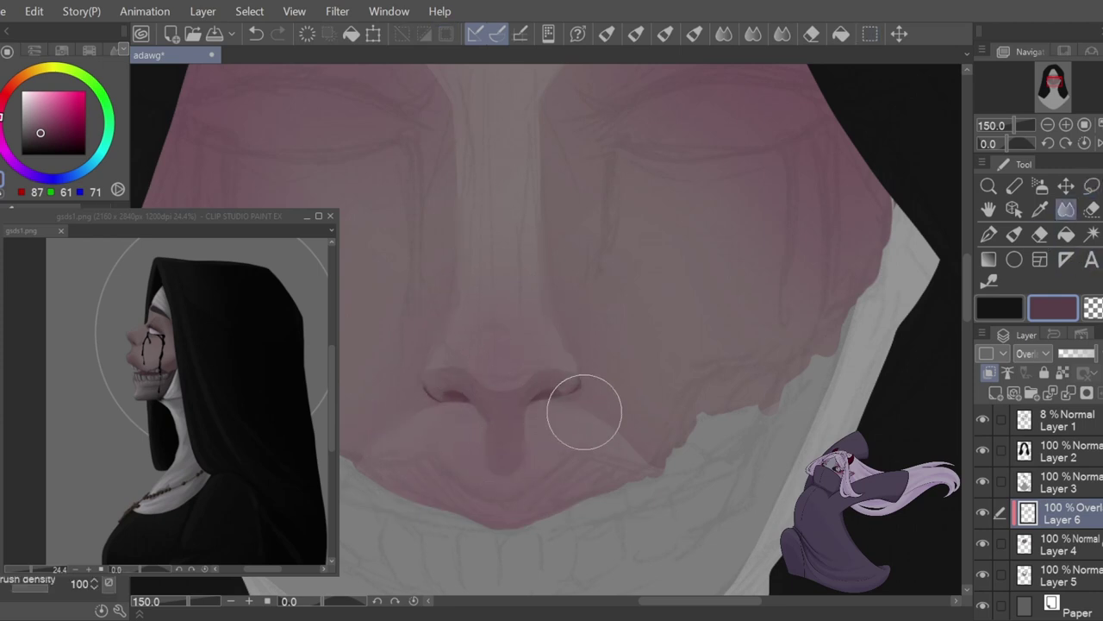
scroll(576, 391, down, 3)
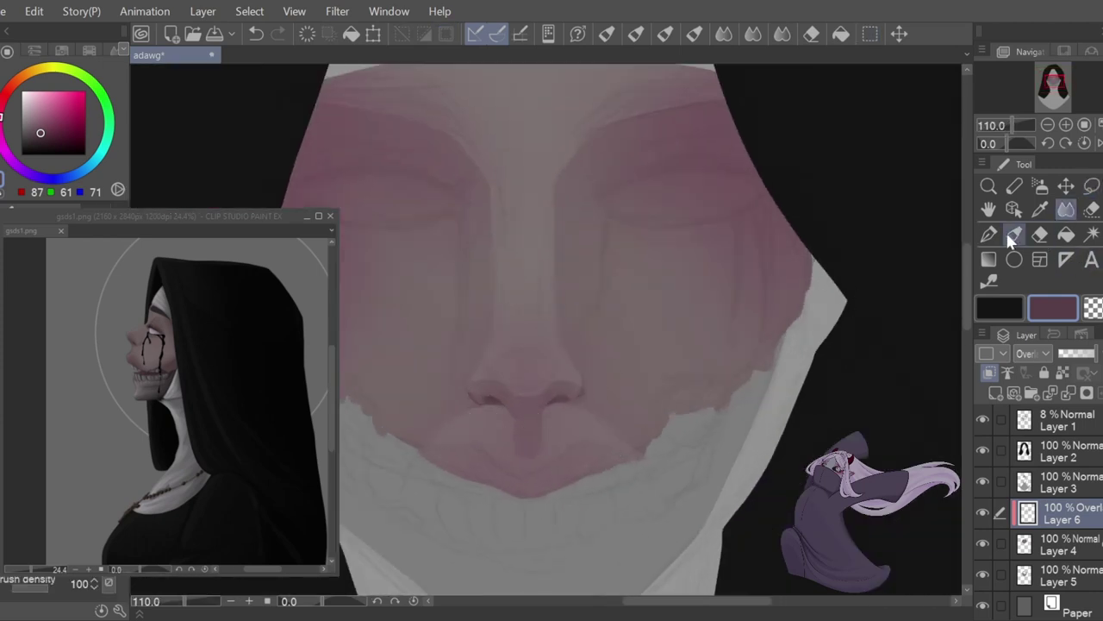
scroll(599, 439, up, 10)
click(990, 234)
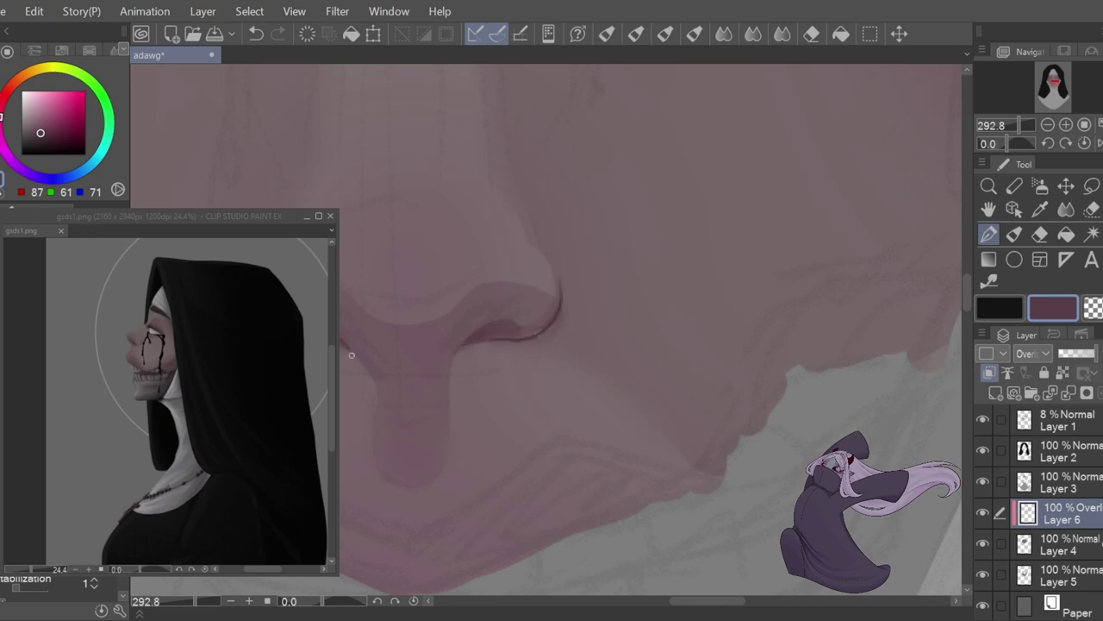
key(j)
scroll(444, 396, down, 10)
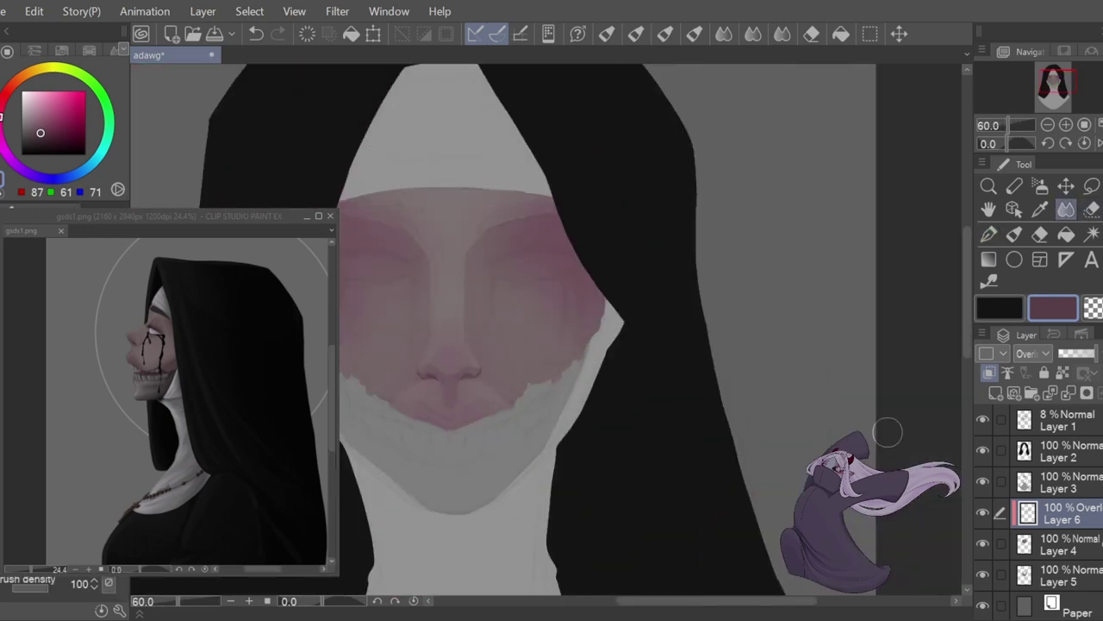
- Touch up the shadow under and around the nostrils with the brush
click(985, 417)
scroll(463, 374, up, 10)
key(p)
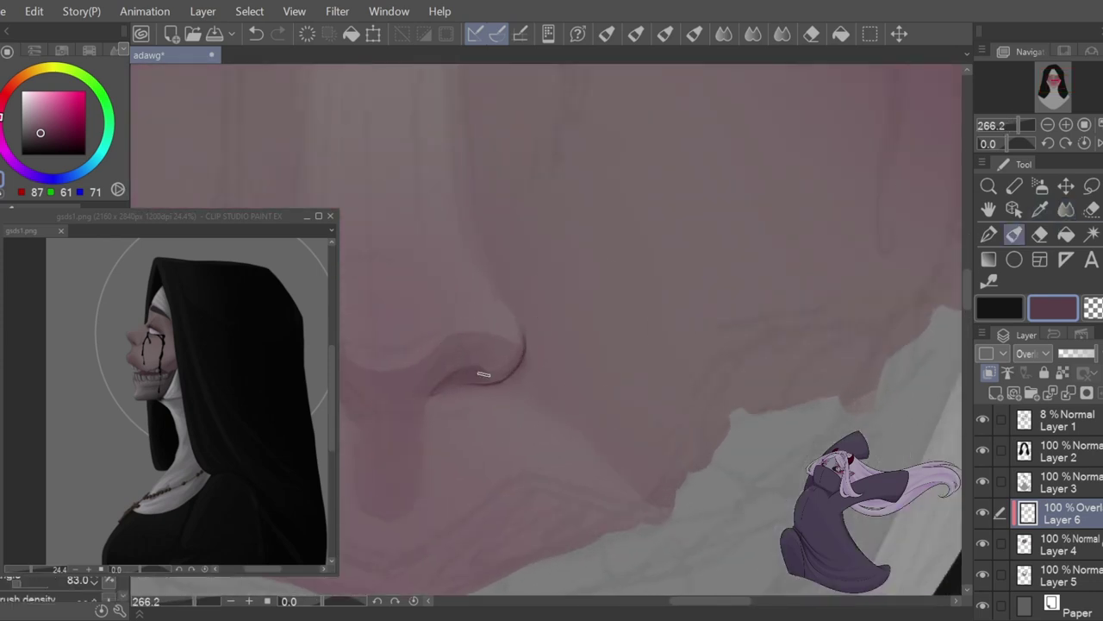
scroll(417, 357, down, 8)
key(m)
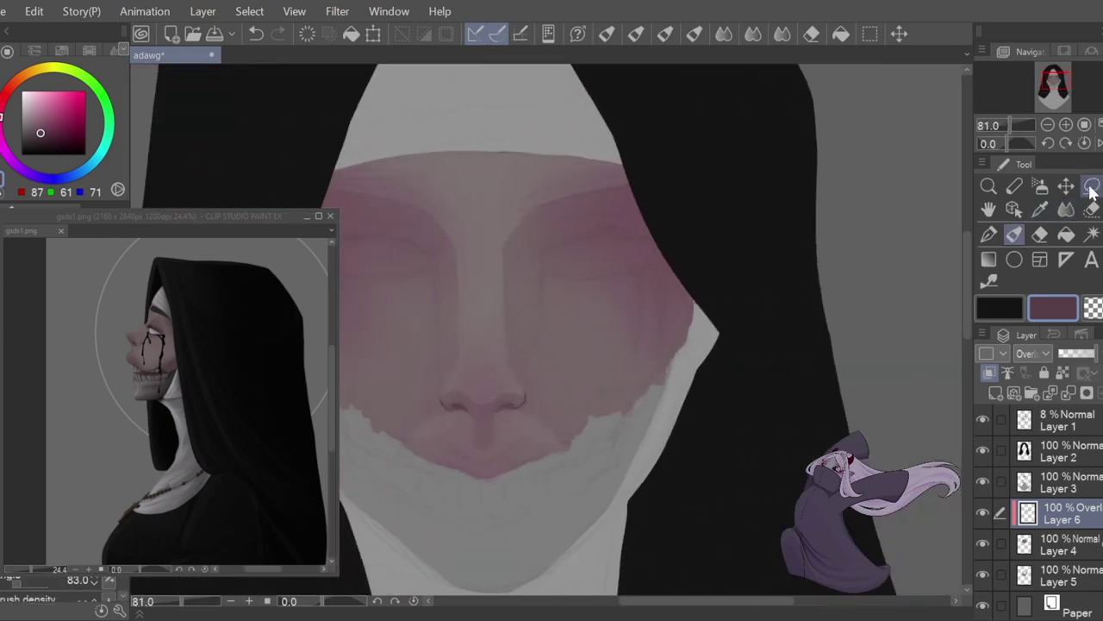
- Lasso the cheek below one eye, lighten it by removing shading with transparent colour, and clear the selection
mouse_move(655, 276)
mouse_down()
mouse_move(547, 282)
mouse_move(660, 276)
mouse_up()
click(1014, 235)
drag(547, 329, 627, 322)
click(672, 417)
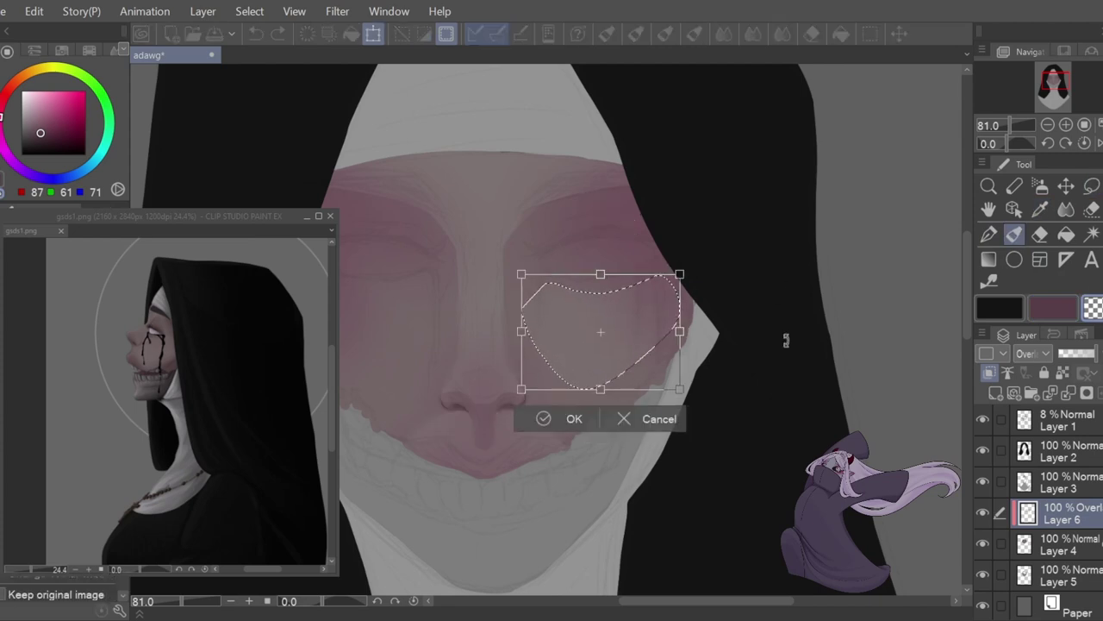
click(658, 417)
key(m)
click(756, 318)
click(1100, 143)
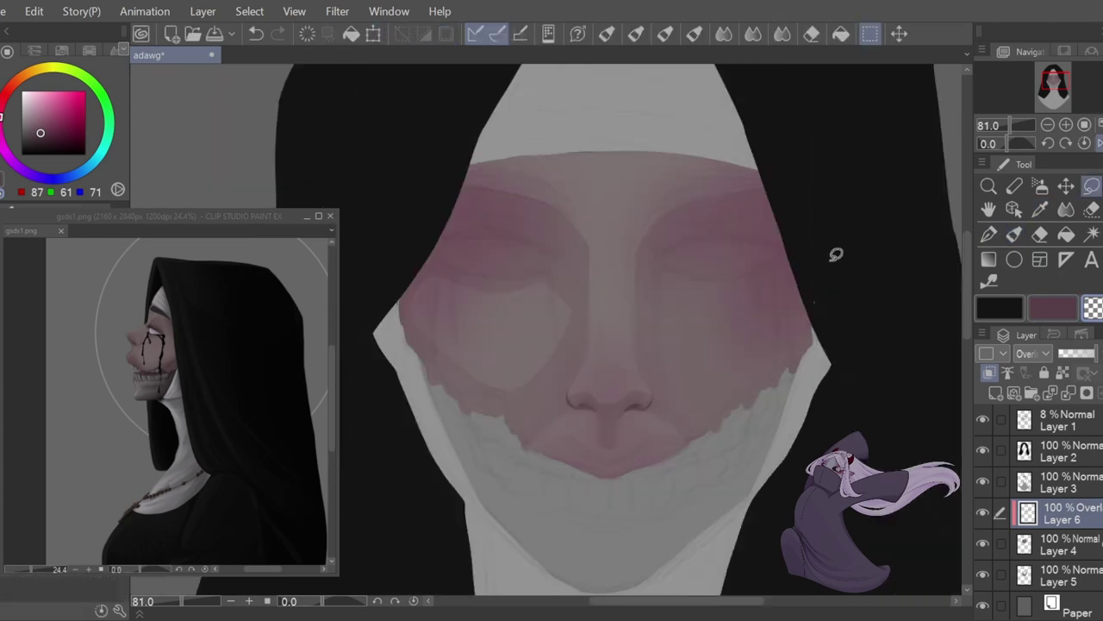
- Lasso the opposite cheek on the mirrored canvas, thin out its shading the same way, and clear the selection
mouse_move(653, 322)
mouse_down()
mouse_move(789, 279)
mouse_move(653, 307)
mouse_move(783, 282)
mouse_up()
click(1015, 235)
drag(672, 278, 675, 413)
click(1100, 144)
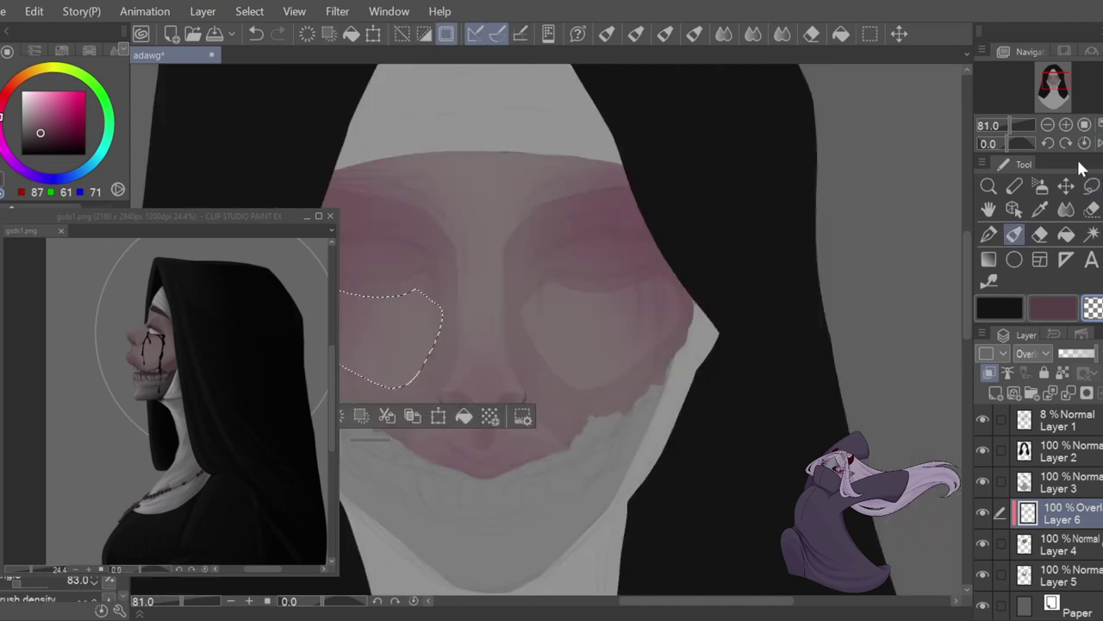
click(1093, 186)
click(819, 285)
- Blend the hard edges of the lightened areas on both cheeks into the surrounding skin
scroll(828, 285, down, 6)
scroll(823, 289, up, 5)
scroll(593, 225, up, 1)
key(j)
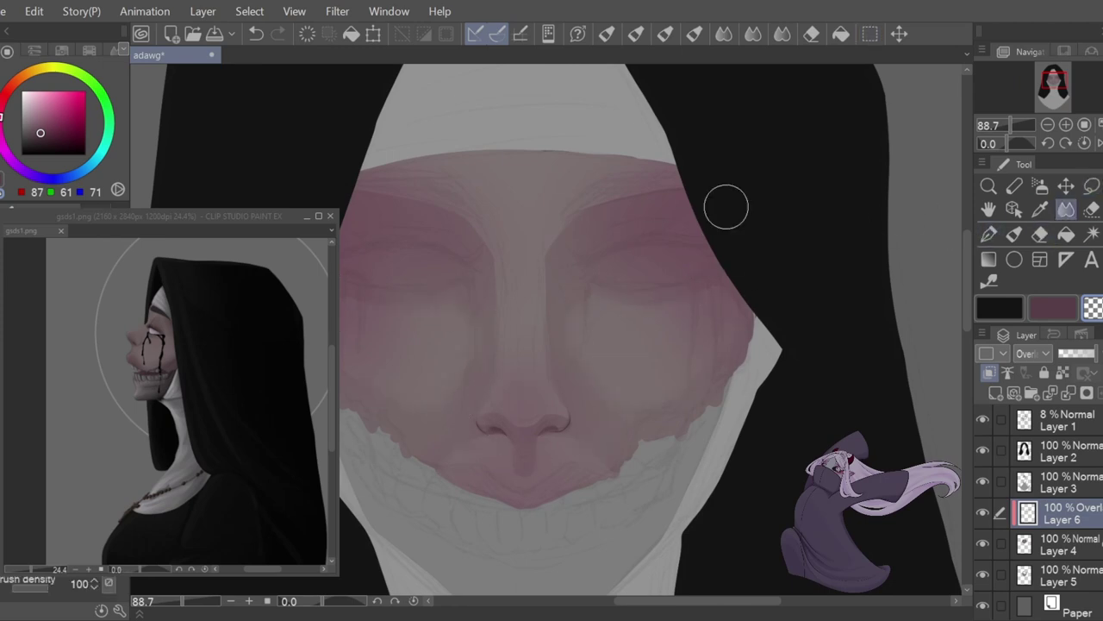
- Lasso one eye socket, shade it dark pink inside the selection, redoing the first stroke, and clear the selection
key(m)
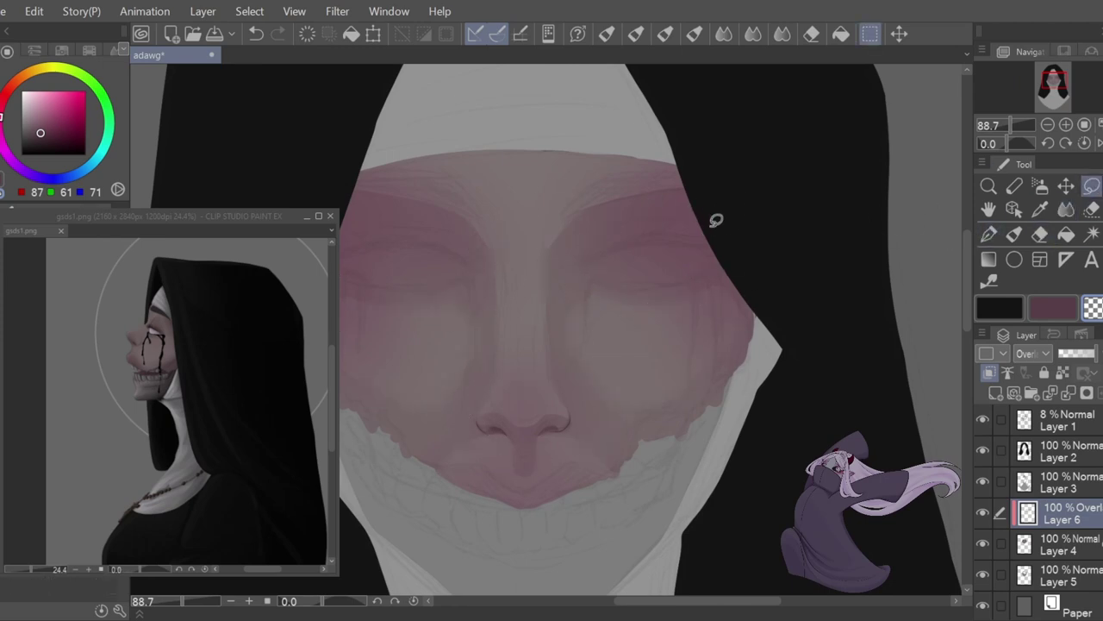
drag(584, 280, 725, 265)
click(1015, 234)
drag(604, 251, 751, 238)
key(ctrl+z)
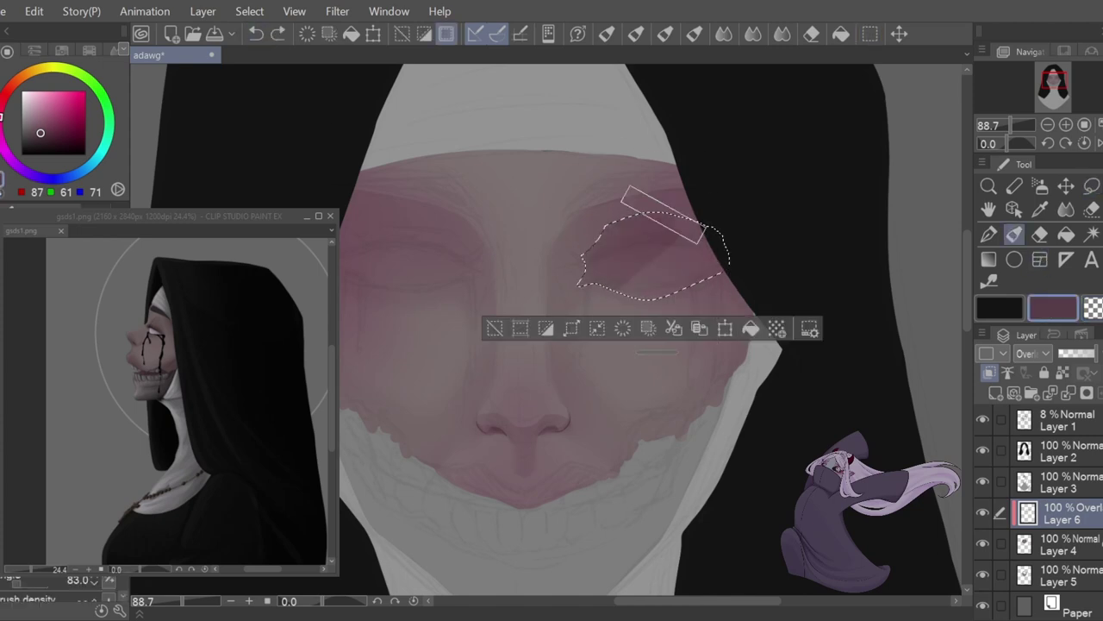
drag(664, 216, 703, 246)
click(1094, 186)
click(921, 235)
- Mirror the canvas, darken the other eye socket inside a lasso selection, and blend the socket shadows' edges
key(h)
drag(631, 247, 763, 234)
key(b)
drag(589, 276, 762, 269)
key(h)
key(m)
click(922, 223)
scroll(920, 223, up, 1)
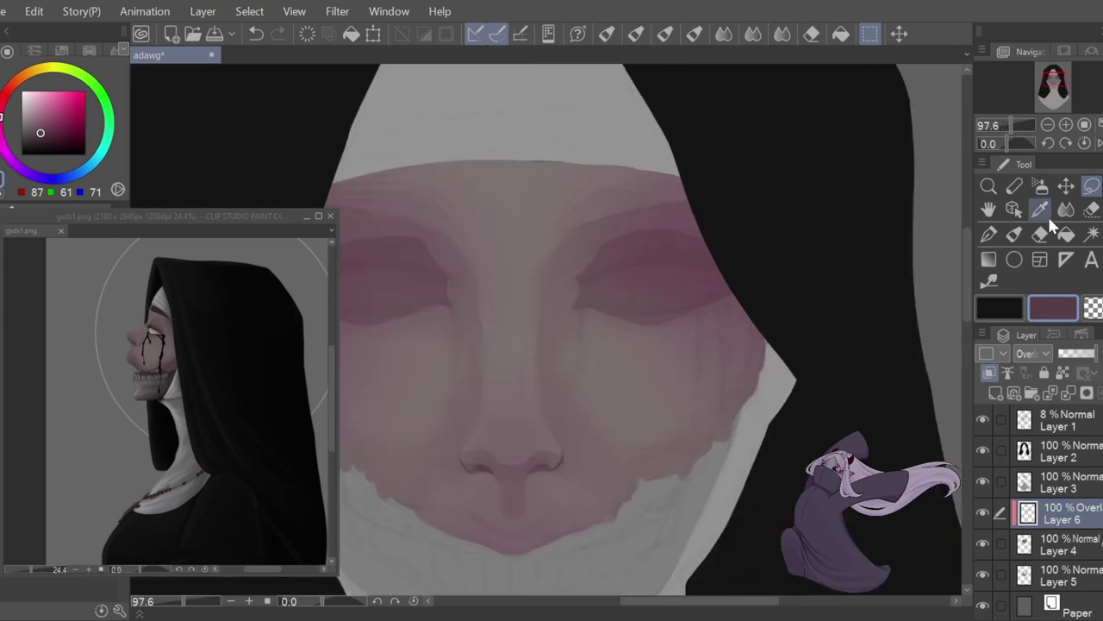
click(1066, 208)
mouse_move(620, 247)
mouse_down()
mouse_move(641, 322)
mouse_move(717, 257)
mouse_up()
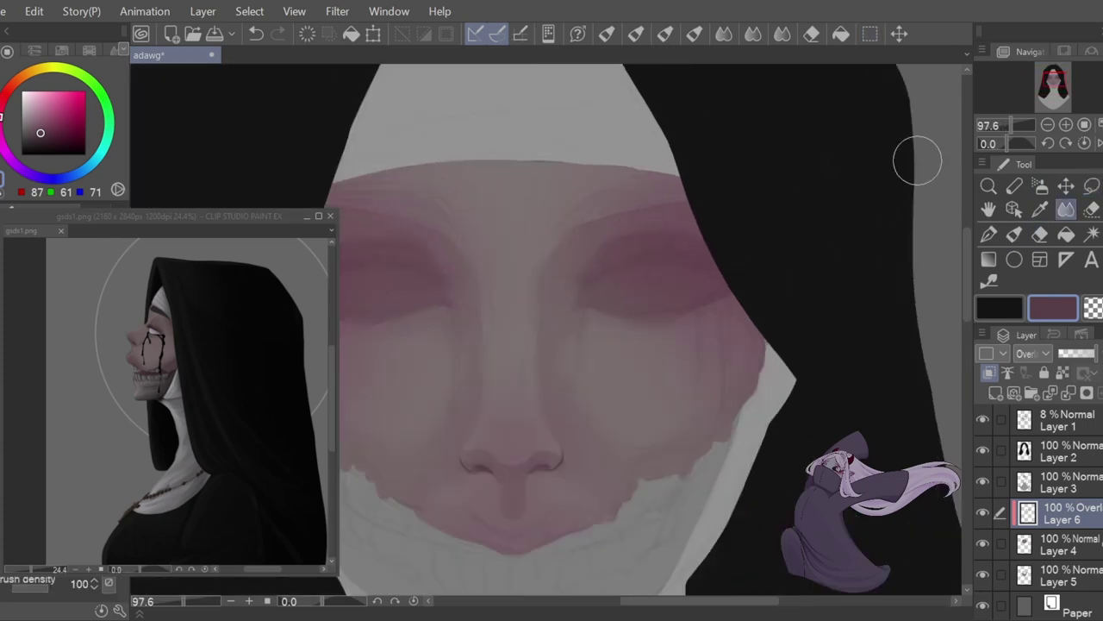
- Paint a dark pink shadow band down both sides of the face along the hood's edge, undoing unsatisfactory strokes
key(b)
drag(682, 175, 763, 350)
key(ctrl+z)
key(ctrl+z)
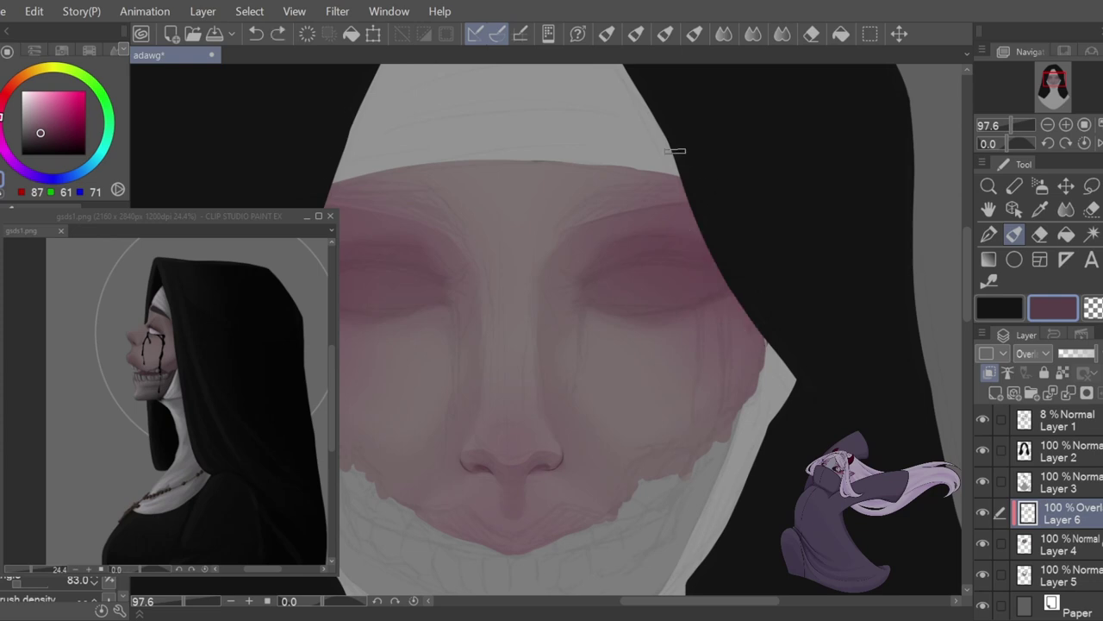
key(ctrl+z)
drag(680, 154, 754, 390)
key(ctrl+z)
drag(681, 170, 772, 357)
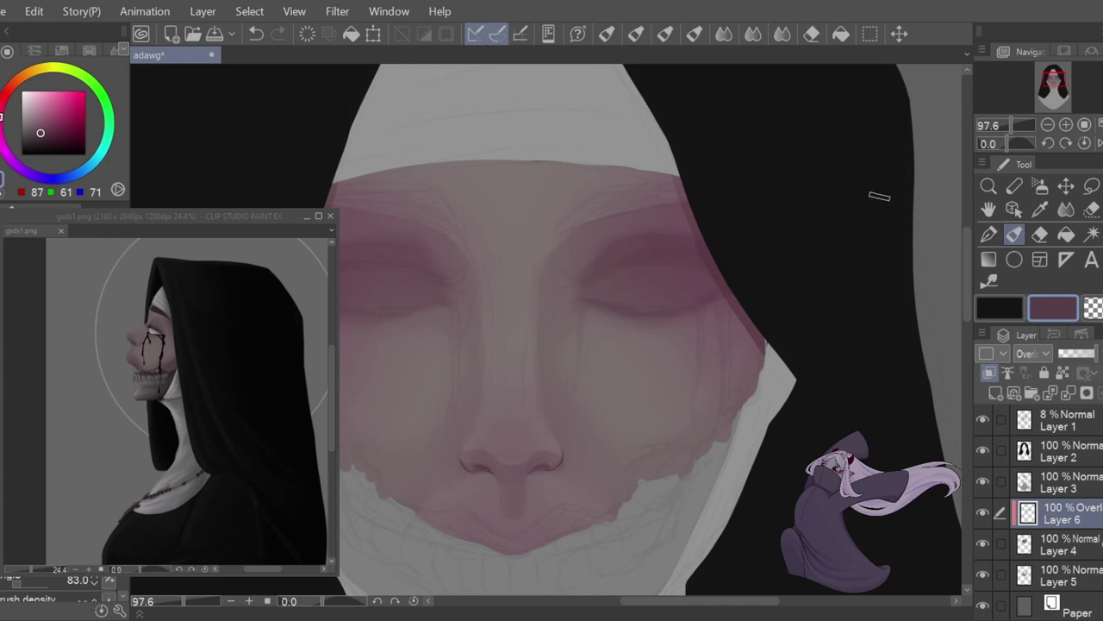
click(1099, 144)
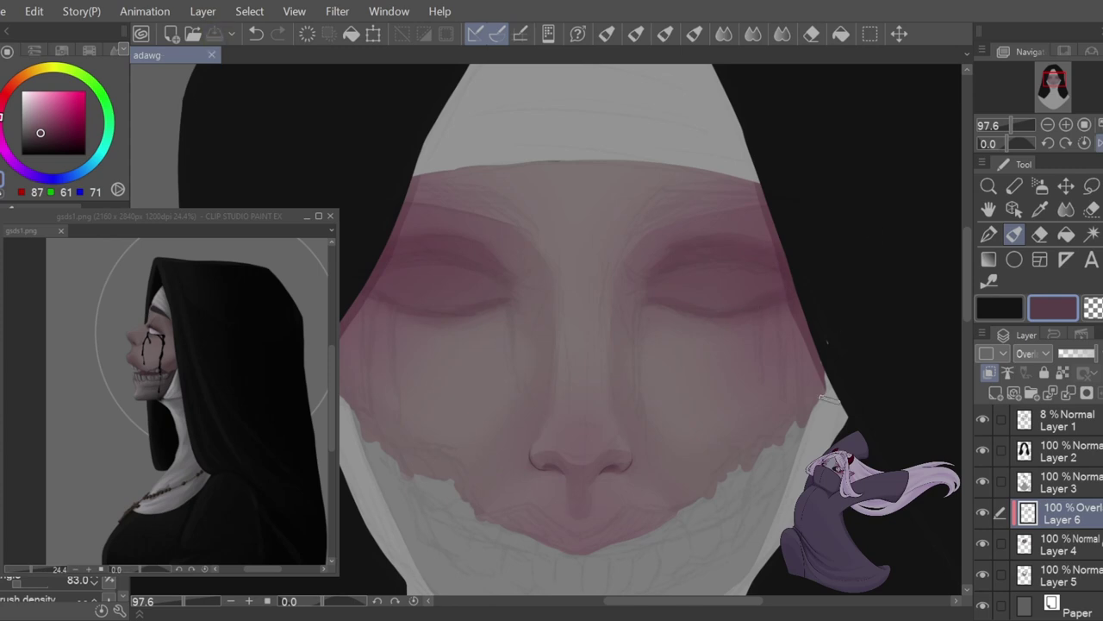
- Draw dark upper and lower eyelid lines on both eyes and soften the nose shading with the Layer 1 sketch hidden
scroll(683, 319, up, 2)
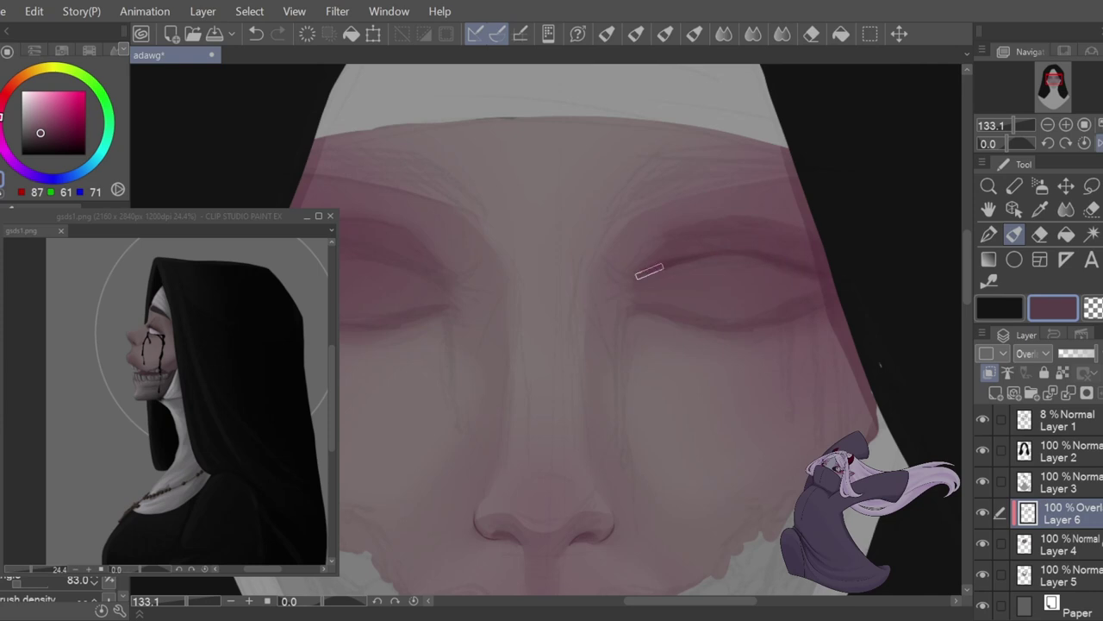
key(h)
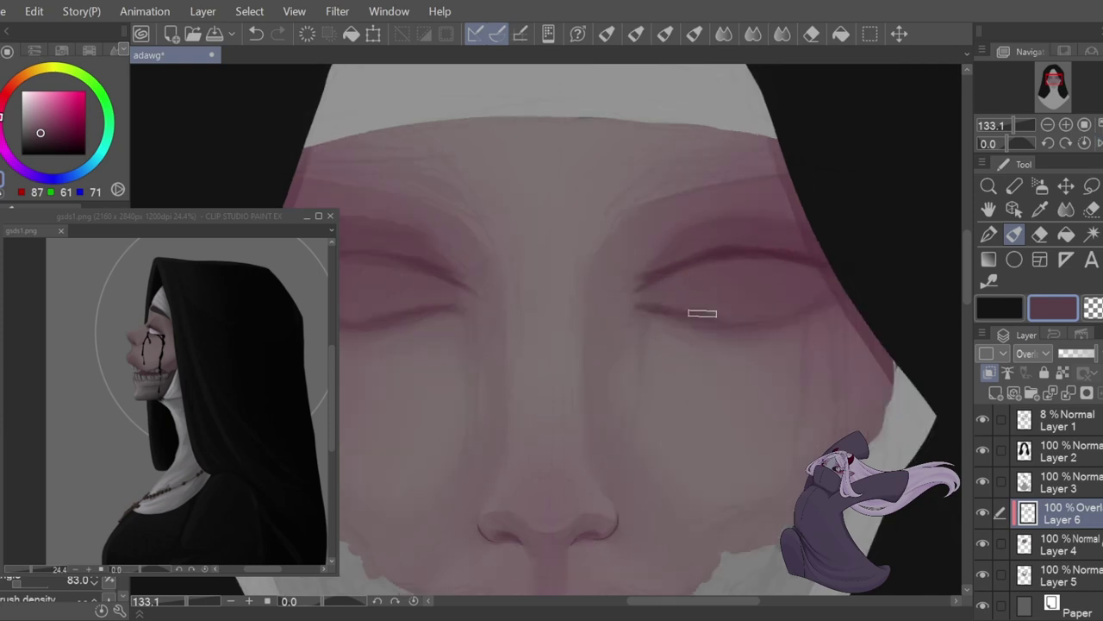
scroll(556, 312, down, 5)
click(983, 420)
key(ctrl+plus)
key(ctrl+plus)
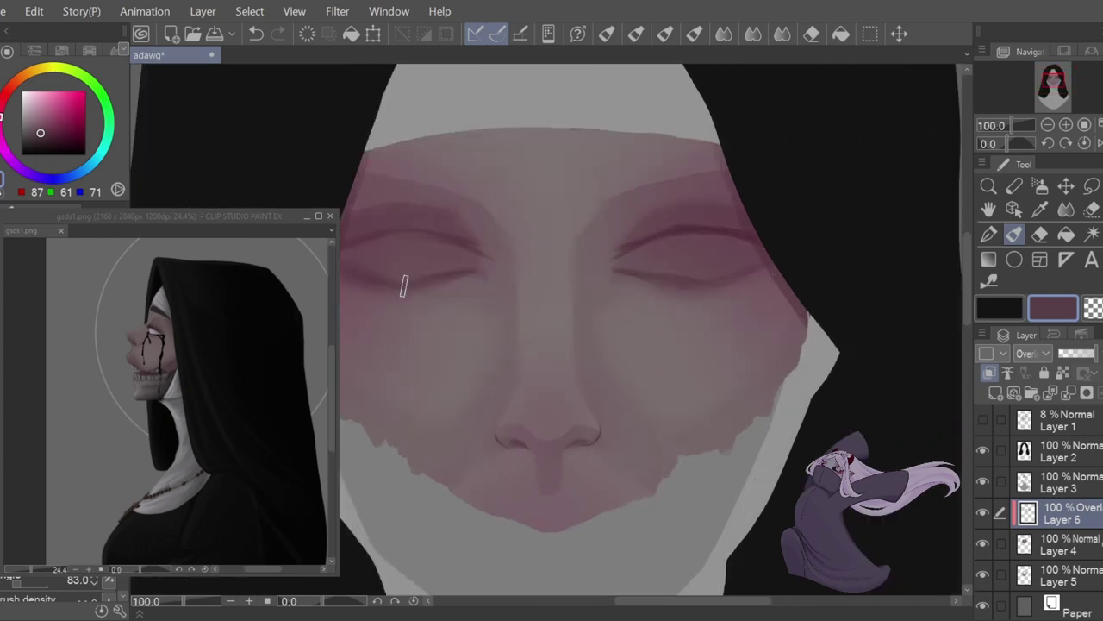
key(j)
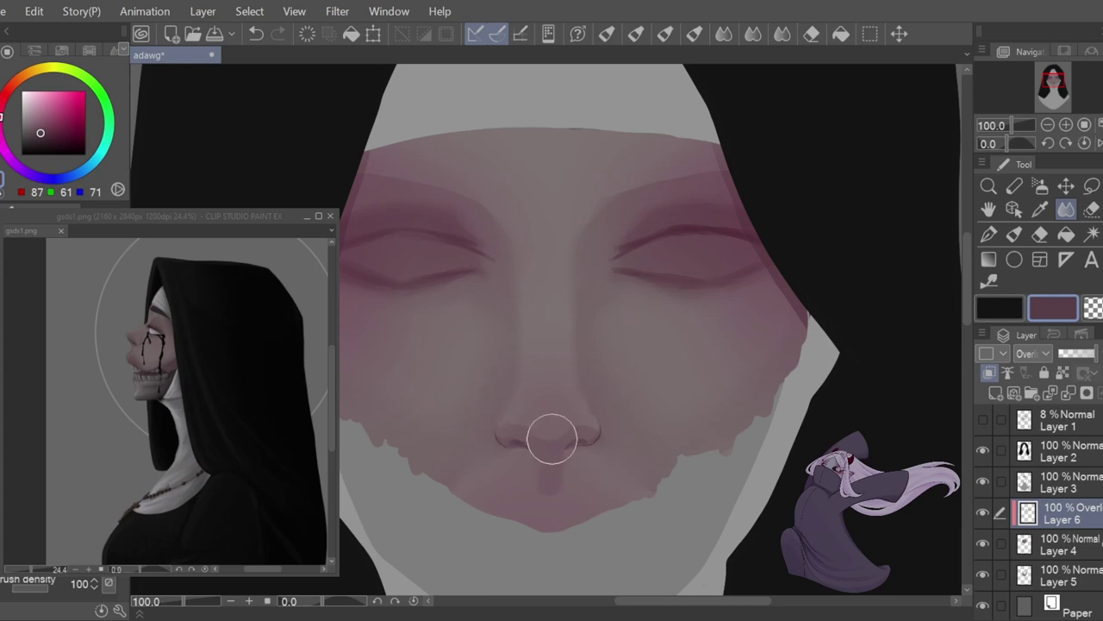
key(b)
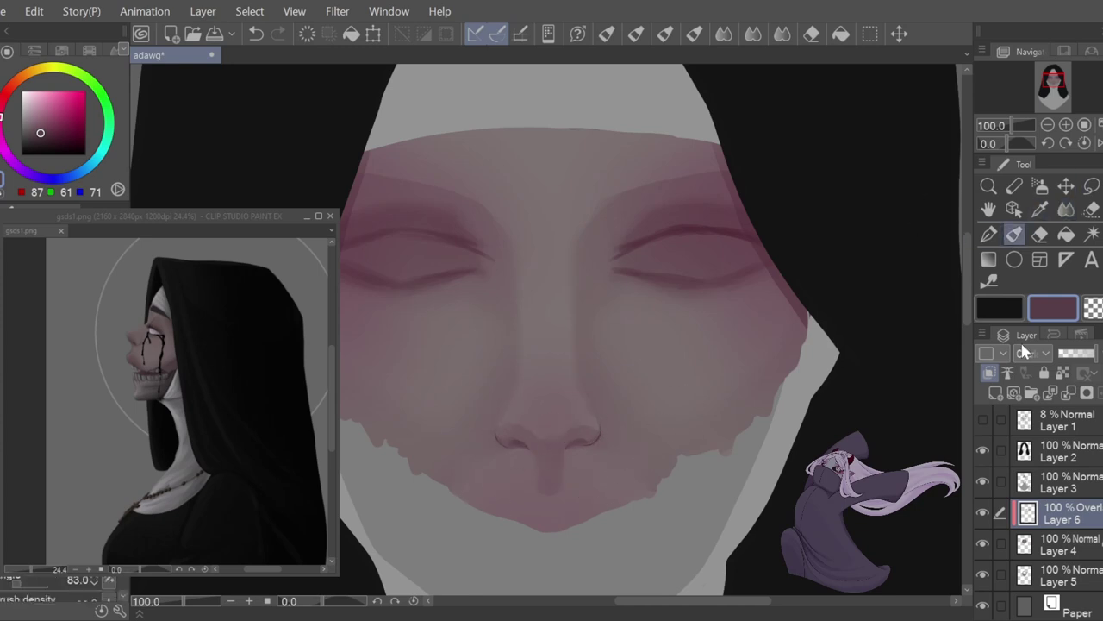
- Paint both halves of the upper lip dark pink, mirroring the canvas between the two sides
scroll(505, 520, up, 3)
mouse_move(732, 465)
mouse_down()
mouse_move(526, 549)
mouse_move(628, 514)
mouse_move(552, 549)
mouse_up()
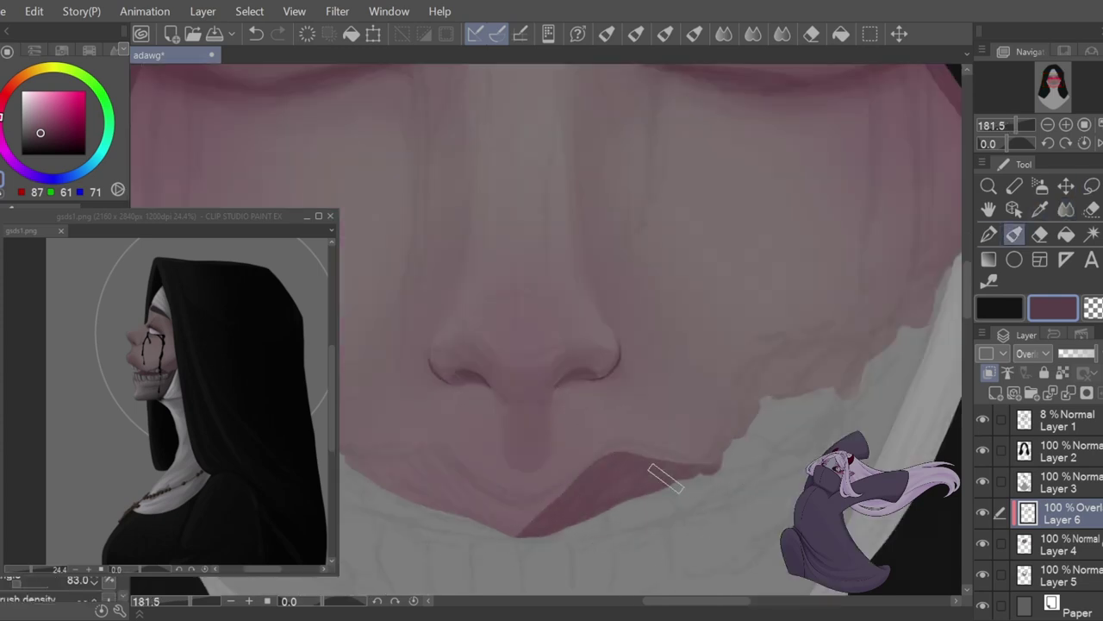
drag(577, 505, 528, 528)
click(1100, 144)
mouse_move(729, 470)
mouse_down()
mouse_move(629, 485)
mouse_move(573, 524)
mouse_up()
drag(726, 473, 507, 512)
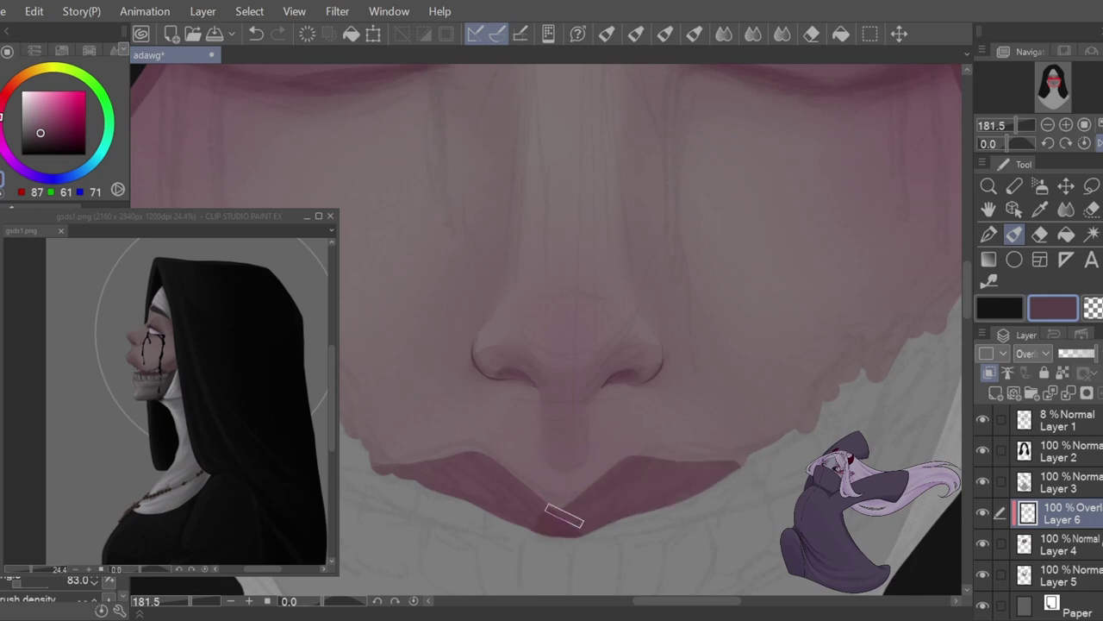
- Blend the centre of the upper lip and refine its outline and corners with a smaller brush
key(j)
key(b)
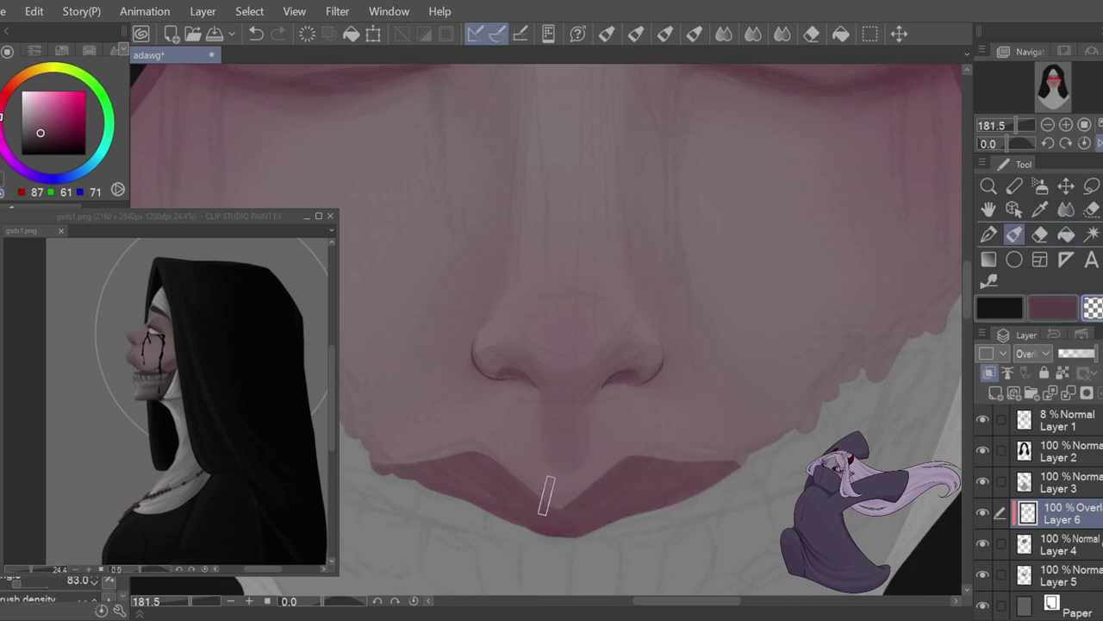
scroll(548, 504, down, 4)
scroll(548, 504, up, 4)
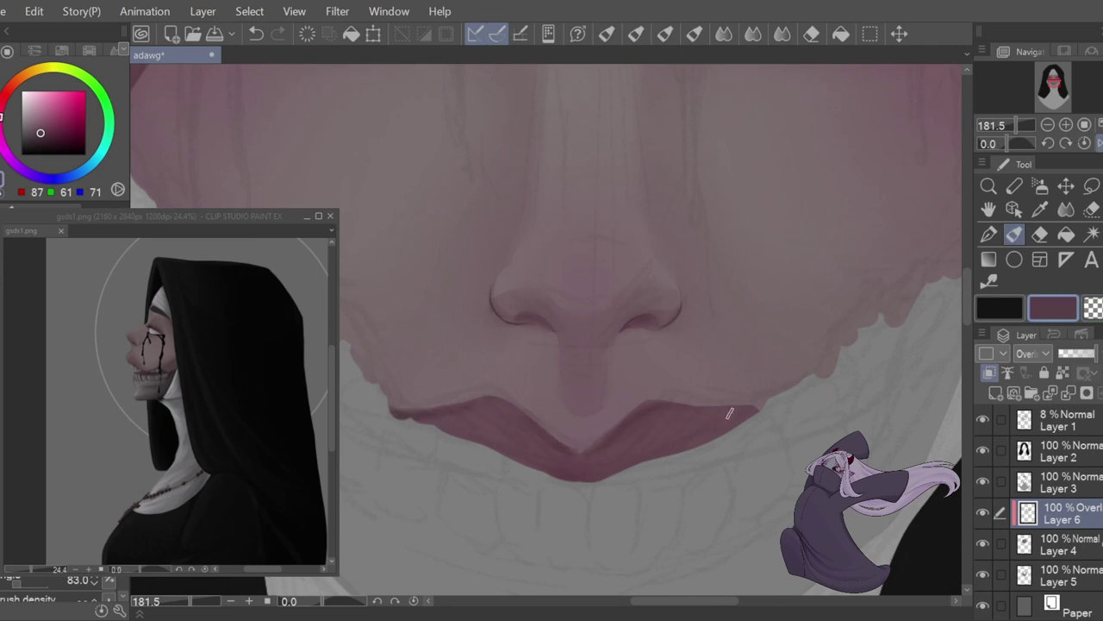
click(1014, 238)
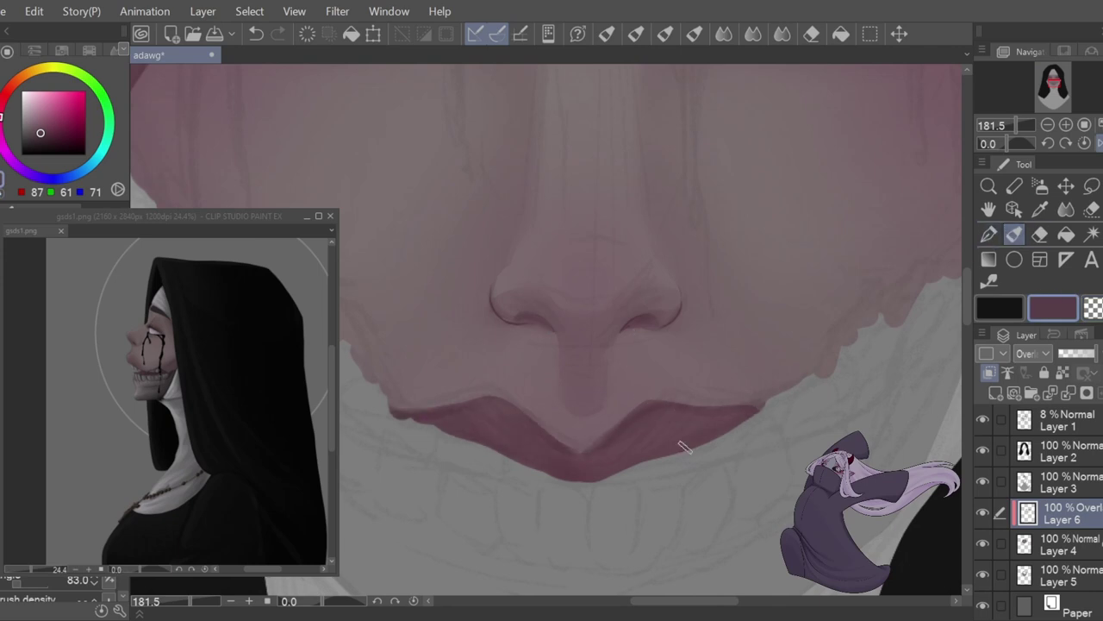
- Outline the ragged lower edge of the skin on both sides of the mouth with dark pink
scroll(579, 498, down, 5)
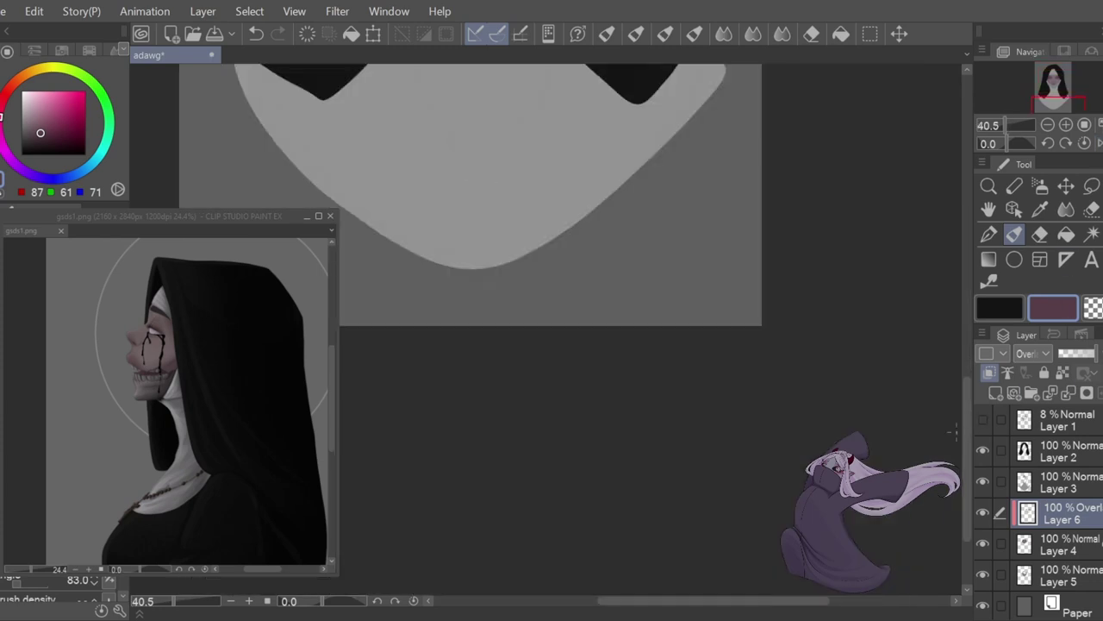
scroll(362, 510, up, 5)
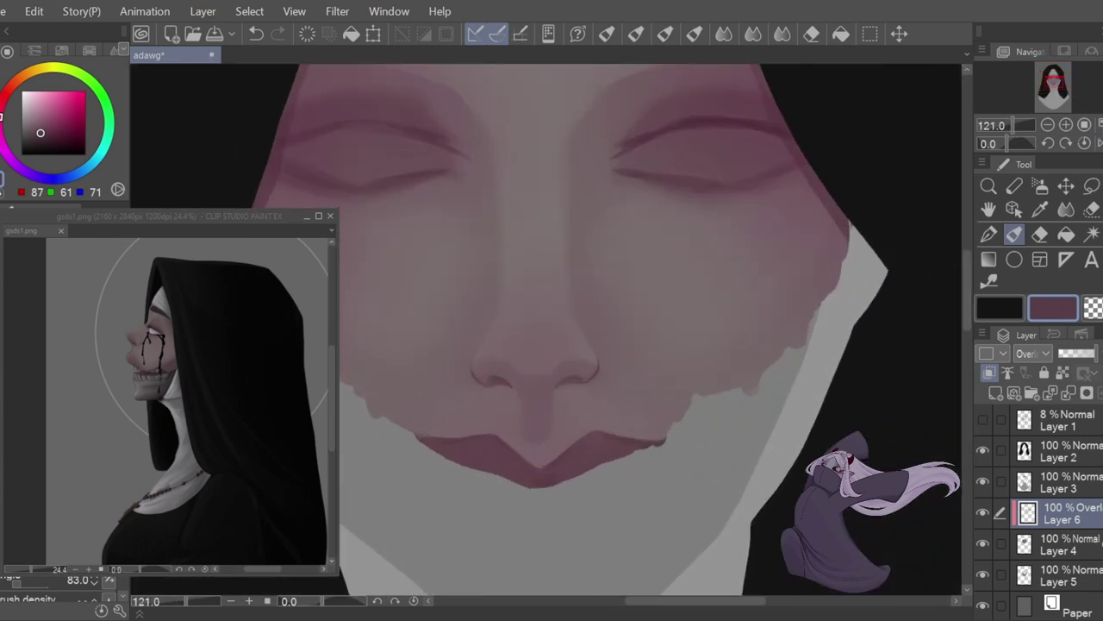
mouse_move(848, 240)
mouse_down()
mouse_move(811, 325)
mouse_move(760, 385)
mouse_move(703, 395)
mouse_move(681, 419)
mouse_up()
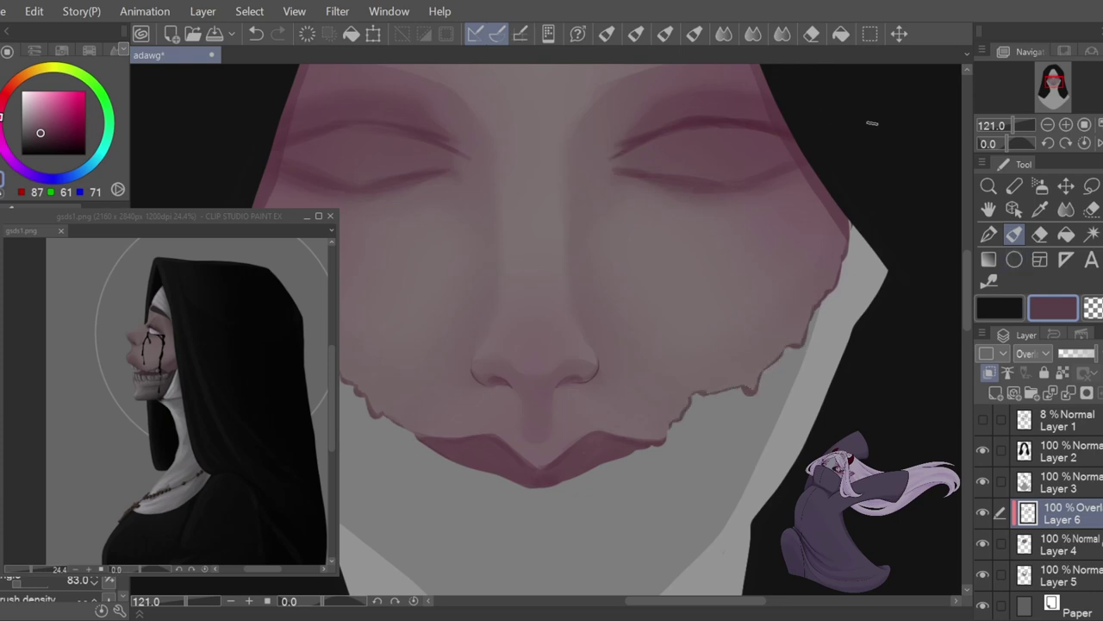
- Darken and sharpen the upper and lower eyelid lines on both eyes, and save the drawing
scroll(441, 99, up, 2)
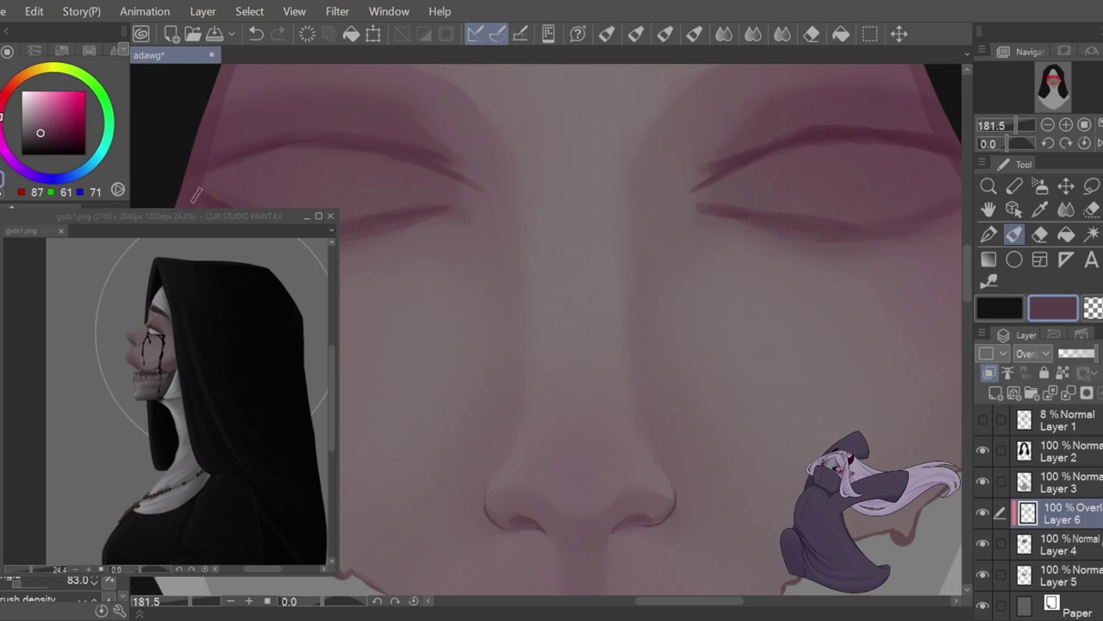
scroll(370, 224, down, 1)
scroll(486, 117, down, 2)
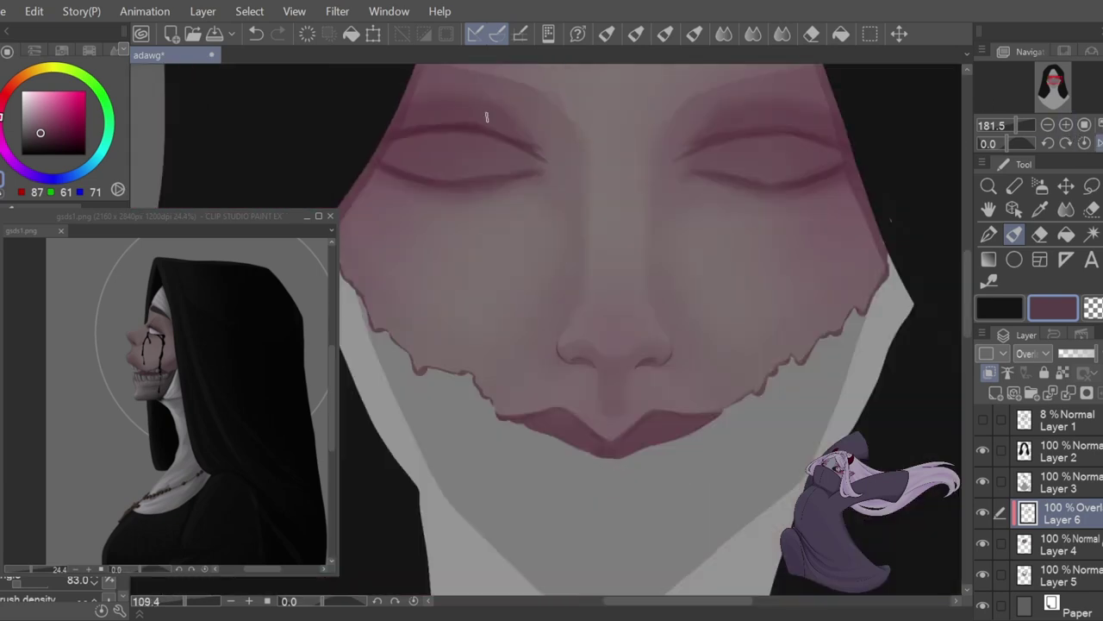
scroll(487, 117, down, 2)
click(1100, 143)
scroll(509, 155, down, 2)
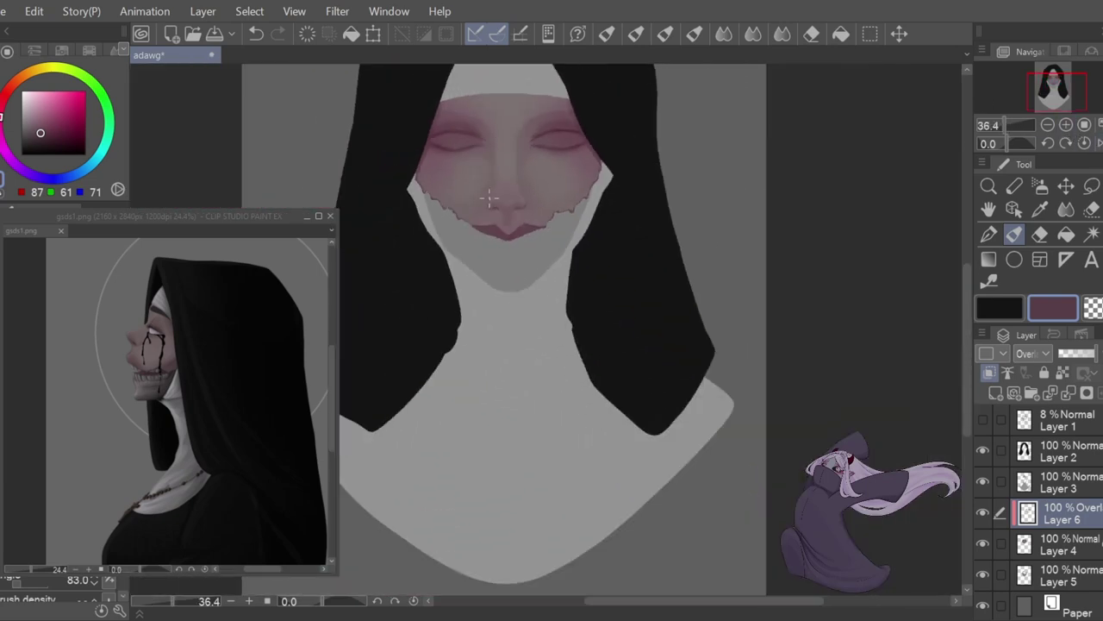
scroll(492, 194, up, 2)
click(214, 35)
key(ctrl+s)
- Add a new layer above Layer 6 and paint one eyeball light grey between the eyelid lines
scroll(514, 158, up, 3)
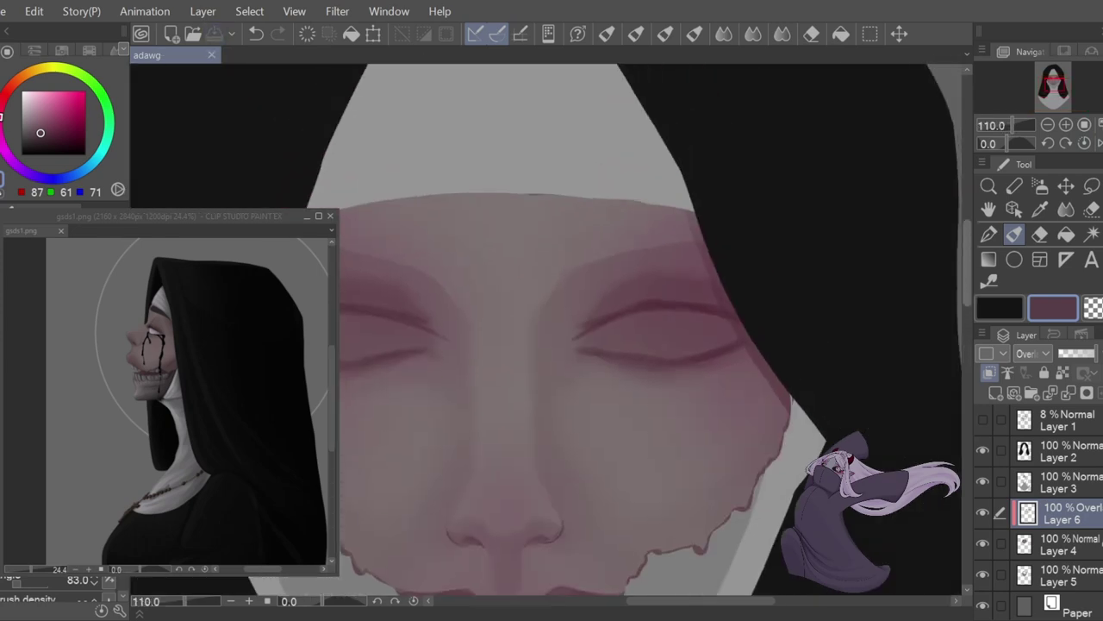
mouse_move(747, 305)
mouse_down()
mouse_move(667, 322)
mouse_move(794, 341)
mouse_move(781, 307)
mouse_move(828, 330)
mouse_up()
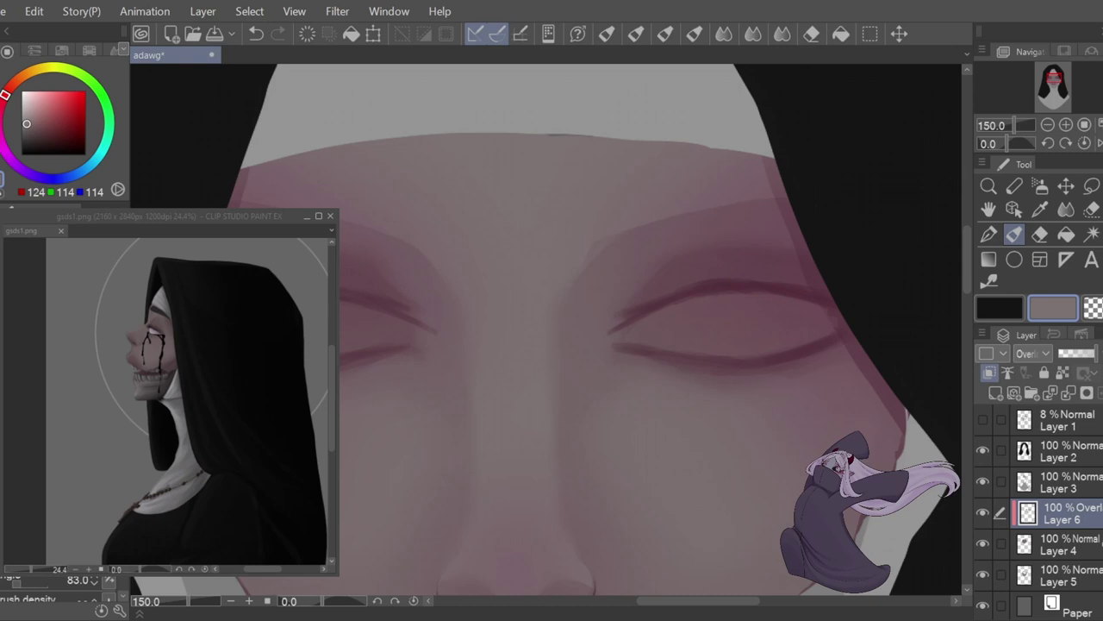
click(996, 392)
mouse_move(690, 327)
mouse_down()
mouse_move(739, 301)
mouse_move(685, 306)
mouse_move(682, 345)
mouse_move(814, 336)
mouse_move(834, 321)
mouse_move(767, 300)
mouse_move(788, 320)
mouse_move(747, 301)
mouse_up()
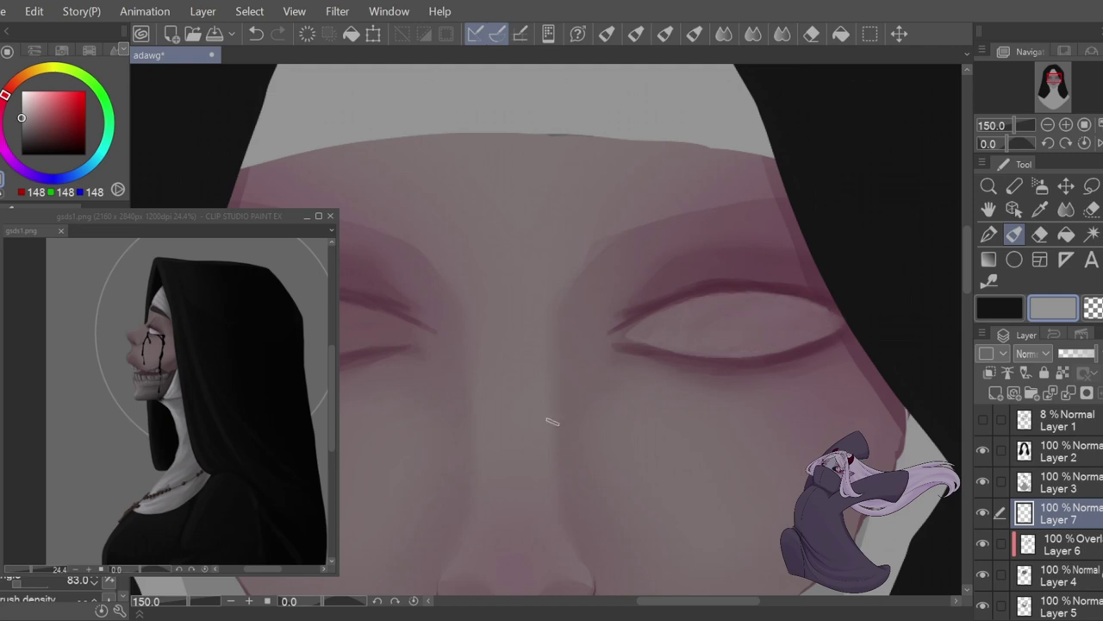
- Mirror the canvas and fill the other eyeball with light grey, redoing the first stroke
scroll(552, 422, down, 14)
scroll(549, 419, up, 12)
key(h)
mouse_move(739, 338)
mouse_down()
mouse_move(702, 340)
mouse_move(645, 372)
mouse_up()
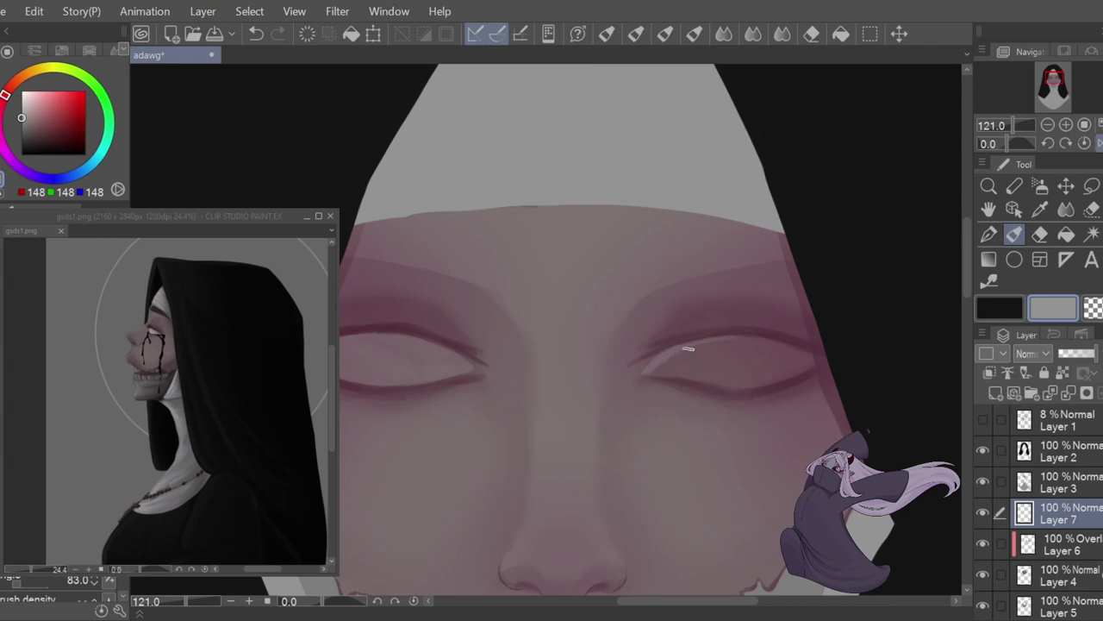
key(ctrl+z)
mouse_move(705, 344)
mouse_down()
mouse_move(656, 368)
mouse_move(675, 373)
mouse_move(708, 344)
mouse_move(739, 343)
mouse_move(733, 386)
mouse_move(818, 359)
mouse_move(687, 368)
mouse_move(732, 340)
mouse_move(791, 350)
mouse_up()
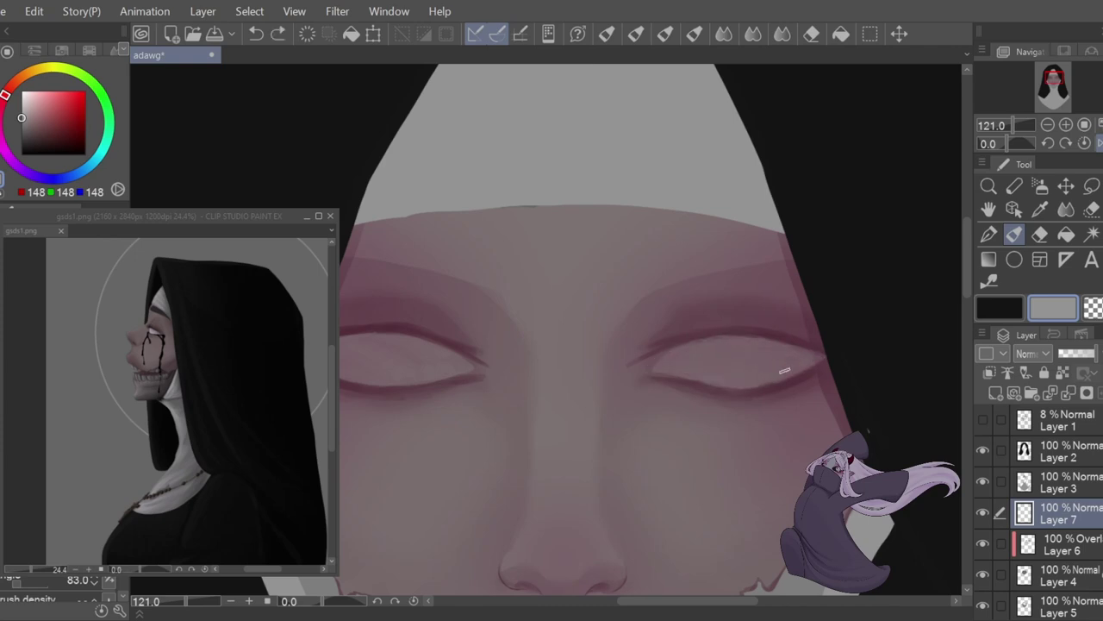
- Clean up the grey eyeball's edge at the inner corner with transparent colour
scroll(727, 353, down, 5)
scroll(374, 353, up, 5)
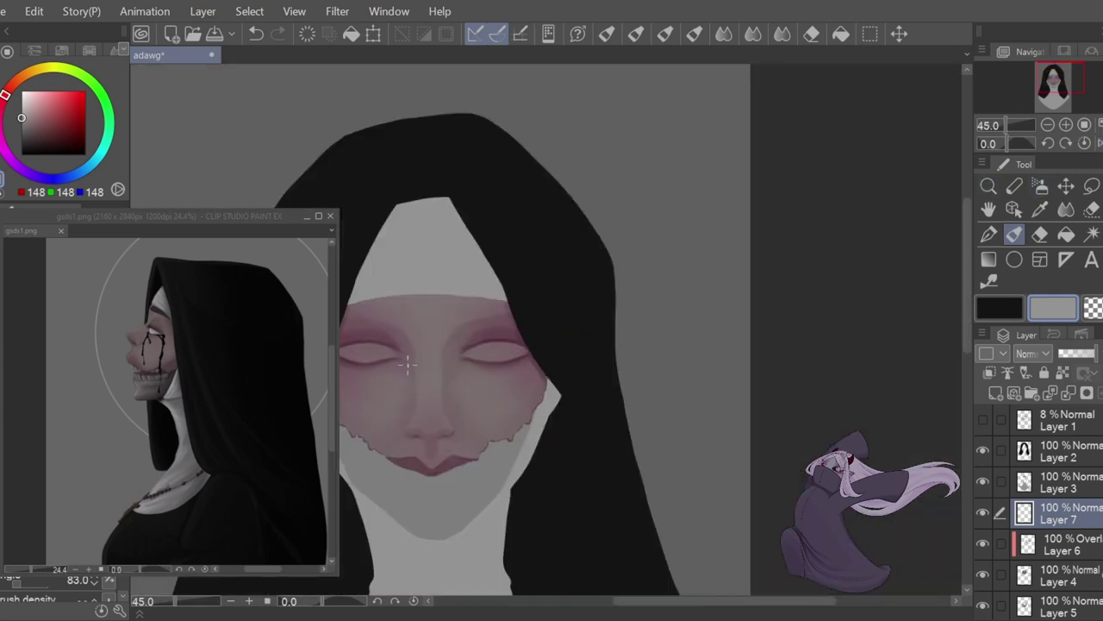
scroll(552, 439, up, 2)
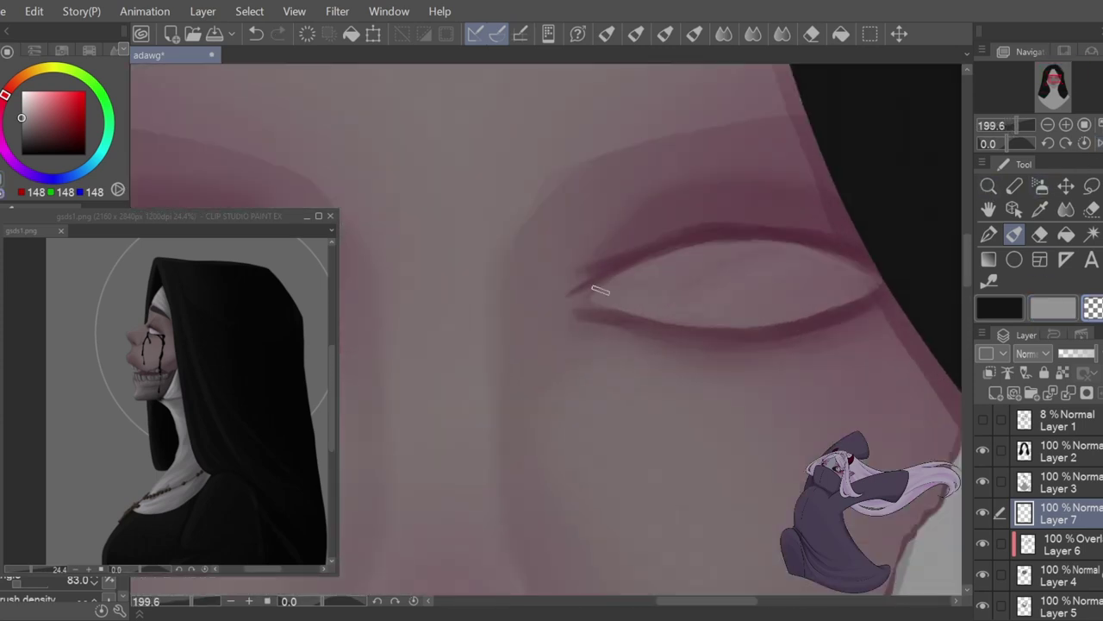
scroll(602, 277, down, 3)
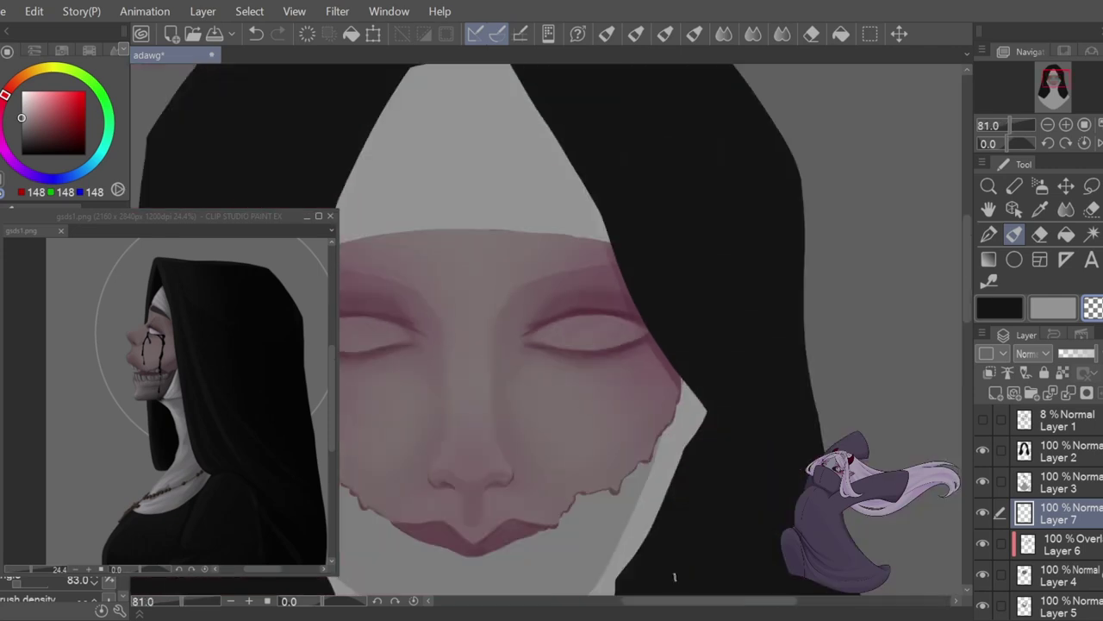
- Fill in the light grey eyeball along its lower edge, compare the mirrored view, and save the drawing
scroll(772, 277, up, 2)
drag(773, 277, 864, 274)
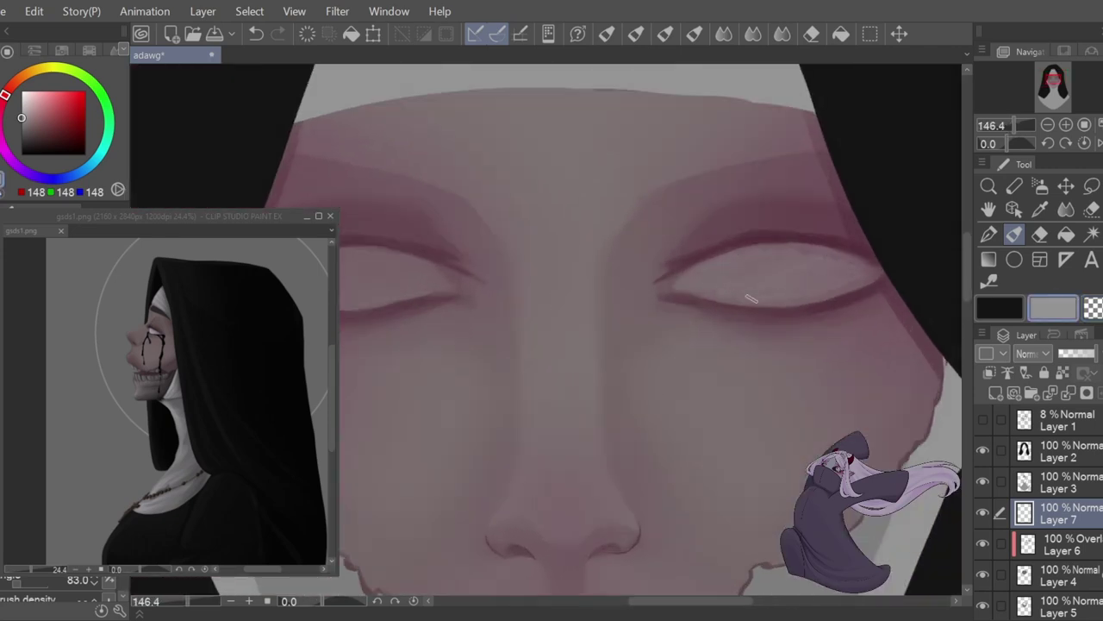
click(1101, 144)
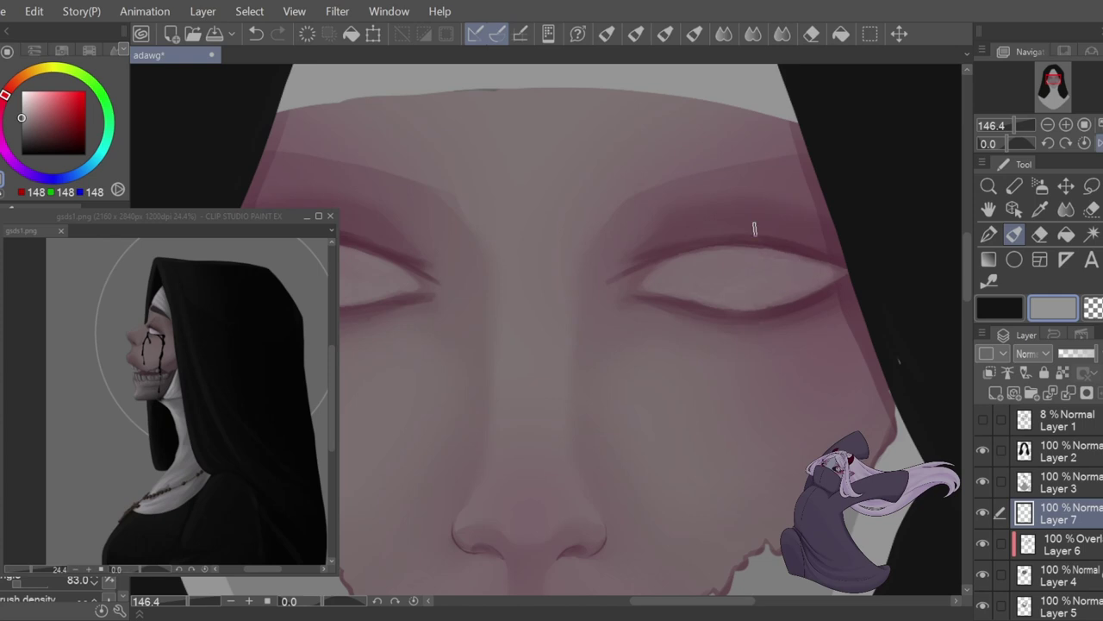
scroll(754, 228, down, 5)
key(ctrl+s)
scroll(458, 173, up, 3)
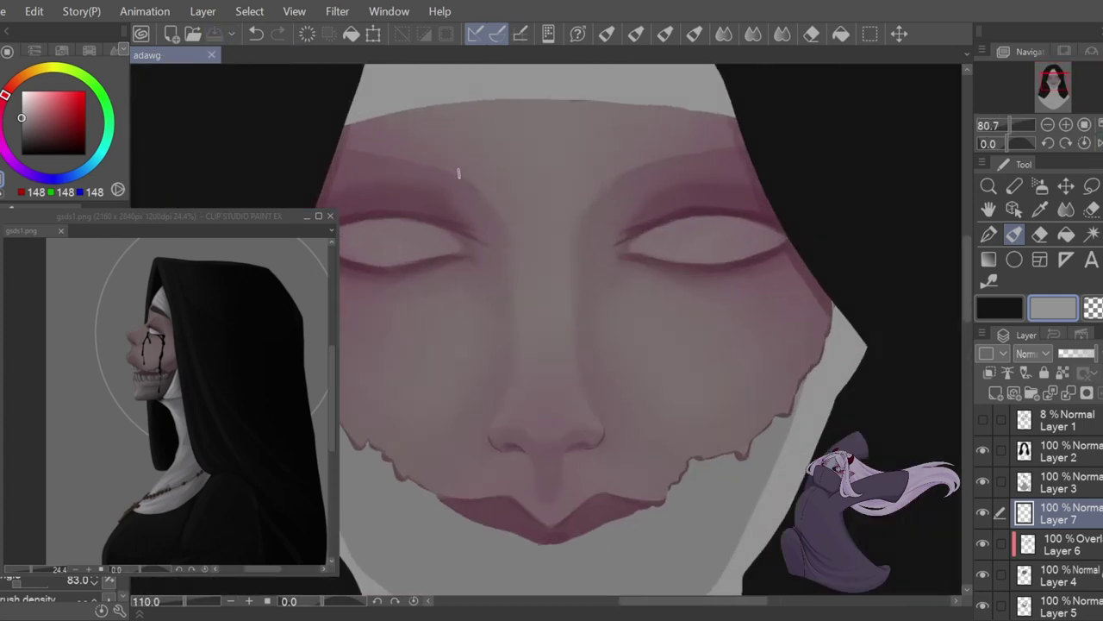
- Set the brush colour to a very dark brown, RGB 43, 37, 37, and show the Layer 1 sketch
scroll(458, 173, up, 3)
click(32, 140)
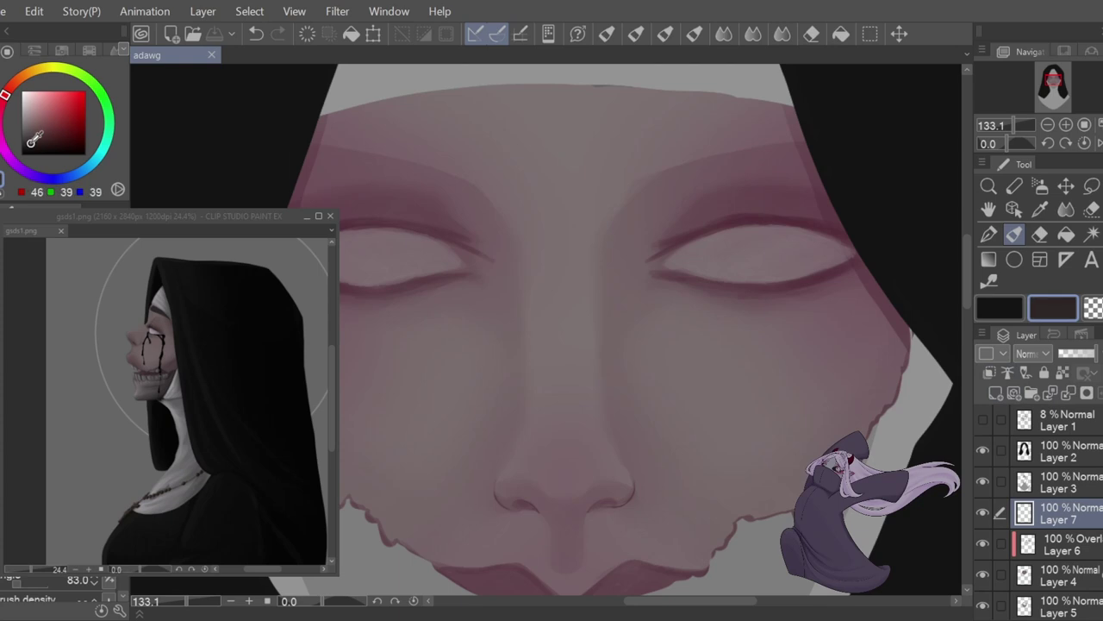
click(30, 143)
drag(642, 186, 800, 150)
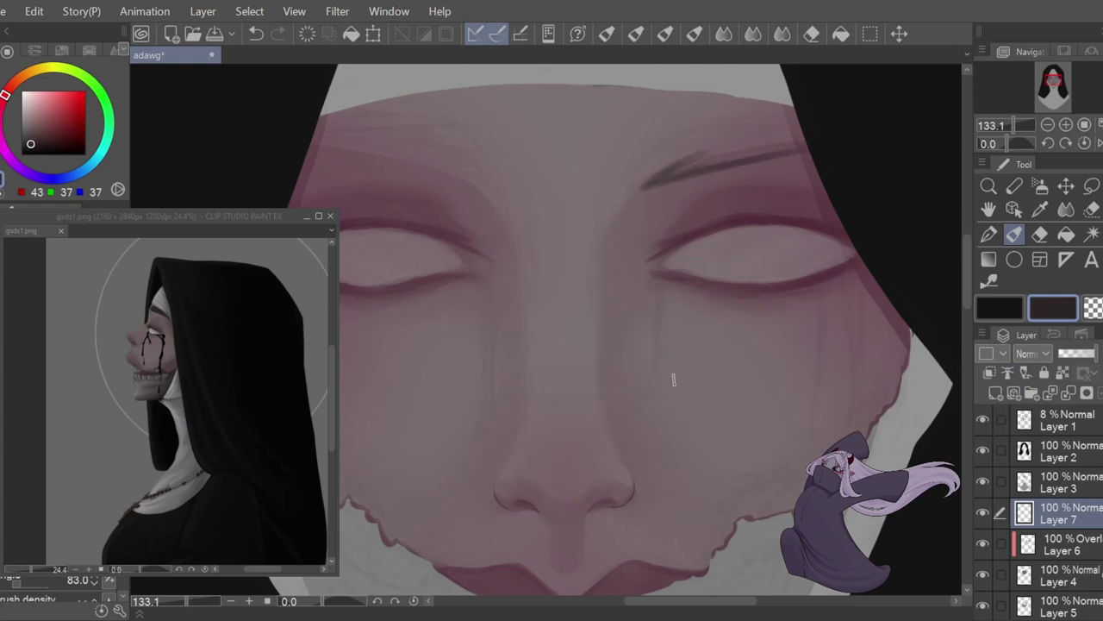
key(ctrl+z)
key(ctrl+z)
key(ctrl+z)
- Paint one thick, arched dark brown eyebrow, tapering at the nose end and running out to the hood's edge
drag(966, 297, 966, 278)
mouse_move(798, 240)
mouse_down()
mouse_move(650, 271)
mouse_move(629, 302)
mouse_up()
mouse_move(631, 302)
mouse_down()
mouse_move(772, 266)
mouse_move(738, 254)
mouse_move(635, 295)
mouse_move(656, 289)
mouse_up()
mouse_move(699, 257)
mouse_down()
mouse_move(667, 281)
mouse_move(747, 265)
mouse_move(701, 256)
mouse_move(672, 274)
mouse_move(824, 256)
mouse_move(700, 256)
mouse_move(688, 276)
mouse_move(790, 257)
mouse_move(649, 289)
mouse_move(809, 248)
mouse_up()
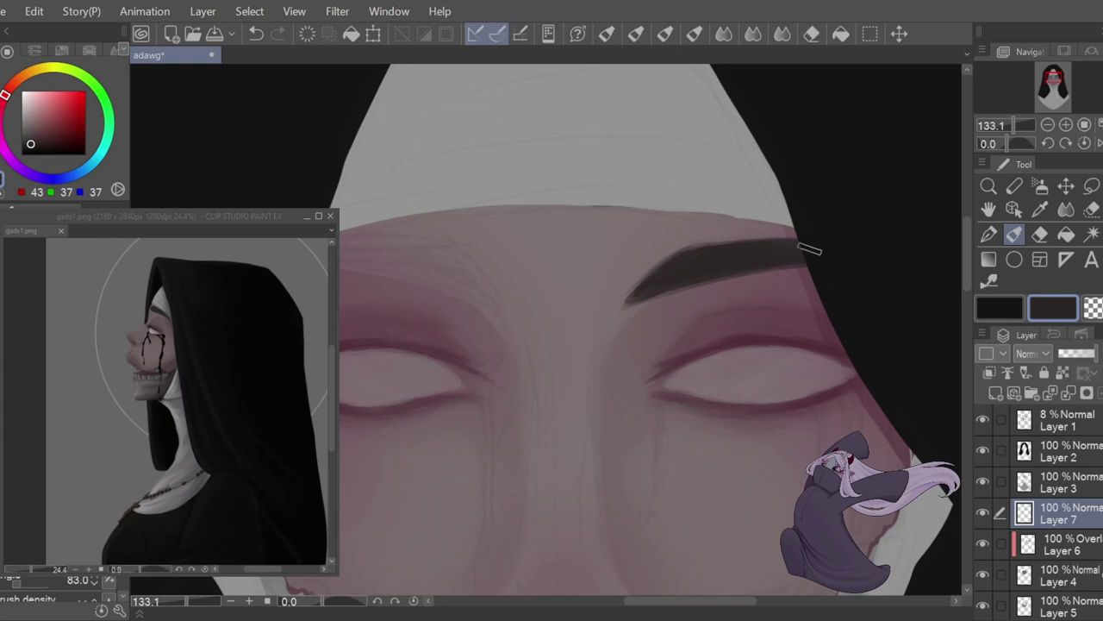
- Mirror the canvas, paint the matching eyebrow over the other eye, and trim its edges with transparent colour
click(1099, 143)
key(ctrl+z)
drag(620, 295, 776, 260)
mouse_move(618, 296)
mouse_down()
mouse_move(735, 266)
mouse_move(682, 247)
mouse_move(701, 254)
mouse_move(669, 274)
mouse_move(815, 260)
mouse_move(801, 246)
mouse_move(740, 247)
mouse_move(608, 296)
mouse_move(618, 278)
mouse_up()
click(1093, 302)
click(1100, 143)
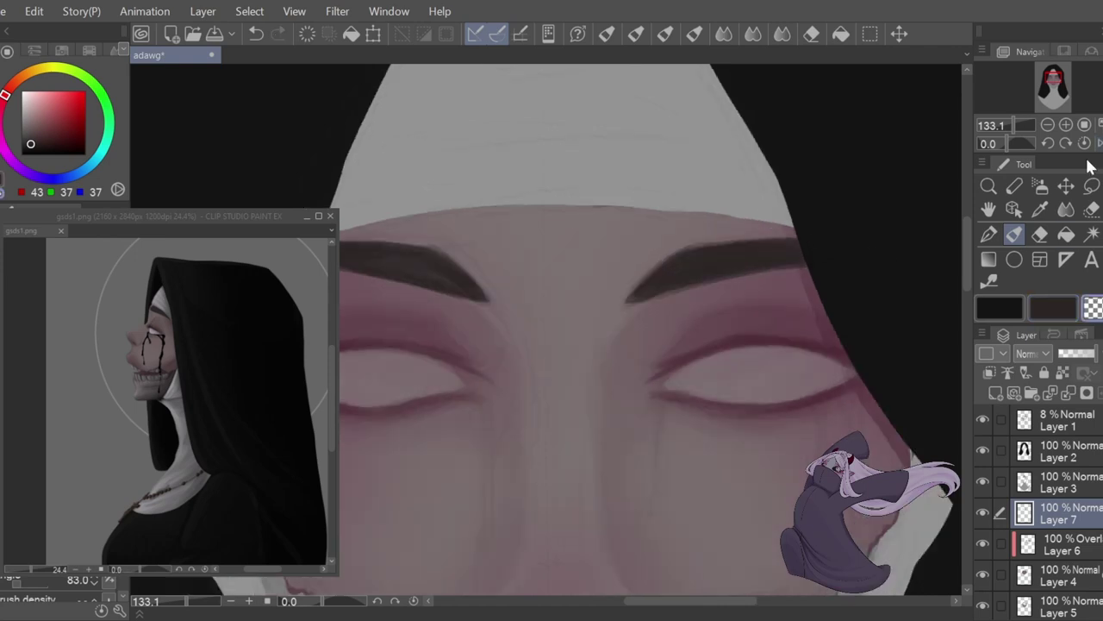
- Touch up the eyebrows with dark brown and transparent colour, and save the drawing
scroll(593, 314, down, 10)
scroll(600, 325, up, 6)
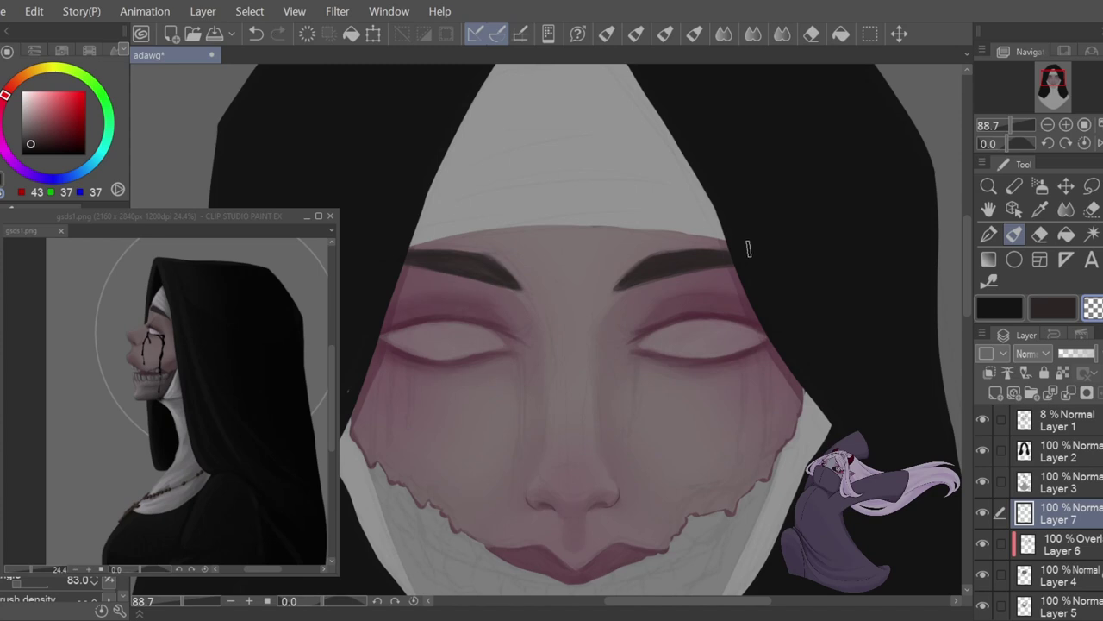
key(c)
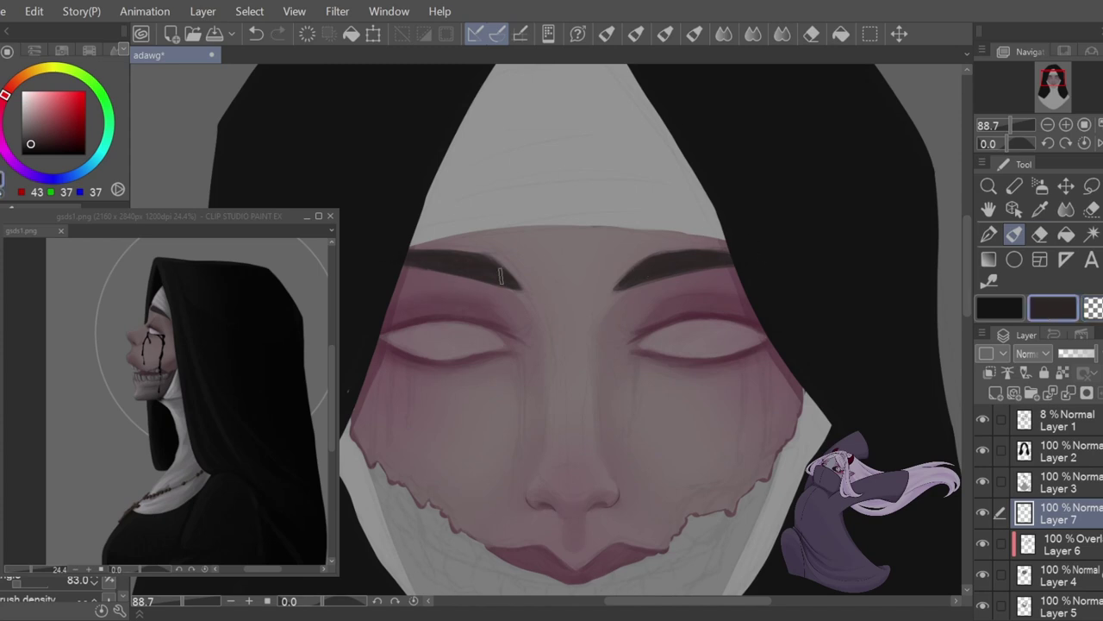
key(c)
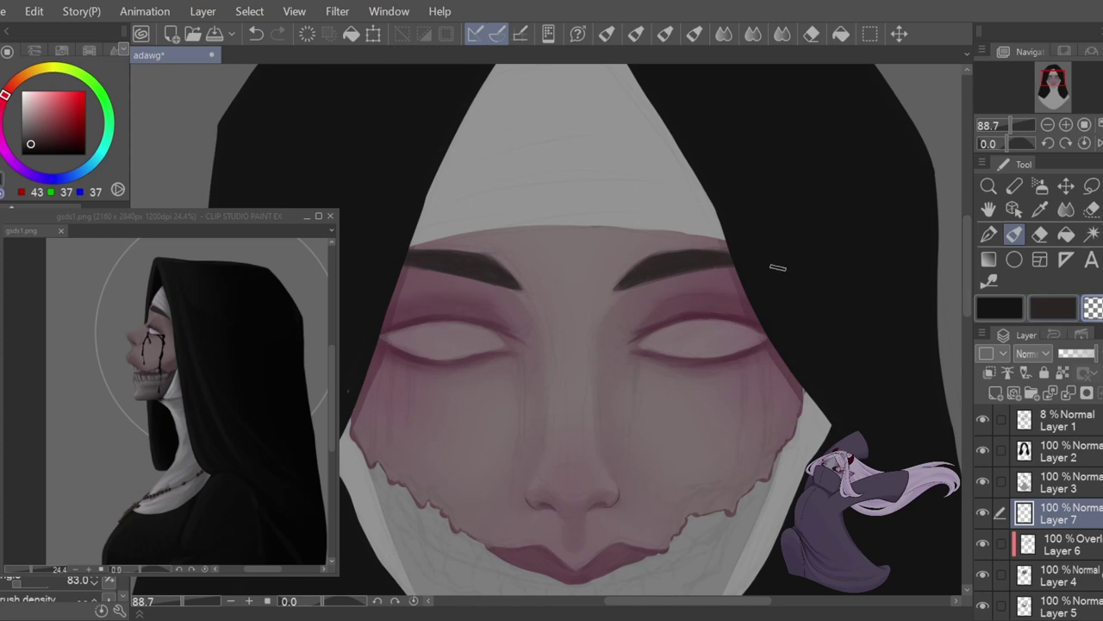
key(ctrl+s)
- Trace a thin dark brown lash line along one eye's upper eyelid, redoing the first stroke
scroll(580, 331, up, 3)
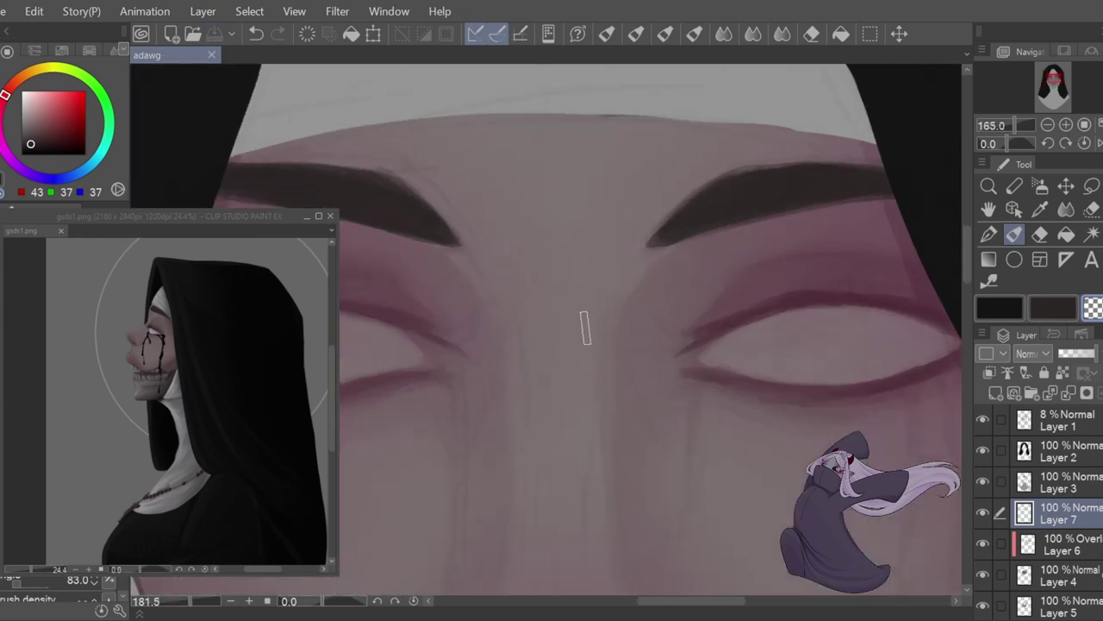
mouse_move(788, 311)
mouse_down()
mouse_move(826, 304)
mouse_move(707, 341)
mouse_up()
key(ctrl+z)
key(c)
drag(802, 308, 885, 313)
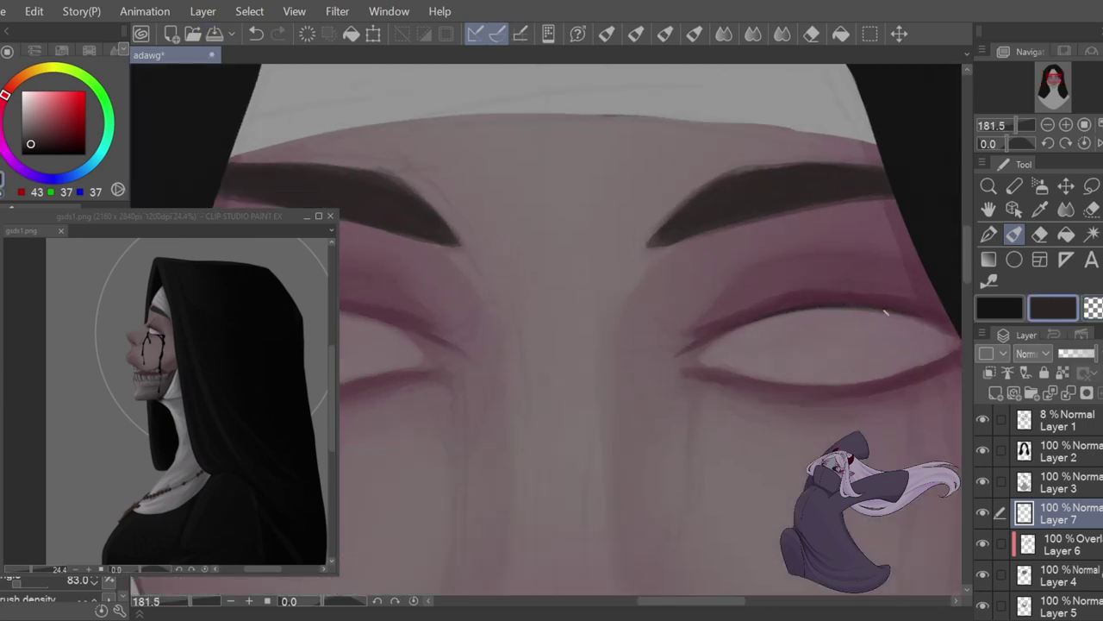
- Mirror the canvas and trace the same dark lash line along the other eye's upper eyelid
key(h)
drag(805, 309, 666, 341)
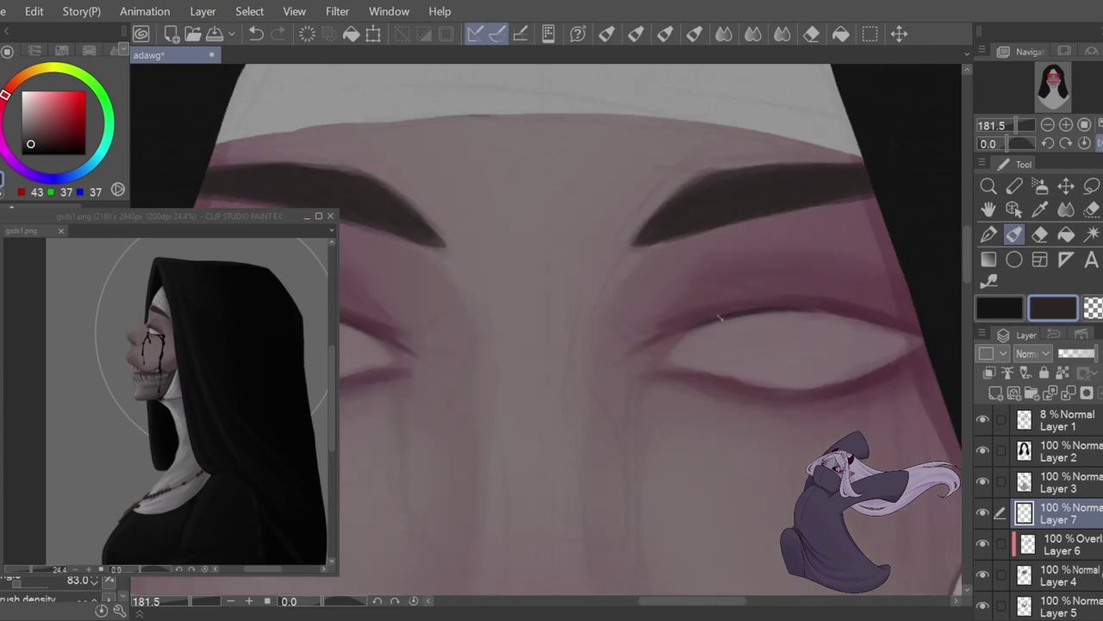
drag(804, 310, 891, 324)
key(h)
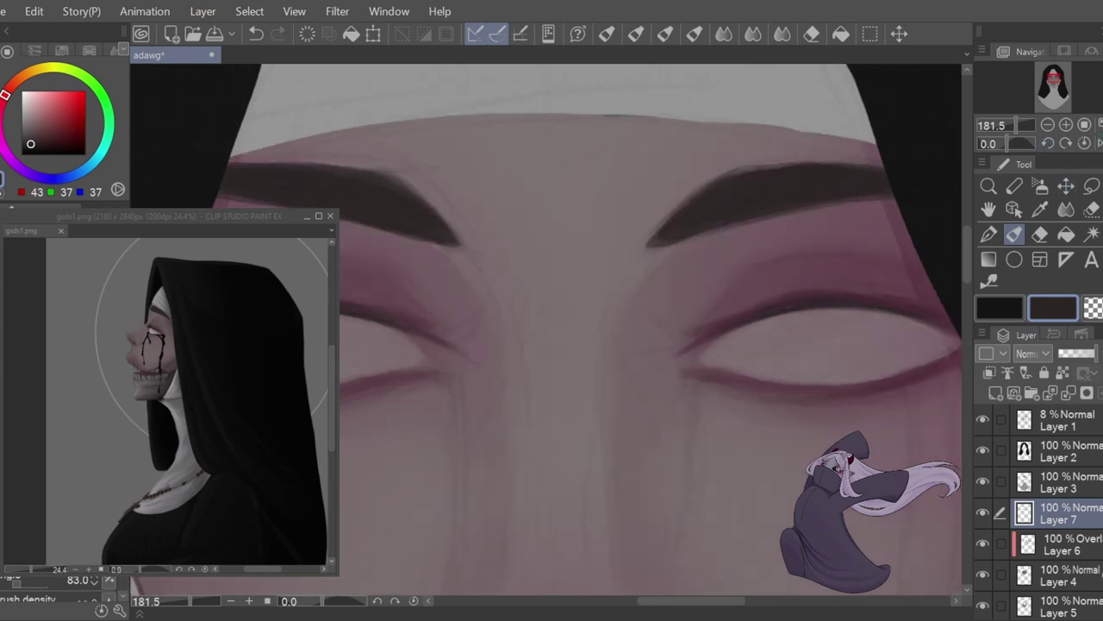
- Add thin dark lines along the lower eyelids of both eyes, working in mirrored and normal views
key(h)
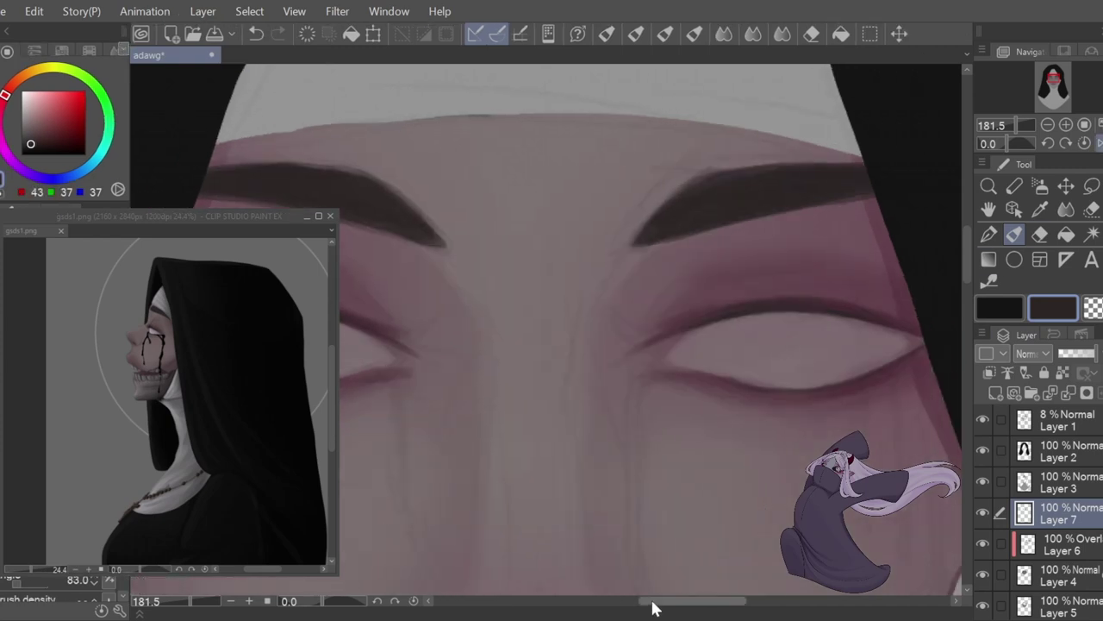
drag(651, 601, 635, 601)
drag(342, 381, 431, 387)
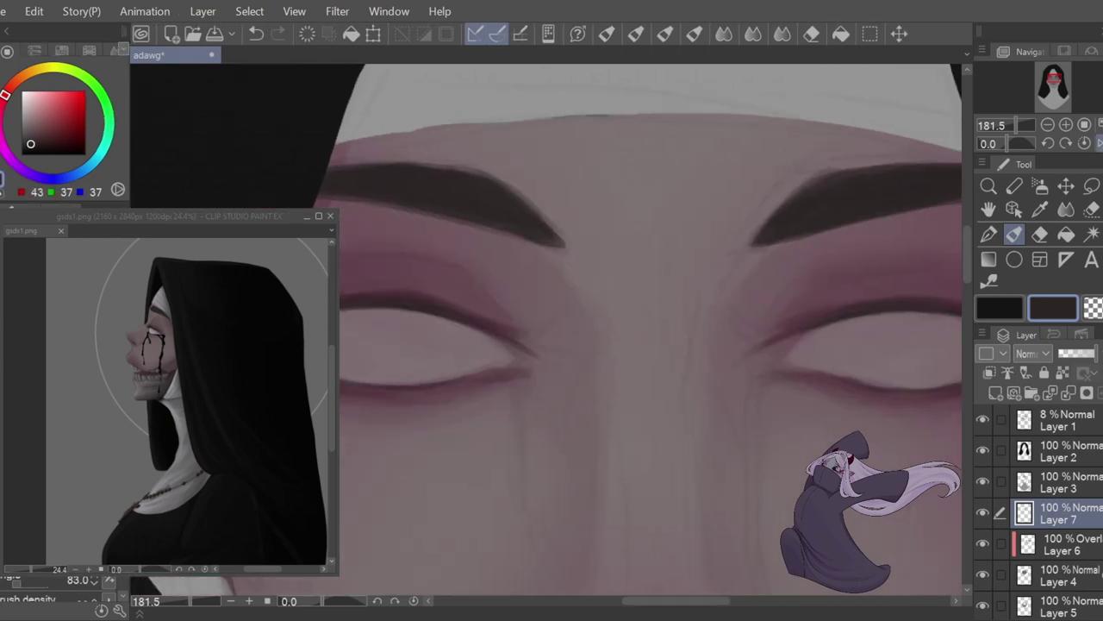
drag(677, 601, 731, 601)
scroll(703, 450, left, 4)
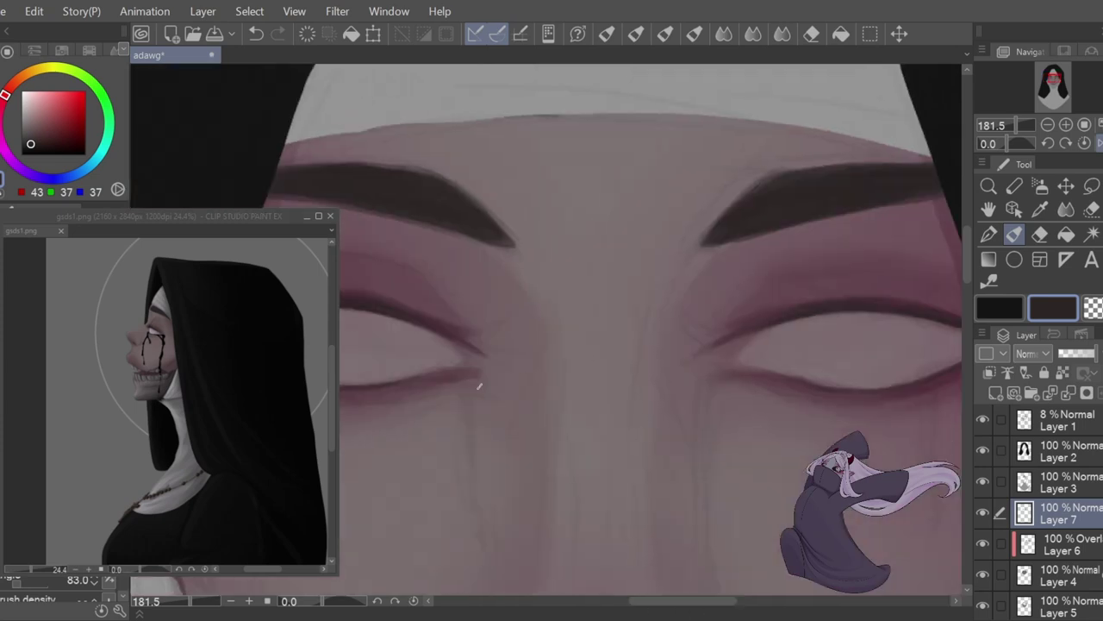
drag(642, 601, 627, 601)
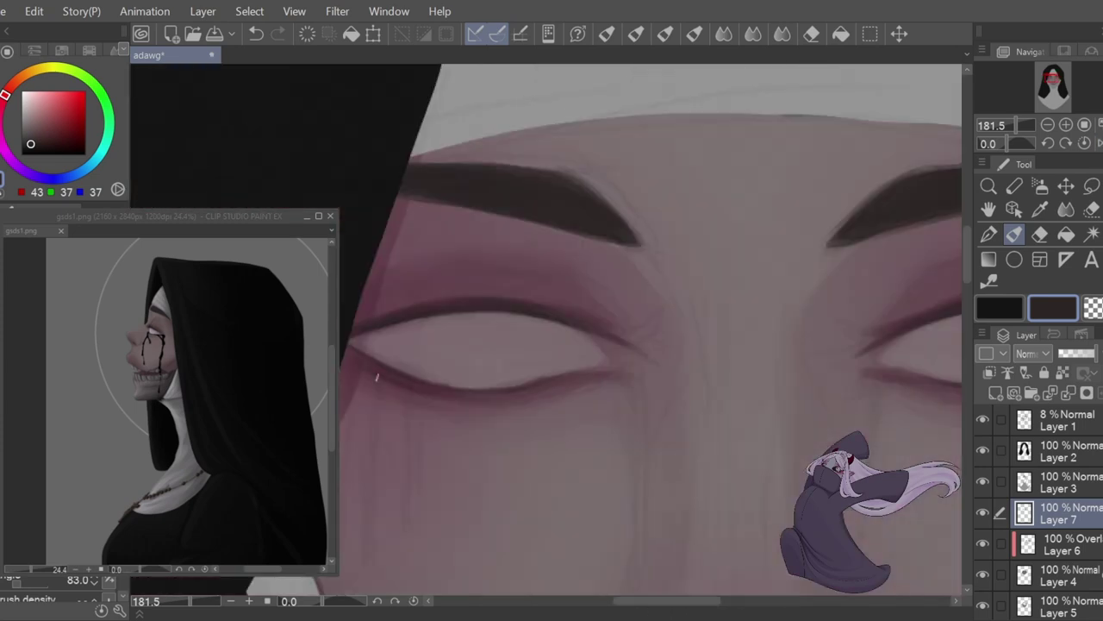
scroll(431, 385, down, 8)
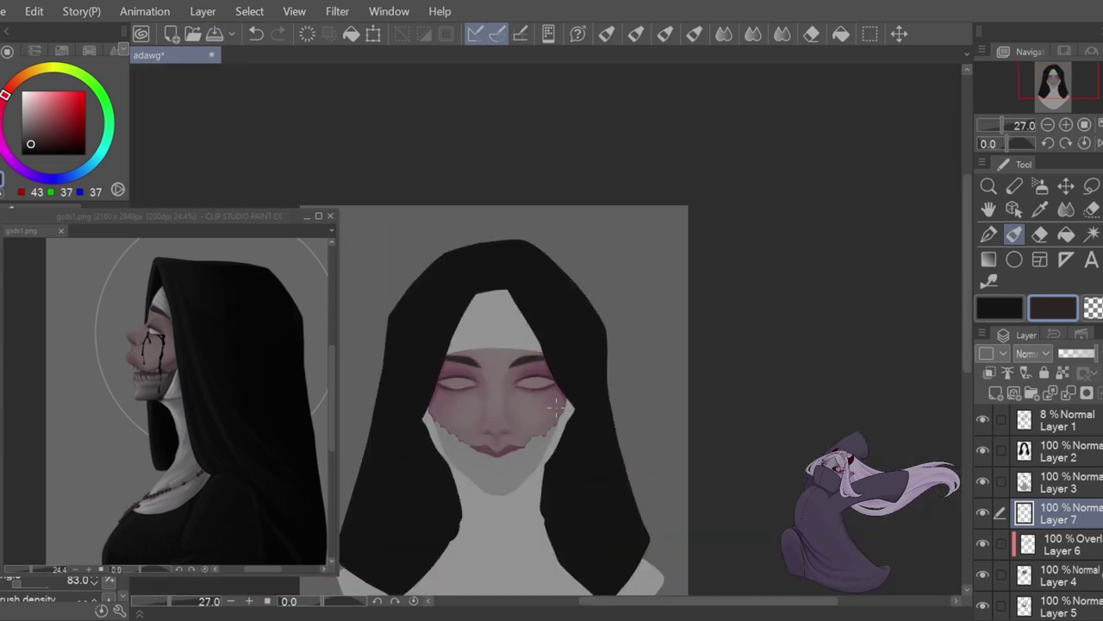
- Switch to the hair brush and draw short dark lashes along both upper eyelids, mirroring the canvas between eyes
scroll(502, 364, up, 6)
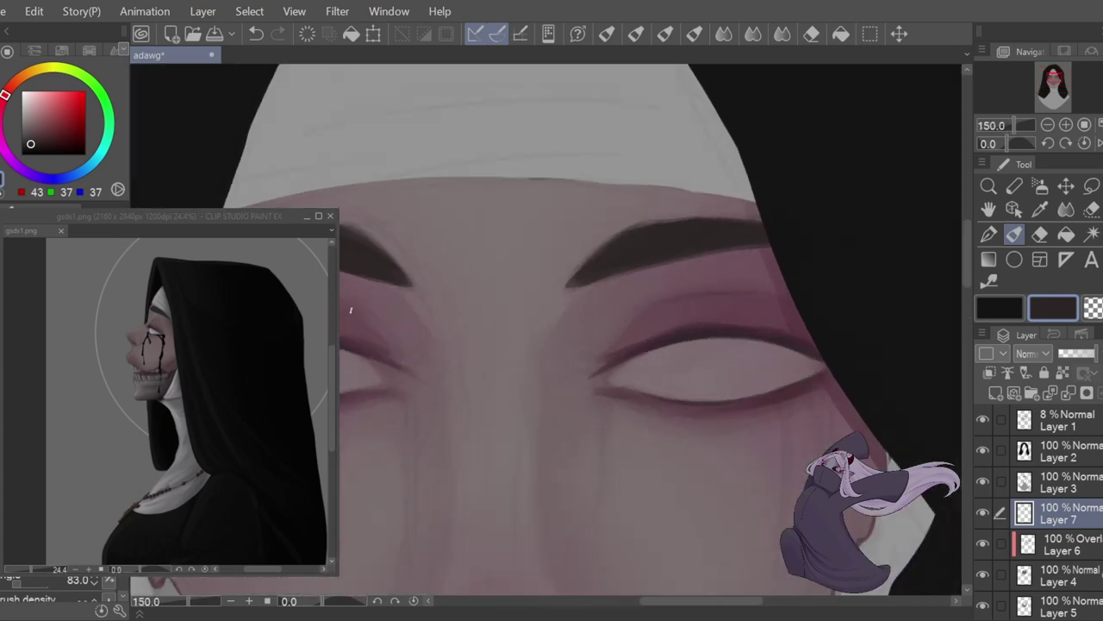
scroll(603, 345, left, 1)
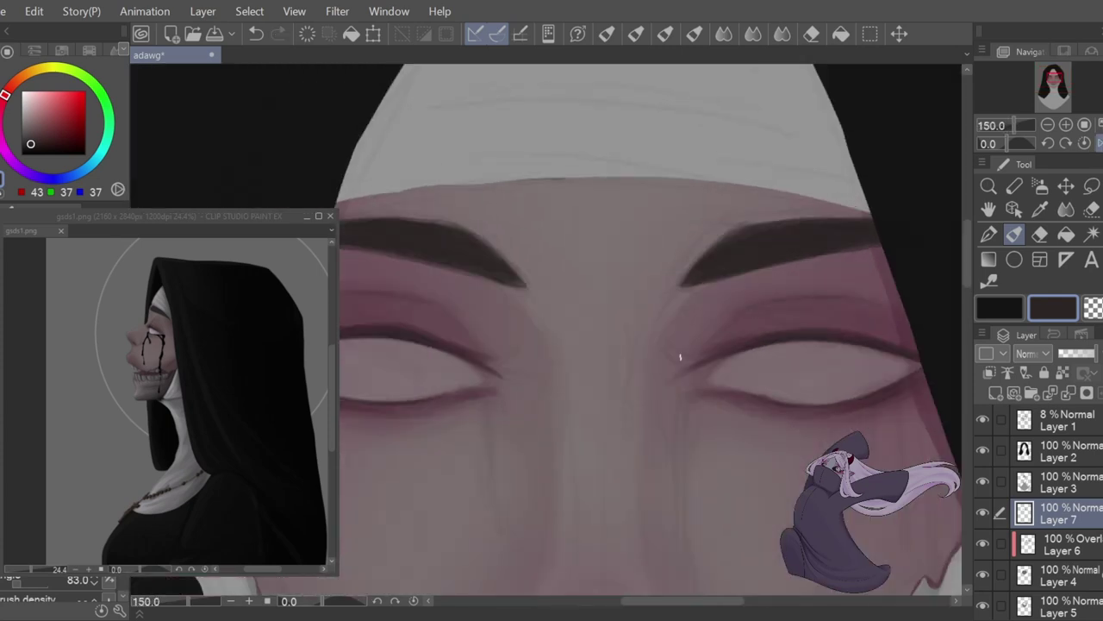
key(b)
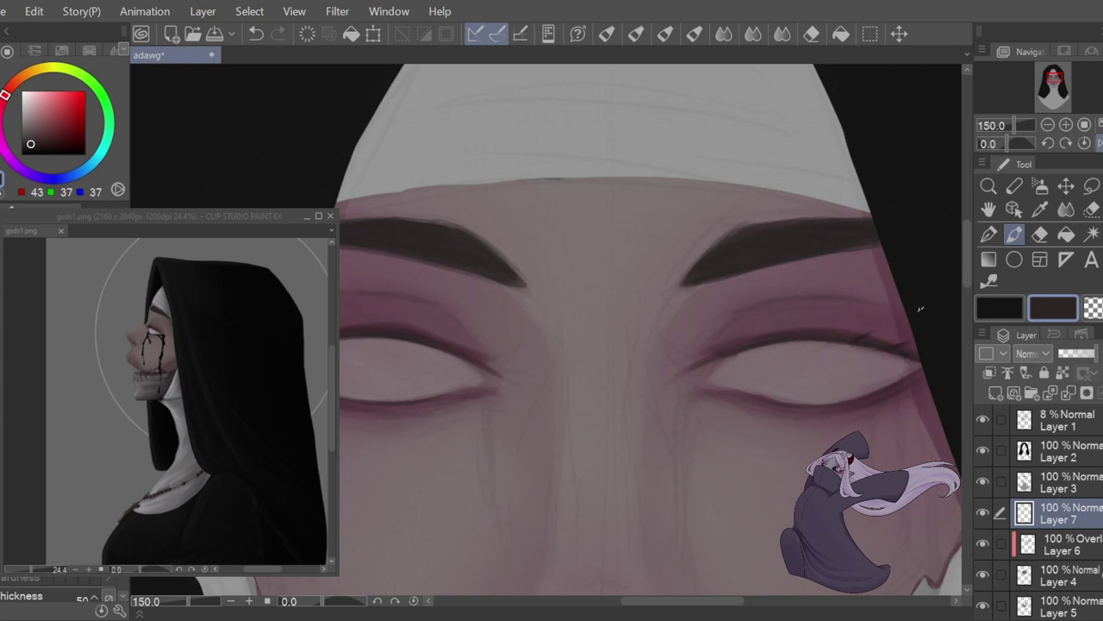
scroll(455, 312, right, 1)
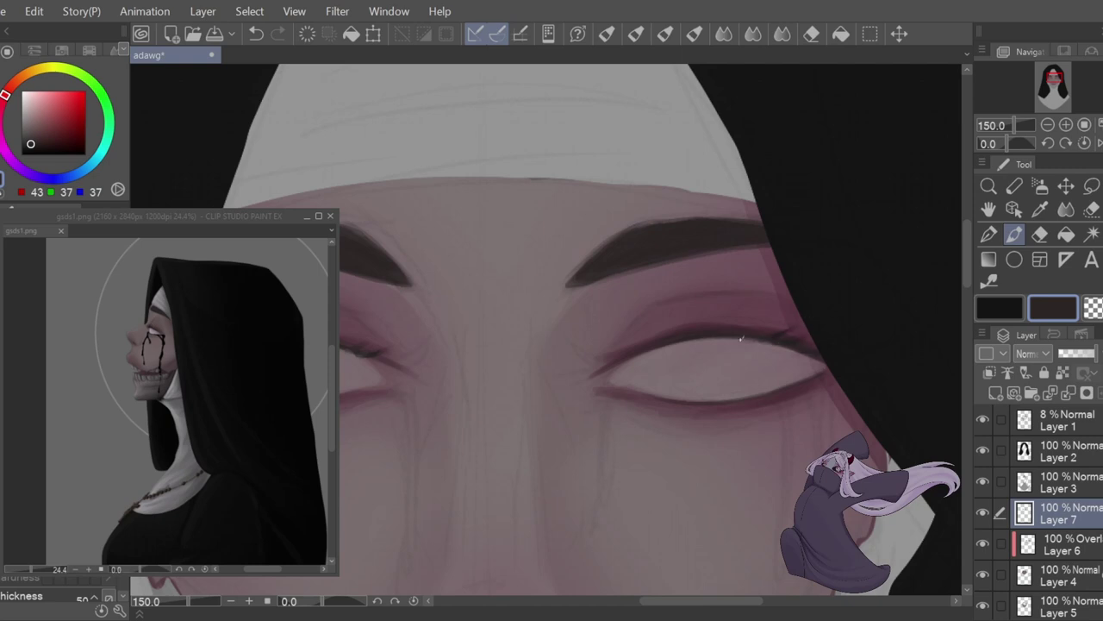
scroll(544, 317, left, 1)
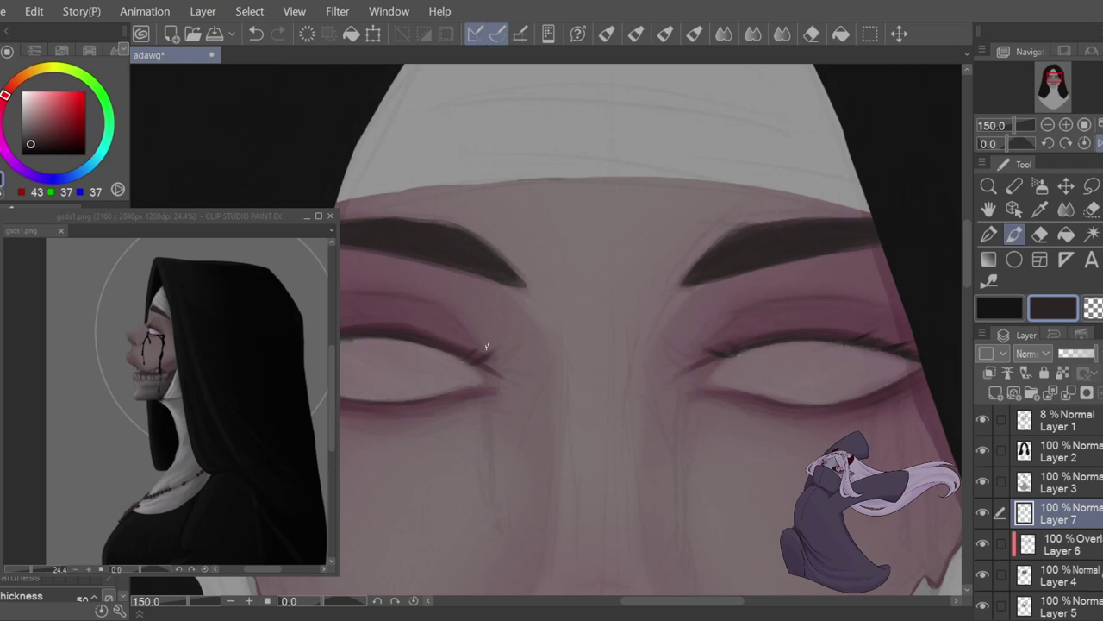
scroll(723, 273, right, 1)
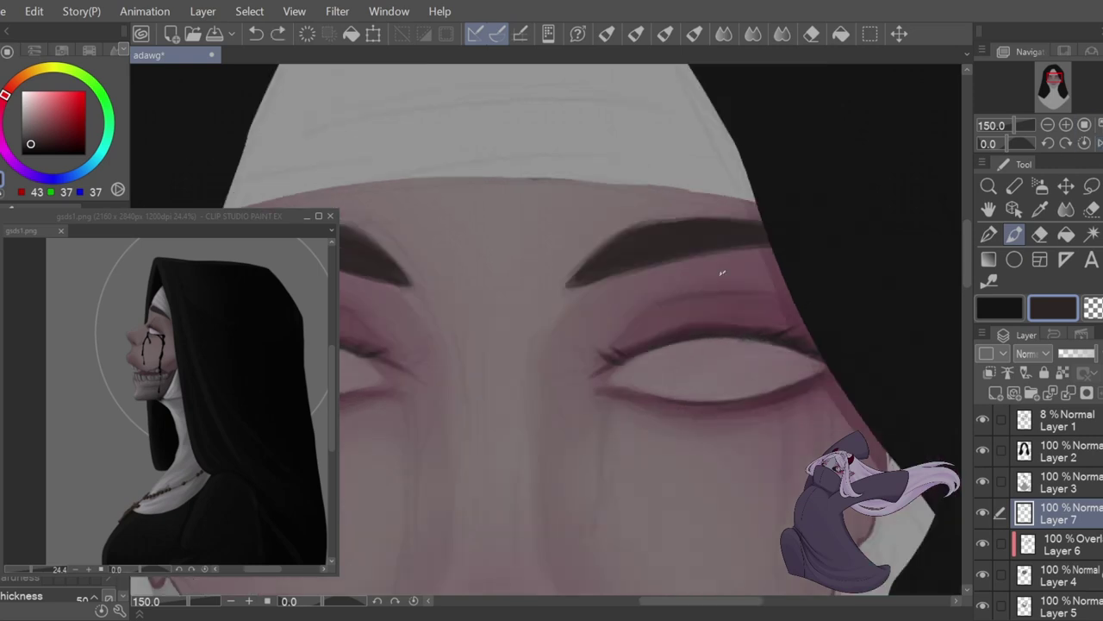
scroll(918, 326, left, 1)
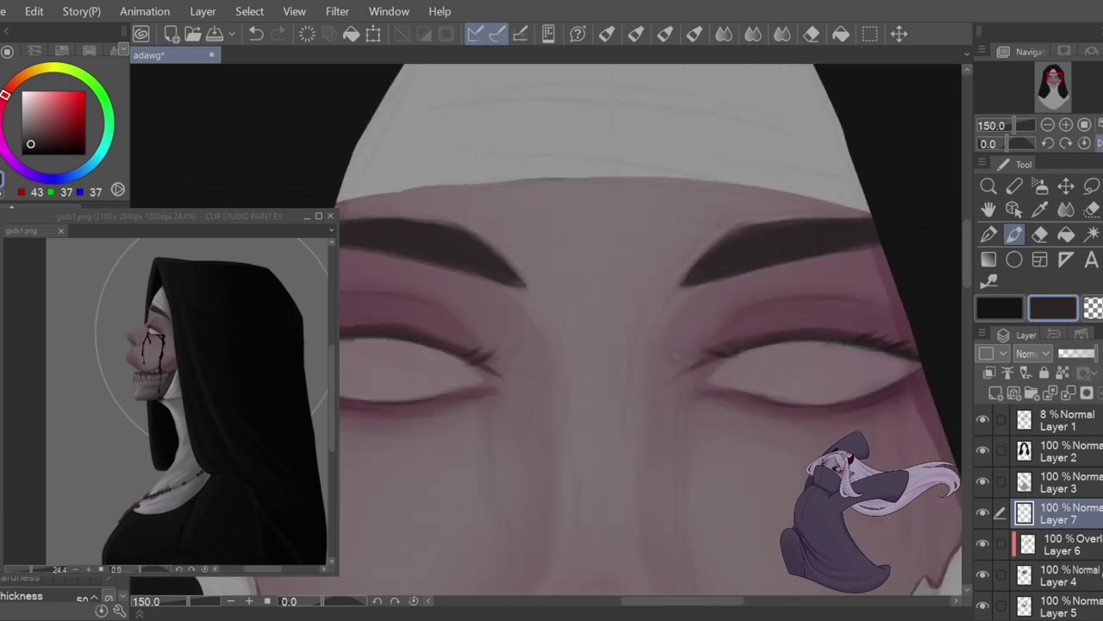
- Refine the dark lines at the outer corner of the eye and save the drawing
scroll(481, 378, left, 2)
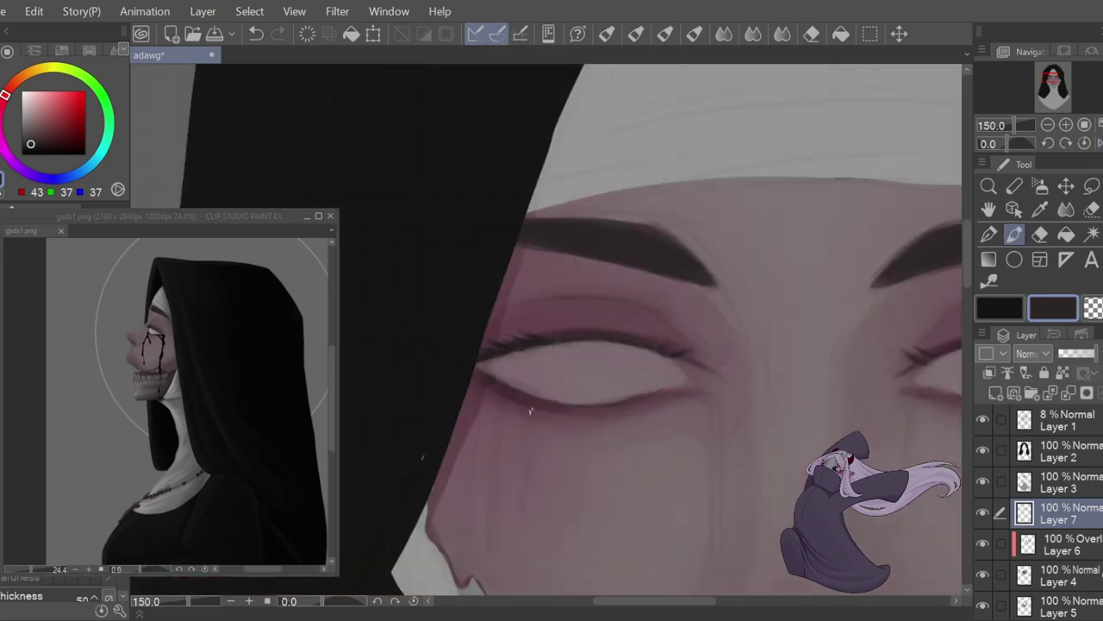
scroll(531, 411, down, 2)
click(215, 34)
scroll(674, 369, up, 2)
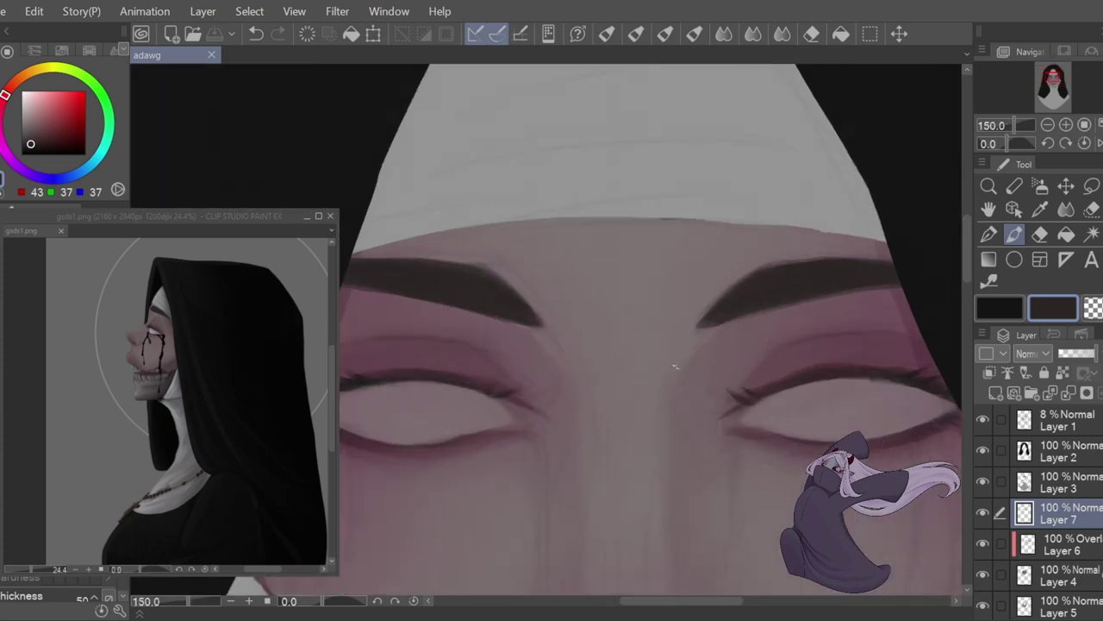
- Thicken and lengthen the upper lashes on both eyes, add small lower lashes at the outer corners, and save
drag(746, 400, 722, 381)
scroll(495, 392, right, 2)
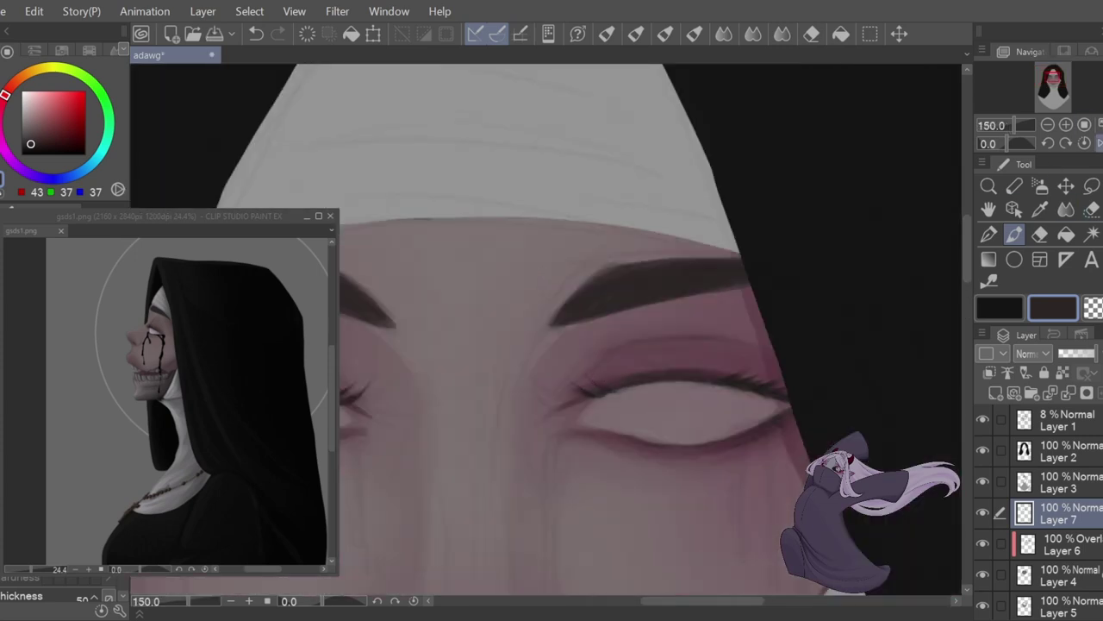
scroll(374, 378, left, 2)
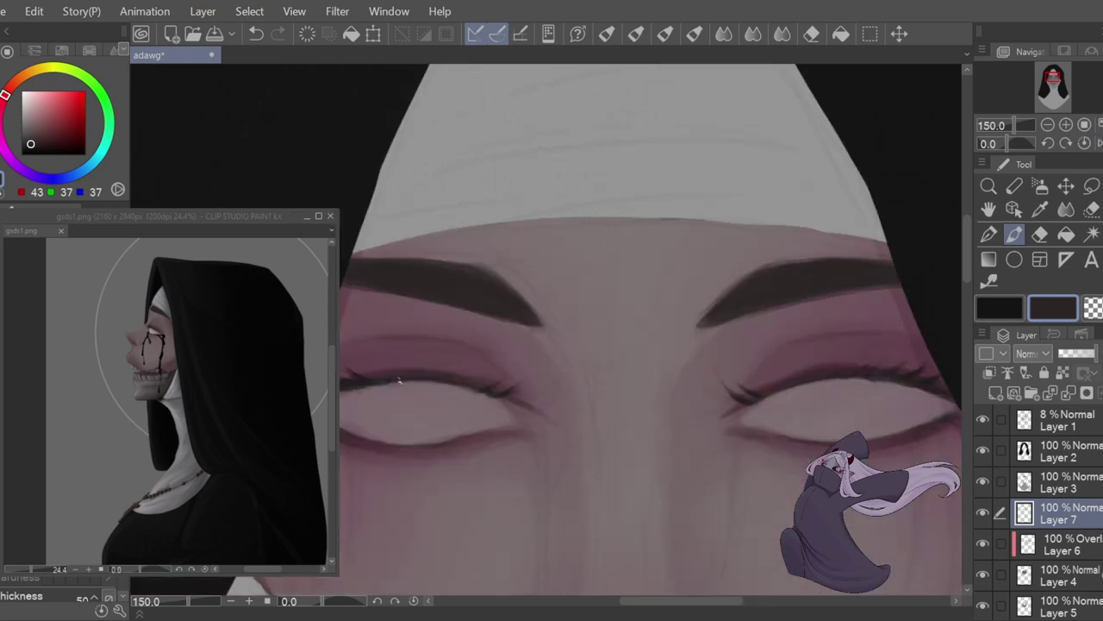
scroll(651, 328, right, 2)
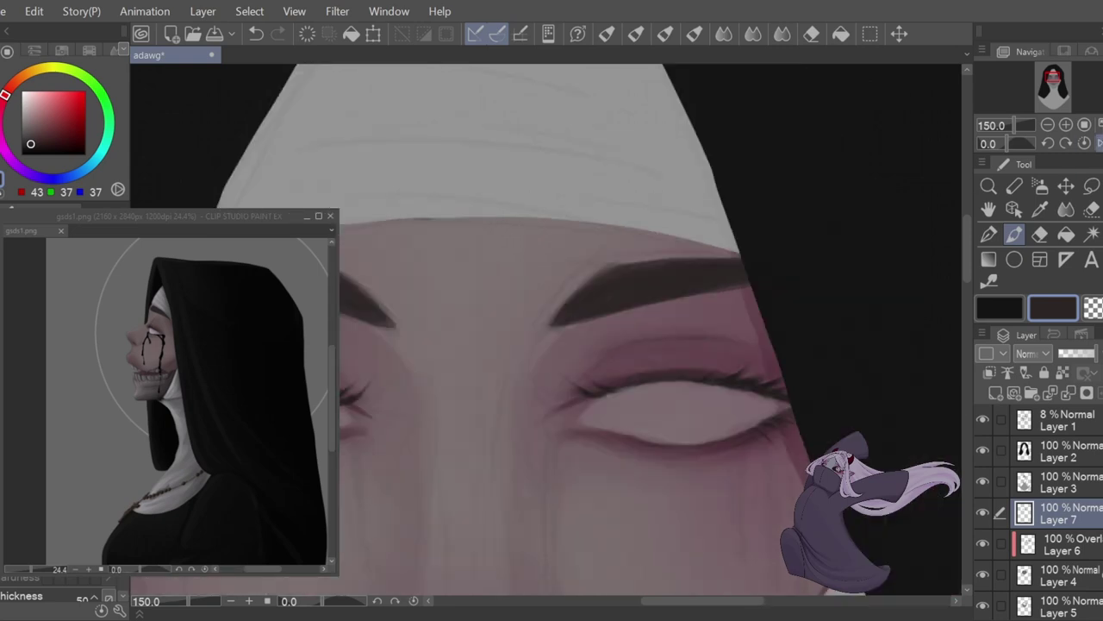
scroll(552, 345, left, 2)
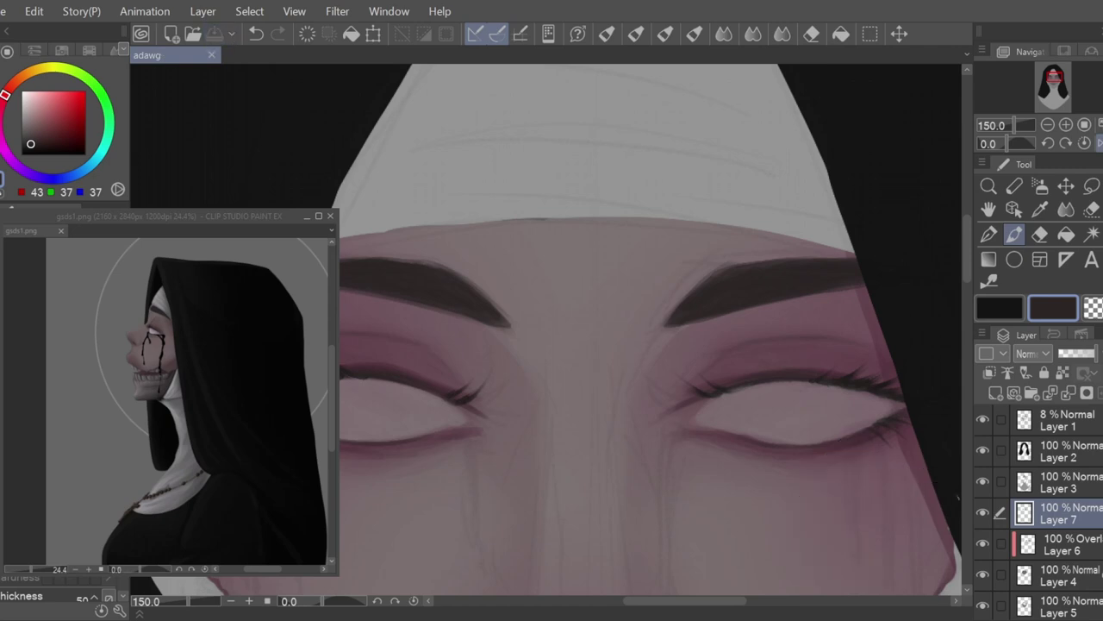
- Minimise the side-view reference image and hide the Layer 1 sketch, toggling Layer 6's visibility to compare
click(306, 216)
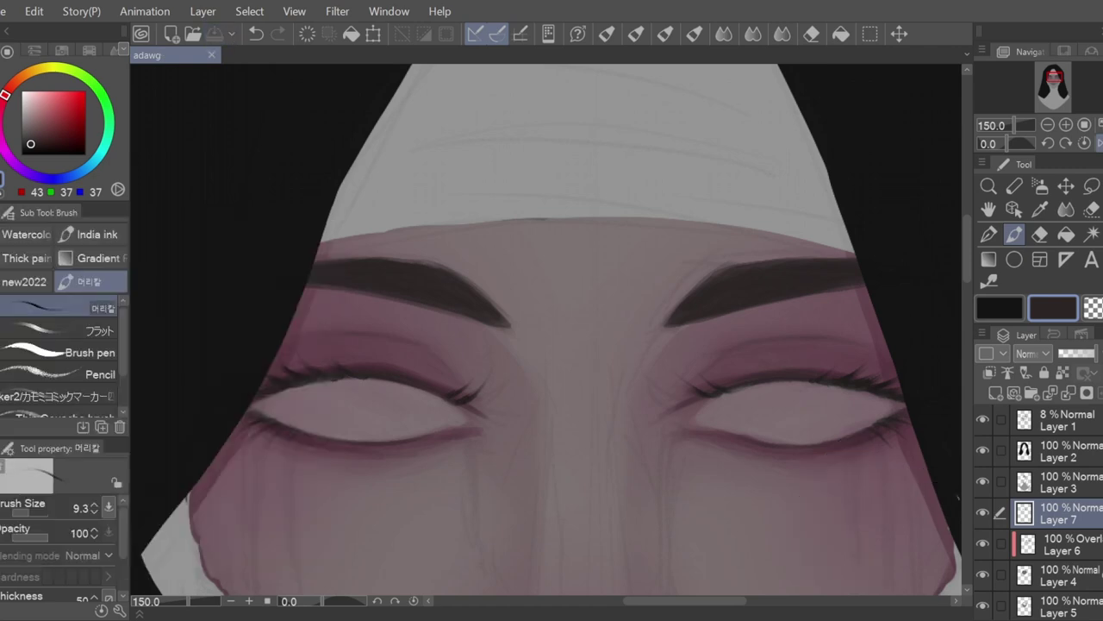
scroll(615, 155, down, 5)
drag(747, 602, 770, 602)
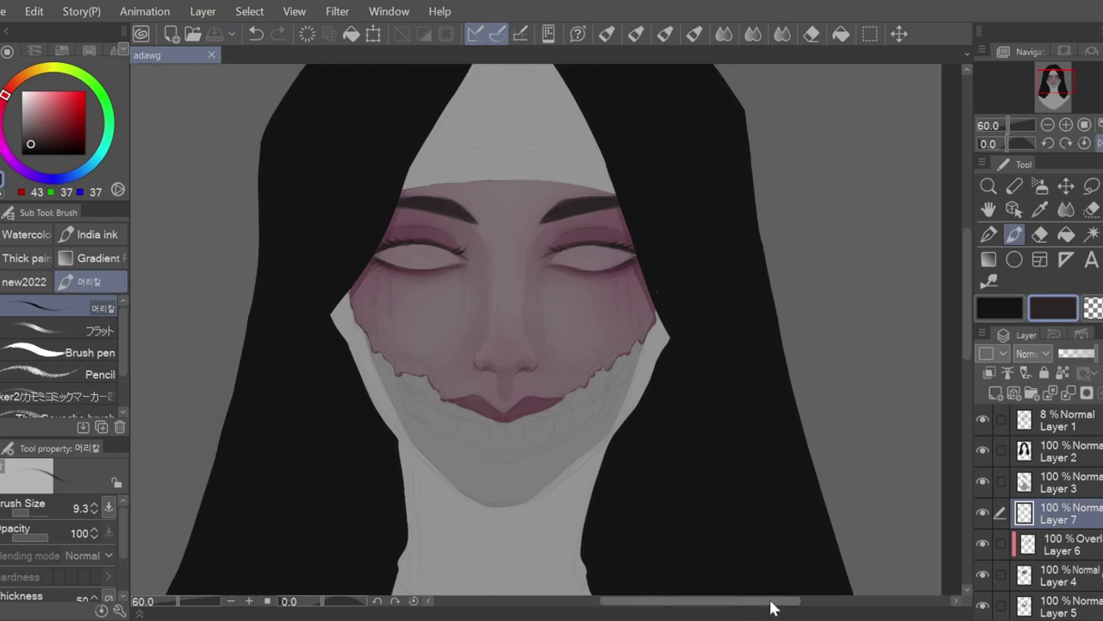
click(982, 543)
click(983, 544)
click(982, 421)
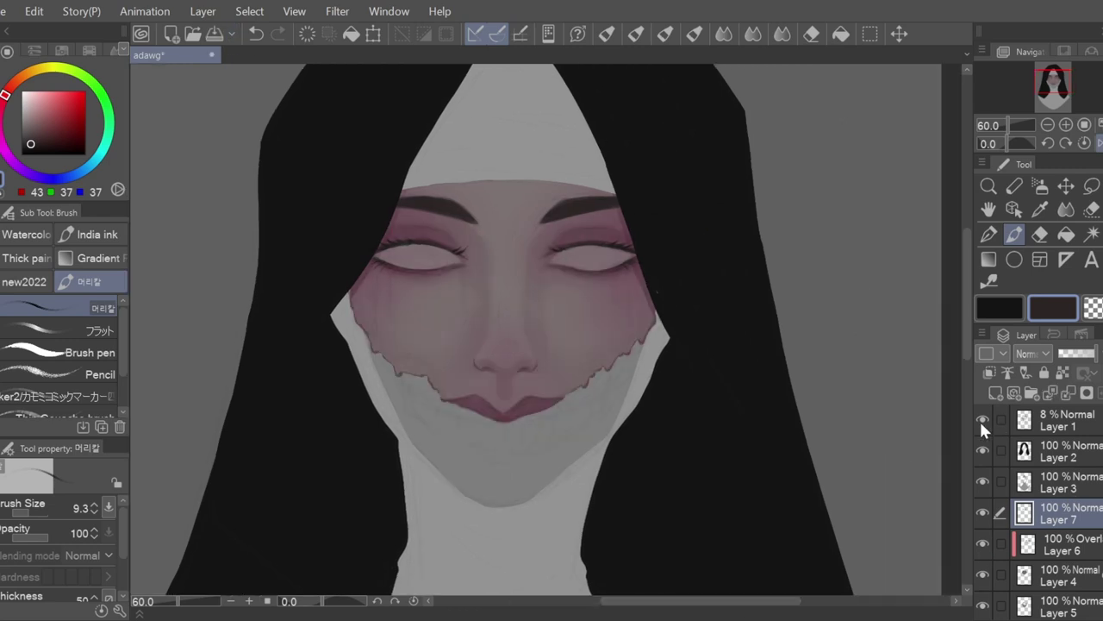
- Select Layer 6 and sample a dark plum-pink tone from the face
click(1093, 550)
scroll(418, 344, up, 4)
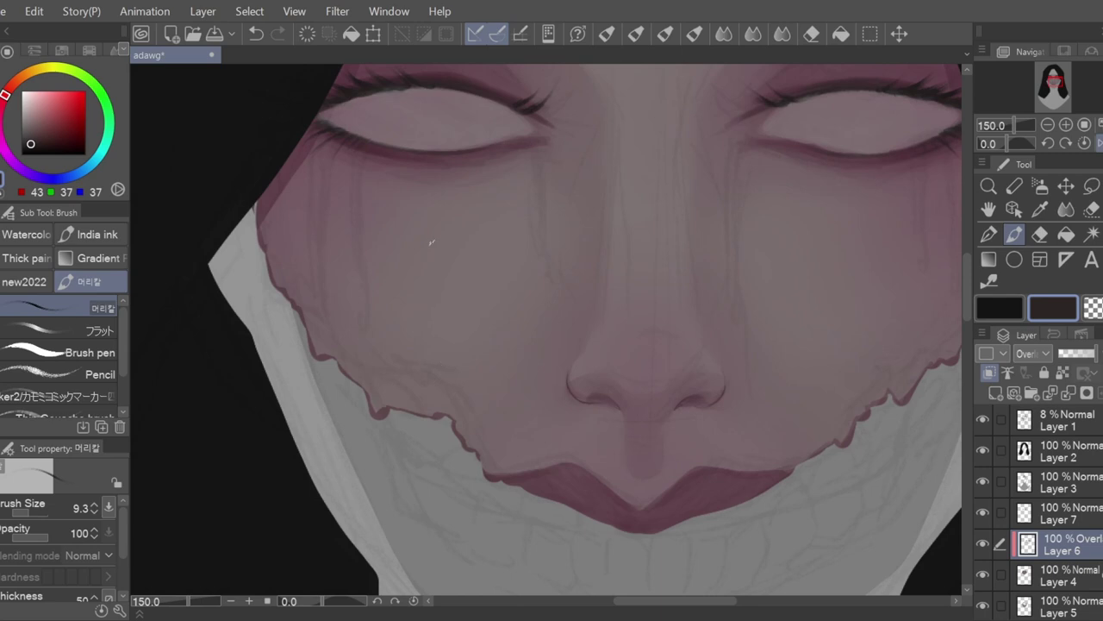
alt+click(496, 314)
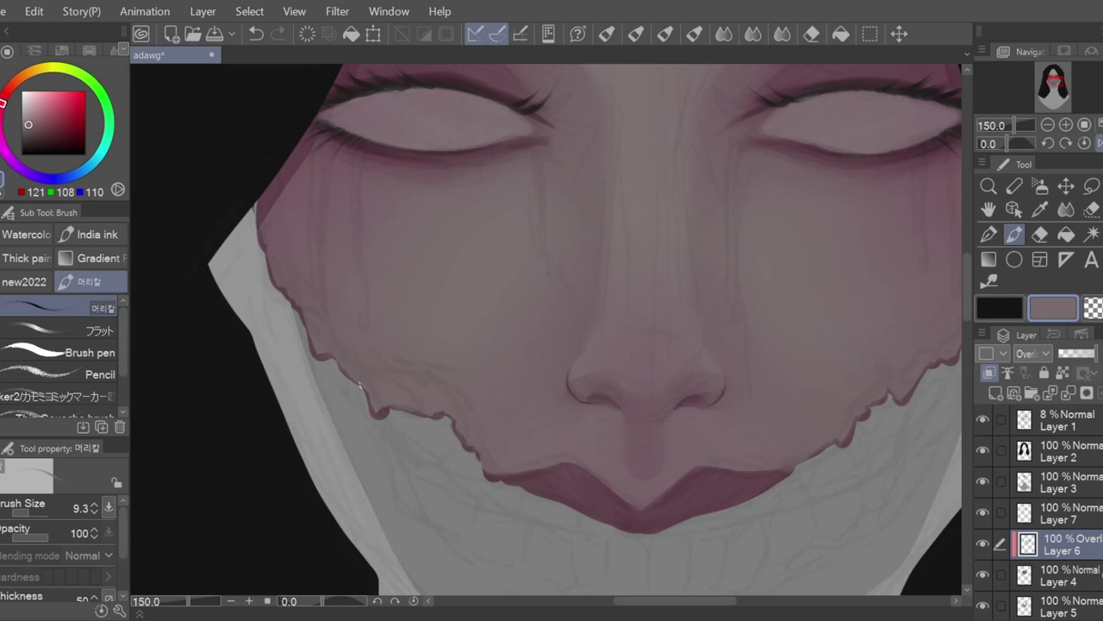
scroll(834, 442, right, 5)
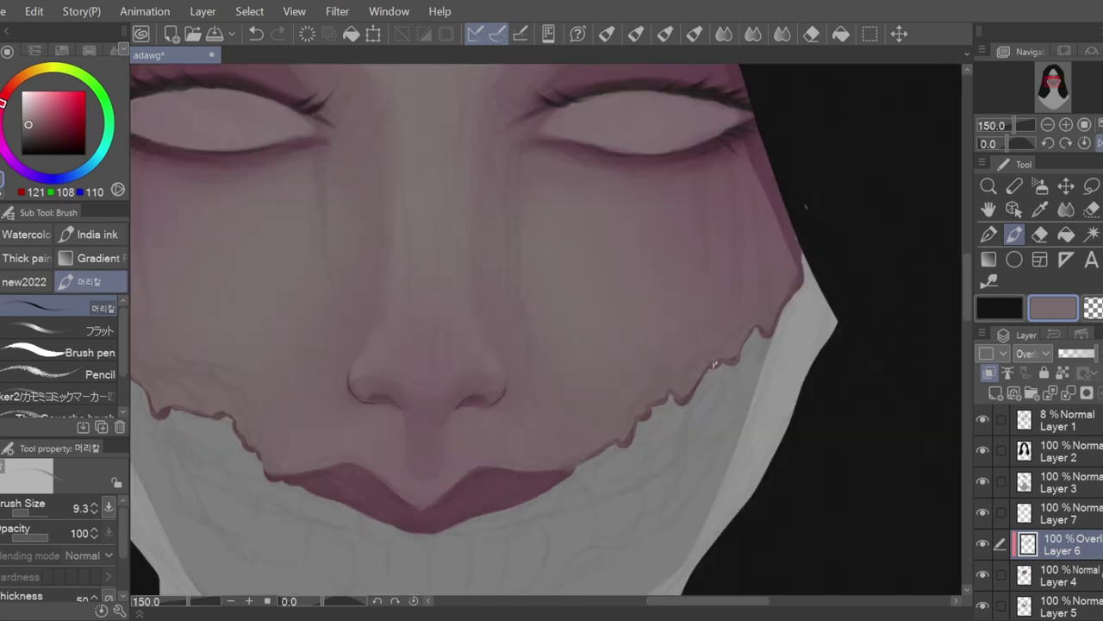
scroll(594, 479, down, 2)
scroll(517, 388, up, 1)
alt+click(690, 321)
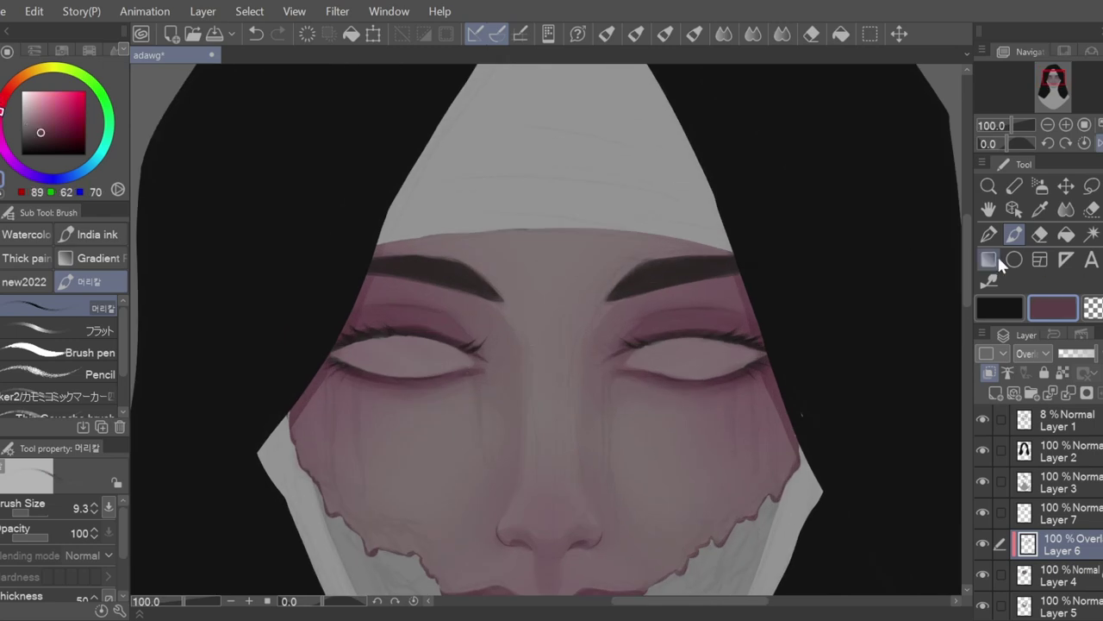
- Switch to the G-pen with 99 opacity, mirror the canvas to check the face, and save the drawing
click(989, 234)
scroll(569, 382, up, 3)
click(94, 505)
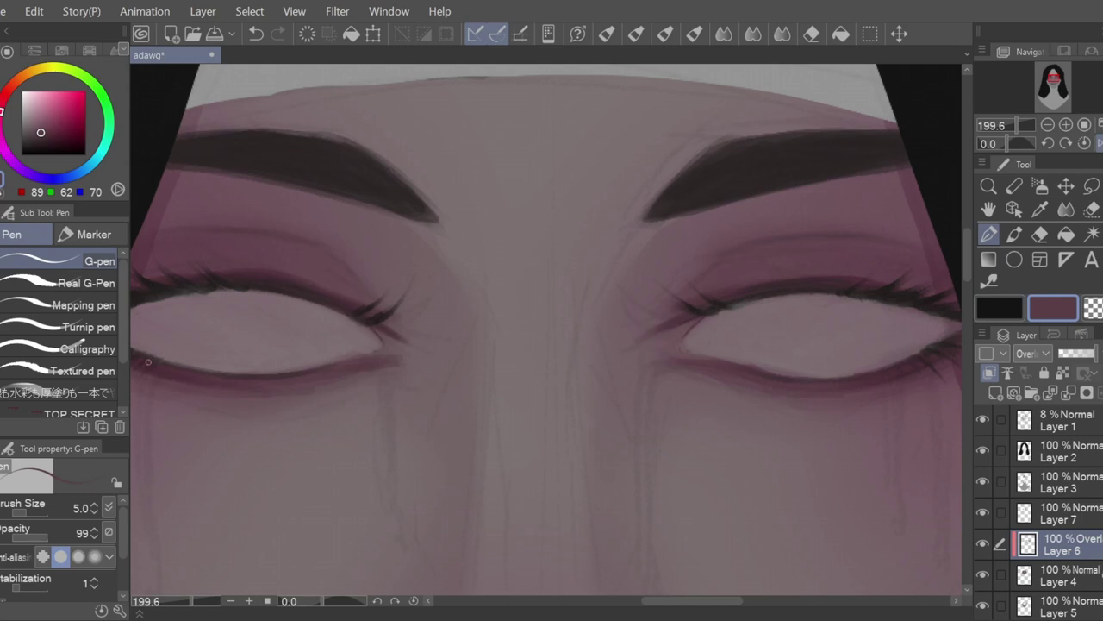
click(1100, 143)
scroll(409, 412, down, 6)
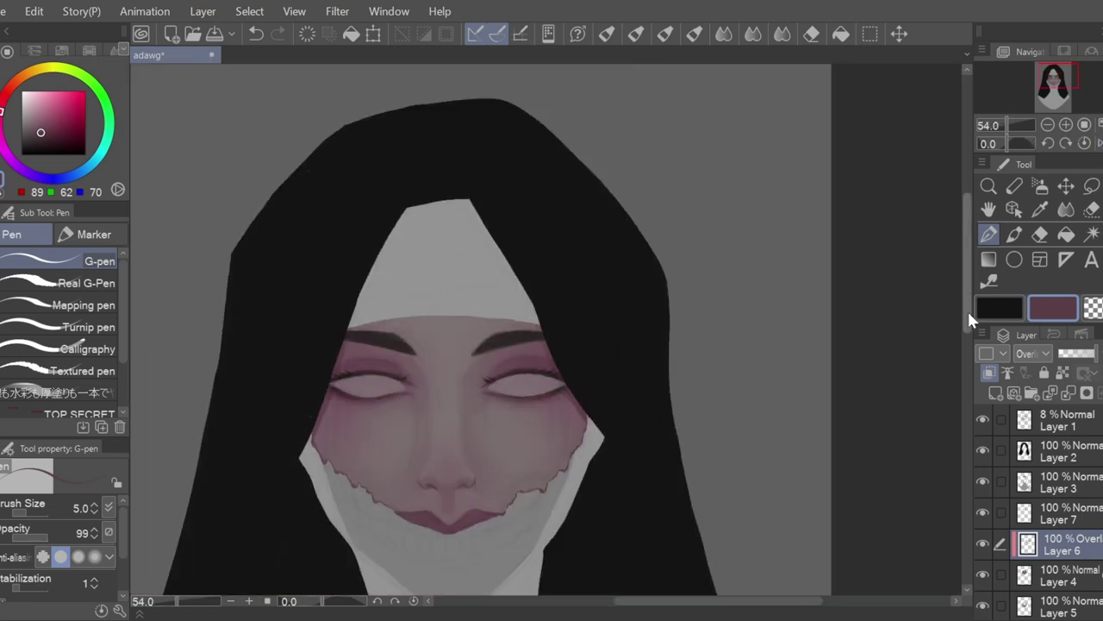
drag(968, 312, 968, 338)
click(214, 35)
- Add a new layer directly above Layer 5 and clip it to the layer below
scroll(1046, 592, down, 1)
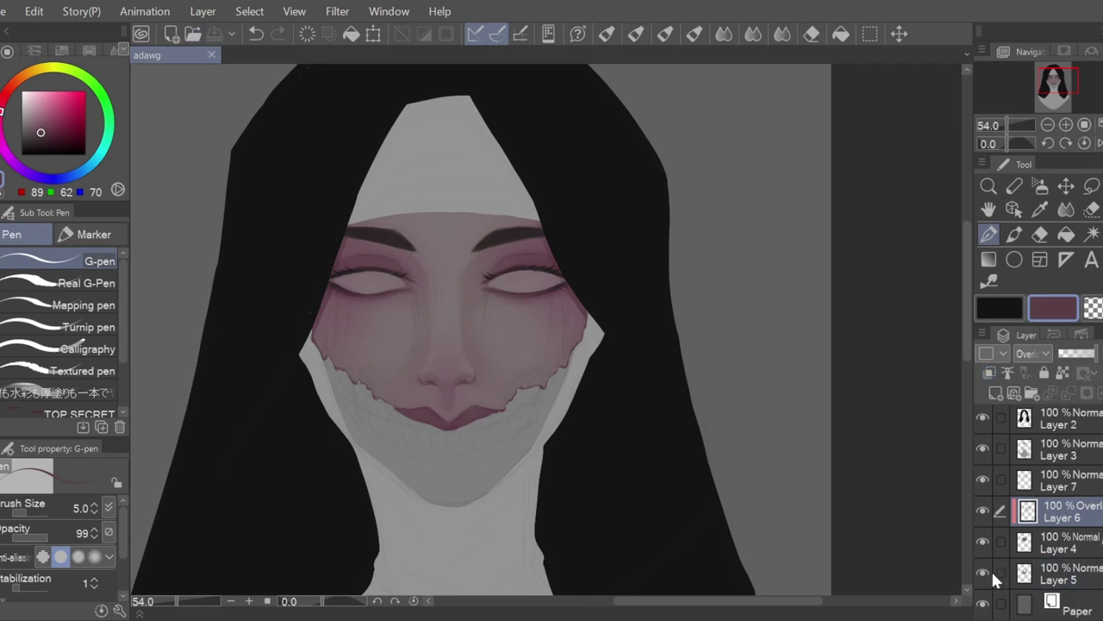
click(991, 569)
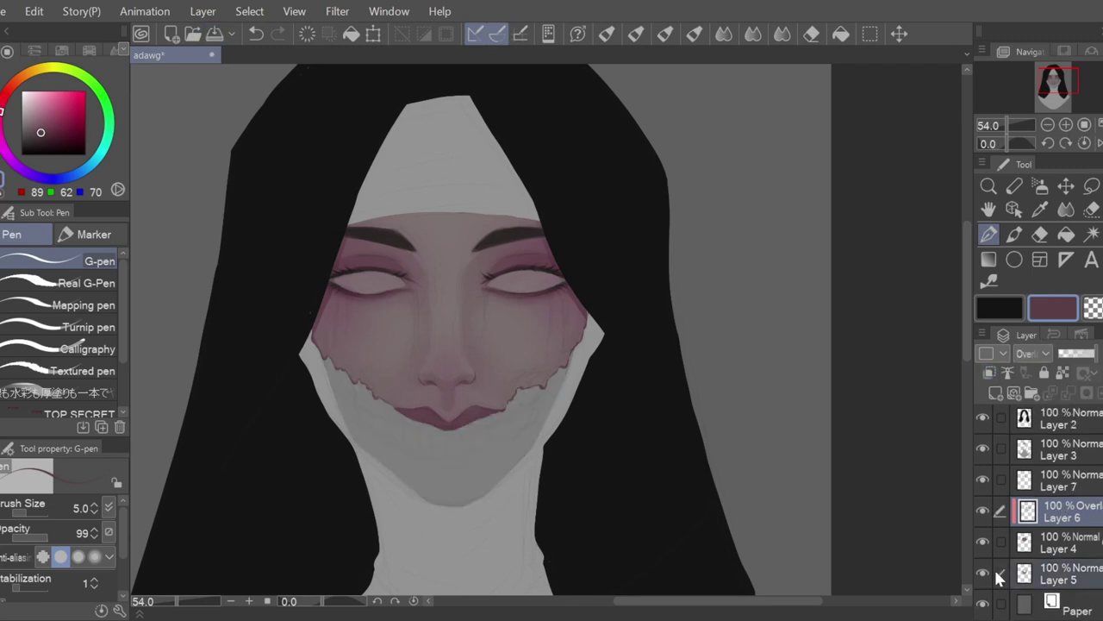
click(995, 392)
click(990, 373)
- Start the centre tooth line below the lips with the フラット brush and set the new layer's blending mode to Overlay
scroll(443, 423, up, 4)
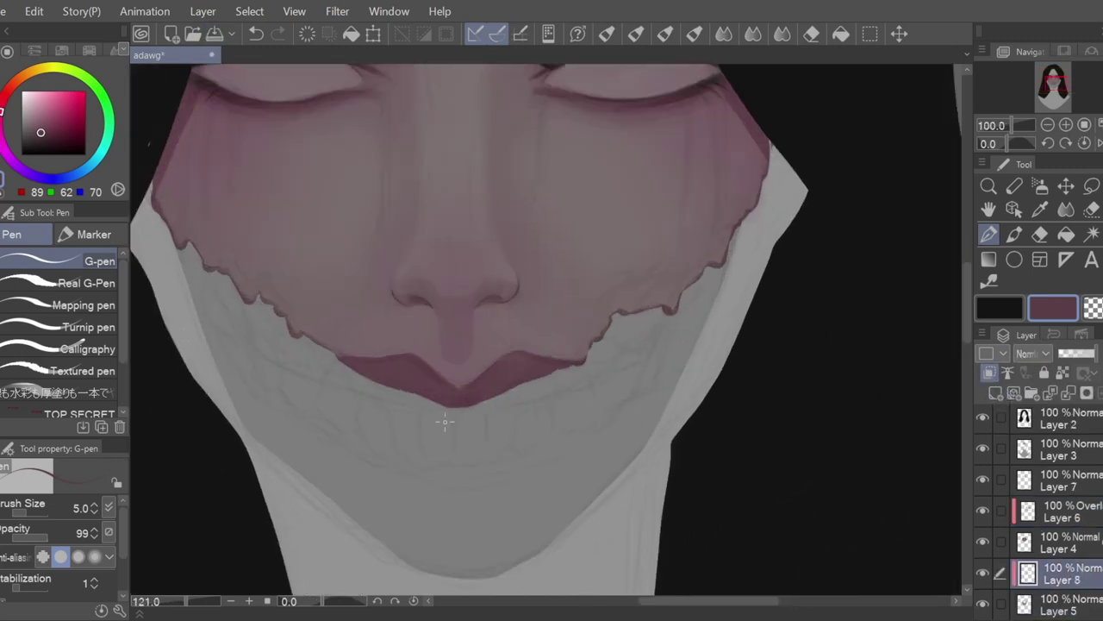
click(1014, 233)
click(69, 330)
drag(460, 411, 460, 454)
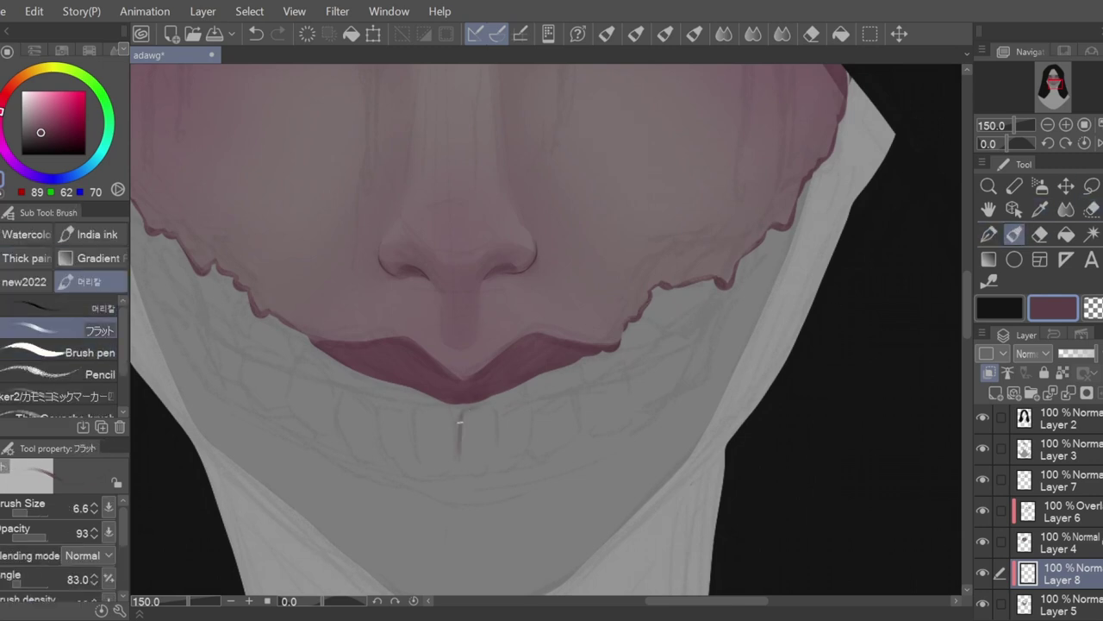
click(36, 130)
click(1046, 354)
click(90, 50)
click(7, 51)
click(40, 132)
- Outline the row of front teeth beneath the lips in dark plum, working outward from the centre line
drag(462, 411, 461, 455)
drag(442, 407, 426, 409)
drag(456, 419, 458, 458)
drag(417, 413, 426, 468)
drag(466, 464, 472, 475)
drag(497, 408, 490, 459)
drag(527, 402, 494, 468)
drag(526, 433, 504, 468)
drag(409, 405, 388, 467)
drag(359, 380, 369, 463)
drag(576, 396, 554, 455)
mouse_move(545, 402)
mouse_down()
mouse_move(567, 380)
mouse_move(615, 363)
mouse_move(619, 409)
mouse_up()
drag(614, 404, 610, 353)
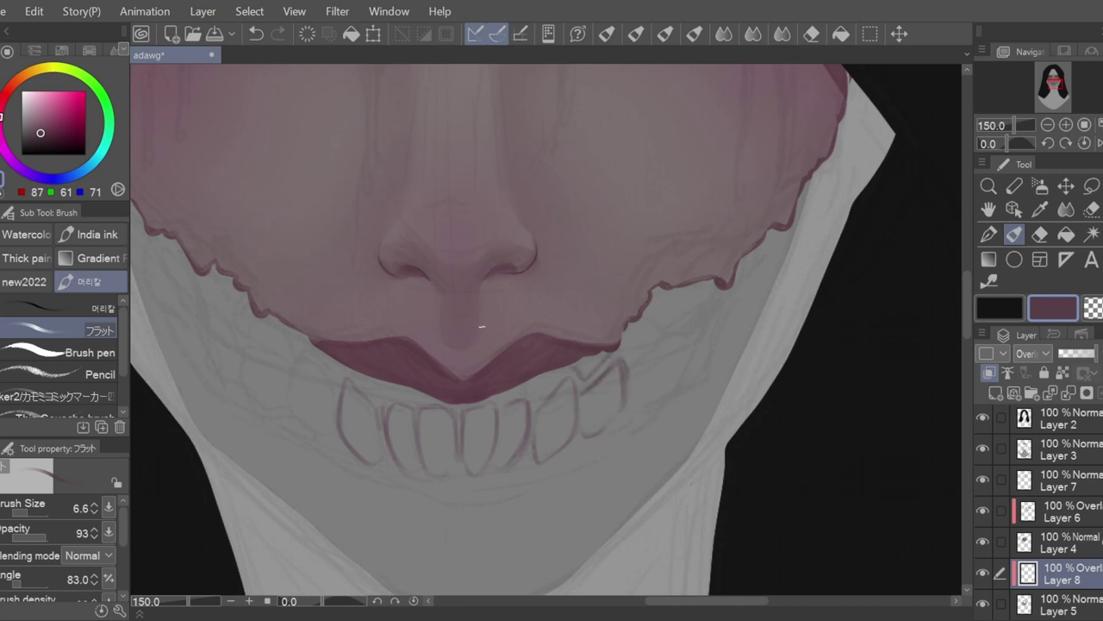
- Outline the upper side teeth directly below the torn skin edge on both cheeks
mouse_move(306, 334)
mouse_down()
mouse_move(336, 379)
mouse_move(290, 384)
mouse_move(331, 434)
mouse_up()
mouse_move(624, 331)
mouse_down()
mouse_move(638, 347)
mouse_move(670, 298)
mouse_up()
mouse_move(671, 298)
mouse_down()
mouse_move(679, 314)
mouse_move(712, 282)
mouse_up()
drag(250, 303, 259, 356)
drag(207, 277, 240, 322)
drag(246, 293, 244, 325)
- Outline the remaining lower side teeth along both sides of the jaw to complete the wide grin
scroll(237, 281, up, 5)
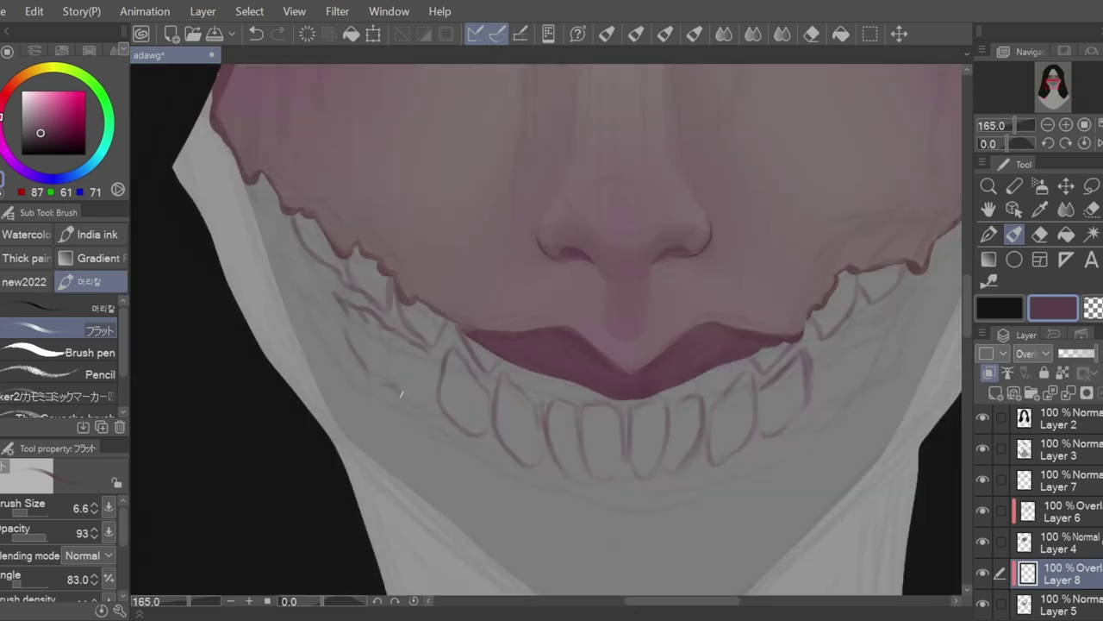
drag(506, 408, 323, 408)
mouse_move(633, 401)
mouse_down()
mouse_move(727, 301)
mouse_move(673, 327)
mouse_move(785, 213)
mouse_up()
drag(739, 278, 736, 317)
scroll(586, 362, down, 3)
scroll(370, 345, up, 2)
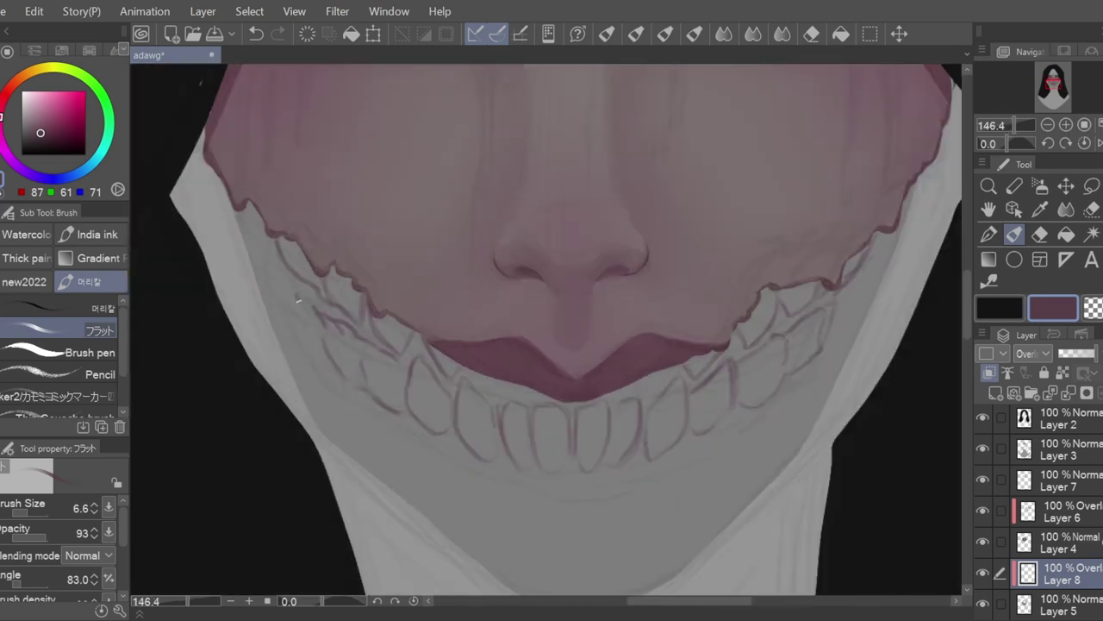
- Shade the gaps between the teeth, torn skin and lips, and add short root lines beneath the front teeth
mouse_move(280, 272)
mouse_down()
mouse_move(379, 343)
mouse_move(535, 402)
mouse_move(682, 367)
mouse_up()
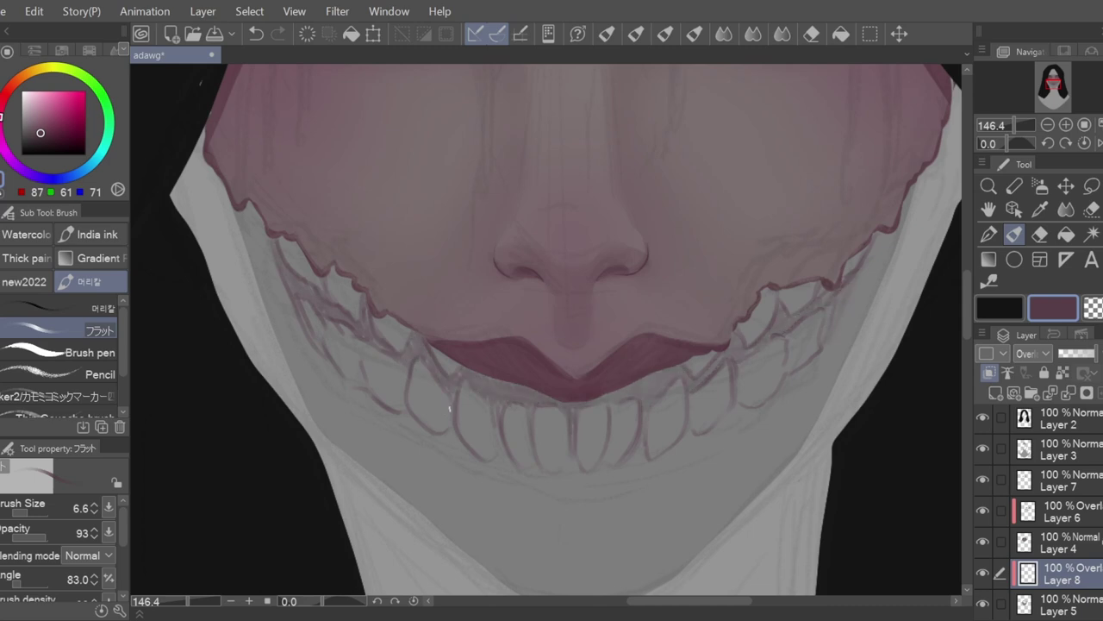
scroll(449, 410, down, 4)
scroll(596, 461, up, 3)
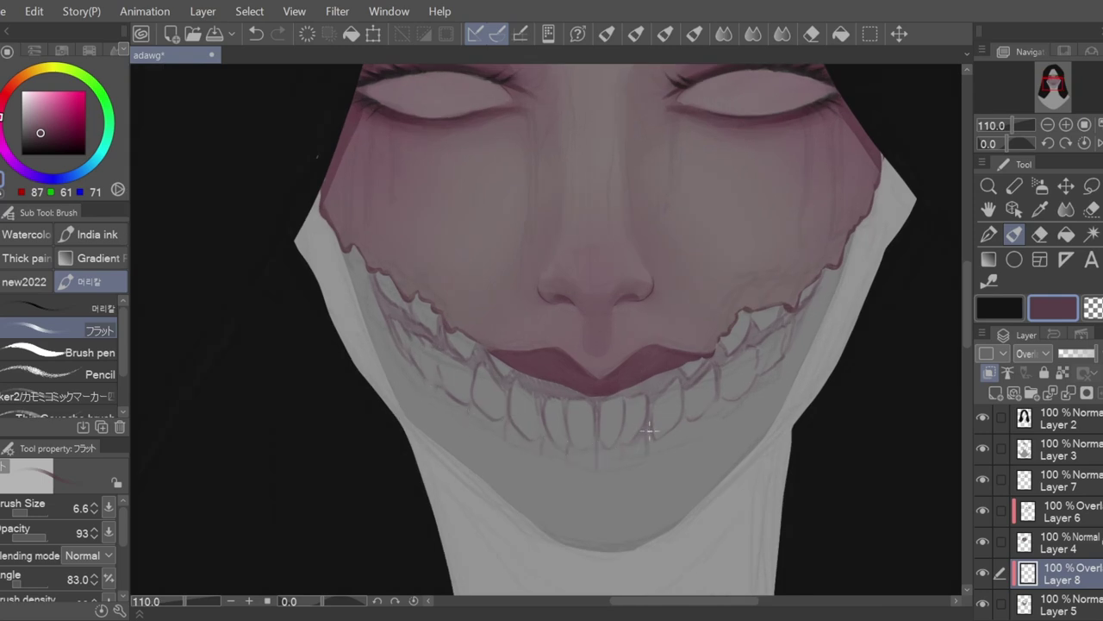
- Enlarge the フラット brush to 30.1 and shade both outer edges of the jaw from the cheeks toward the chin
click(34, 513)
mouse_move(349, 255)
mouse_down()
mouse_move(362, 315)
mouse_move(424, 436)
mouse_move(506, 500)
mouse_up()
drag(854, 255, 776, 428)
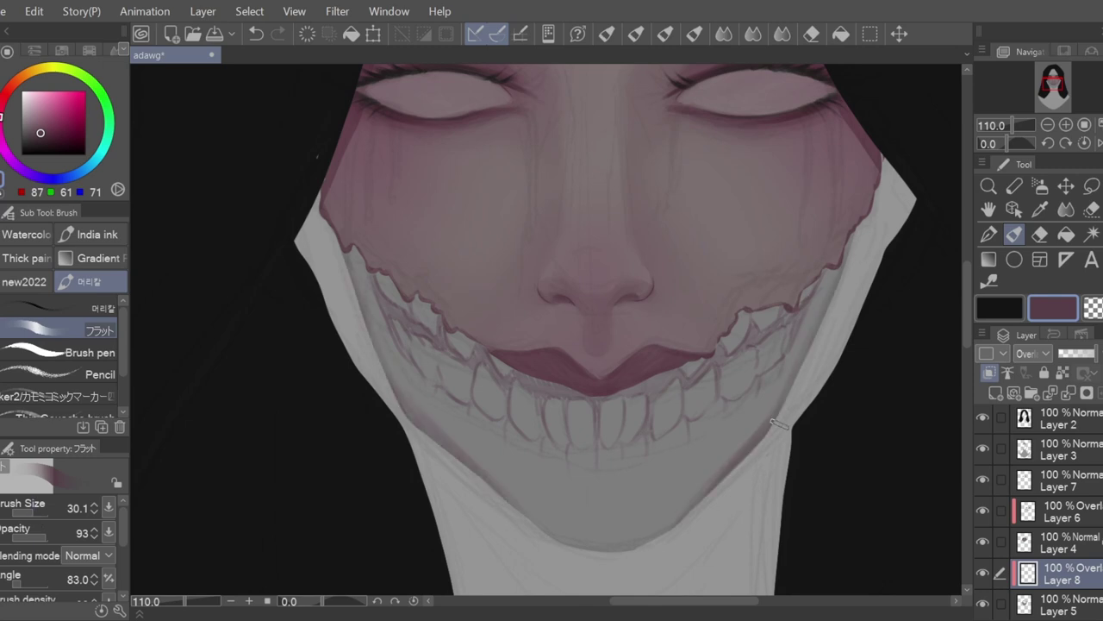
scroll(824, 345, down, 4)
scroll(978, 407, up, 1)
scroll(888, 377, up, 3)
scroll(888, 377, up, 1)
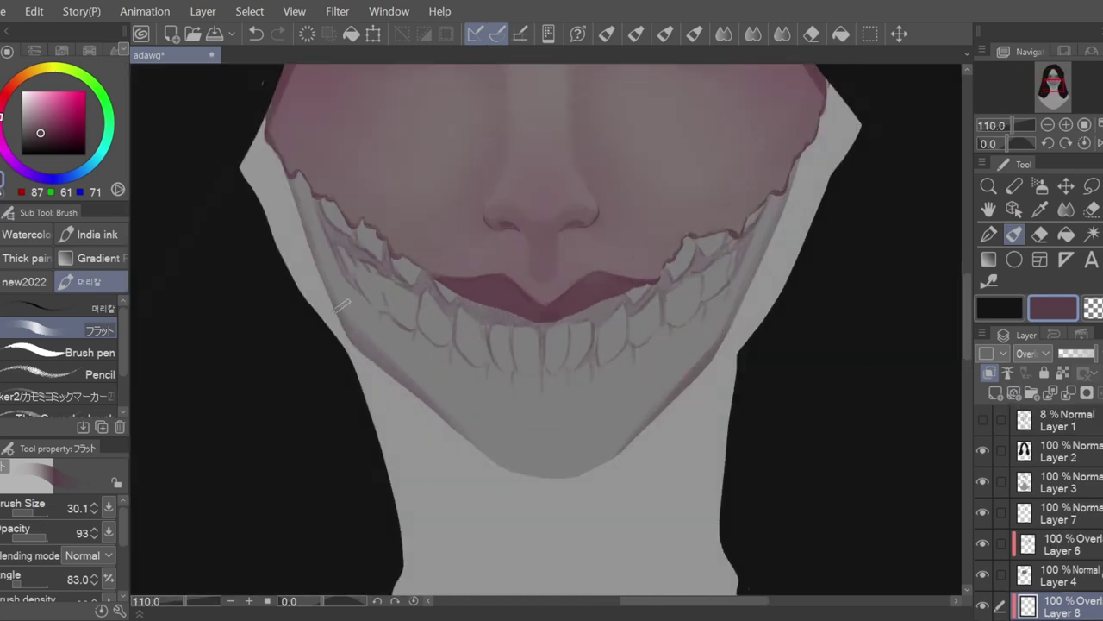
mouse_move(311, 205)
mouse_down()
mouse_move(334, 296)
mouse_move(381, 356)
mouse_up()
drag(760, 233, 719, 338)
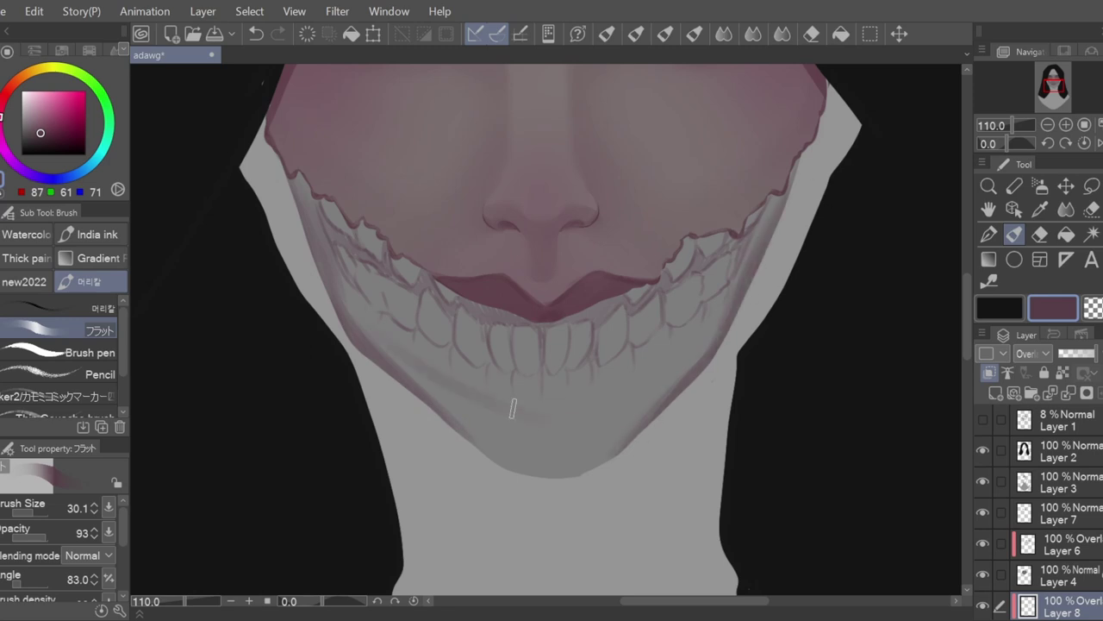
- Blur the shadow band below the teeth and soften the chin shading with transparent colour
key(j)
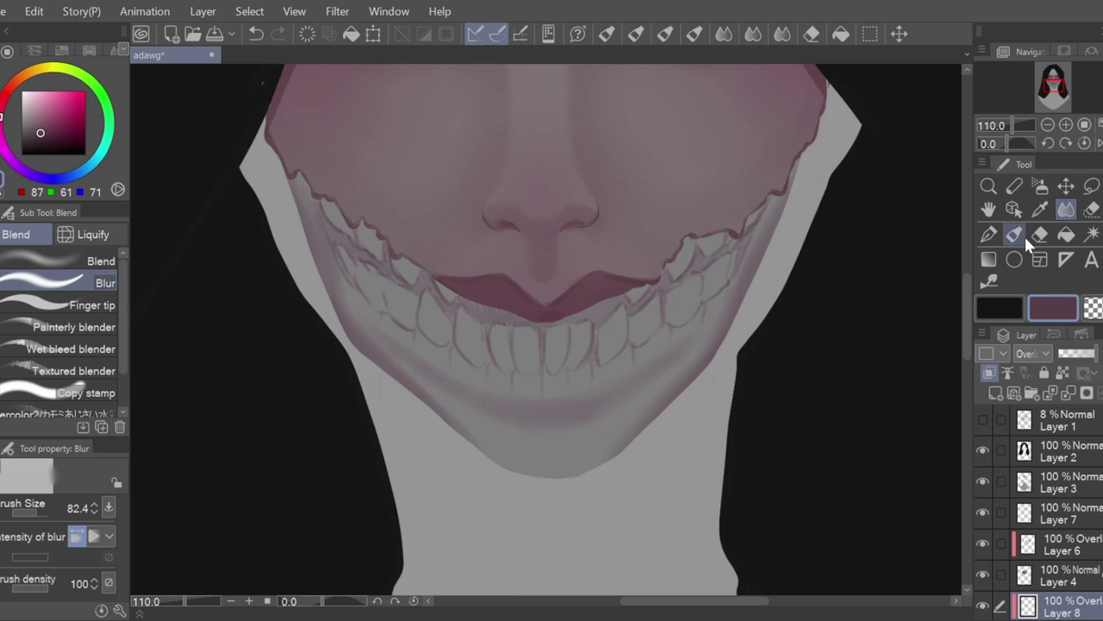
key(b)
drag(427, 404, 464, 435)
scroll(532, 443, down, 5)
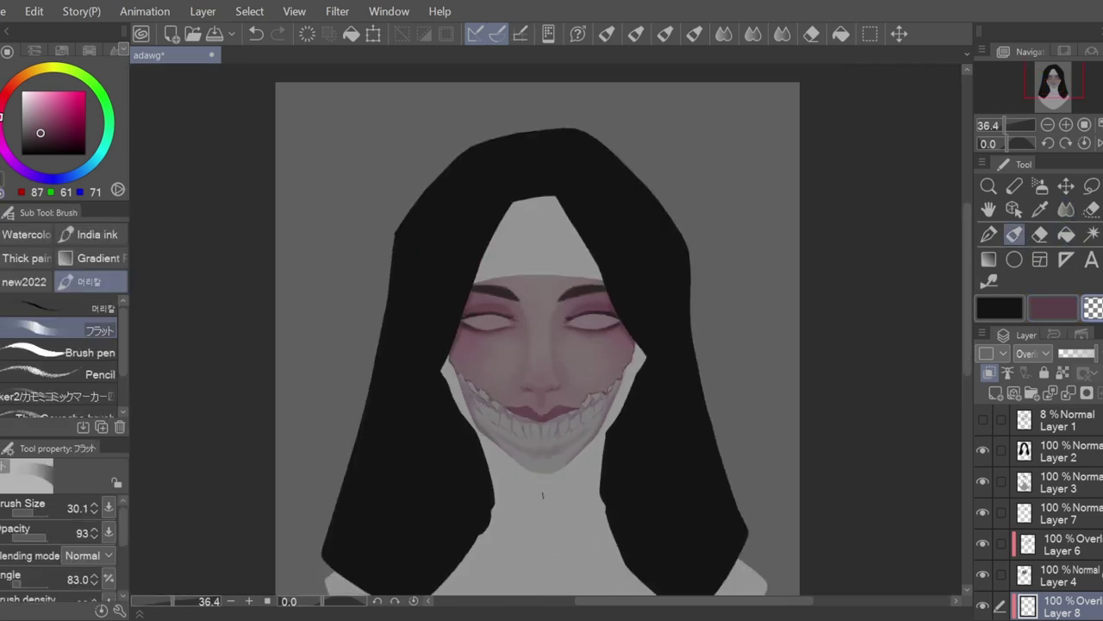
- Shade the teeth and root area in plum on one side, mirror the canvas, and shade the other side
scroll(490, 468, up, 5)
key(x)
mouse_move(441, 221)
mouse_down()
mouse_move(490, 286)
mouse_move(499, 249)
mouse_move(530, 299)
mouse_move(564, 306)
mouse_up()
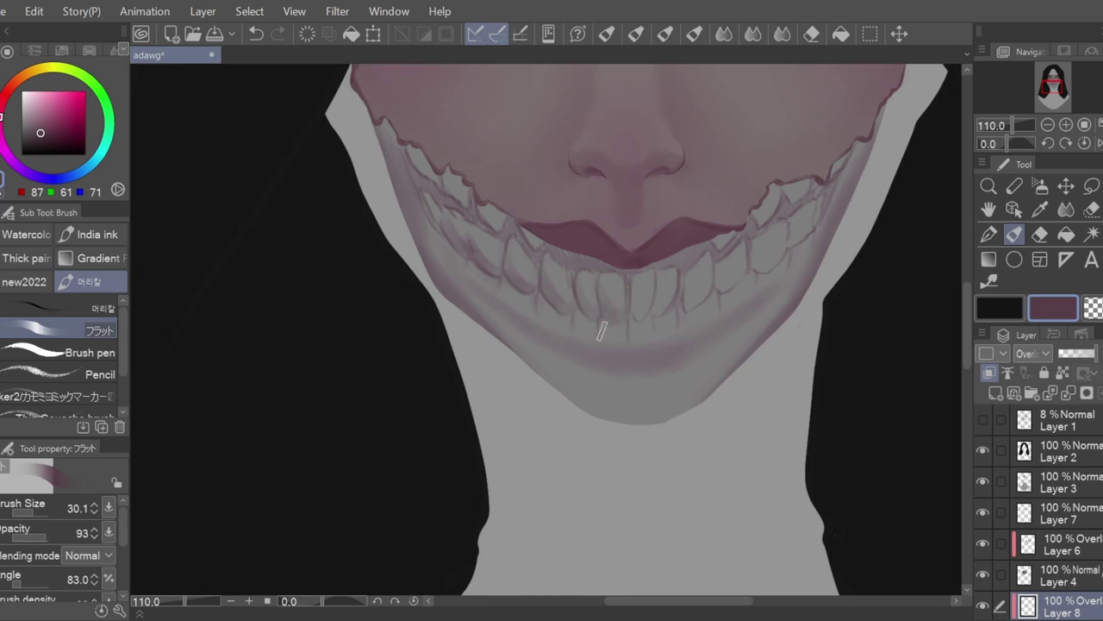
click(1097, 144)
mouse_move(415, 281)
mouse_down()
mouse_move(454, 321)
mouse_move(429, 343)
mouse_move(401, 306)
mouse_move(373, 308)
mouse_up()
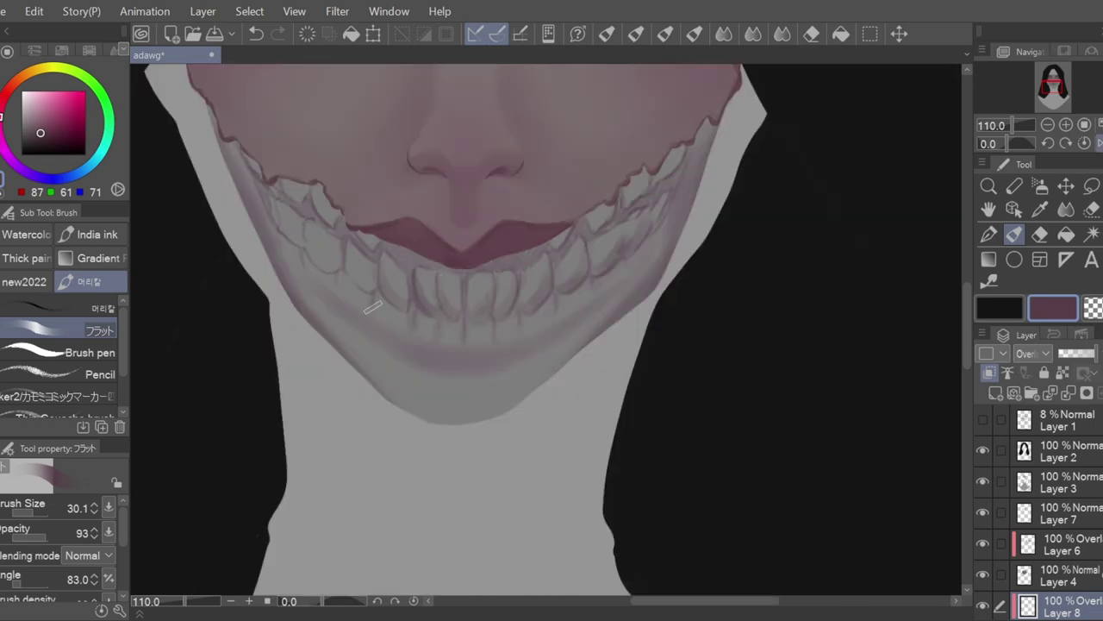
- Deepen the shadows at both sides of the jaw and along the teeth beneath the torn skin and lips
drag(212, 116, 271, 260)
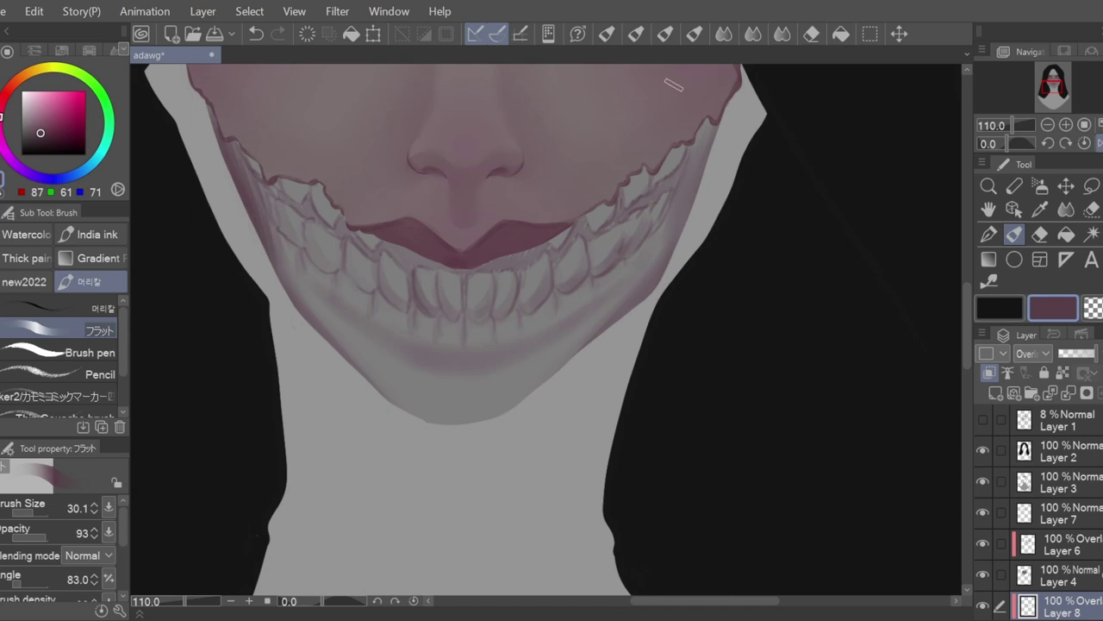
mouse_move(712, 129)
mouse_down()
mouse_move(673, 265)
mouse_move(693, 158)
mouse_up()
drag(247, 157, 326, 194)
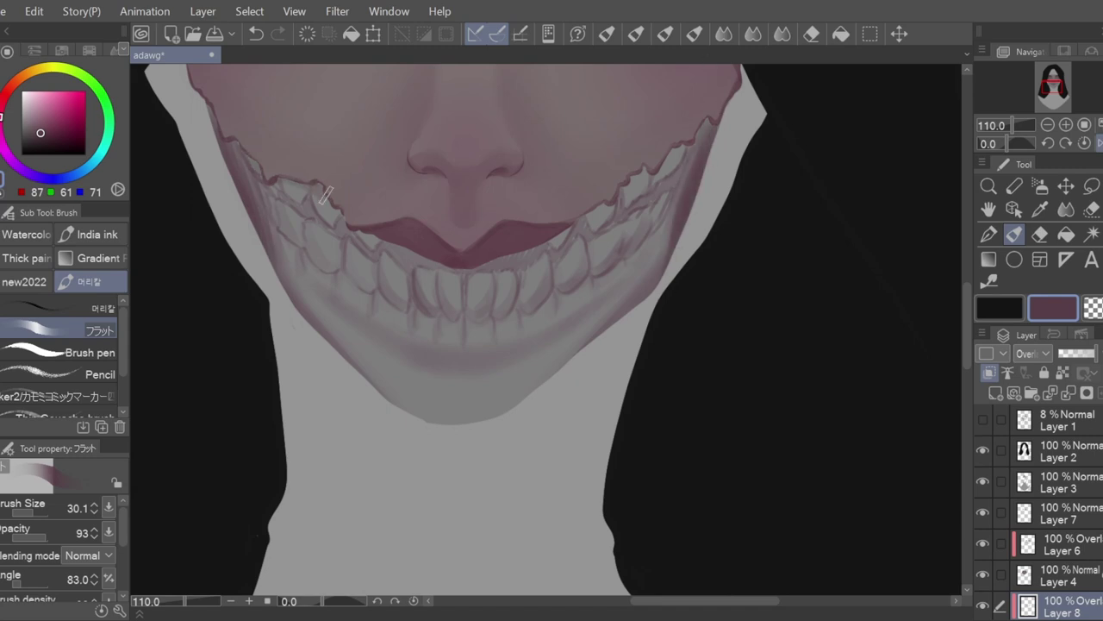
mouse_move(388, 243)
mouse_down()
mouse_move(483, 256)
mouse_move(542, 243)
mouse_up()
drag(668, 180, 620, 211)
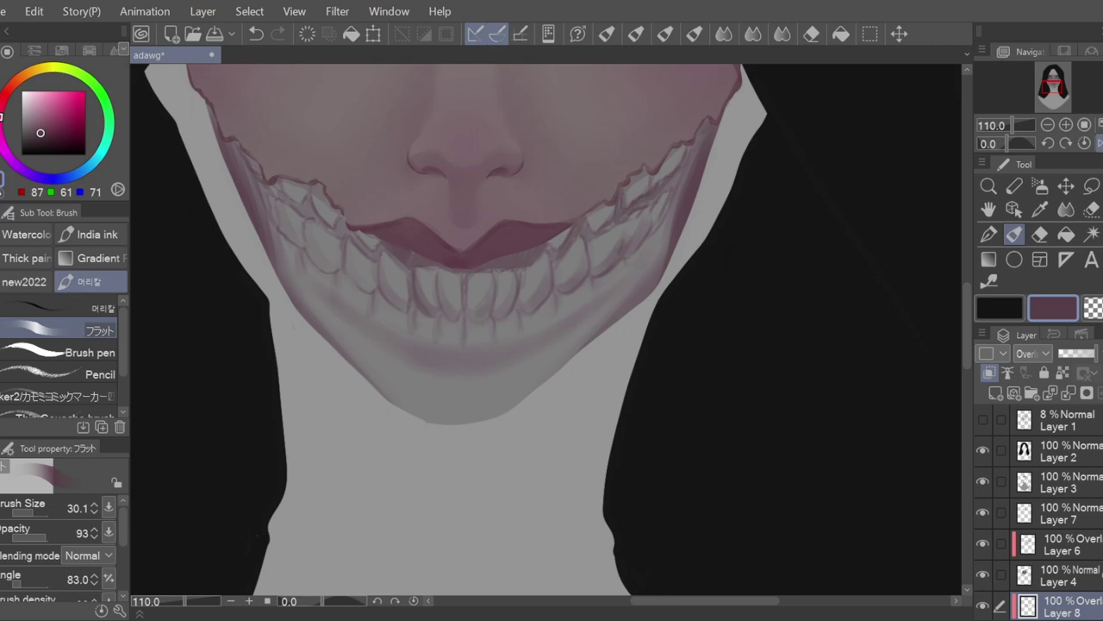
- Mirror the canvas back and add broad plum shading over the lower jaw with the brush enlarged to 190.7
key(h)
drag(819, 193, 735, 241)
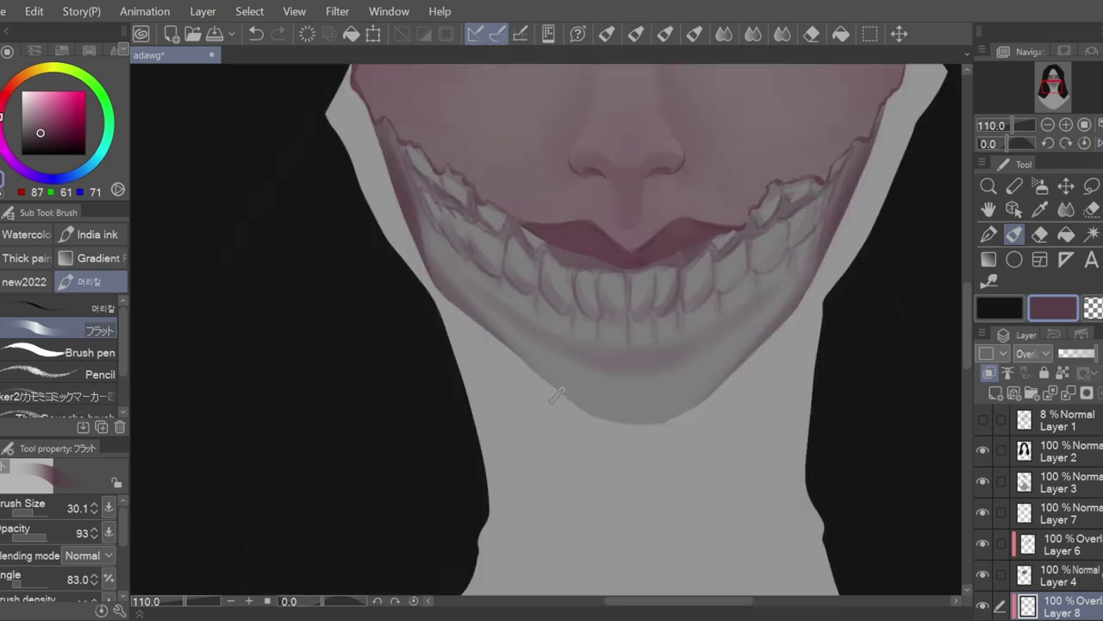
click(39, 513)
mouse_move(489, 285)
mouse_down()
mouse_move(537, 339)
mouse_move(692, 320)
mouse_move(844, 187)
mouse_up()
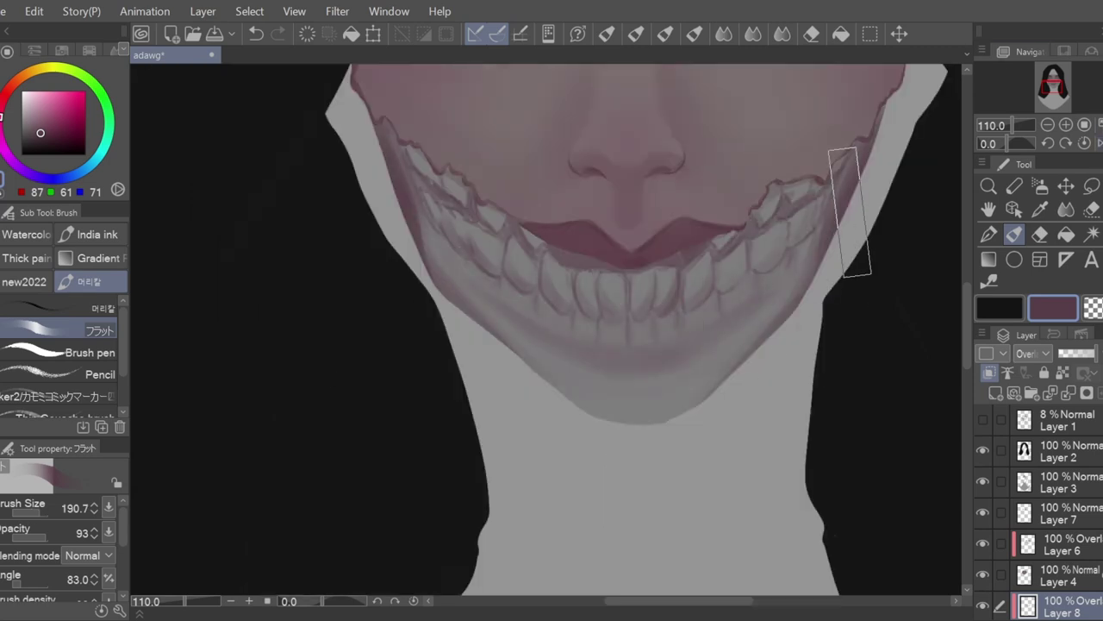
mouse_move(537, 327)
mouse_down()
mouse_move(710, 354)
mouse_move(590, 388)
mouse_up()
- Lighten the chin with transparent colour at brush size 49.8 and blur the edges of the shading
click(1094, 308)
key(bracketleft)
key(bracketleft)
key(bracketleft)
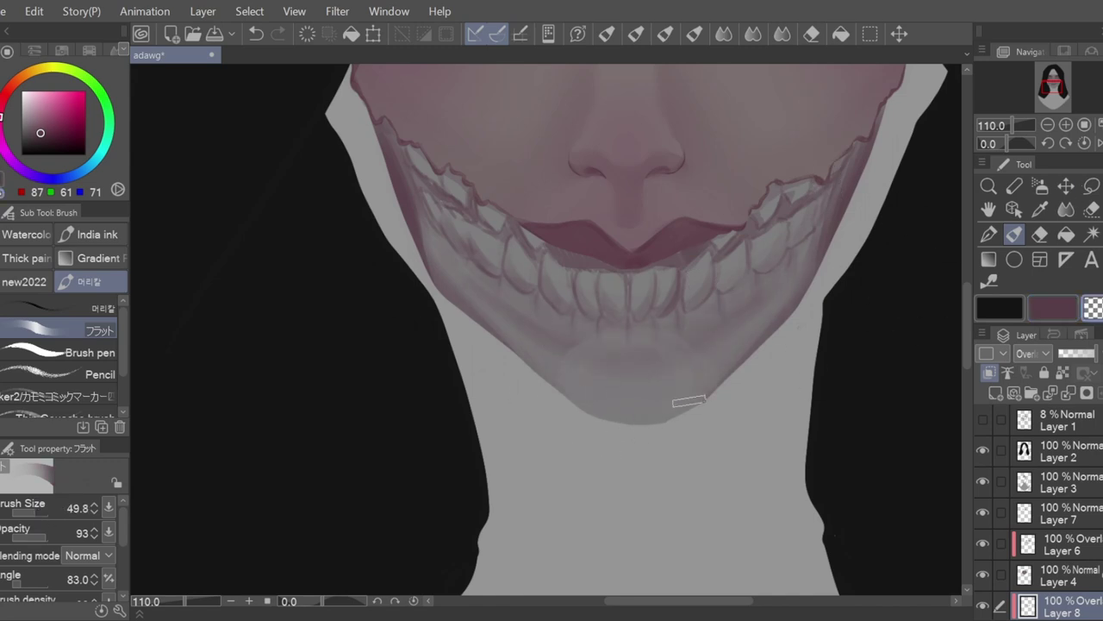
key(j)
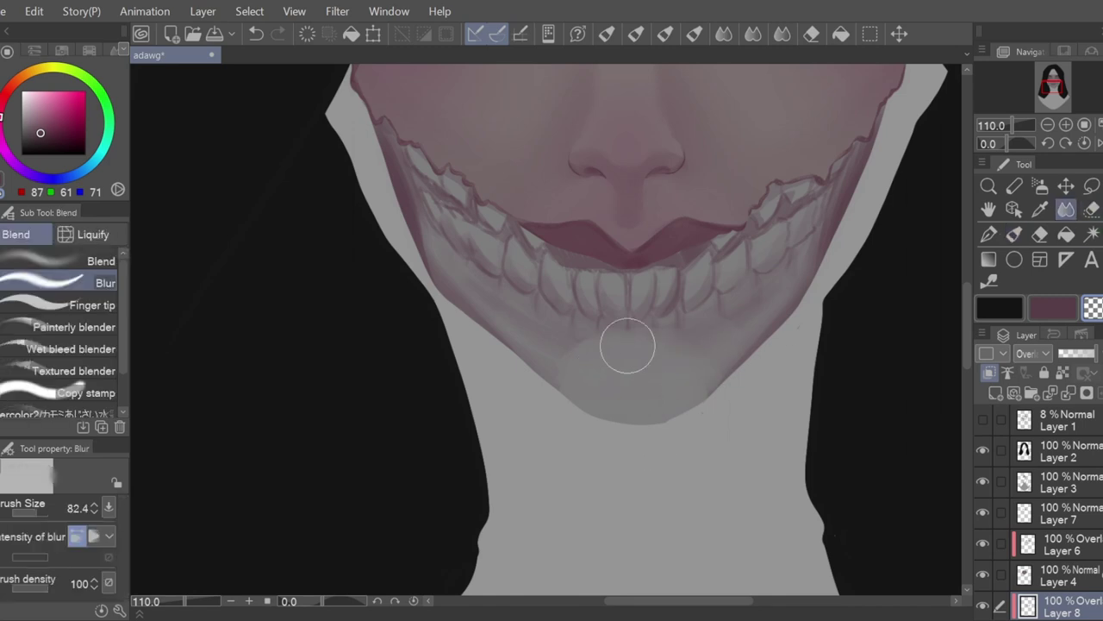
scroll(695, 231, down, 7)
scroll(761, 215, up, 2)
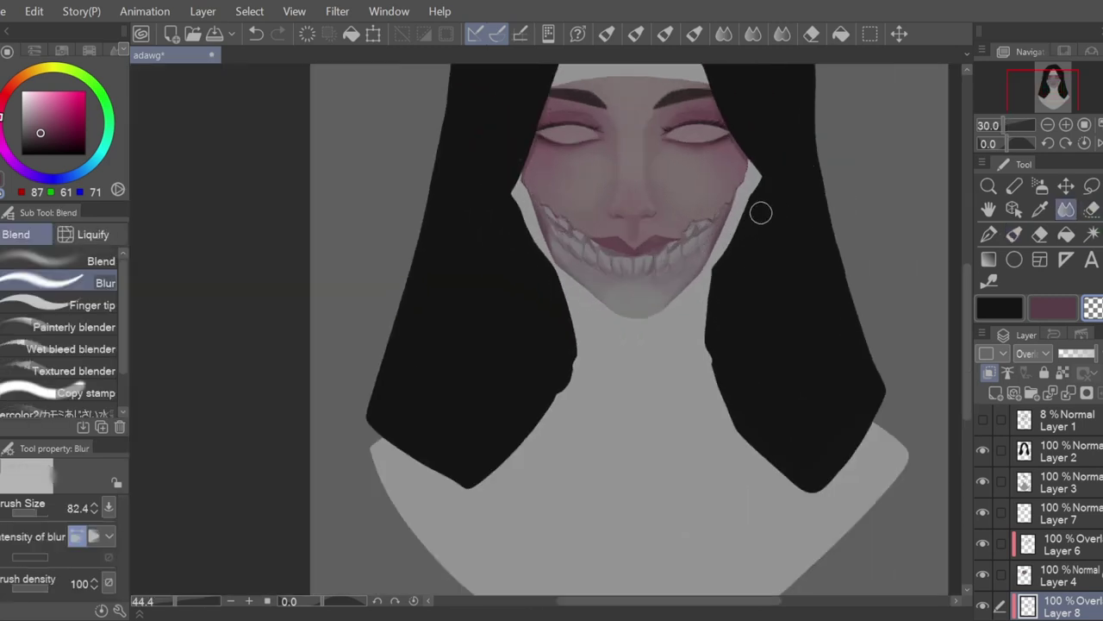
scroll(603, 175, up, 4)
click(1067, 544)
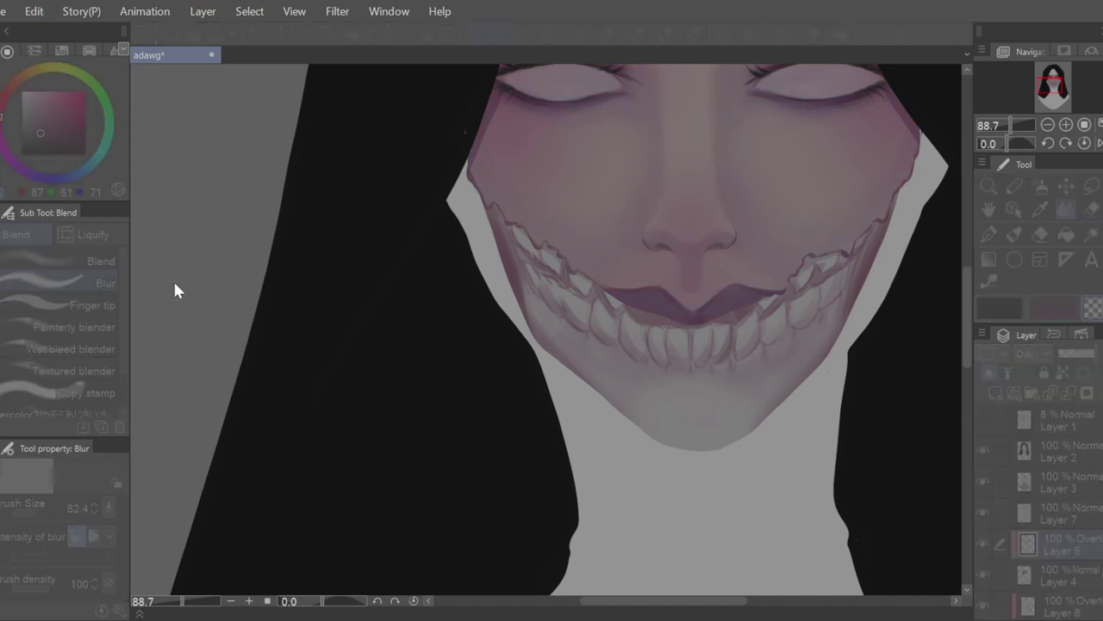
click(175, 290)
click(1039, 601)
click(986, 540)
click(985, 540)
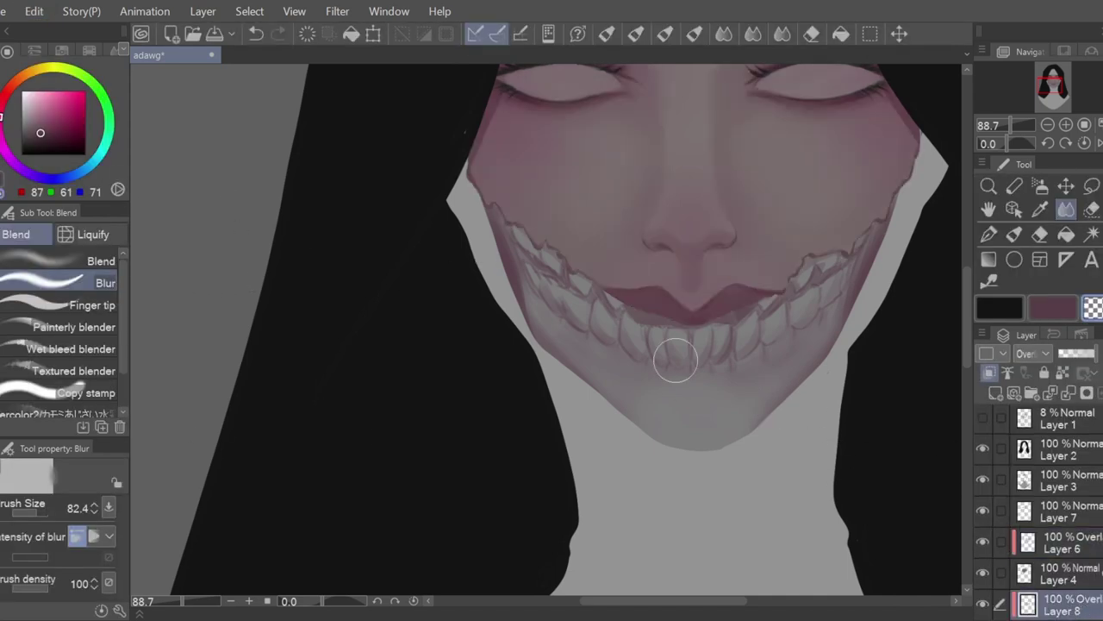
- Recolour Layer 8's teeth and jaw shading to a cool blue-grey with a colour adjustment, and sample the dark blue tone
click(34, 13)
click(395, 445)
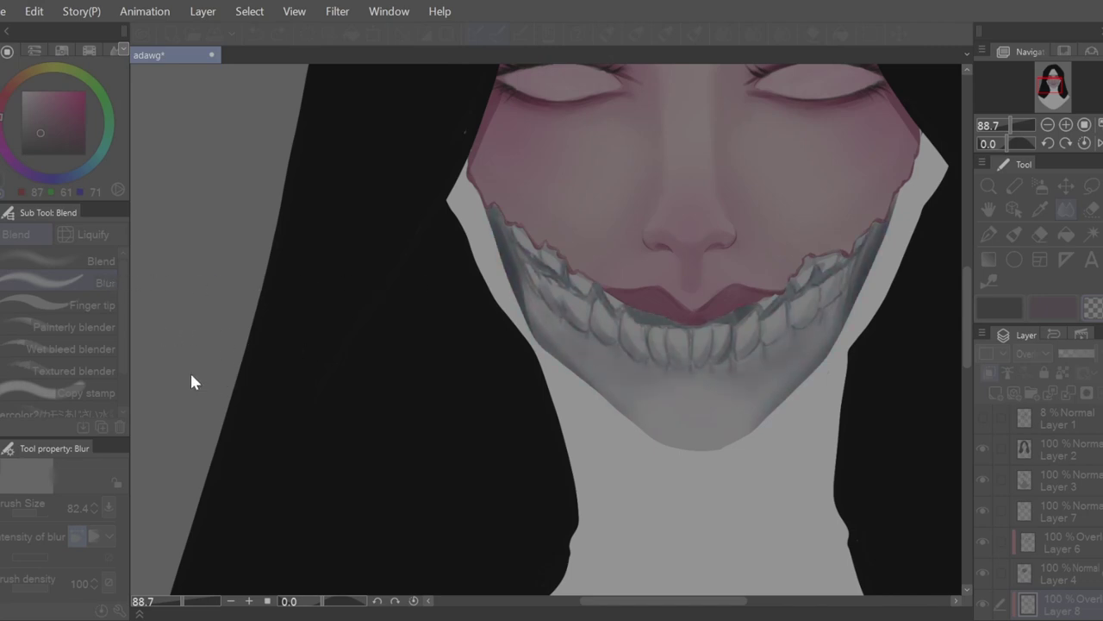
click(483, 257)
scroll(483, 264, up, 1)
alt+click(521, 268)
- Try Layer 8 in the Add (Glow) blending mode and return it to Overlay
scroll(789, 424, down, 4)
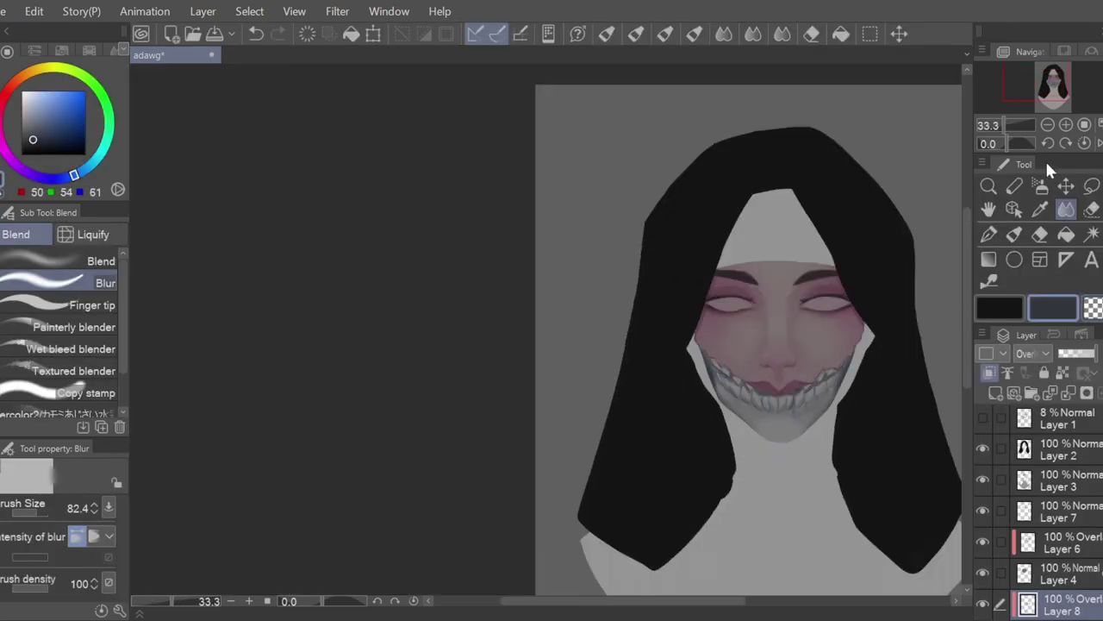
scroll(859, 368, up, 4)
scroll(1043, 351, down, 14)
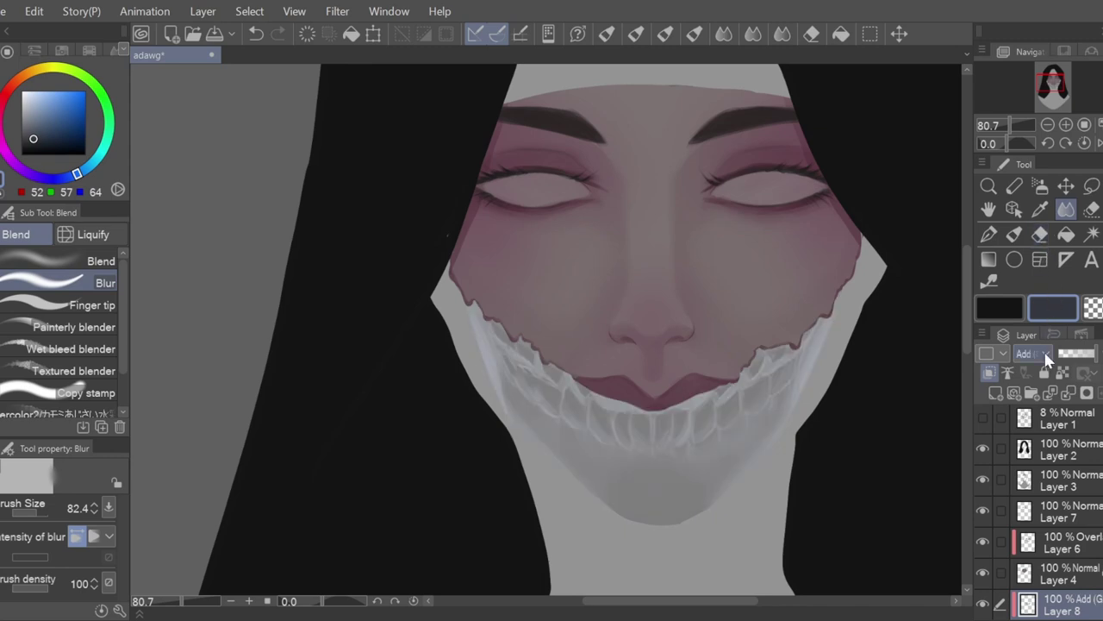
scroll(802, 471, up, 2)
- Deepen the dark blue shading along the outer side of the jaw with the フラット brush at size 49.8
click(1014, 234)
drag(250, 180, 283, 296)
drag(321, 376, 379, 438)
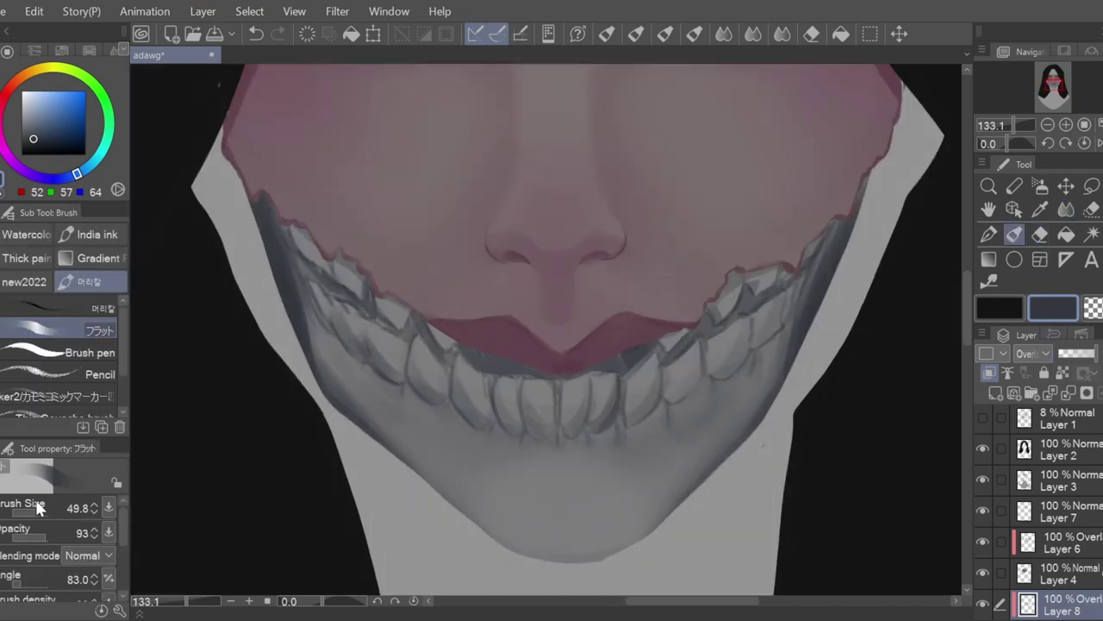
- Reduce the brush size to 18.2 and darken the shadows beneath the torn skin and around the side and lower teeth
drag(38, 509, 31, 512)
mouse_move(280, 222)
mouse_down()
mouse_move(414, 335)
mouse_move(506, 368)
mouse_move(570, 371)
mouse_move(647, 302)
mouse_move(659, 351)
mouse_move(729, 278)
mouse_up()
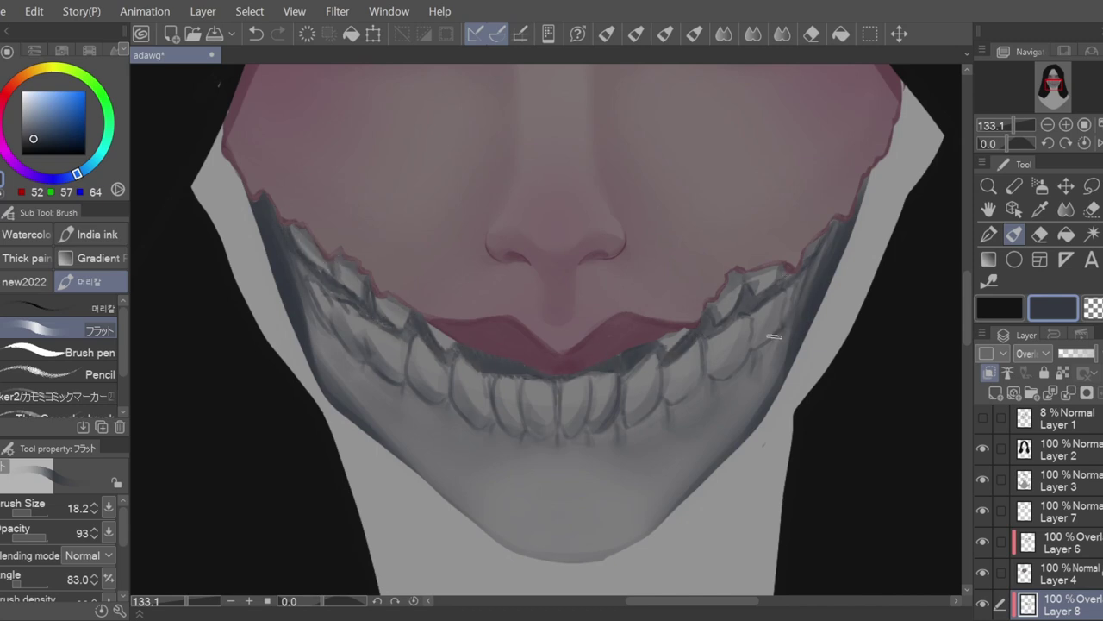
drag(775, 336, 692, 395)
drag(317, 318, 491, 423)
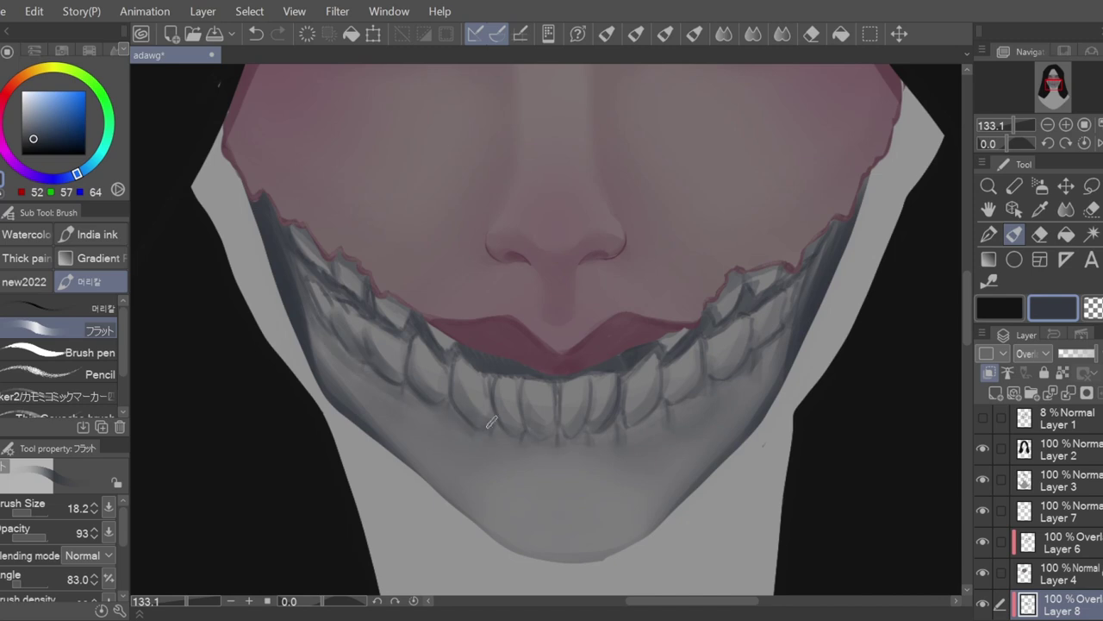
- Outline the individual teeth in dark blue with the G-pen at size 6.6, working across both sides of the mouth
key(p)
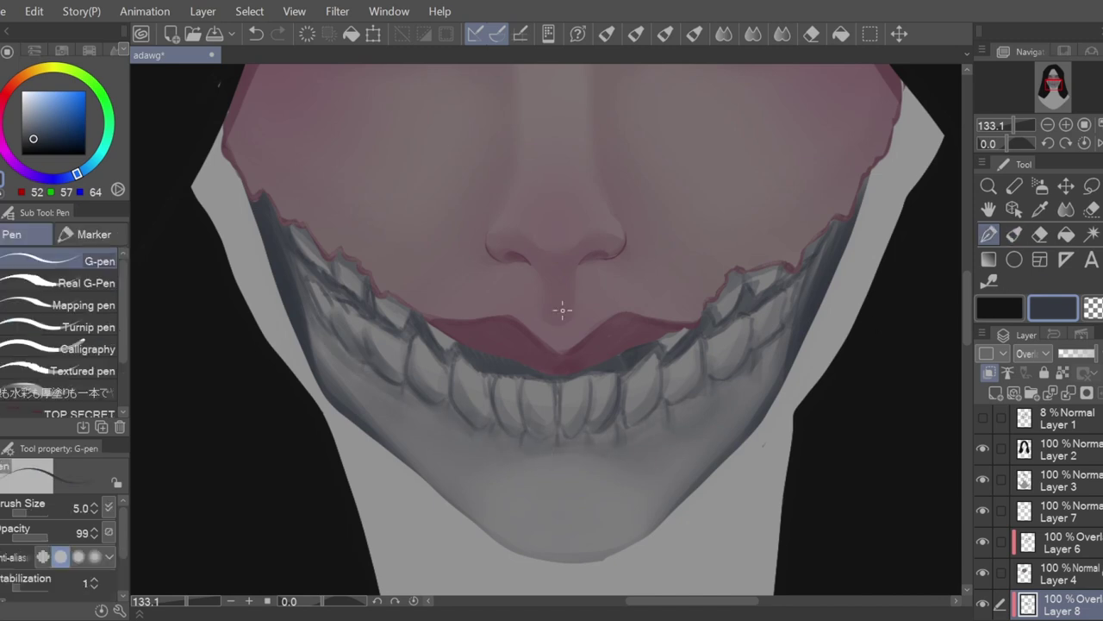
scroll(422, 368, down, 4)
scroll(404, 301, up, 6)
click(25, 513)
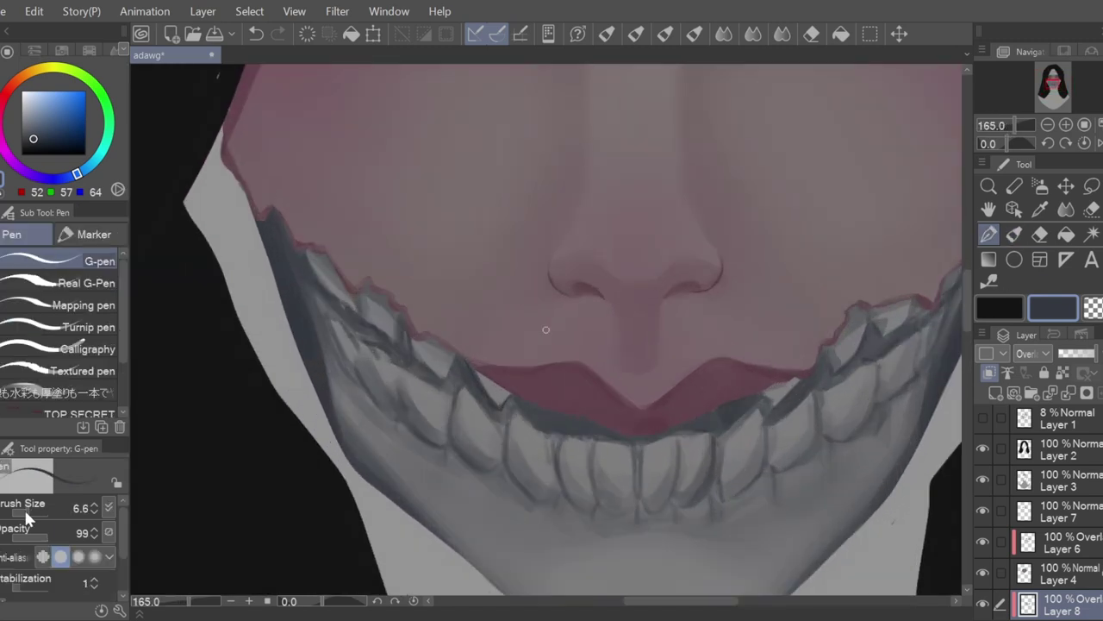
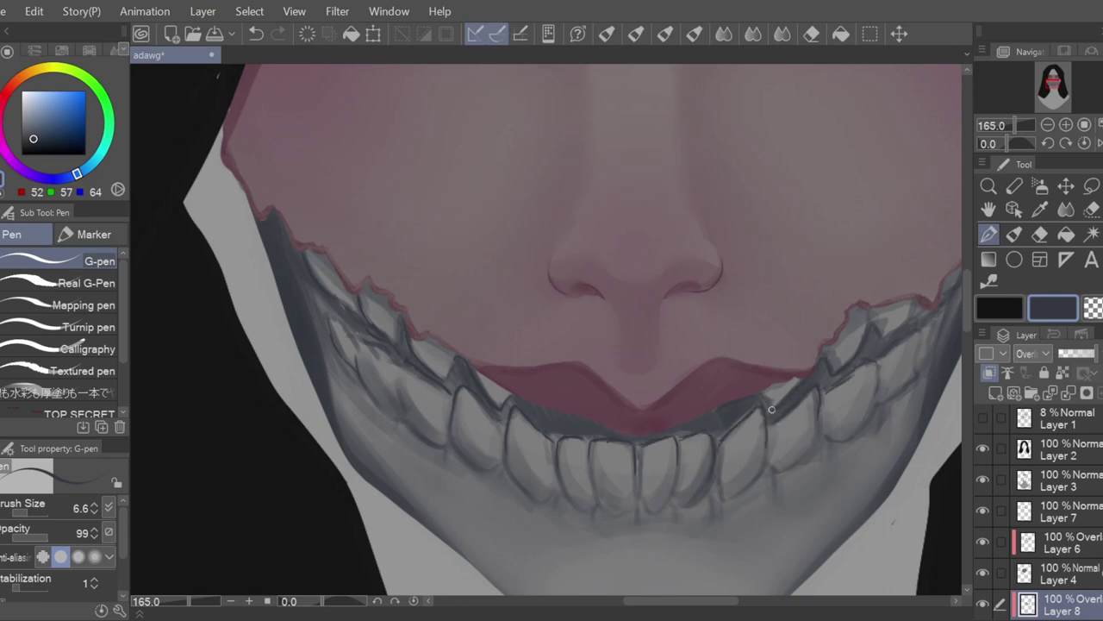
drag(739, 604, 753, 603)
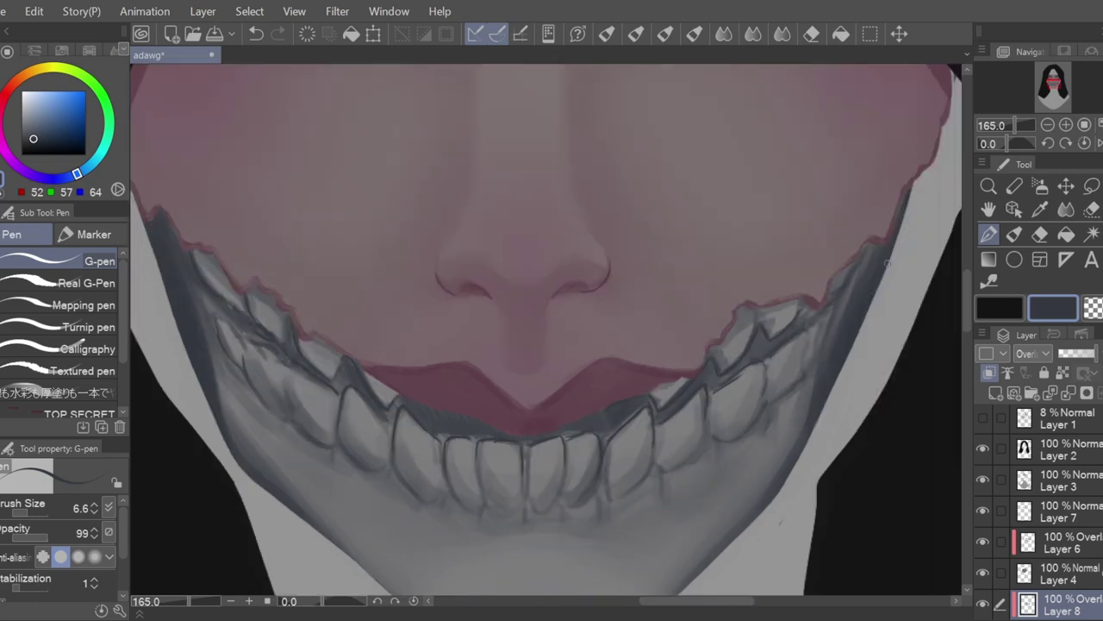
- Fill the gaps above the teeth under the torn skin and lips with dark blue using the G-pen at size 13.0
key(])
drag(241, 314, 293, 356)
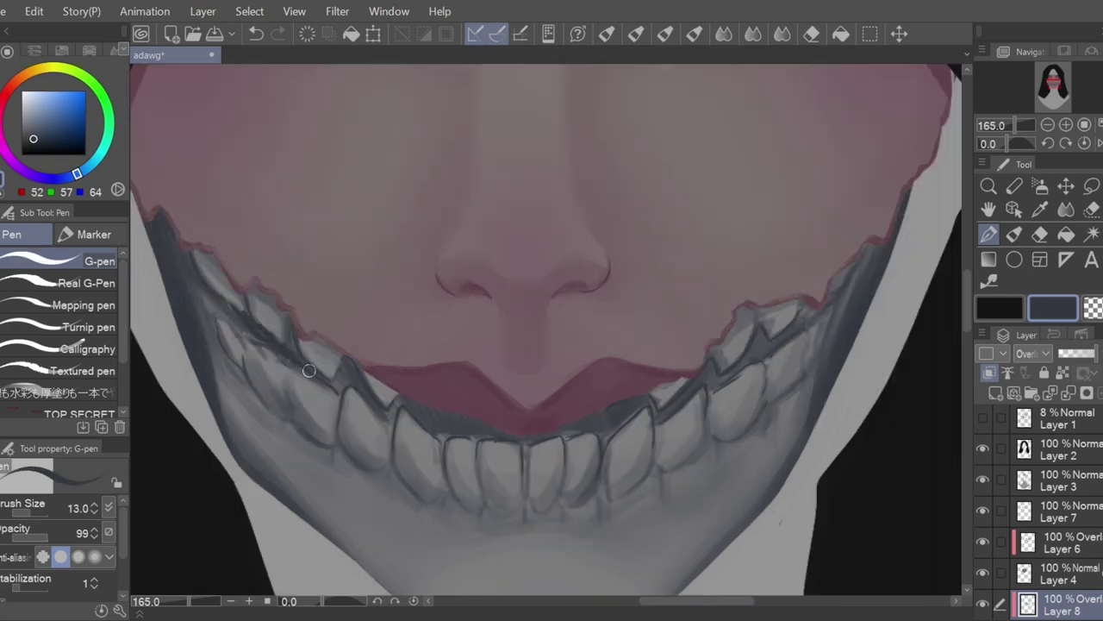
mouse_move(367, 394)
mouse_down()
mouse_move(425, 424)
mouse_move(457, 420)
mouse_up()
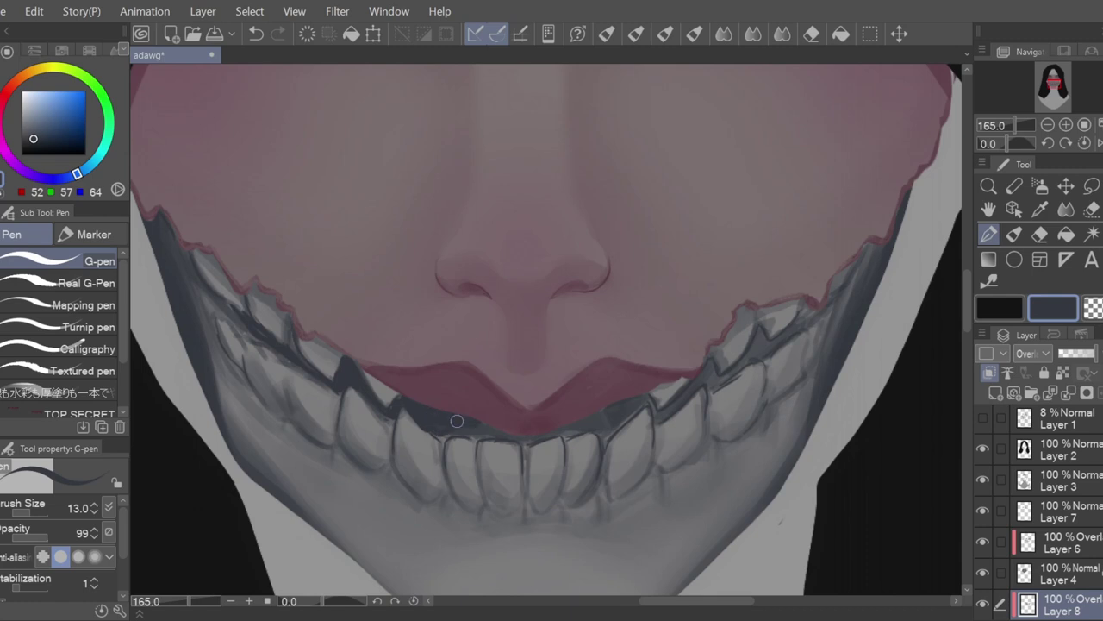
mouse_move(529, 438)
mouse_down()
mouse_move(594, 425)
mouse_move(762, 347)
mouse_move(745, 364)
mouse_move(810, 318)
mouse_up()
key(ctrl+z)
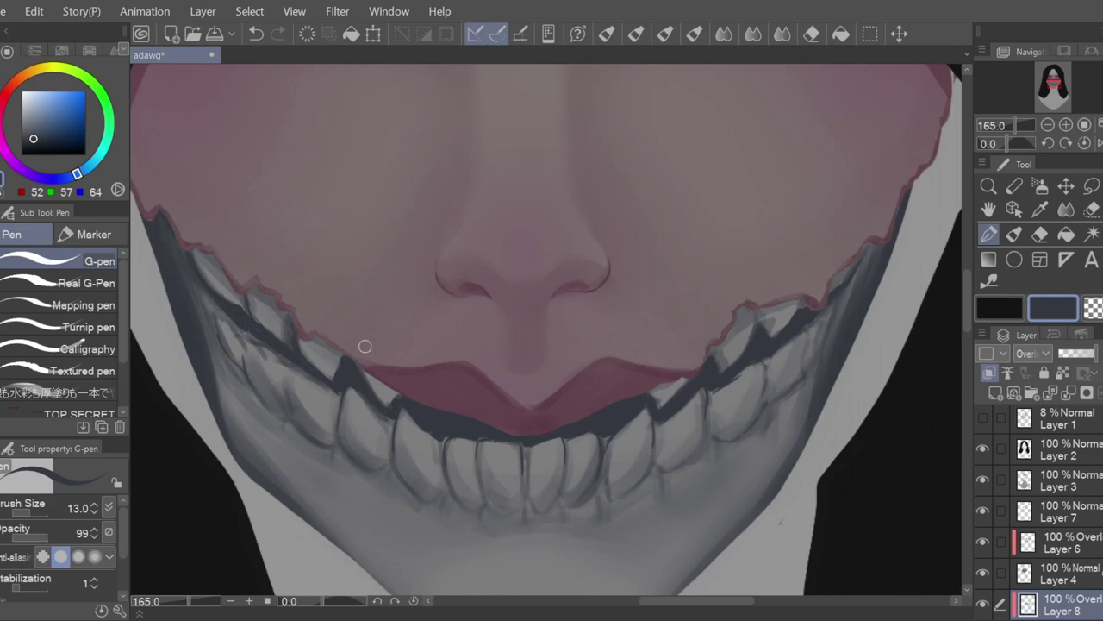
- Select the フラット brush at size 18.2 with transparent colour for refining the teeth shading
scroll(364, 346, down, 5)
scroll(407, 358, up, 5)
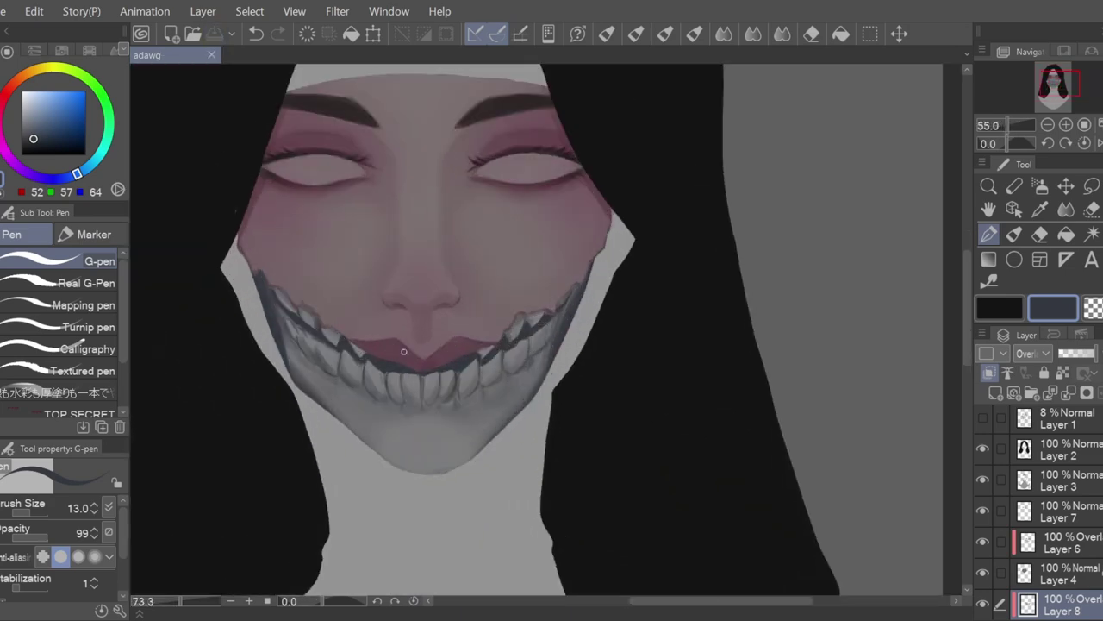
key(b)
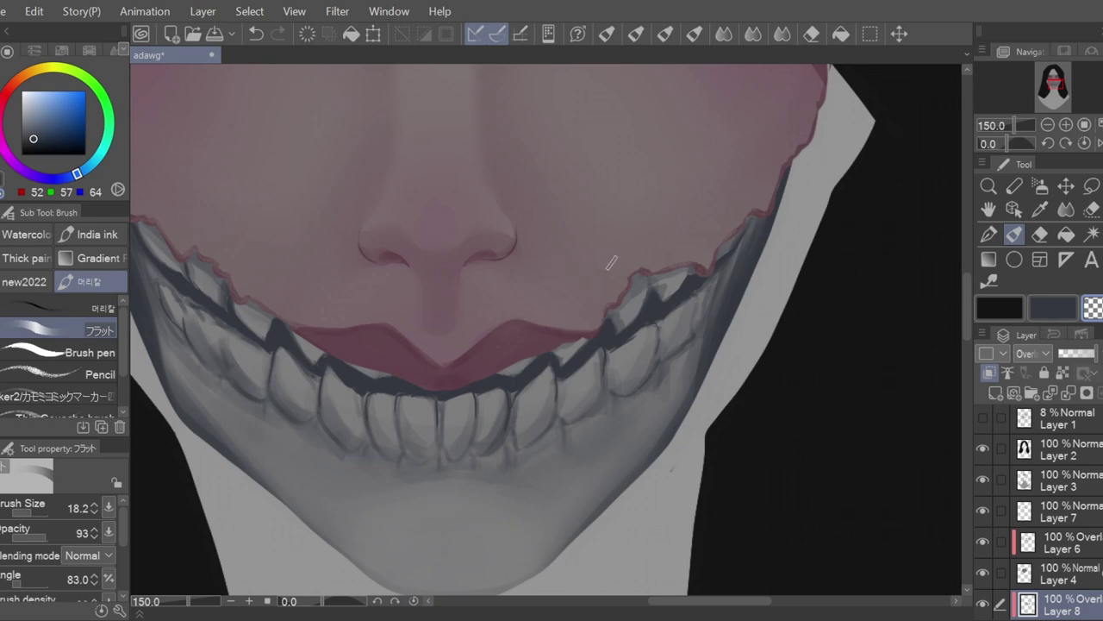
- Save the illustration in its current state
key(c)
scroll(514, 363, down, 5)
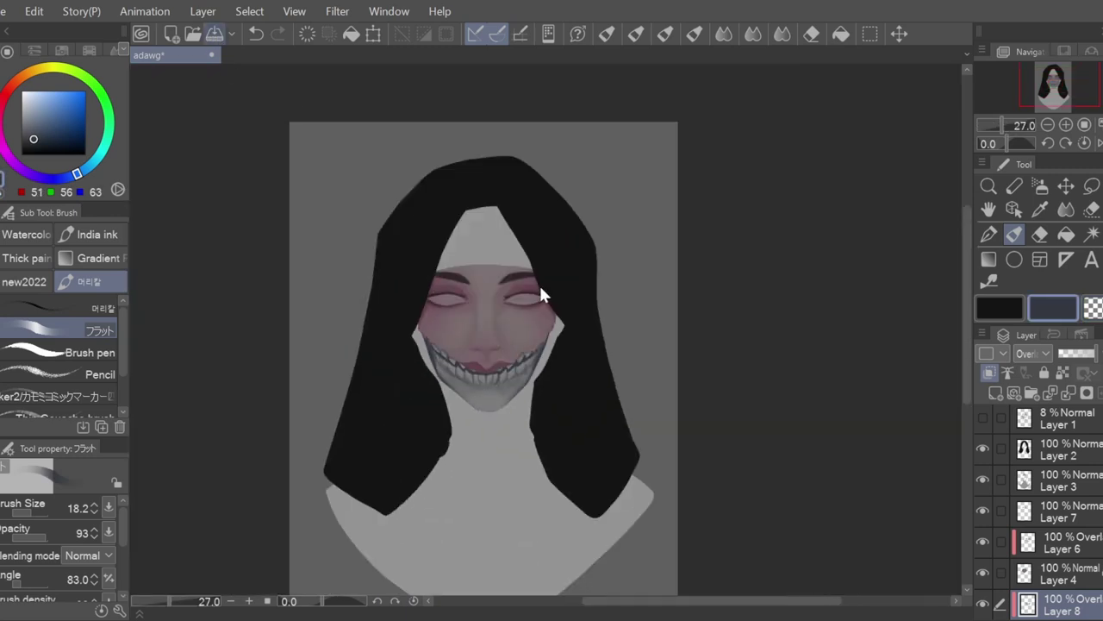
key(ctrl+s)
scroll(486, 385, up, 3)
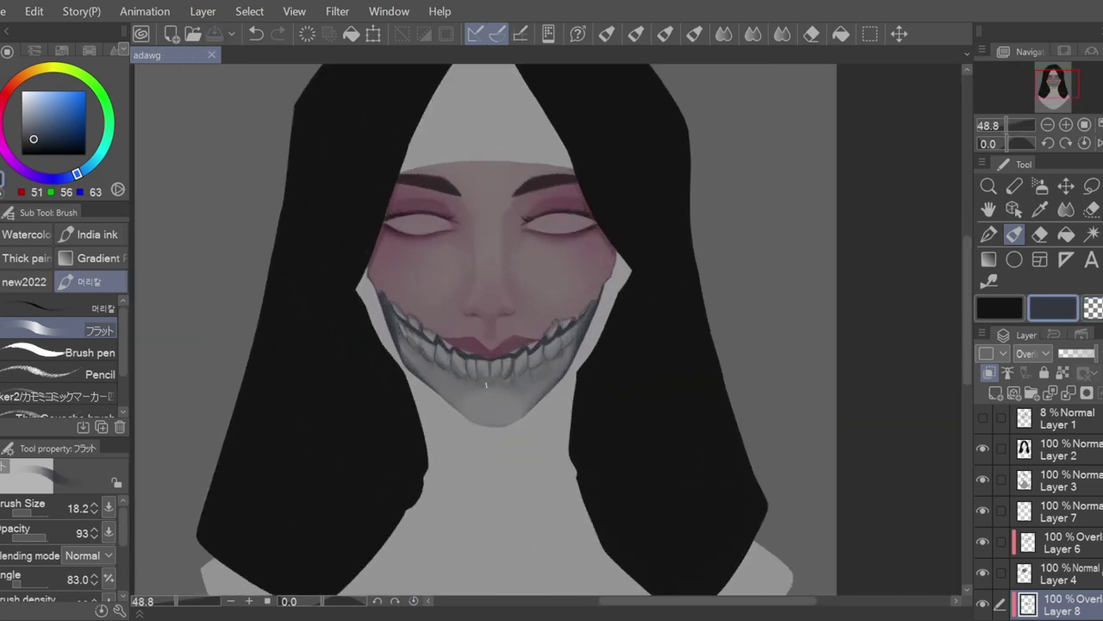
- Add a new raster layer clipped to Layer 3, the white cloth layer
click(1076, 490)
key(ctrl+shift+n)
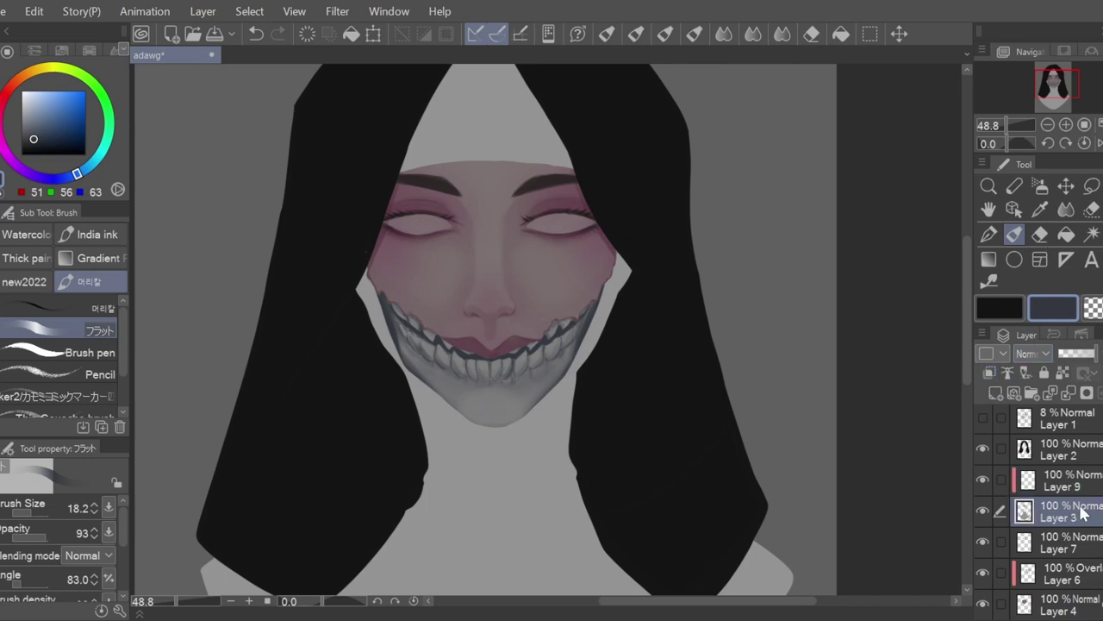
- On Layer 3, try a dark grey (RGB 85, 83, 80) shadow beneath the chin using the Noise airbrush at size 617.6
click(1065, 511)
click(39, 69)
click(27, 130)
click(25, 133)
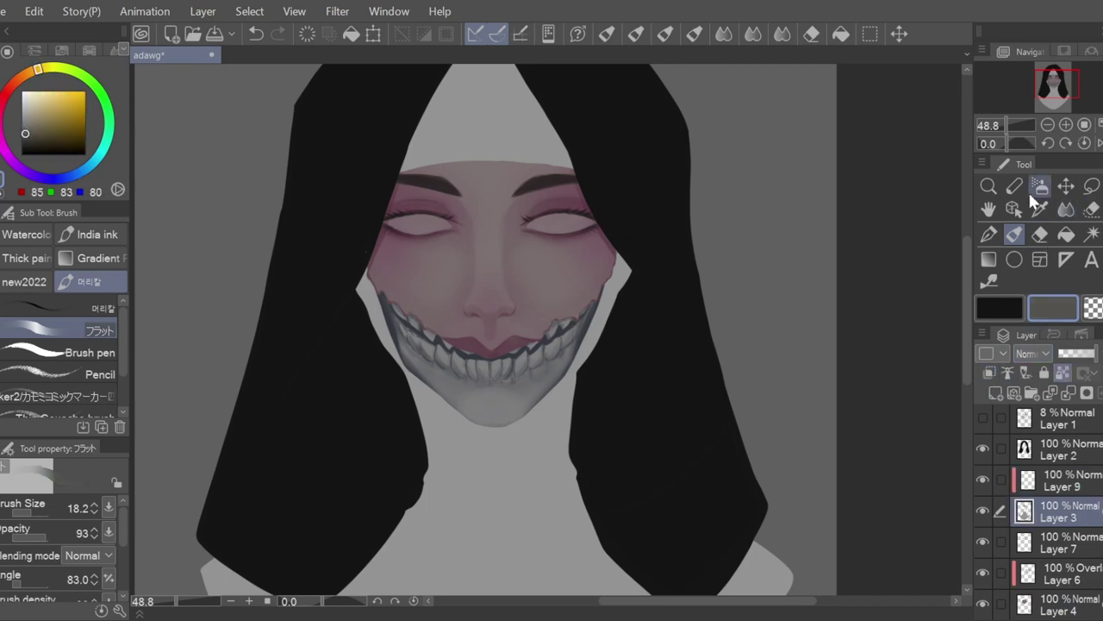
click(1039, 188)
click(59, 362)
click(43, 512)
click(21, 558)
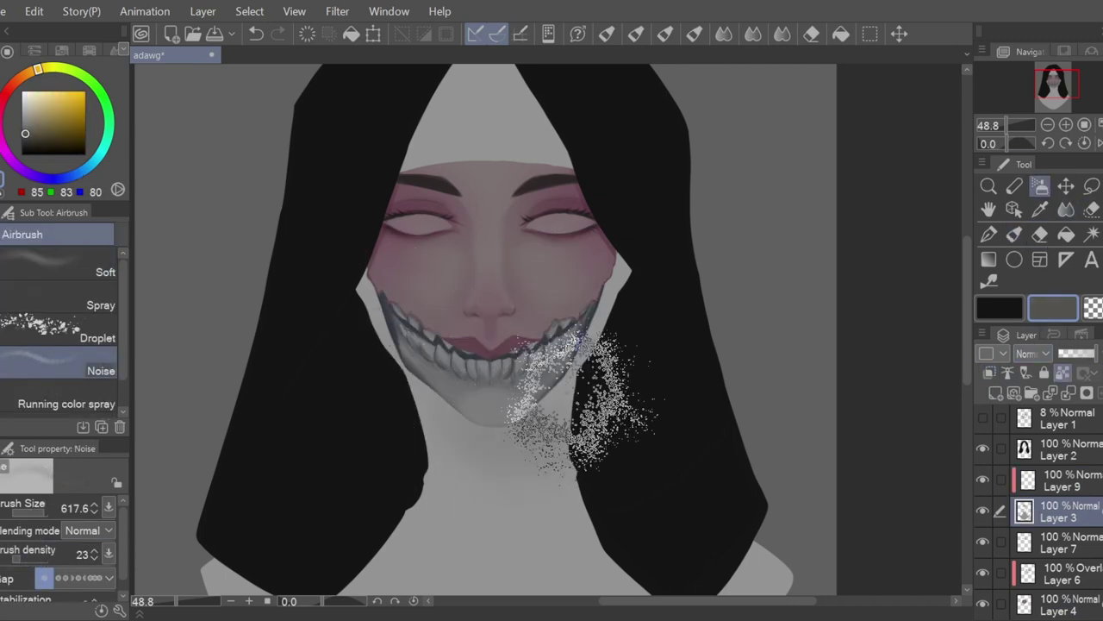
drag(967, 275, 967, 339)
drag(483, 276, 602, 334)
key(ctrl+z)
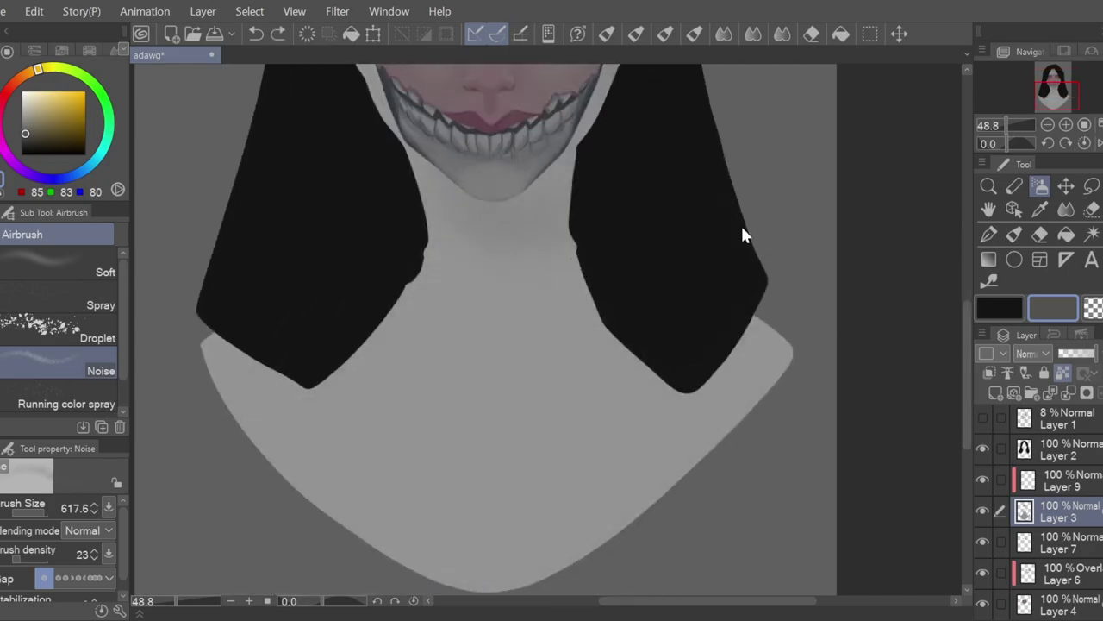
- Spray the same grey across the white neck and chest cloth with the Noise airbrush at size 2000
scroll(632, 382, down, 2)
click(48, 512)
mouse_move(517, 399)
mouse_down()
mouse_move(536, 134)
mouse_move(829, 357)
mouse_up()
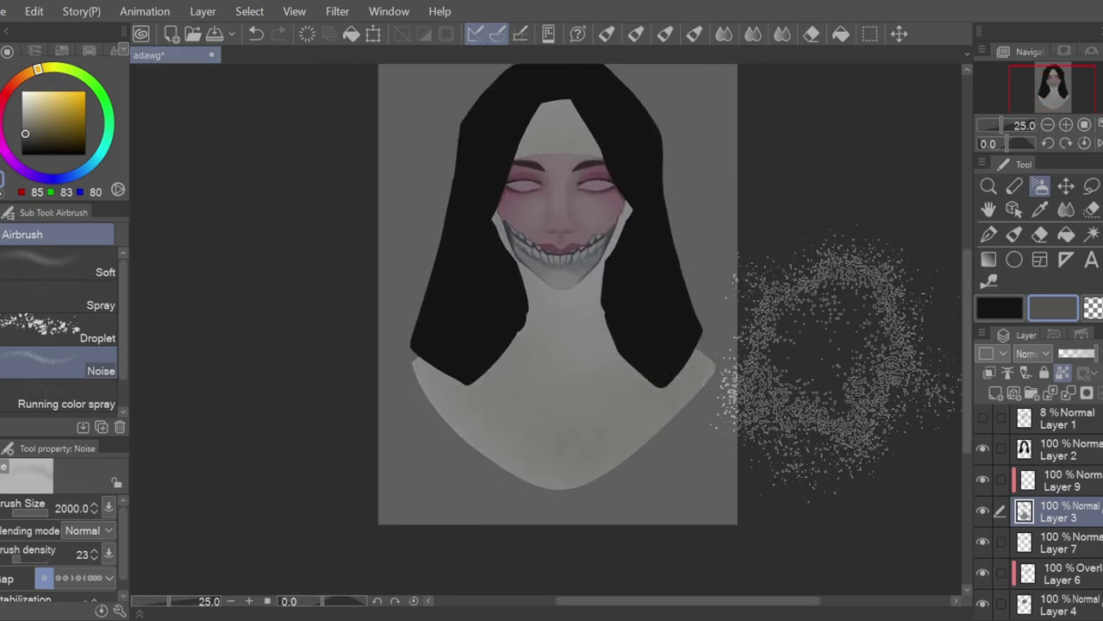
- Smooth the sprayed grain on the neck and chest cloth with the Blur tool at size 136.3
scroll(608, 214, up, 4)
click(1066, 209)
click(39, 513)
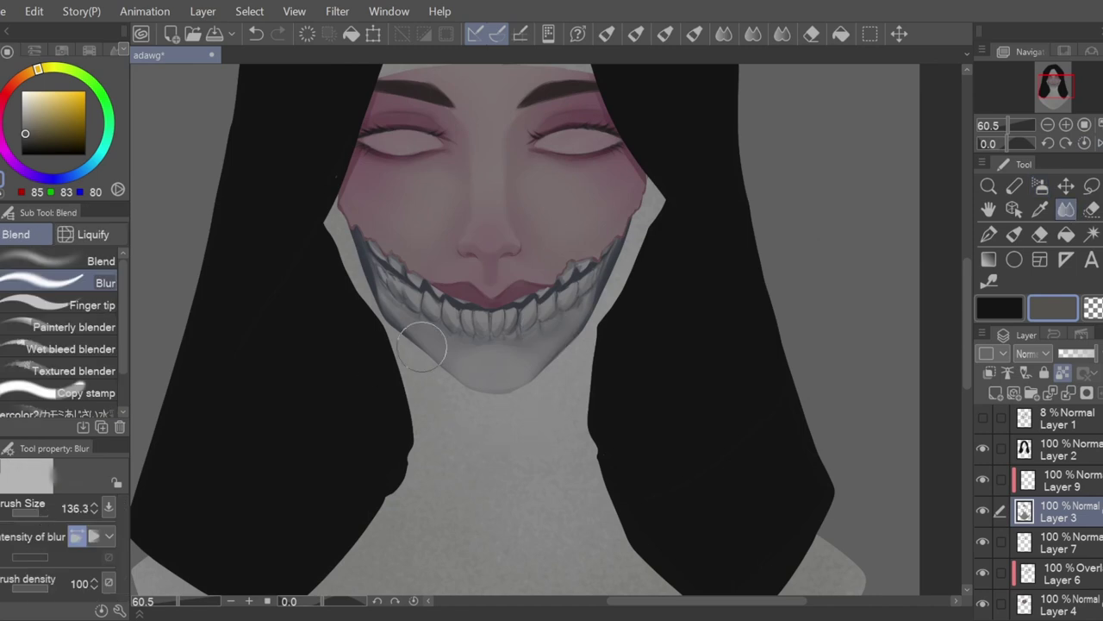
drag(967, 280, 967, 213)
scroll(468, 278, down, 5)
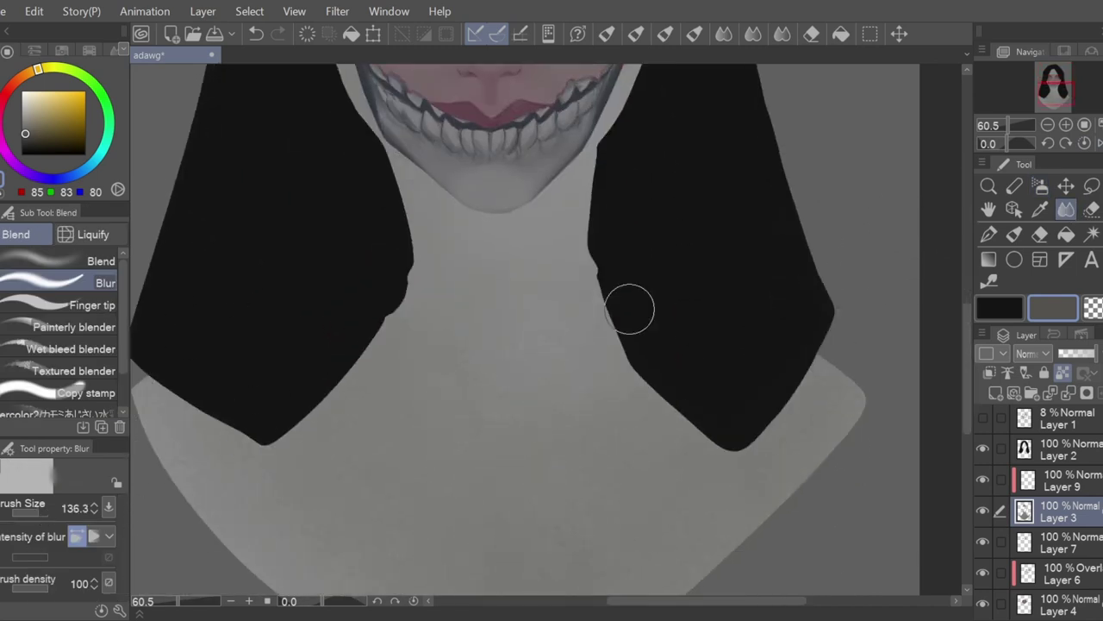
scroll(595, 362, down, 5)
scroll(561, 262, up, 10)
- On Layer 9, choose a dark mauve (RGB 87, 61, 71) and lasso an area running under the jaw and across the neck
click(1060, 480)
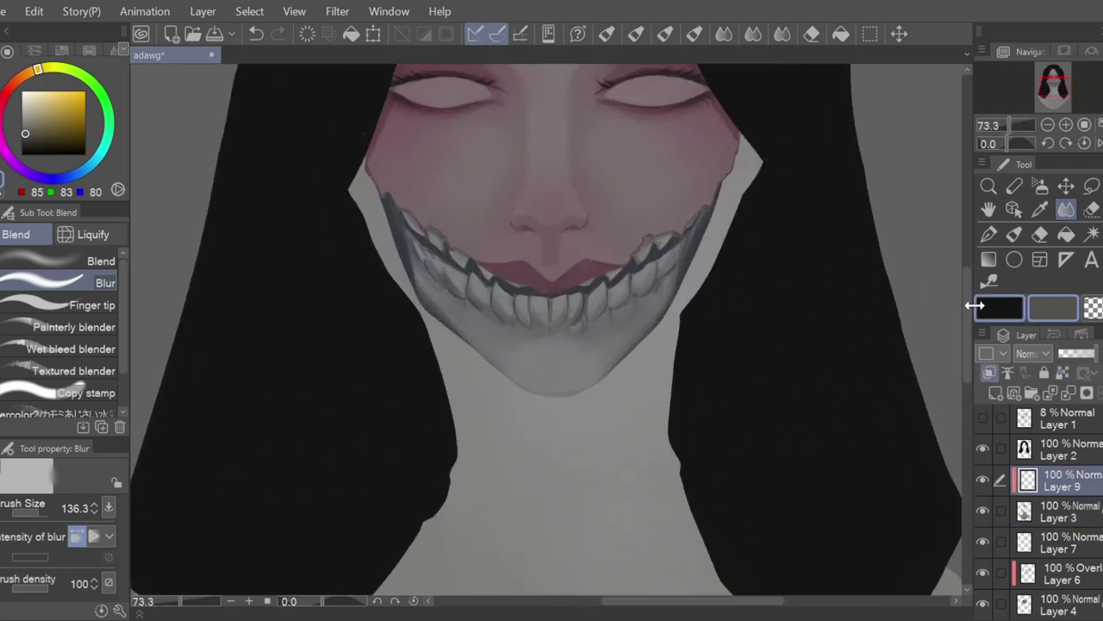
alt+click(394, 231)
click(61, 49)
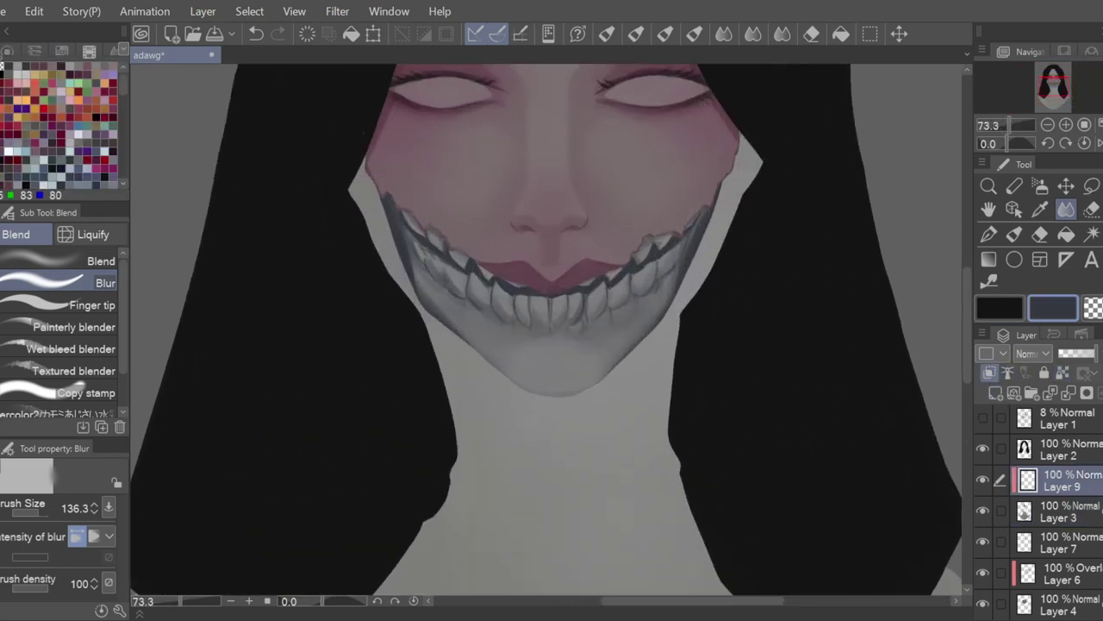
click(36, 62)
click(7, 52)
scroll(768, 349, up, 3)
key(m)
mouse_move(259, 244)
mouse_down()
mouse_move(336, 317)
mouse_move(546, 360)
mouse_move(682, 304)
mouse_move(448, 588)
mouse_move(217, 269)
mouse_up()
- Try a mauve shadow under the jaw with the フラット brush at size 190.7, blur its edge and deselect
key(b)
click(38, 513)
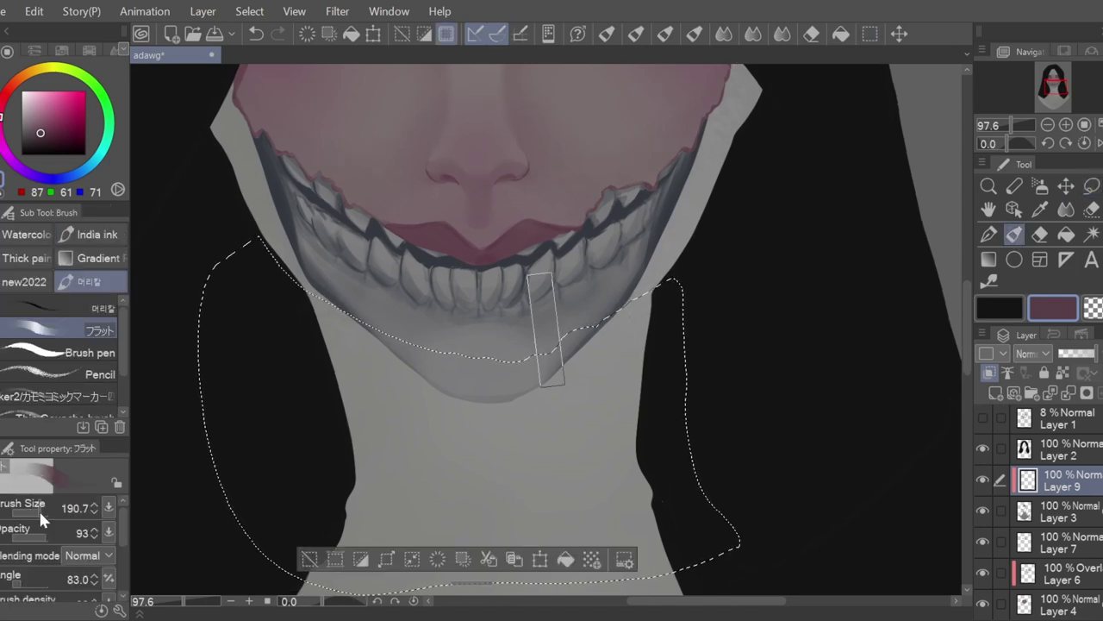
mouse_move(327, 281)
mouse_down()
mouse_move(494, 410)
mouse_move(686, 233)
mouse_up()
mouse_move(331, 274)
mouse_down()
mouse_move(617, 328)
mouse_move(362, 345)
mouse_up()
drag(362, 345, 619, 336)
scroll(599, 345, down, 7)
scroll(608, 349, up, 1)
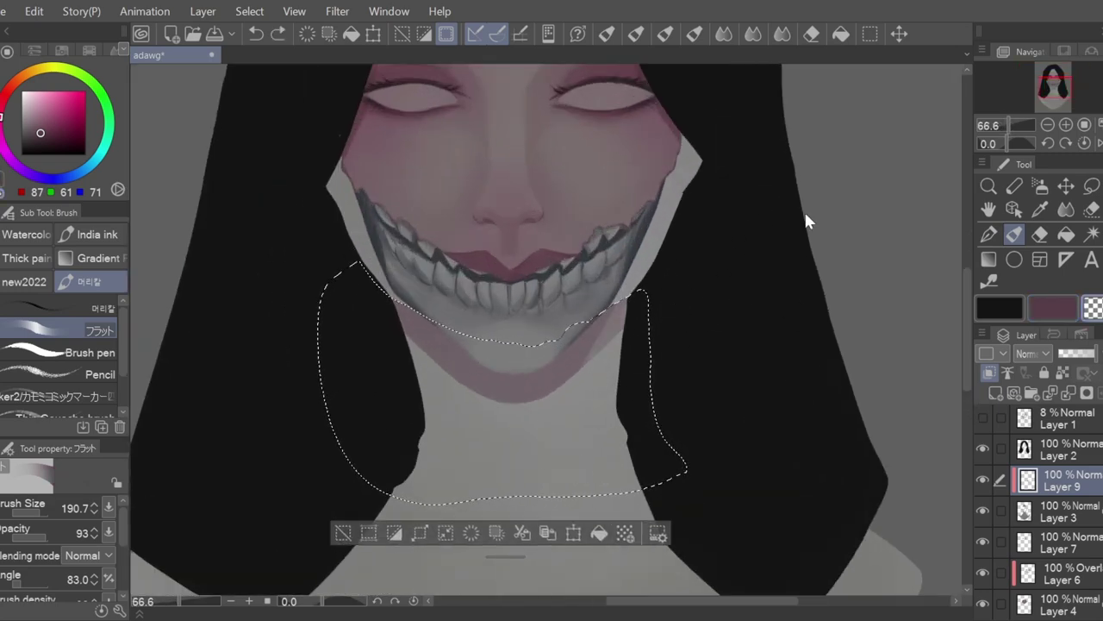
key(j)
key(ctrl+d)
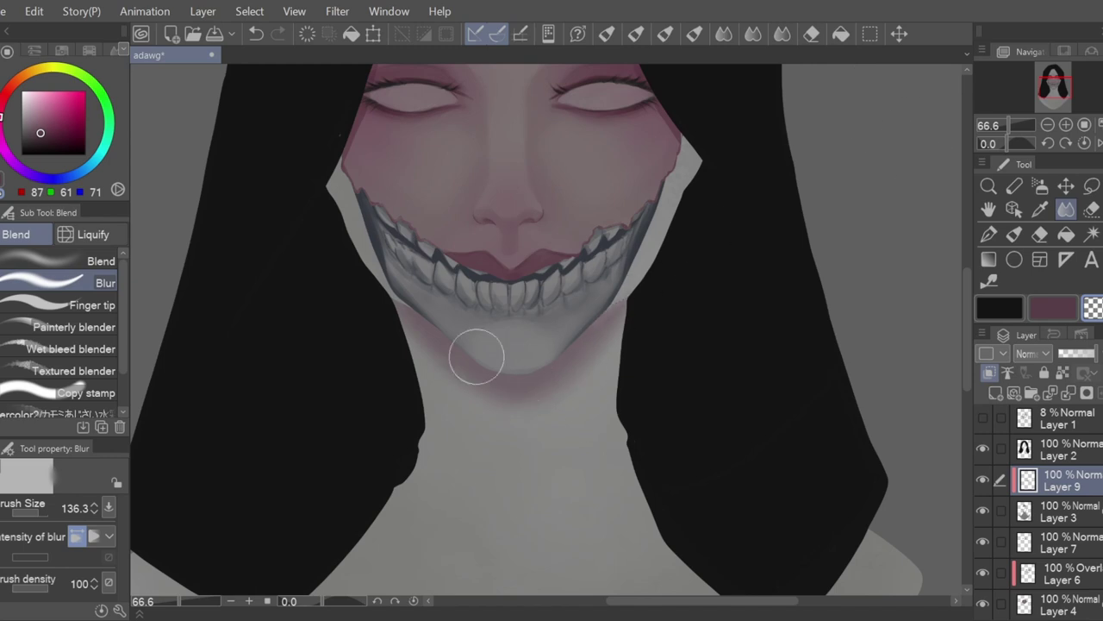
- Undo the mauve shadow and its blurring, keeping the lasso selection around the neck
key(ctrl+z)
key(ctrl+z)
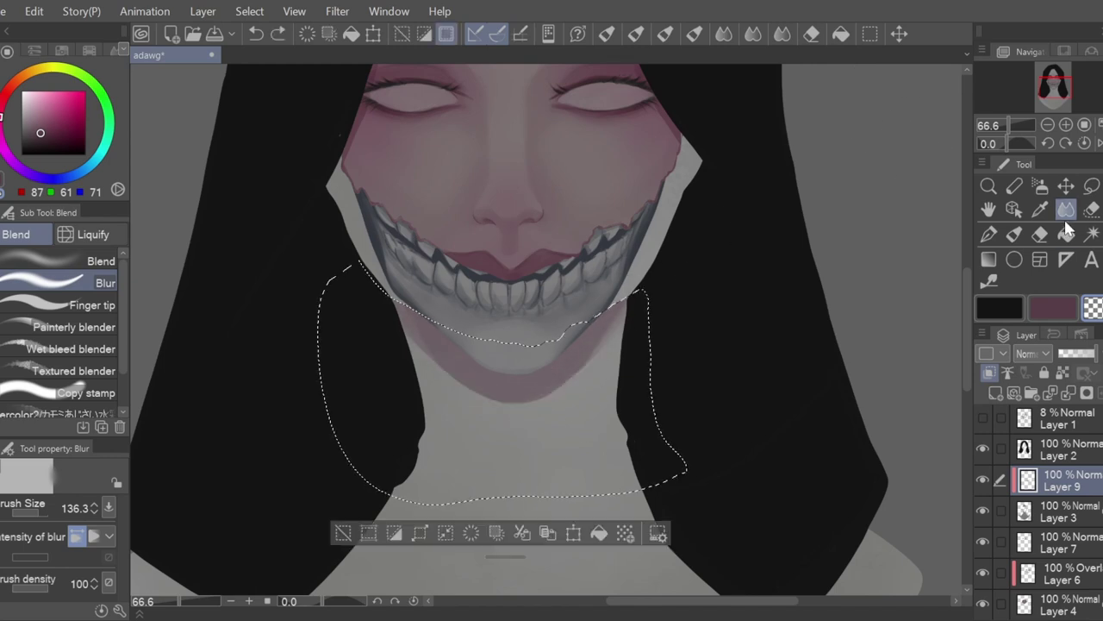
key(ctrl+z)
key(ctrl+z)
key(ctrl+y)
- Paint a dark blue-grey (RGB 51, 57, 63) shadow under the jaw inside the selection
click(89, 51)
click(1, 66)
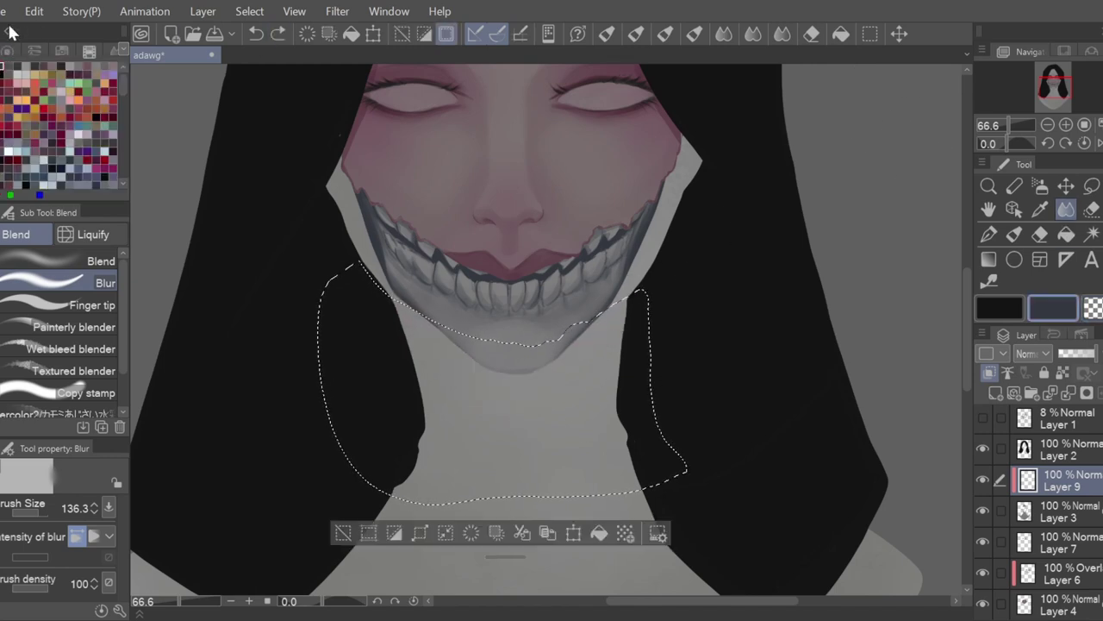
click(7, 52)
click(1014, 234)
mouse_move(409, 298)
mouse_down()
mouse_move(500, 359)
mouse_move(602, 323)
mouse_up()
drag(456, 335, 638, 289)
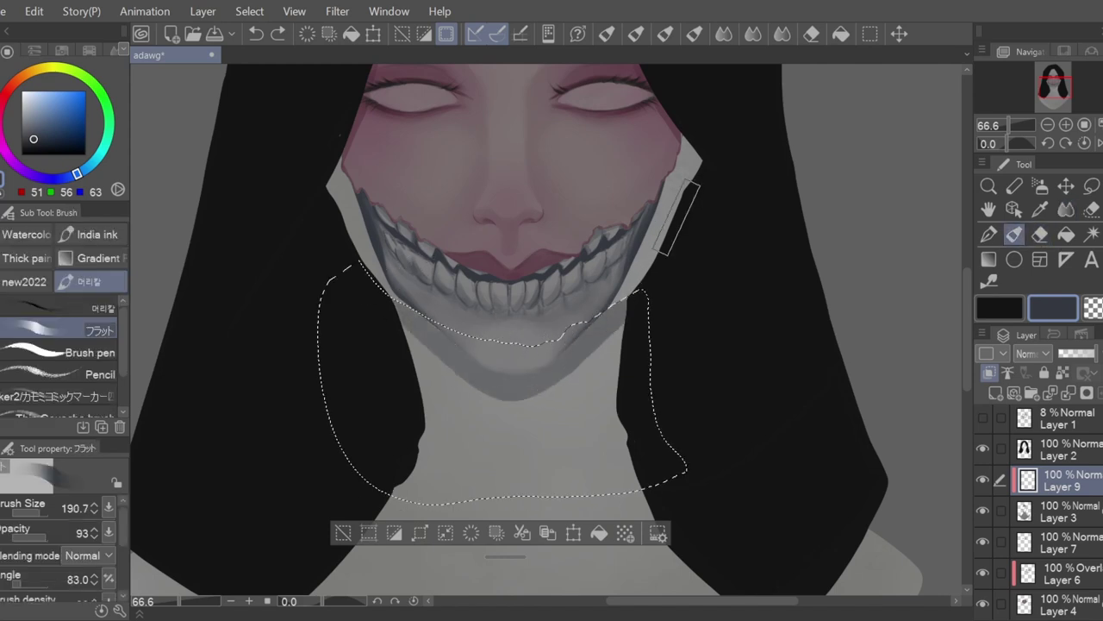
- Repaint the jaw shadow in a warmer brownish grey and sample the resulting tone (RGB 108, 105, 103)
click(22, 76)
click(37, 122)
drag(448, 331, 664, 271)
alt+click(583, 349)
alt+click(583, 349)
- Set Layer 9 to Overlay and paint a near-black (RGB 20, 20, 20) shadow along the underside of the jaw
click(1035, 354)
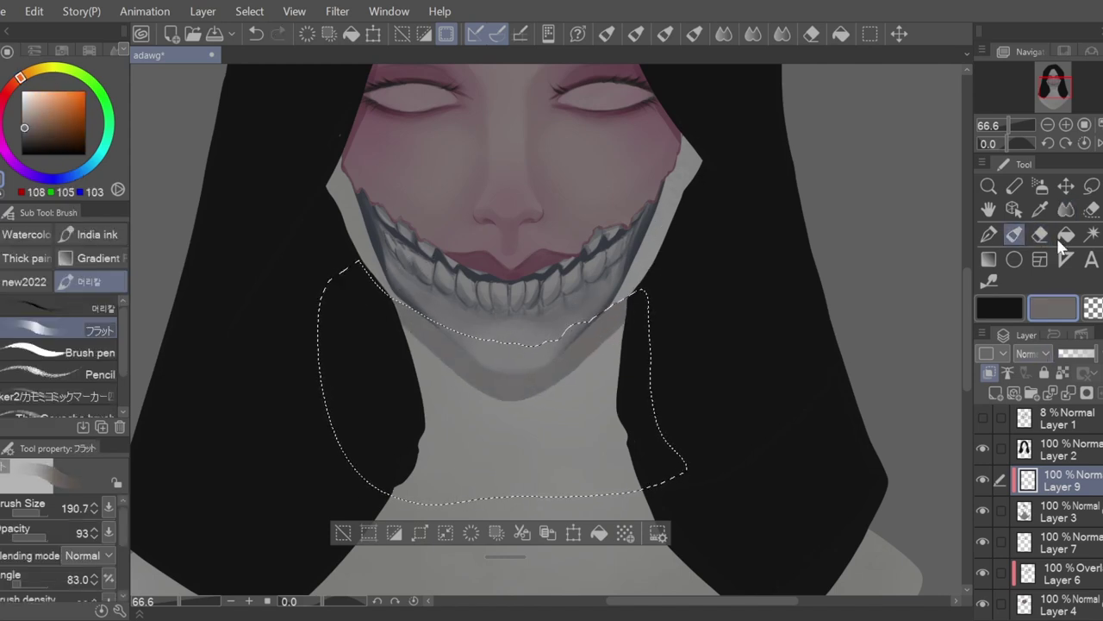
click(1048, 275)
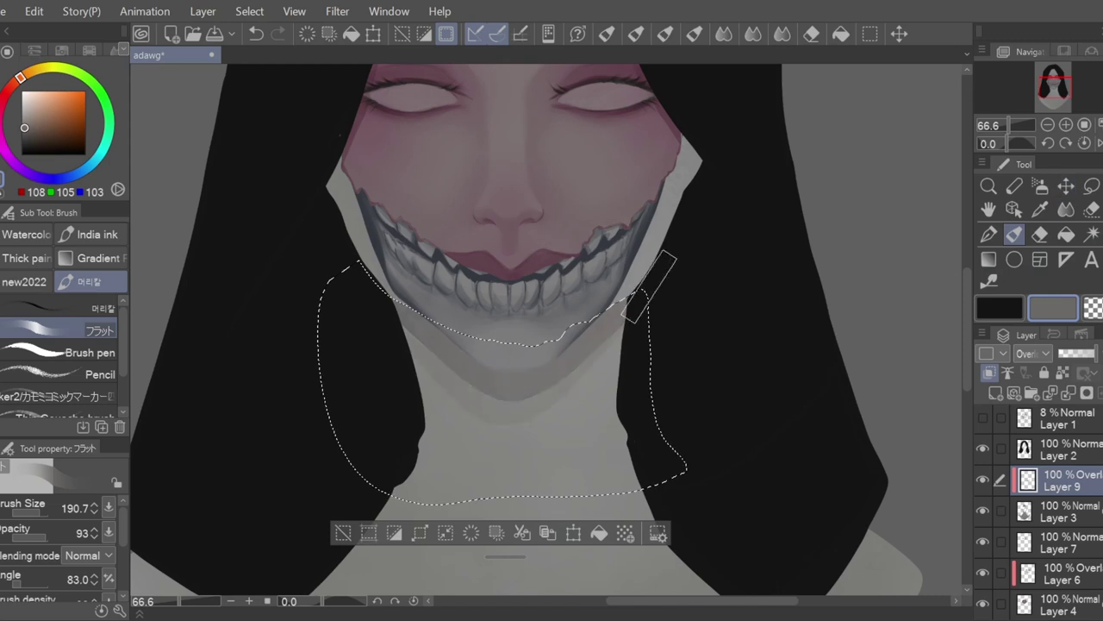
key(x)
mouse_move(405, 323)
mouse_down()
mouse_move(569, 340)
mouse_move(603, 332)
mouse_up()
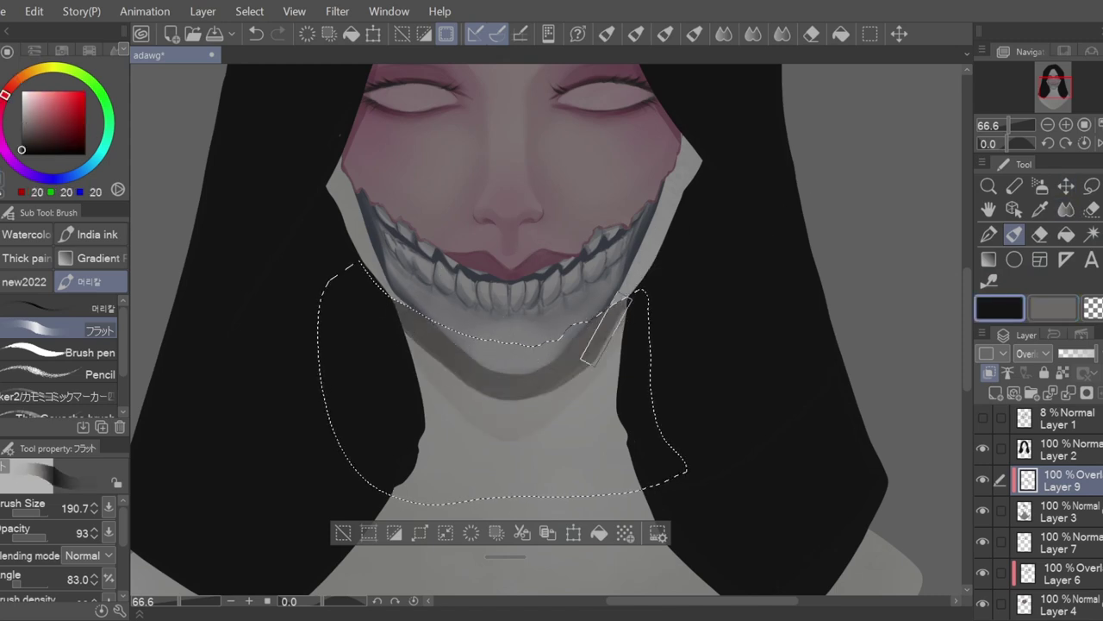
- Blur the lower edge of the jaw shadow into the neck and clear the selection
click(1066, 210)
mouse_move(475, 391)
mouse_down()
mouse_move(418, 323)
mouse_move(545, 391)
mouse_move(534, 395)
mouse_move(599, 385)
mouse_move(647, 282)
mouse_up()
click(1092, 186)
click(539, 362)
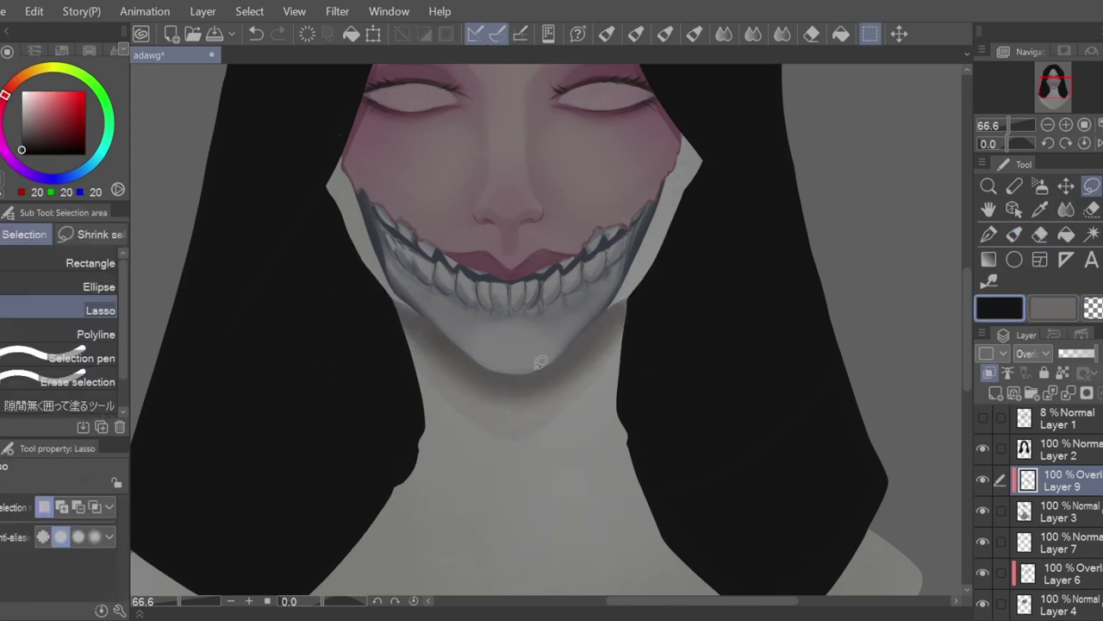
- Sample a dark grey (RGB 71, 70, 69) for the G-pen, switching Layer 9 to Normal for sampling and back to Overlay
scroll(528, 322, up, 2)
click(989, 234)
alt+click(690, 317)
click(1034, 354)
click(1043, 69)
alt+click(706, 352)
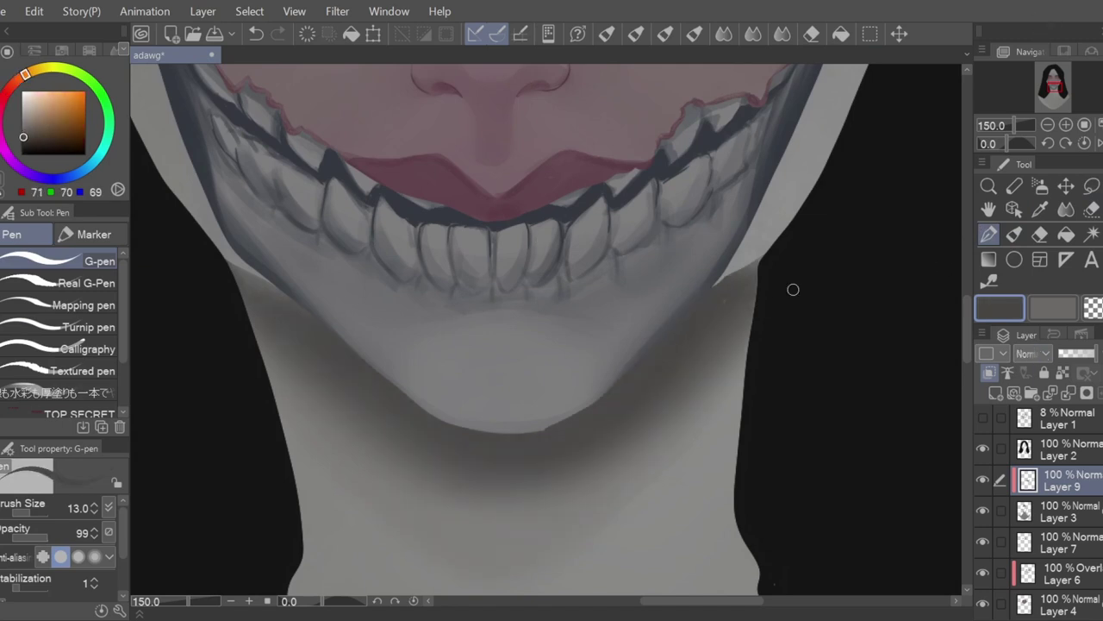
click(1035, 354)
click(1037, 232)
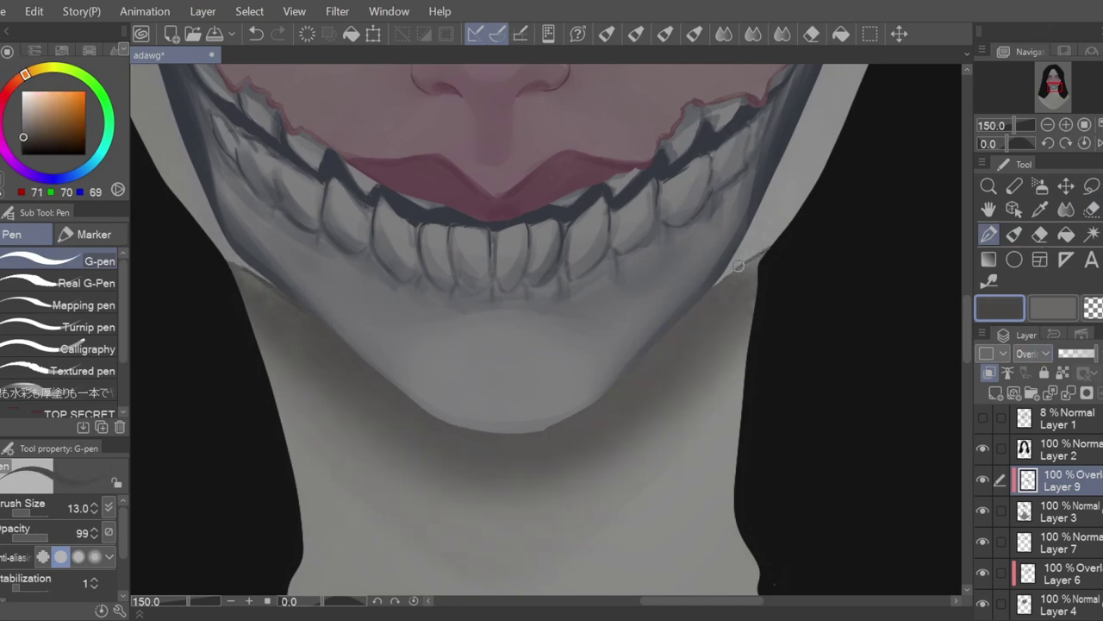
- Draw thin G-pen shadow lines where the cloth meets the jaw on both sides of the face
drag(200, 218, 254, 274)
scroll(343, 321, down, 3)
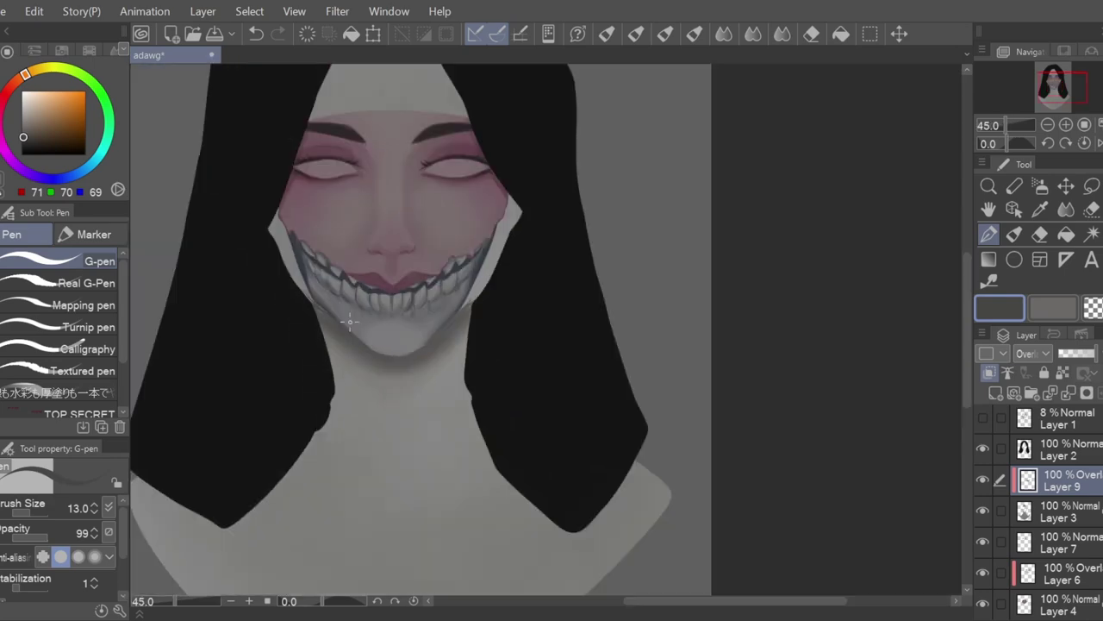
drag(350, 320, 495, 324)
- Lasso fold shapes on the white cloth beside the right cheek and shade them dark grey with the フラット brush
scroll(574, 214, up, 2)
click(1015, 234)
click(32, 513)
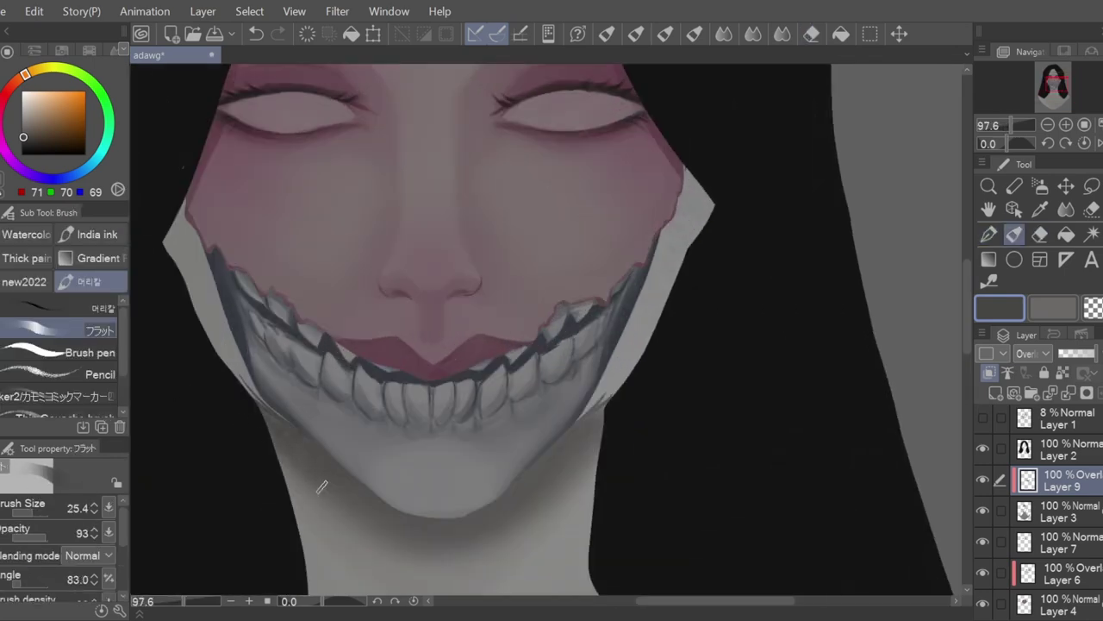
click(1093, 186)
mouse_move(693, 153)
mouse_down()
mouse_move(666, 251)
mouse_move(705, 137)
mouse_move(647, 316)
mouse_move(672, 274)
mouse_up()
click(1015, 234)
click(37, 513)
click(1092, 186)
click(1015, 233)
mouse_move(668, 280)
mouse_down()
mouse_move(601, 392)
mouse_move(648, 329)
mouse_move(611, 392)
mouse_up()
key(ctrl+d)
- Shade further lassoed folds on the right cheek cloth and soften them with the Painterly blender at size 49.8
click(1093, 187)
click(1015, 233)
click(1092, 186)
click(923, 239)
click(1066, 209)
click(94, 325)
drag(699, 177, 632, 318)
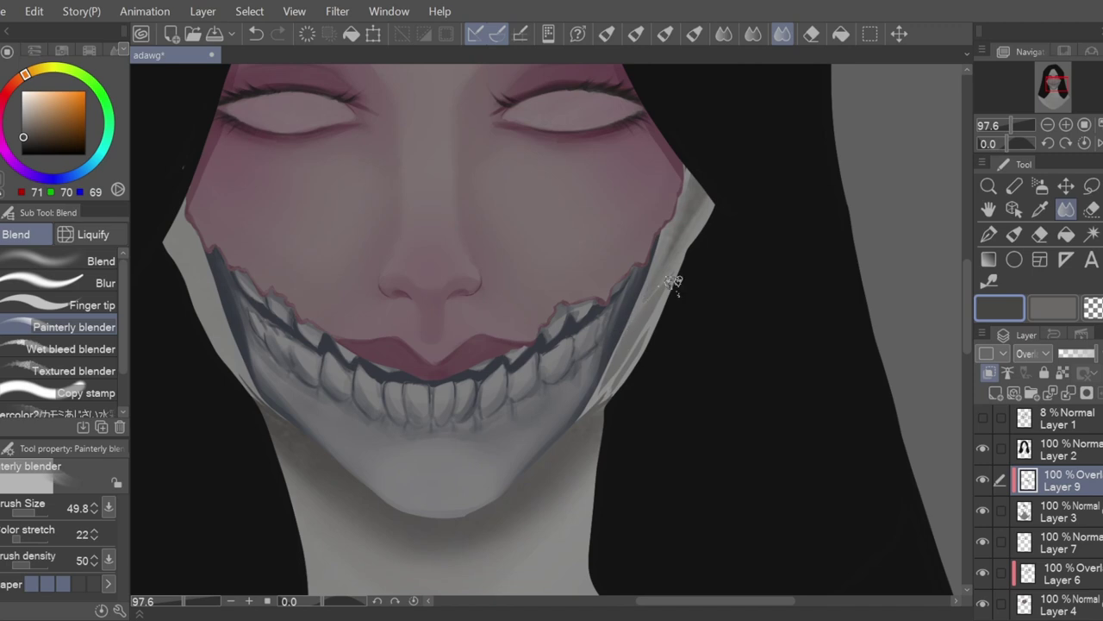
- Deepen the right cloth's fold shading with the フラット brush at size 69.7, add G-pen accents, and undo the last stroke
key(b)
drag(694, 177, 650, 304)
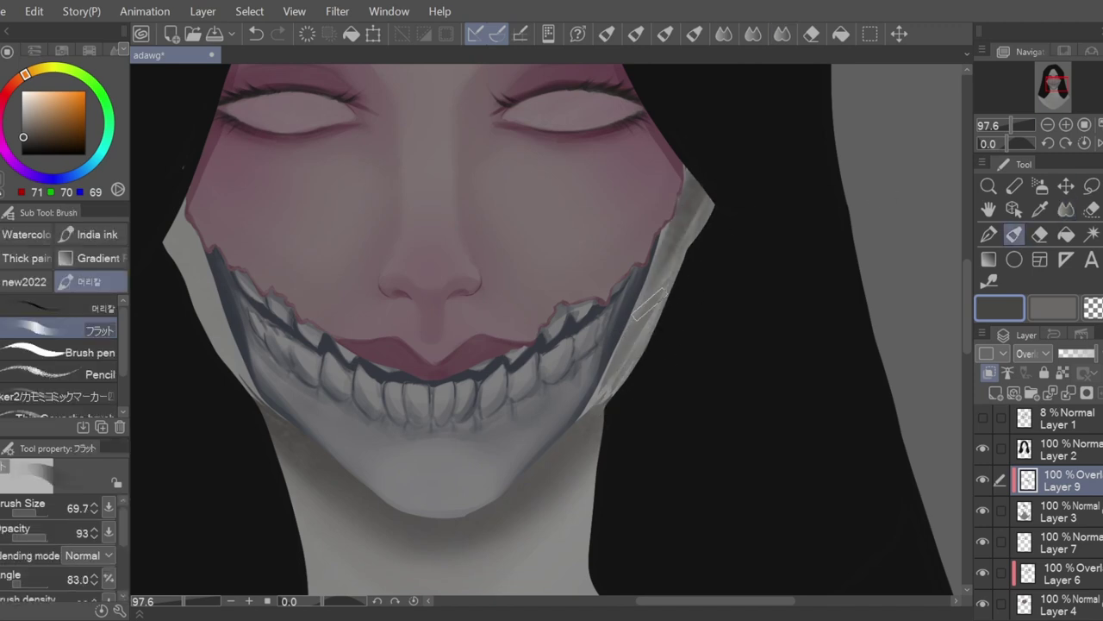
key(p)
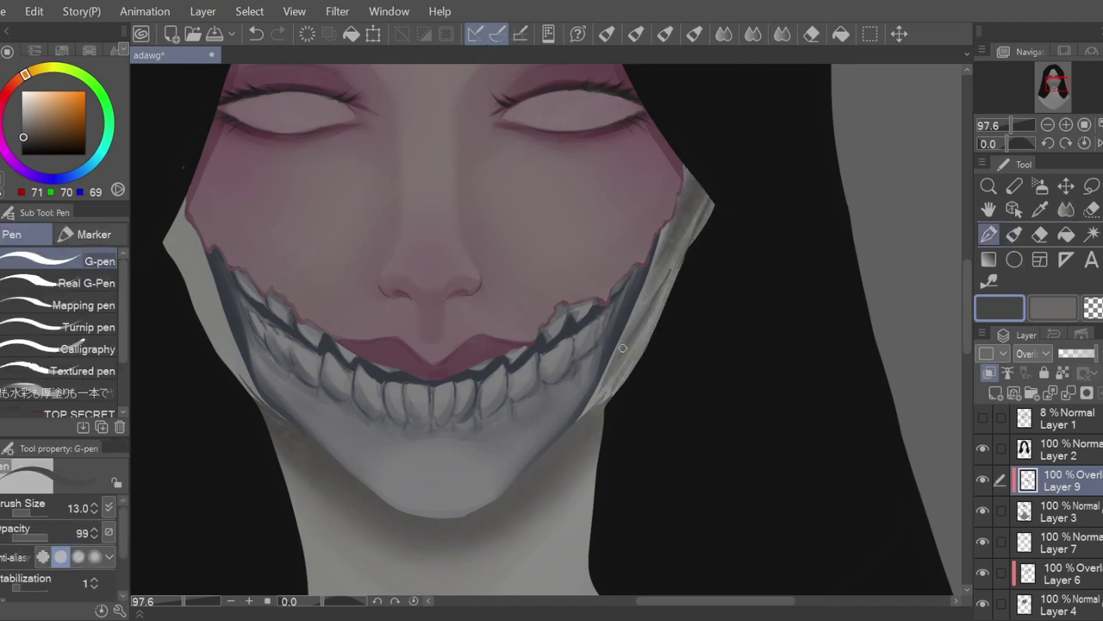
key(ctrl+z)
- On Layer 3, smear the base tones of the right cheek cloth with the Painterly blender at size 49.8
scroll(618, 324, down, 10)
scroll(615, 322, up, 10)
click(1061, 511)
click(782, 33)
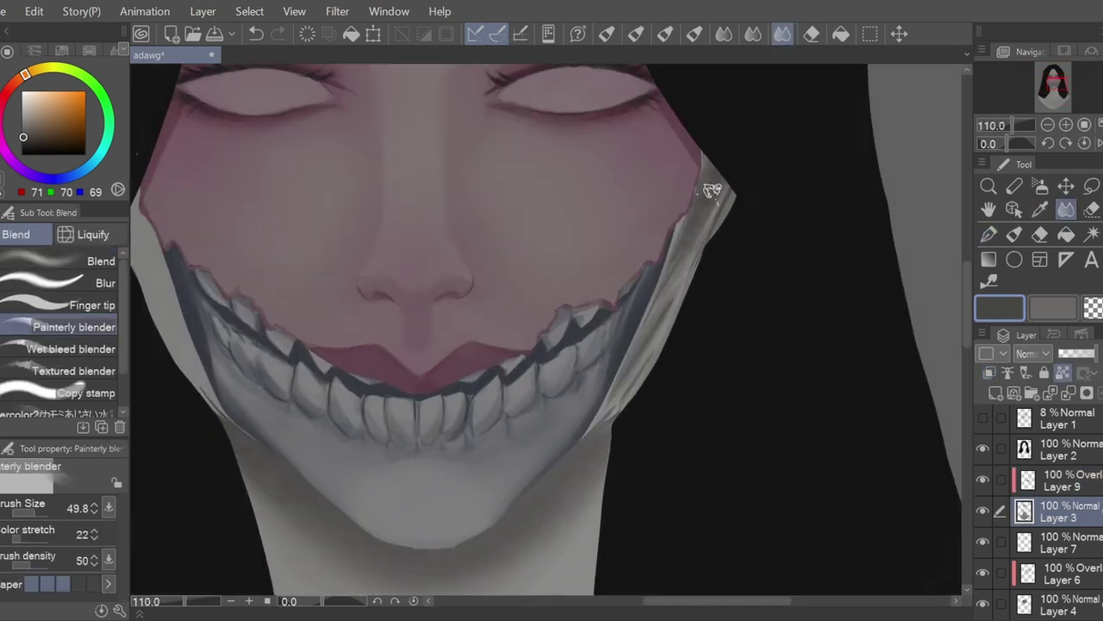
- On Layer 9, lasso upper and middle fold shapes on the cloth beside the left cheek and paint them dark grey
click(1060, 480)
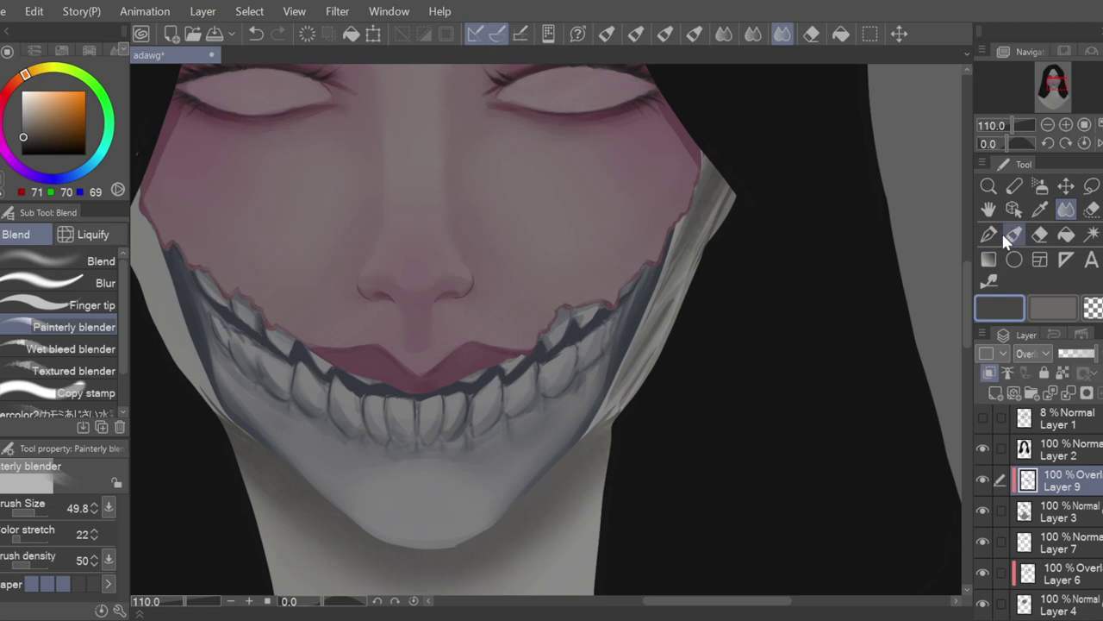
click(1090, 184)
drag(692, 601, 664, 600)
drag(264, 191, 269, 173)
click(1015, 234)
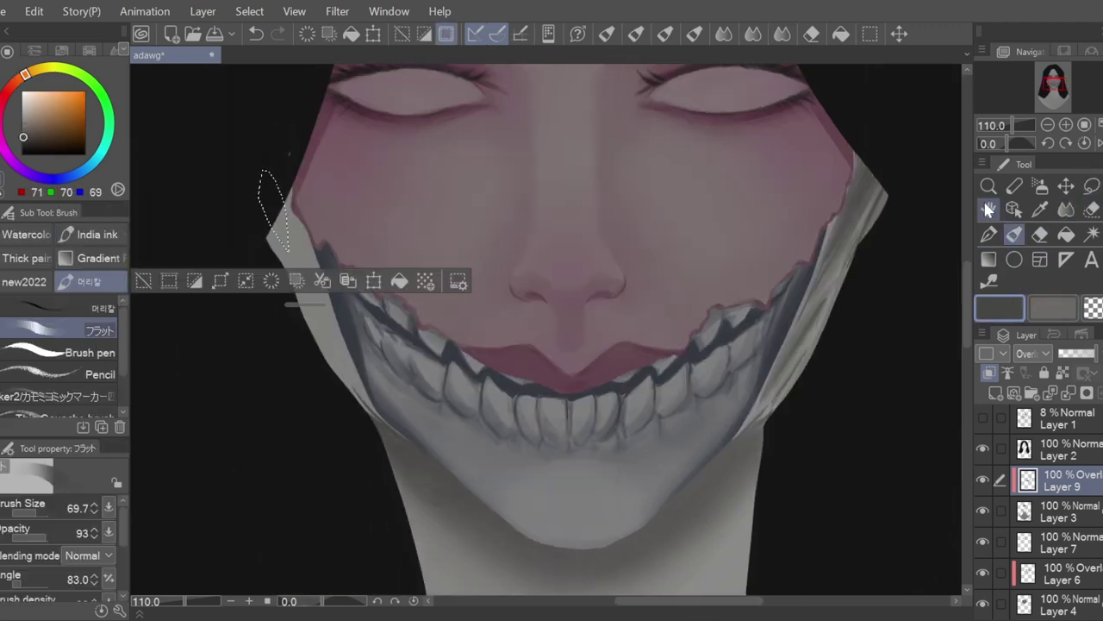
mouse_move(270, 216)
mouse_down()
mouse_move(302, 259)
mouse_move(300, 235)
mouse_up()
click(1092, 186)
click(1015, 233)
drag(337, 361, 303, 267)
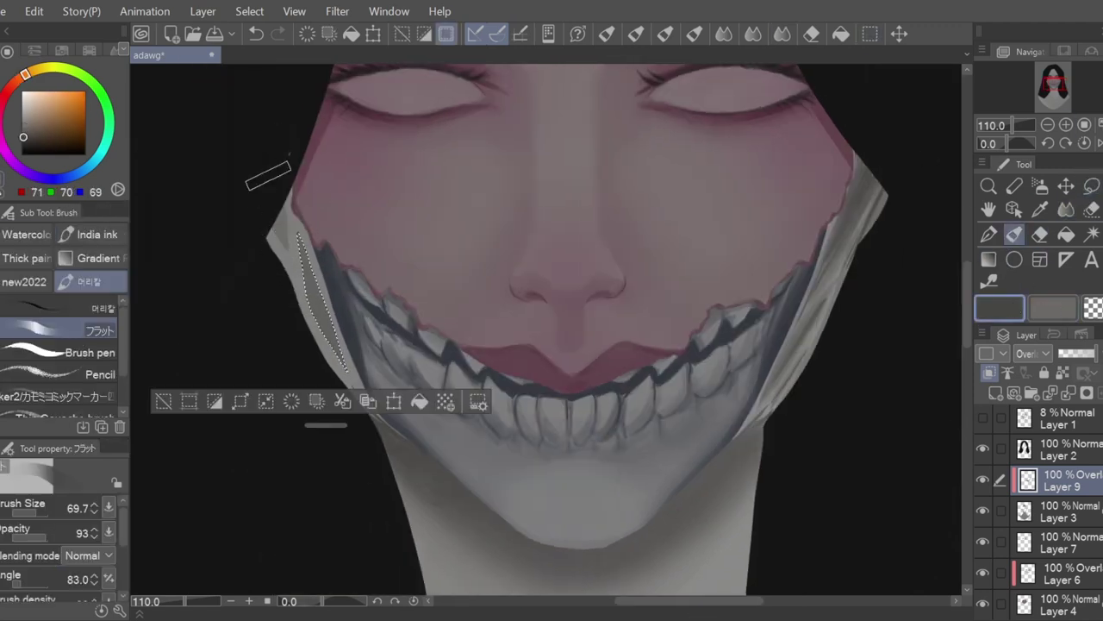
- Add more lassoed dark grey fold shading near the upper outer corner of the left cloth and deselect
click(1092, 186)
mouse_move(265, 213)
mouse_down()
mouse_move(283, 238)
mouse_move(276, 185)
mouse_move(275, 229)
mouse_up()
click(1067, 210)
click(1016, 234)
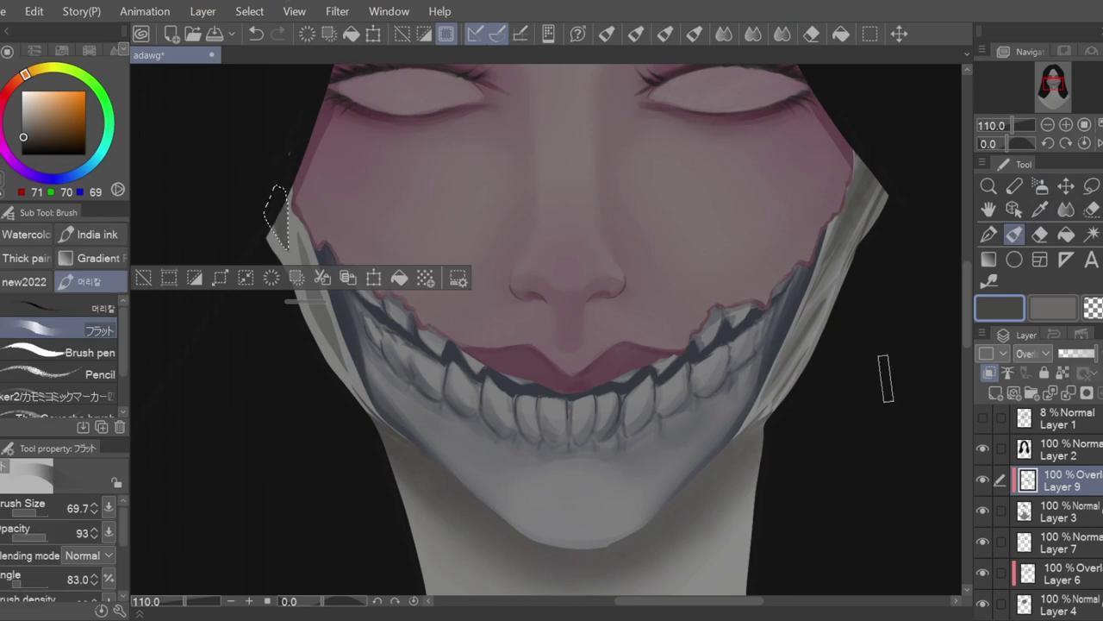
key(m)
key(ctrl+d)
drag(284, 251, 299, 321)
key(ctrl+d)
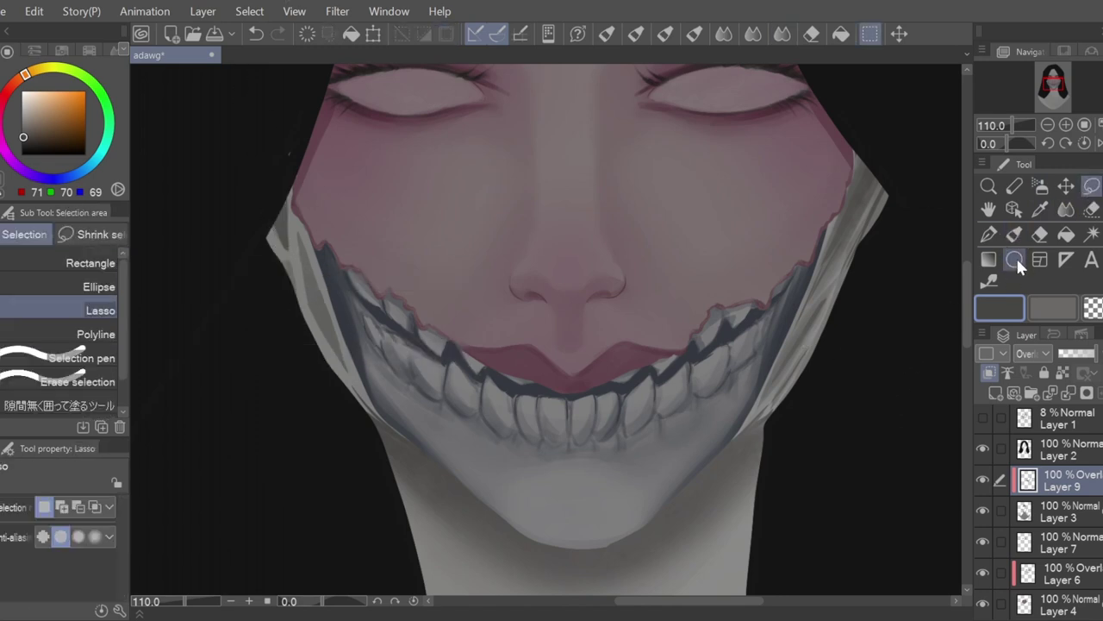
- Soften the left cloth's fold shading along its length with the Painterly blender at size 49.8
click(1065, 218)
mouse_move(288, 204)
mouse_down()
mouse_move(281, 250)
mouse_move(362, 386)
mouse_up()
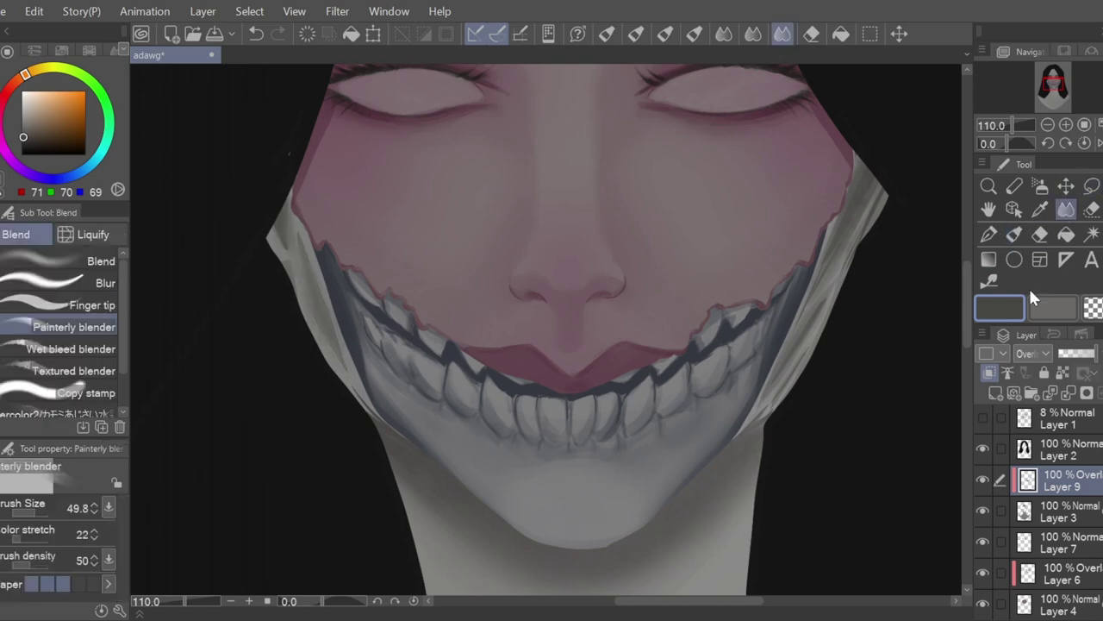
- Darken the cloth strips beside both cheeks on Layer 9 with the flat brush at size 21.5
key(p)
drag(303, 245, 360, 392)
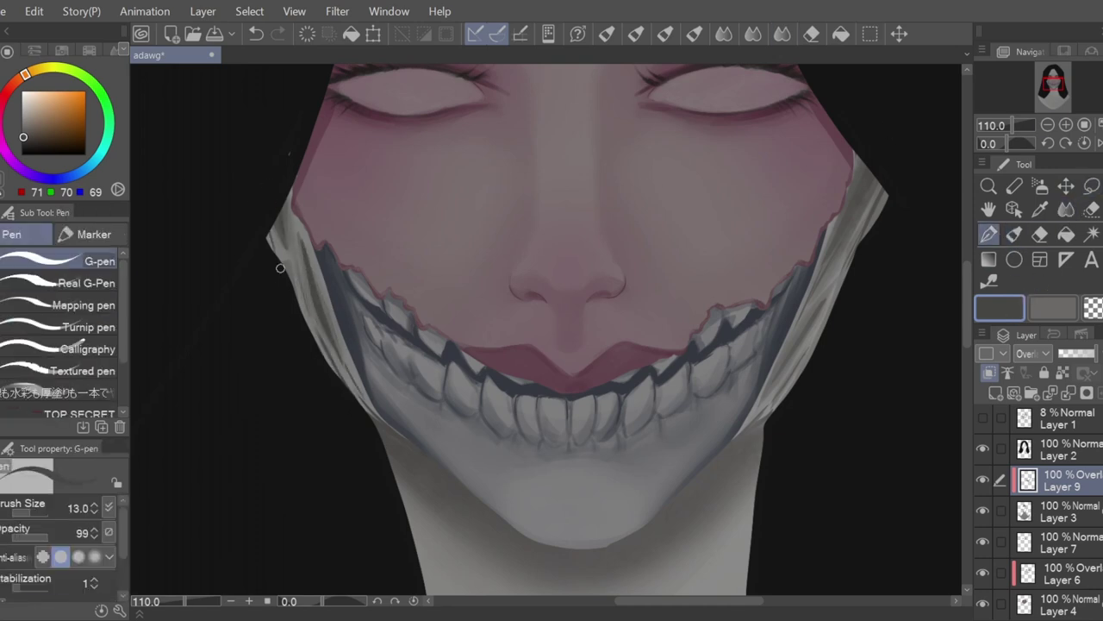
key(b)
key(j)
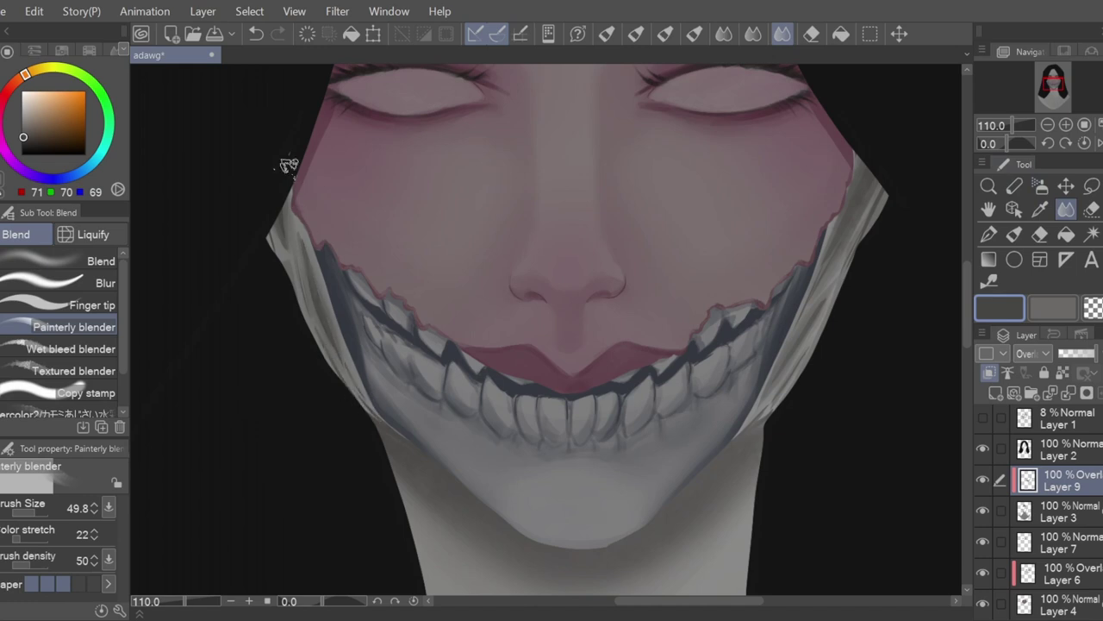
key(b)
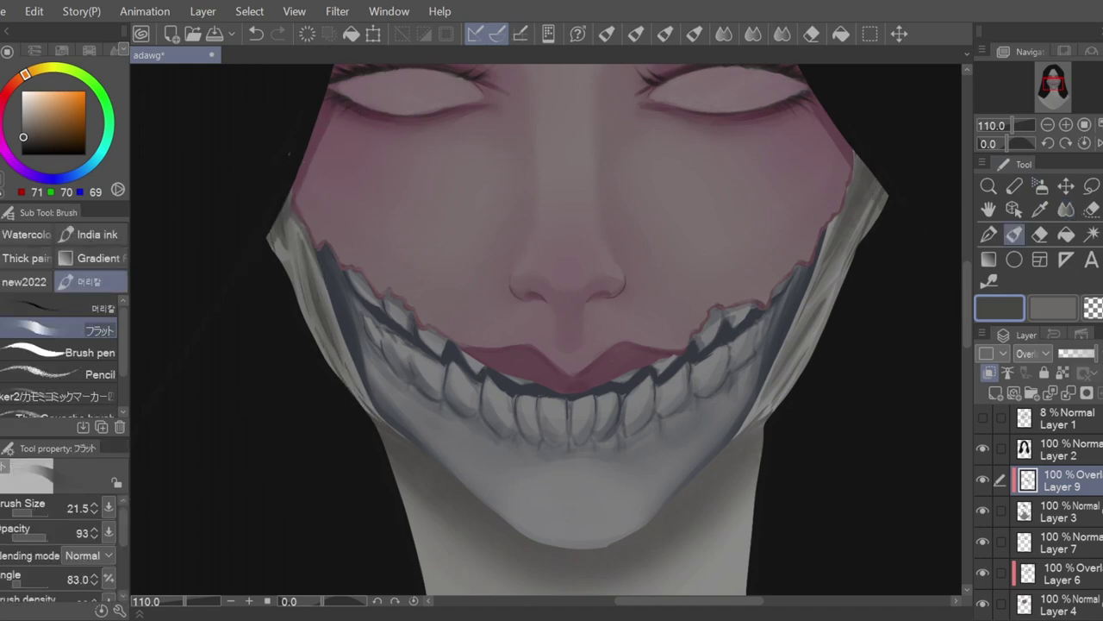
mouse_move(271, 248)
mouse_down()
mouse_move(319, 358)
mouse_move(377, 449)
mouse_move(290, 210)
mouse_up()
drag(867, 204, 777, 434)
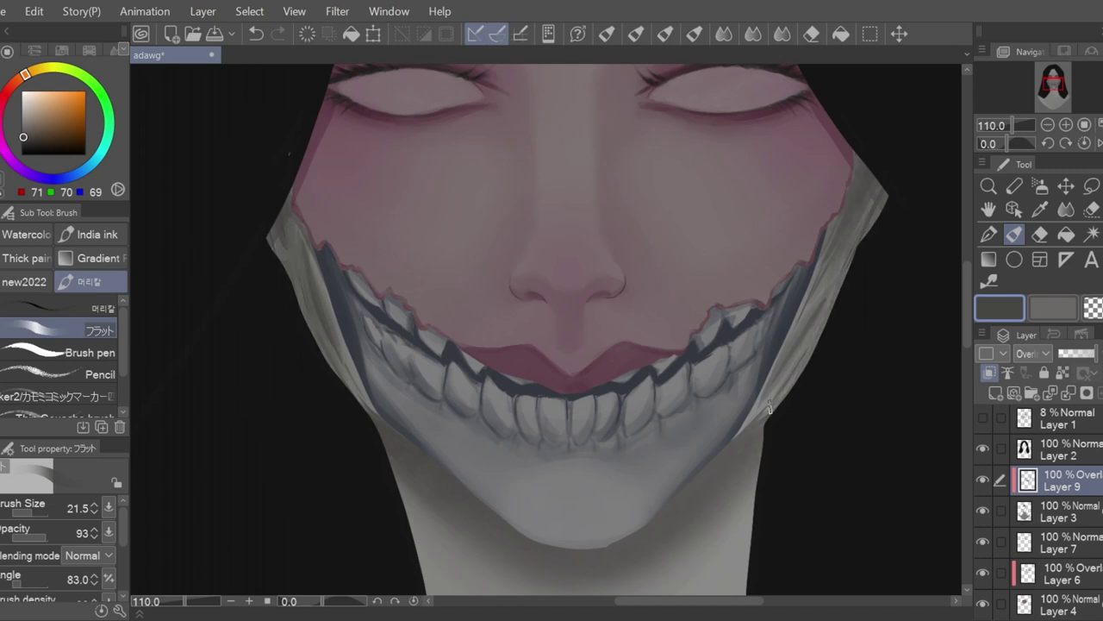
- Lasso two nested V-shaped shadows on the neck cloth under the chin and paint them dark grey
scroll(685, 297, down, 5)
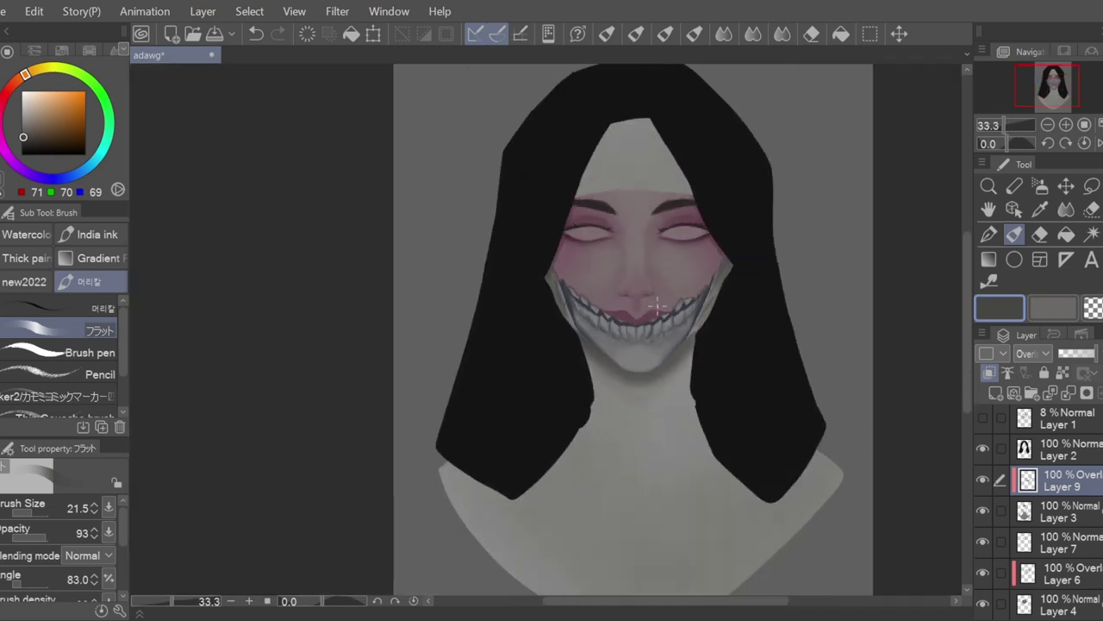
scroll(646, 383, up, 5)
click(1092, 187)
drag(491, 317, 759, 353)
click(1015, 234)
click(1092, 187)
click(929, 337)
drag(554, 368, 703, 388)
click(1015, 235)
click(1092, 188)
key(ctrl+d)
scroll(869, 242, down, 2)
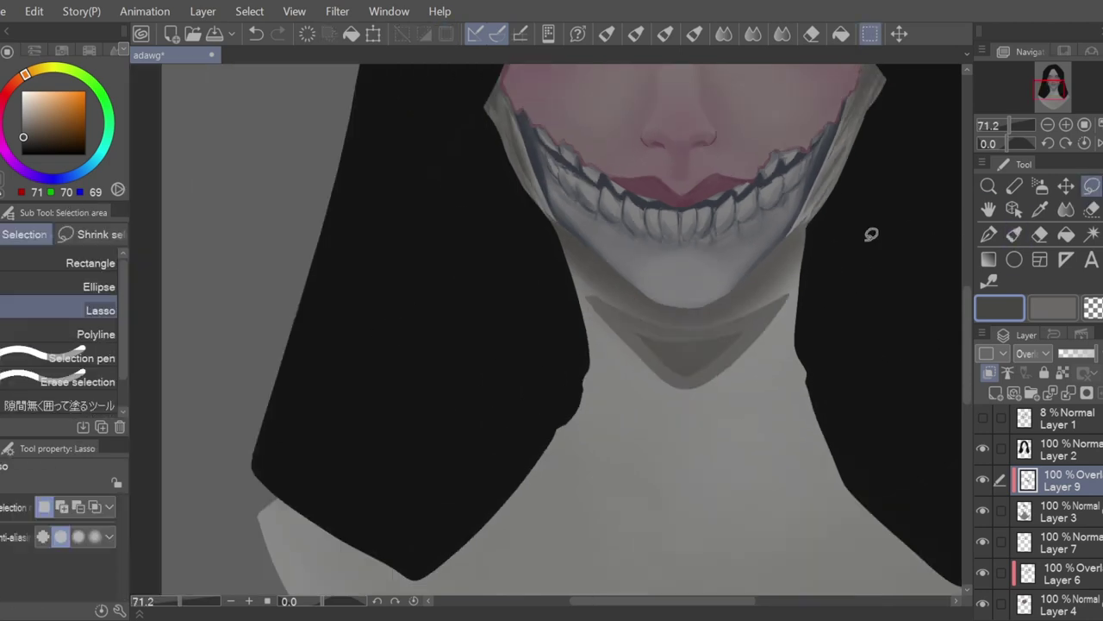
- Add small lassoed dark grey folds on both sides of the neck cloth below the chin shadow
mouse_move(604, 373)
mouse_down()
mouse_move(597, 342)
mouse_move(631, 386)
mouse_up()
click(1014, 234)
click(1092, 187)
drag(786, 346, 703, 398)
click(1015, 235)
click(1093, 187)
key(ctrl+d)
- Lasso a long tapering fold from the left veil edge across the lower neck and paint it dark grey
drag(662, 601, 692, 601)
drag(968, 301, 968, 350)
mouse_move(433, 164)
mouse_down()
mouse_move(600, 263)
mouse_move(372, 171)
mouse_up()
click(1015, 234)
drag(442, 196, 579, 259)
click(1092, 187)
key(ctrl+d)
- Lasso a forked fold reaching from the right veil edge across the lower neck and paint it dark grey
mouse_move(697, 178)
mouse_down()
mouse_move(628, 224)
mouse_move(721, 179)
mouse_up()
click(1015, 234)
drag(543, 221, 700, 249)
click(1092, 187)
key(ctrl+d)
scroll(517, 405, down, 5)
scroll(510, 375, up, 5)
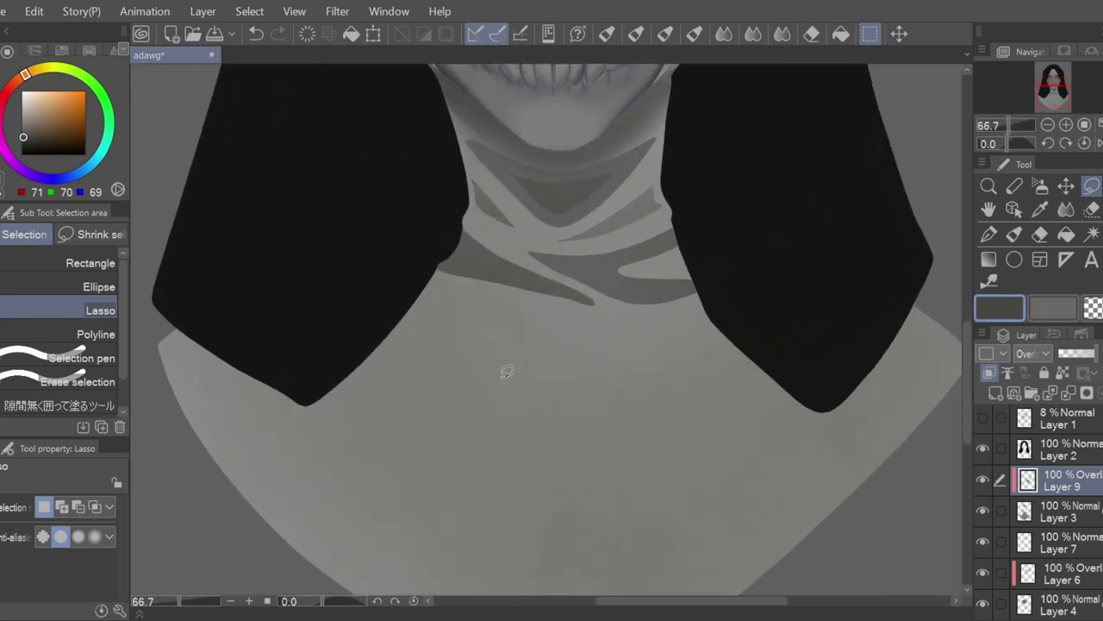
- Lasso a large zigzag fold across the upper chest cloth, shade it dark grey with the flat brush and deselect
mouse_move(403, 269)
mouse_down()
mouse_move(780, 287)
mouse_move(517, 390)
mouse_move(408, 273)
mouse_move(655, 397)
mouse_up()
click(1067, 209)
click(1015, 235)
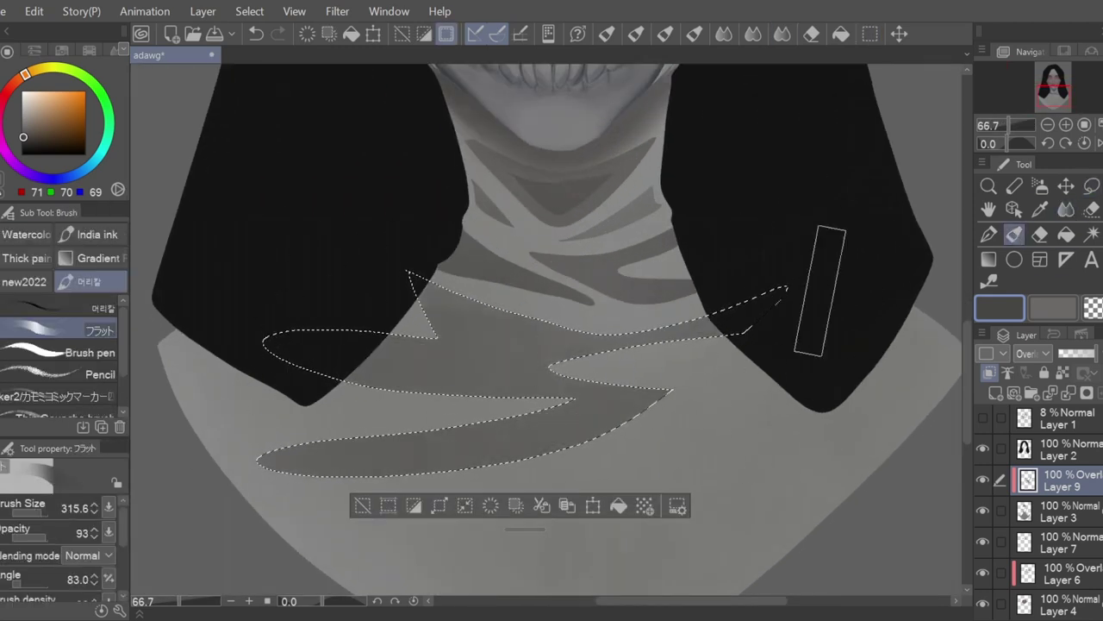
click(1092, 187)
key(ctrl+d)
- Lasso a broad fold sweeping from the right shoulder to the lower chest cloth, paint it dark grey and deselect
scroll(552, 344, down, 3)
mouse_move(892, 178)
mouse_down()
mouse_move(542, 357)
mouse_move(896, 185)
mouse_up()
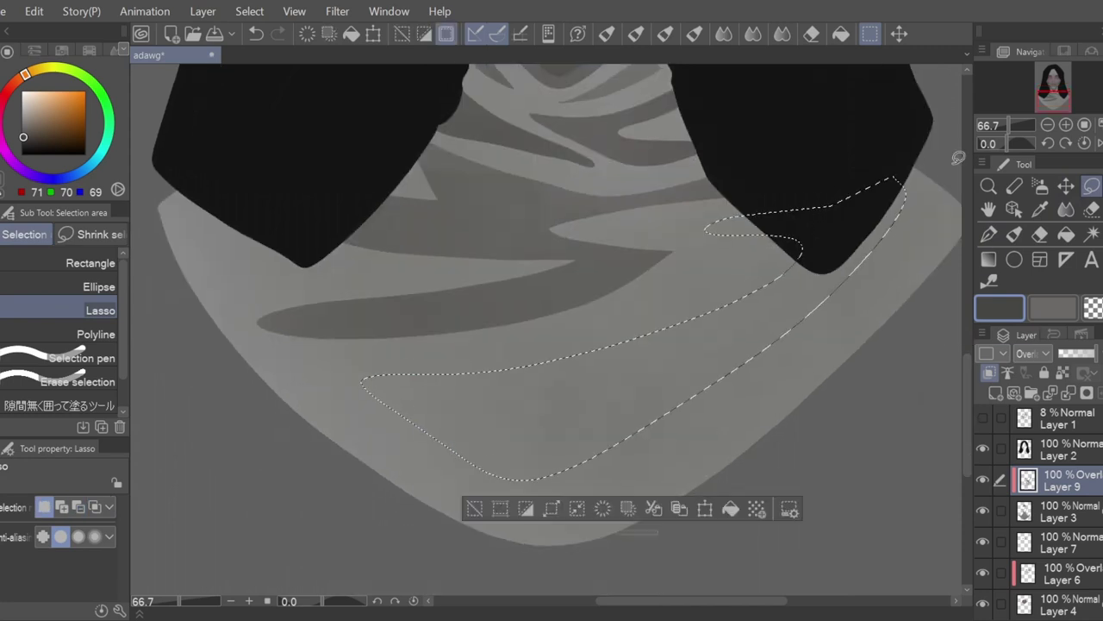
key(b)
drag(632, 309, 440, 388)
click(1092, 187)
click(889, 360)
scroll(889, 360, down, 6)
drag(695, 601, 756, 601)
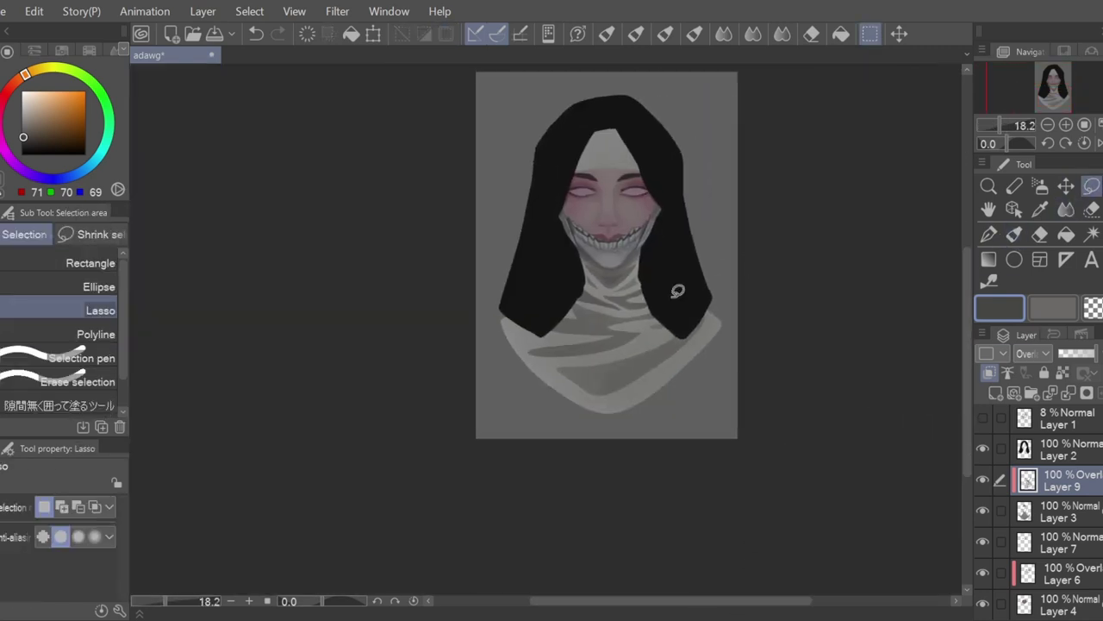
- Soften all the neck and chest fold shapes with the Painterly blender at size 82.4
scroll(677, 293, up, 5)
click(1042, 240)
key(j)
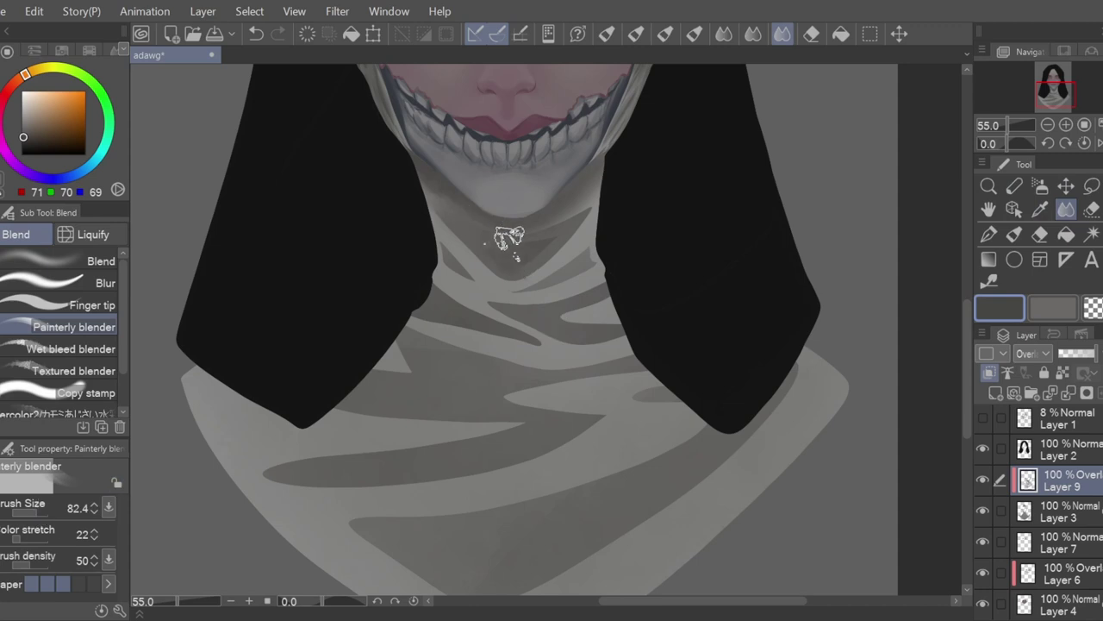
mouse_move(470, 240)
mouse_down()
mouse_move(500, 296)
mouse_move(572, 319)
mouse_move(642, 267)
mouse_move(446, 268)
mouse_move(535, 340)
mouse_move(449, 317)
mouse_move(438, 330)
mouse_move(472, 339)
mouse_move(417, 360)
mouse_move(393, 340)
mouse_move(598, 361)
mouse_move(576, 400)
mouse_move(350, 404)
mouse_move(311, 449)
mouse_move(468, 468)
mouse_move(724, 382)
mouse_move(393, 514)
mouse_move(578, 507)
mouse_move(328, 468)
mouse_move(380, 487)
mouse_move(274, 414)
mouse_move(651, 422)
mouse_up()
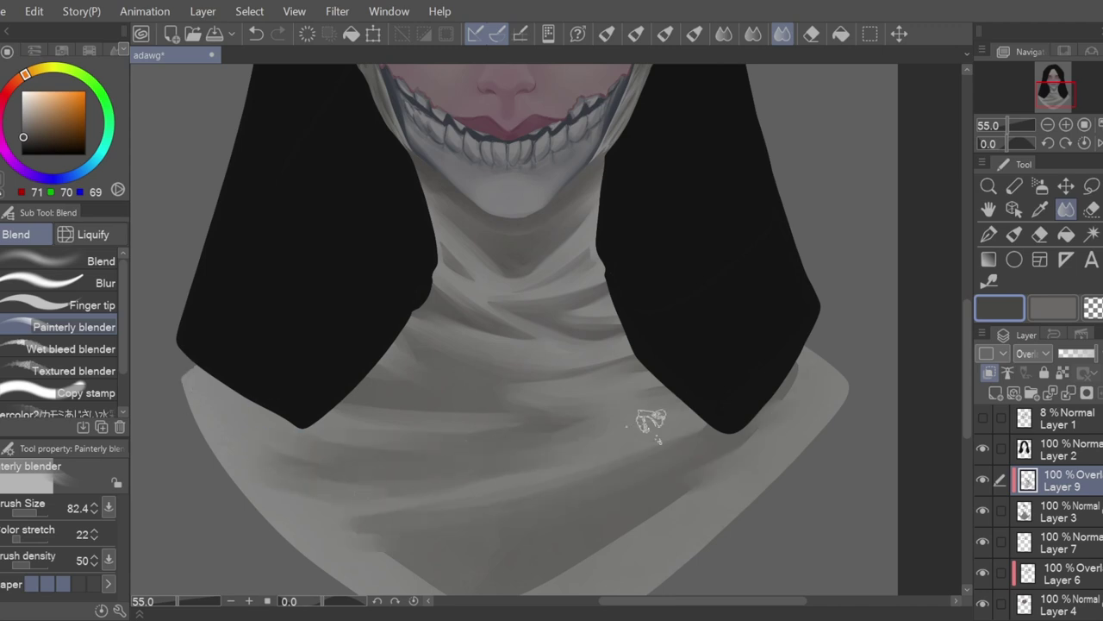
drag(967, 344, 967, 386)
mouse_move(412, 415)
mouse_down()
mouse_move(565, 418)
mouse_move(678, 354)
mouse_up()
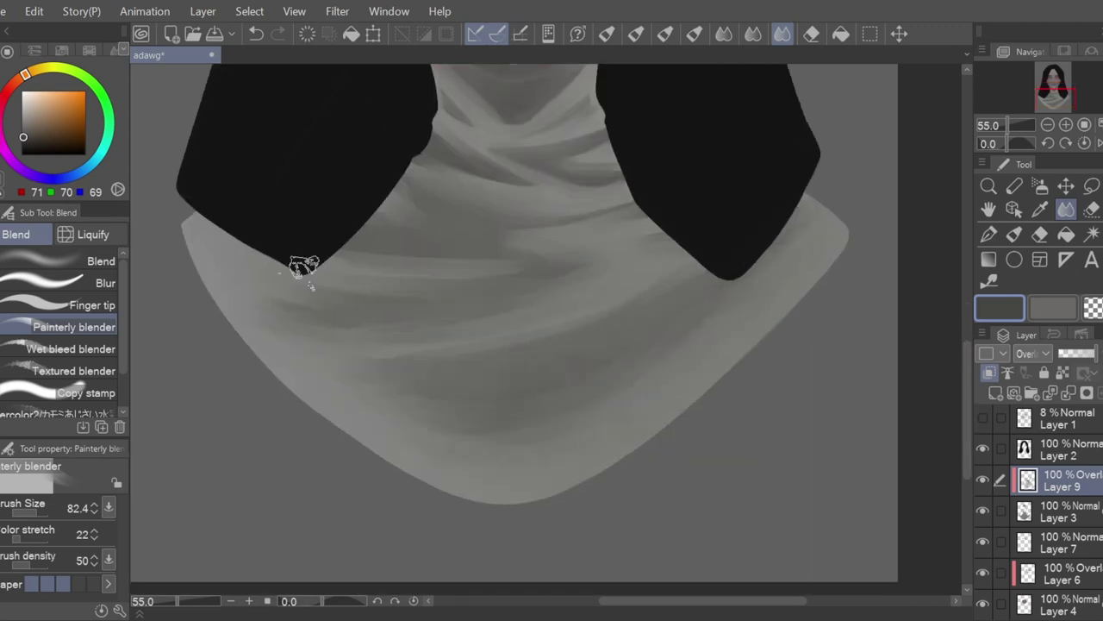
- Paint the veil's cast shadow along both of its inner and lower edges on the cloth with the flat brush
drag(970, 360, 963, 361)
drag(960, 363, 958, 330)
scroll(955, 335, up, 1)
click(1004, 233)
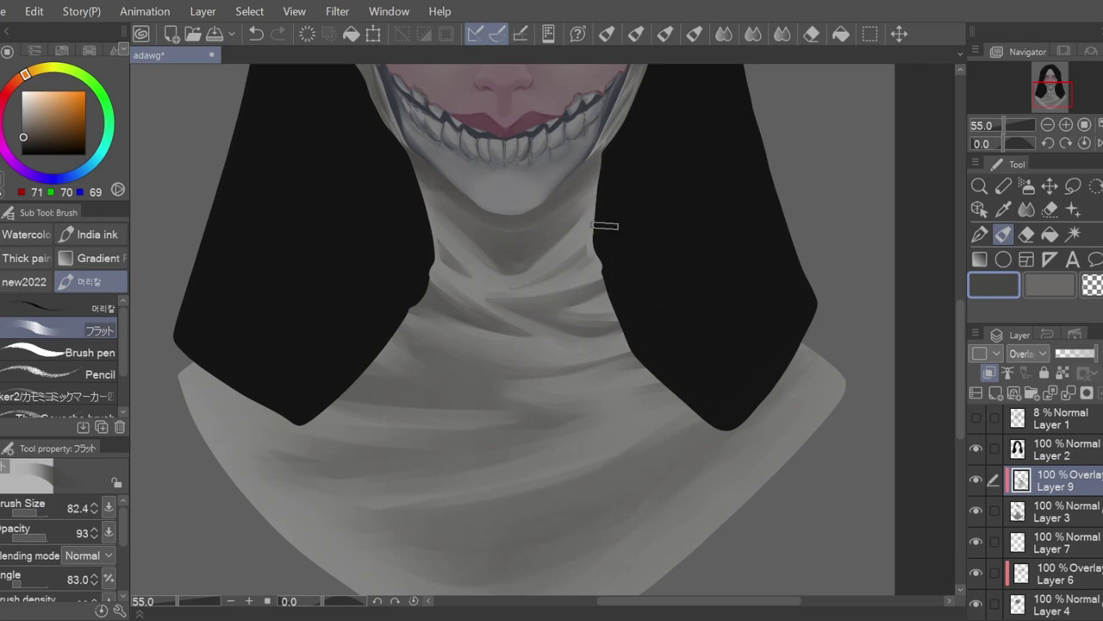
drag(608, 295, 622, 293)
mouse_move(431, 254)
mouse_down()
mouse_move(315, 418)
mouse_move(284, 427)
mouse_up()
drag(185, 353, 216, 379)
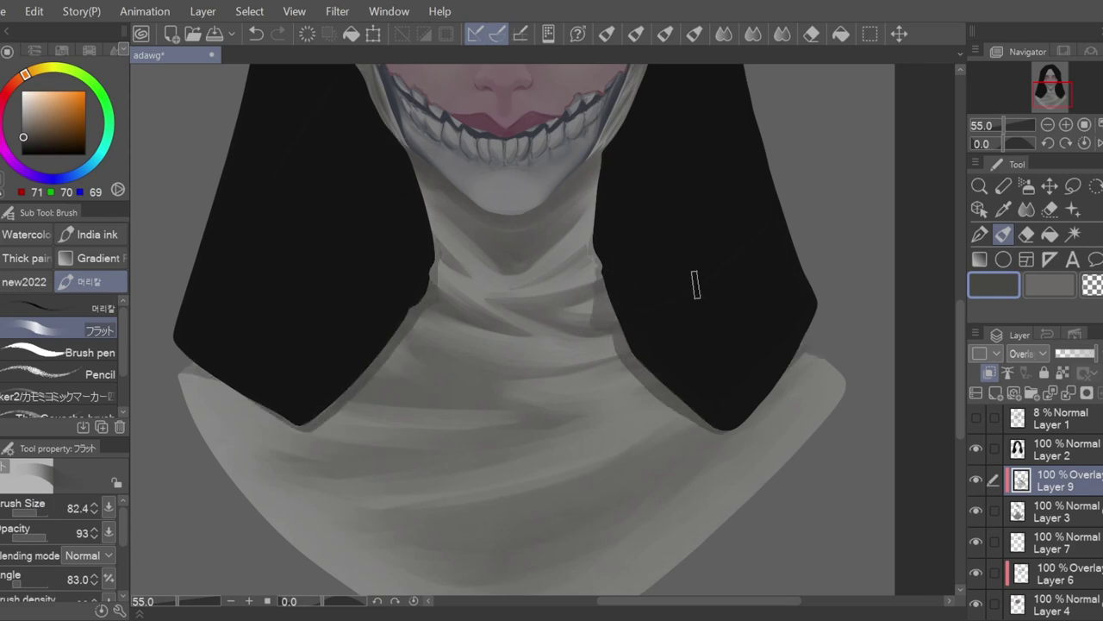
scroll(696, 279, down, 2)
drag(335, 295, 570, 479)
key(ctrl+z)
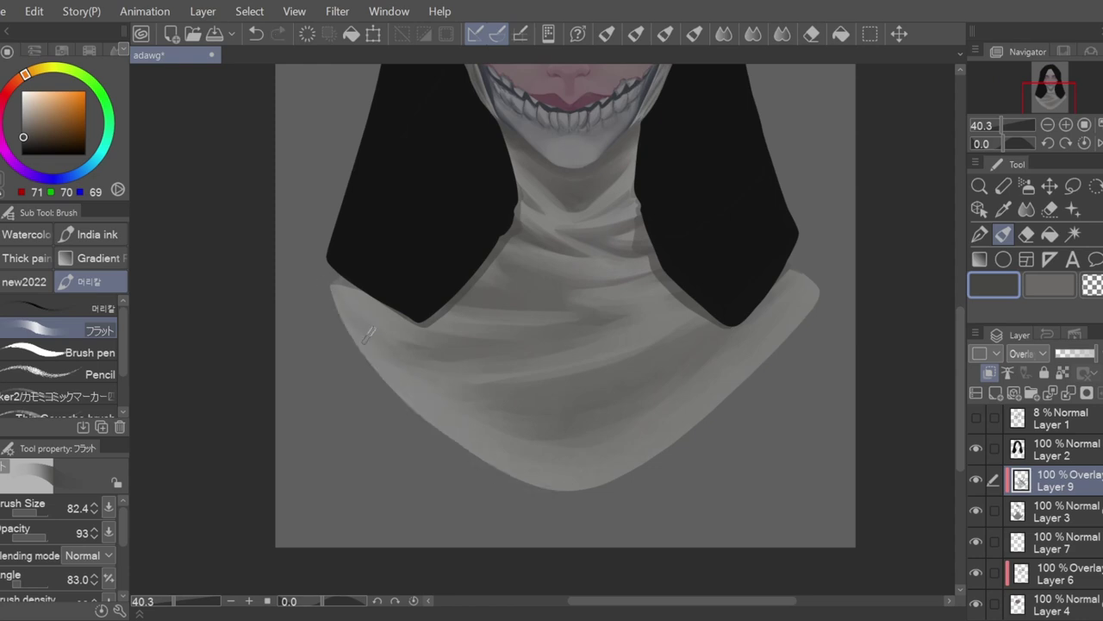
scroll(819, 254, up, 3)
click(1050, 260)
click(1091, 283)
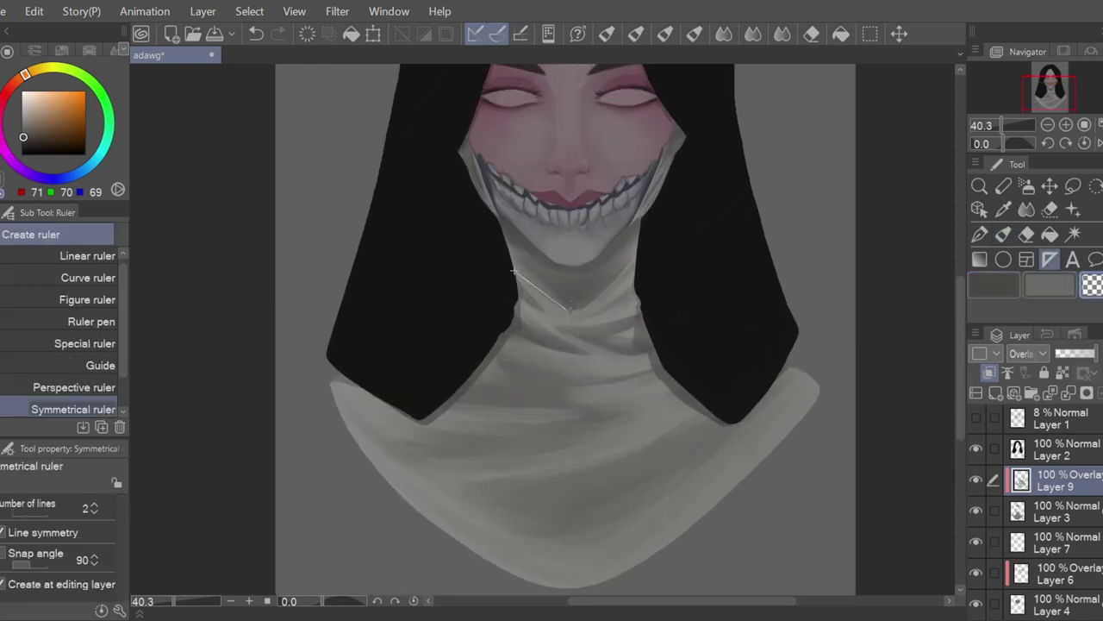
key(ctrl+z)
- Deepen the shadow on the neck cloth under the jaw with the flat brush at size 49.8 in near-black grey
click(1003, 234)
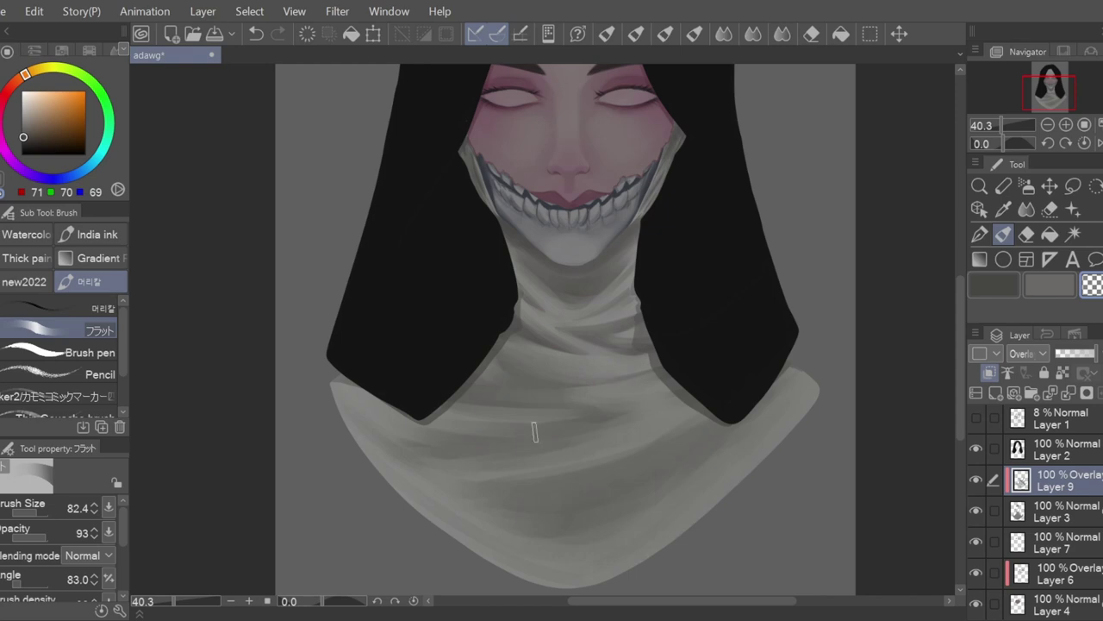
scroll(948, 248, up, 5)
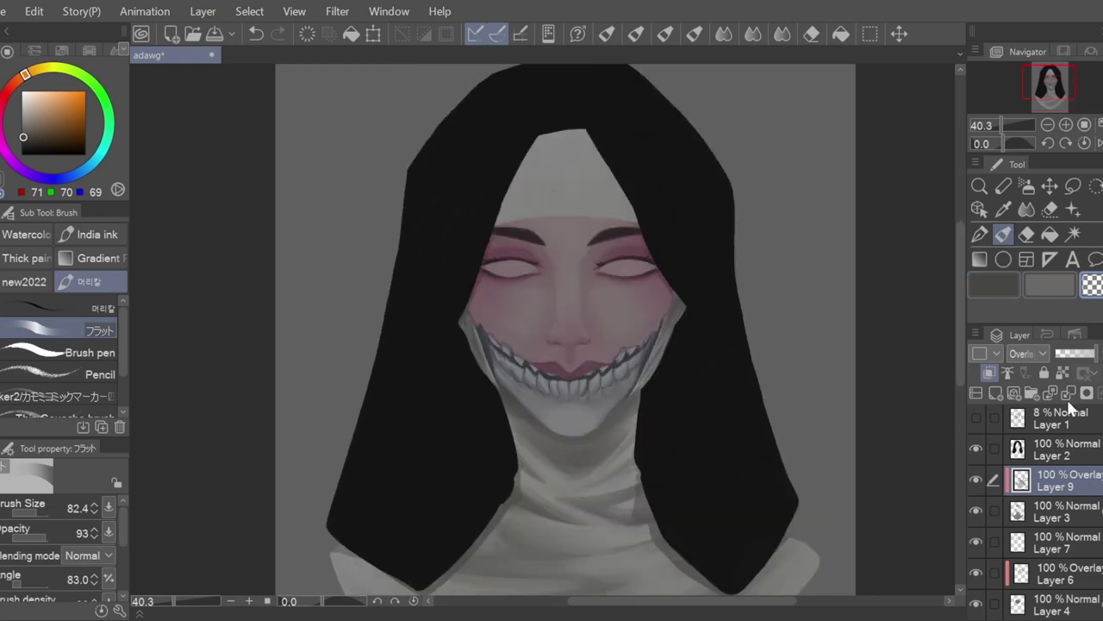
key(c)
key(p)
scroll(581, 417, up, 3)
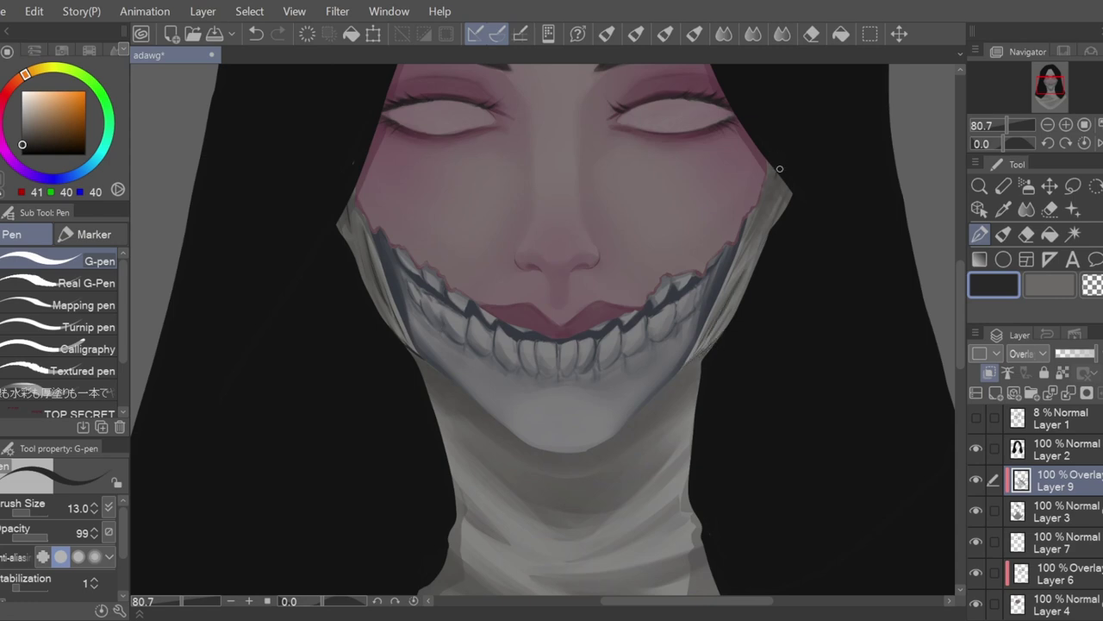
click(1002, 238)
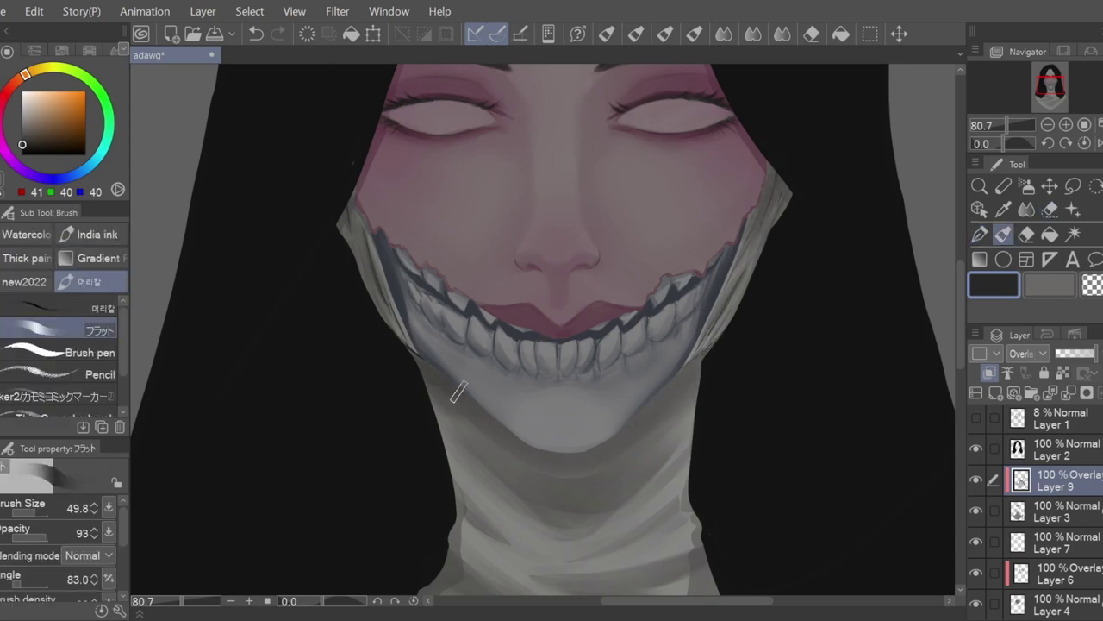
mouse_move(416, 364)
mouse_down()
mouse_move(595, 444)
mouse_move(704, 360)
mouse_up()
key(ctrl+z)
drag(485, 463, 643, 483)
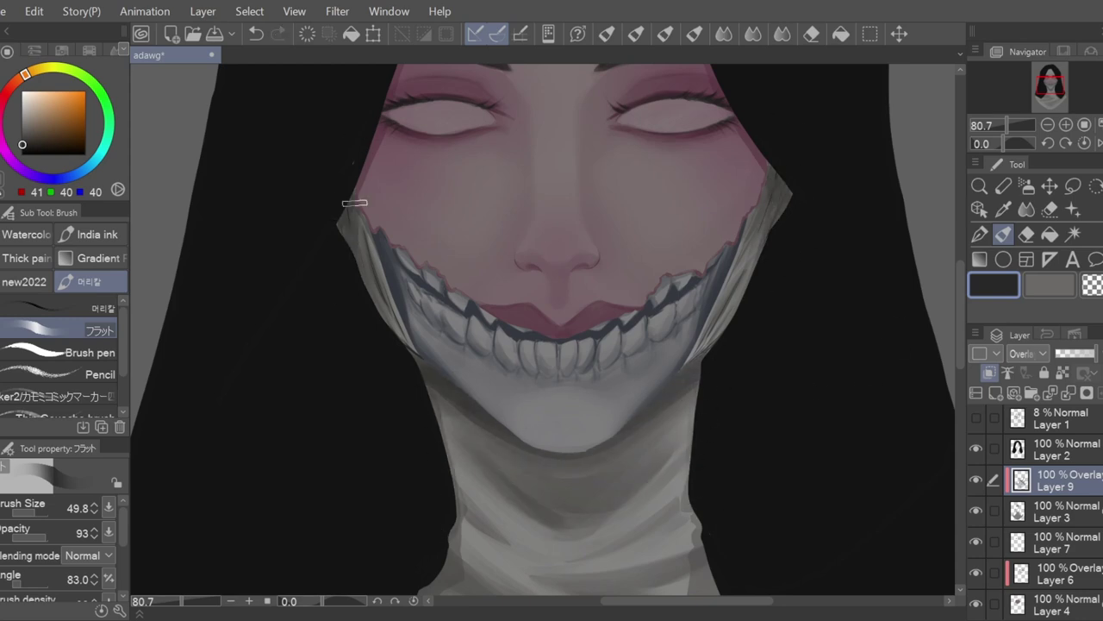
- Undo the forehead cloth's edge shading, paint horizontal folds across it and soften them with the Painterly blender at size 82.4
scroll(354, 202, down, 5)
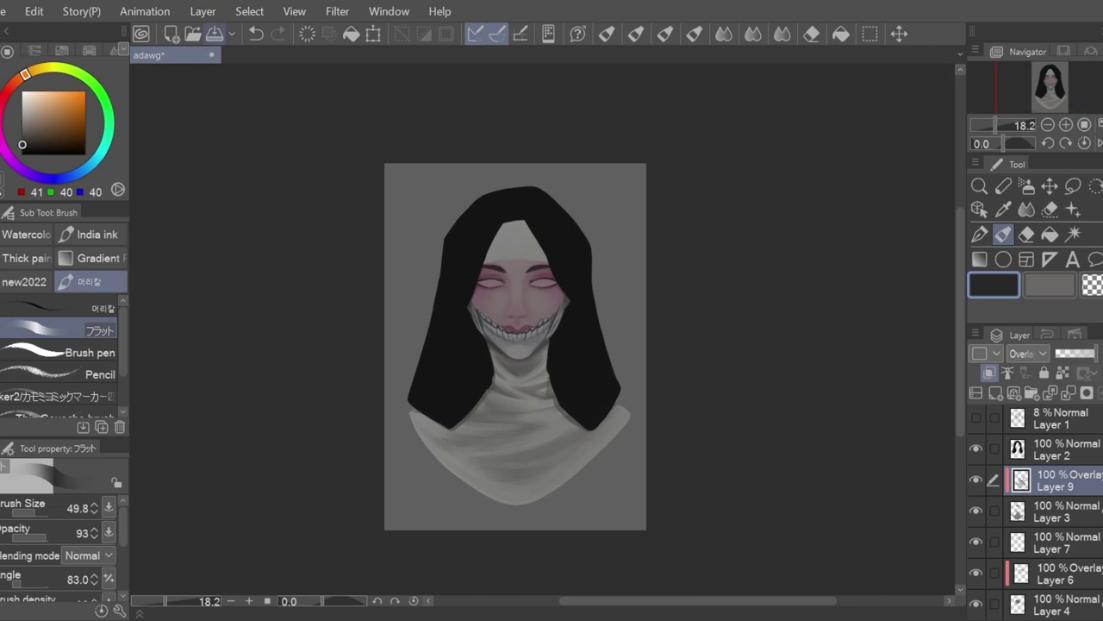
scroll(487, 220, up, 5)
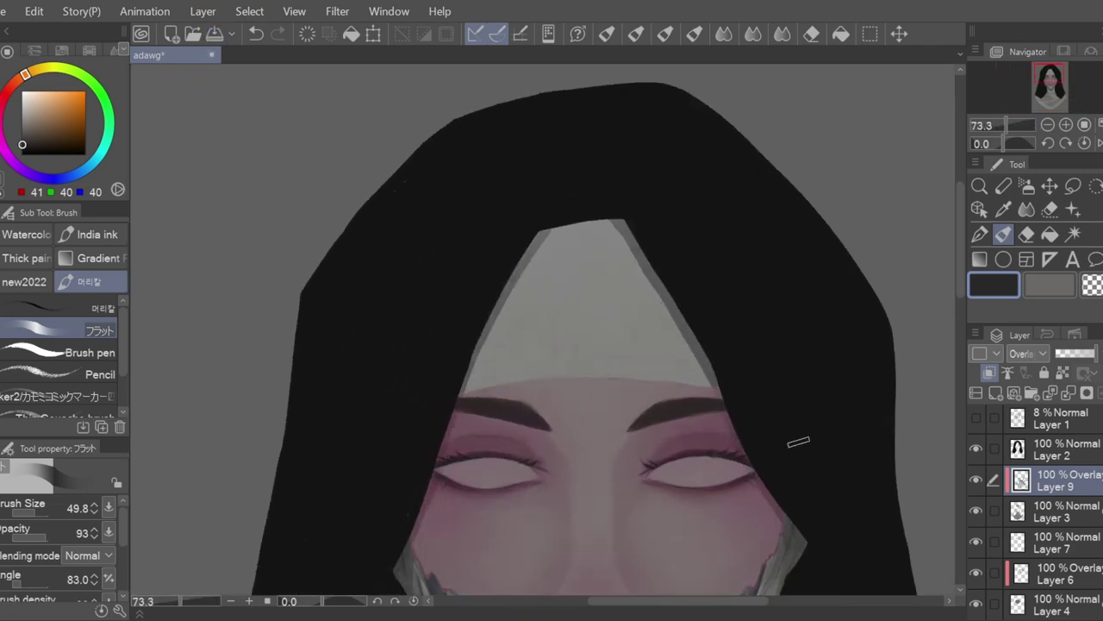
key(ctrl+z)
key(ctrl+z)
drag(595, 353, 452, 367)
drag(547, 324, 746, 369)
drag(664, 288, 485, 305)
mouse_move(651, 256)
mouse_down()
mouse_move(534, 246)
mouse_move(670, 226)
mouse_up()
drag(461, 371, 617, 362)
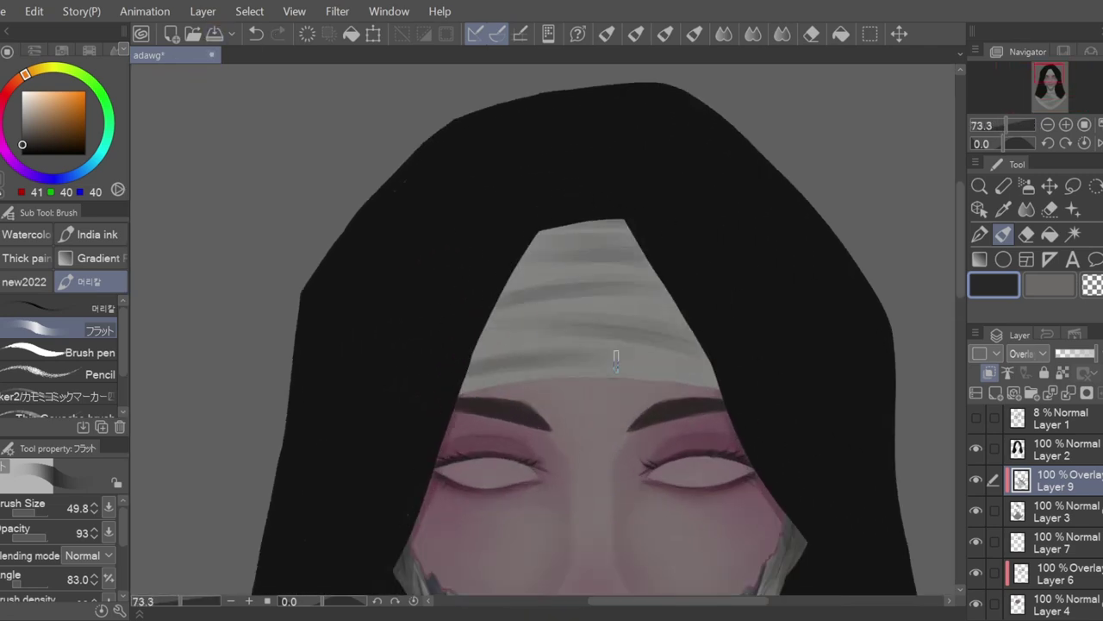
key(e)
key(j)
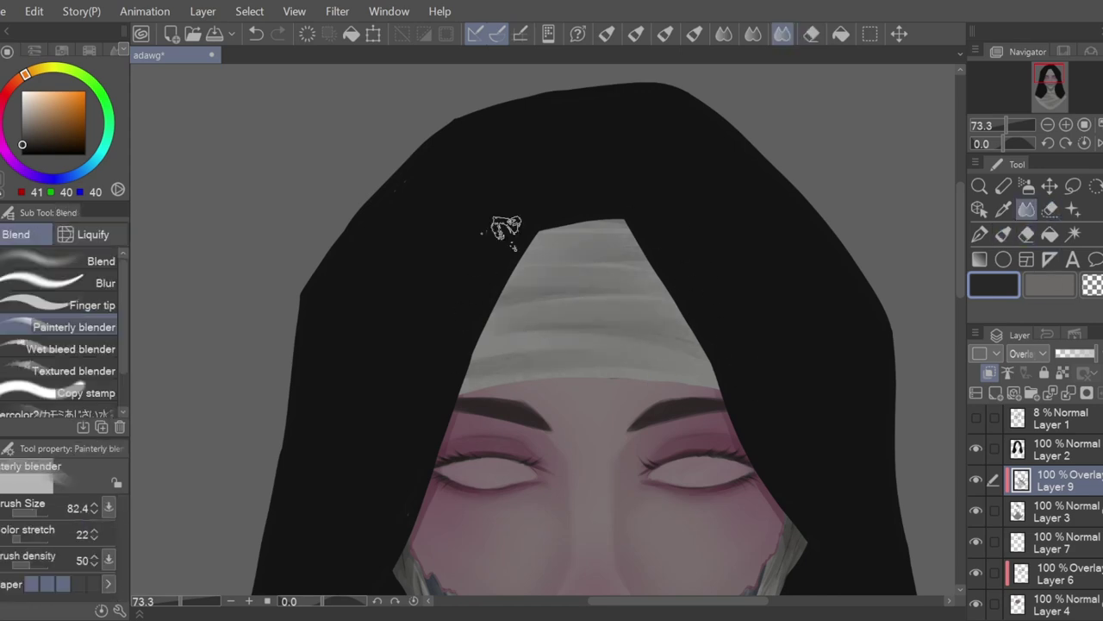
- Shade the forehead cloth along both veil edges and its lower hem with the flat brush at size 49.8, and save the file
key(b)
drag(539, 217, 470, 380)
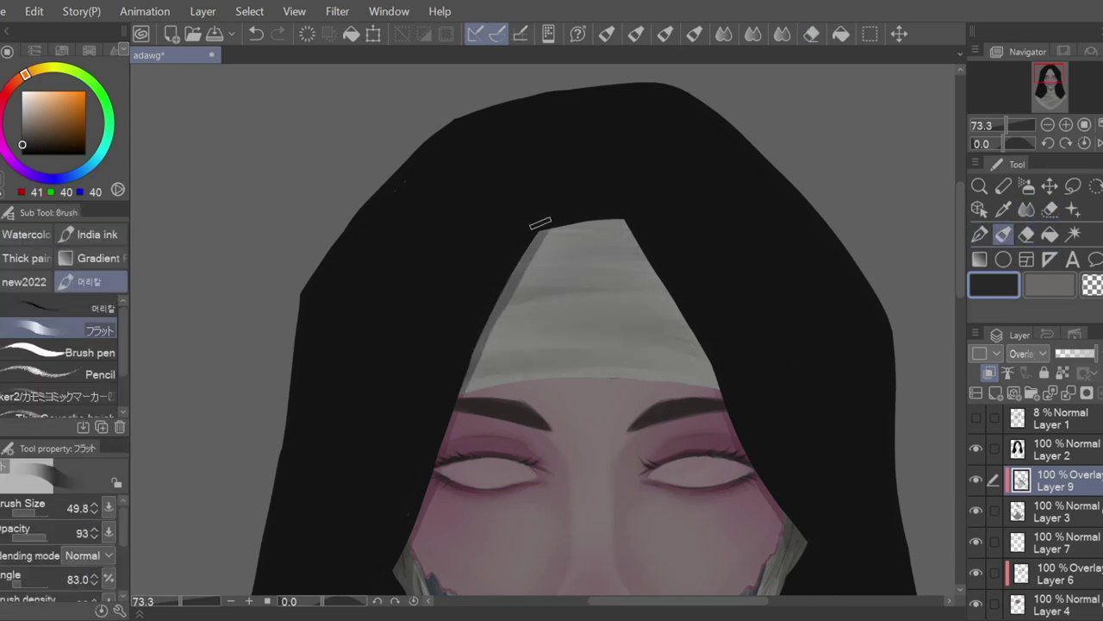
drag(621, 223, 719, 386)
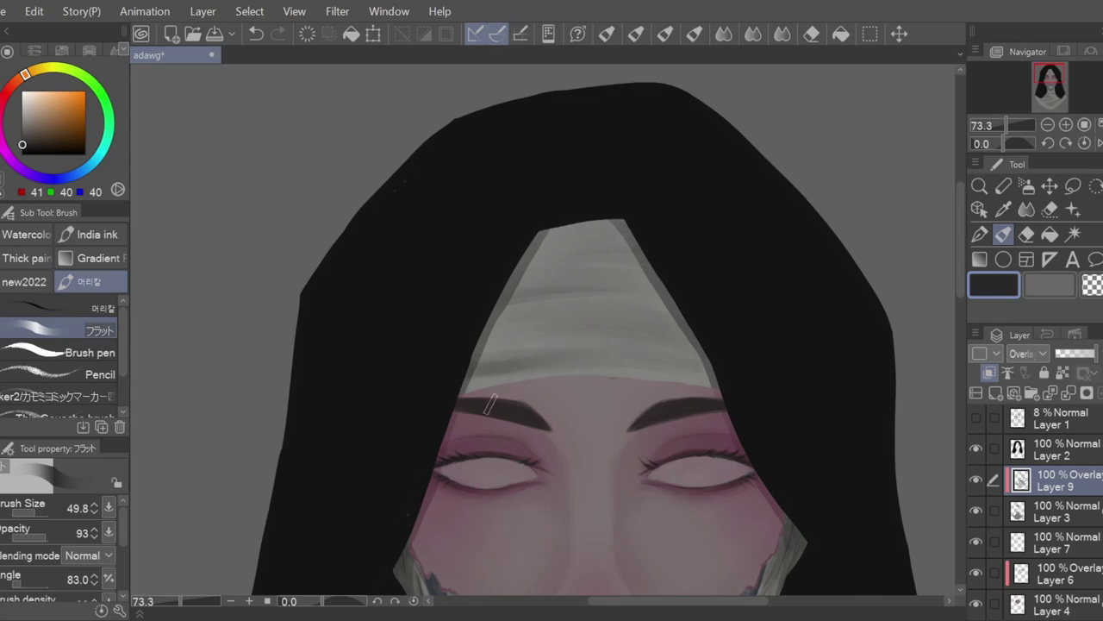
key(ctrl+z)
drag(472, 393, 714, 387)
key(ctrl+z)
key(ctrl+z)
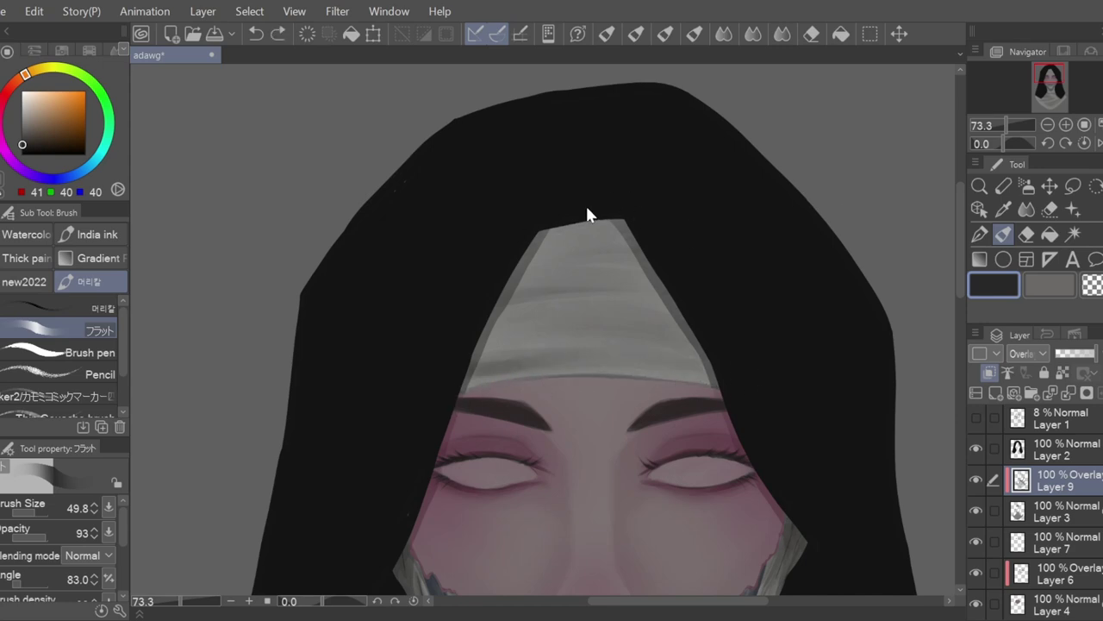
drag(622, 207, 631, 275)
scroll(655, 293, down, 2)
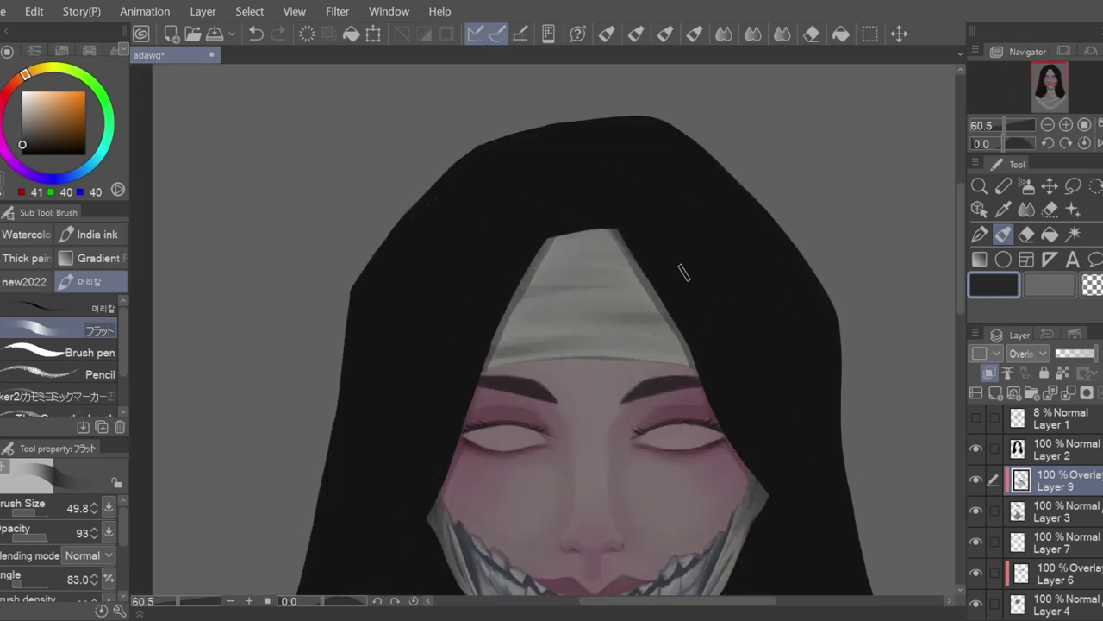
scroll(684, 272, down, 3)
key(ctrl+s)
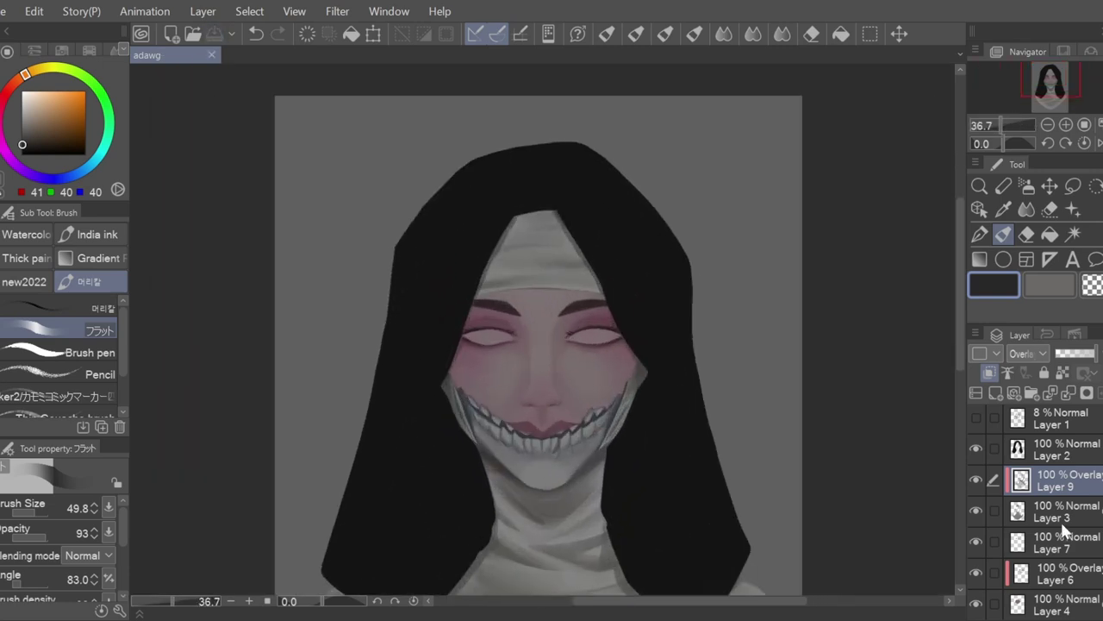
- Duplicate the Overlay Layer 8 to strengthen the mouth shading and merge the copy down
scroll(1065, 530, down, 2)
click(976, 585)
click(976, 584)
click(1050, 554)
key(ctrl+c)
key(ctrl+v)
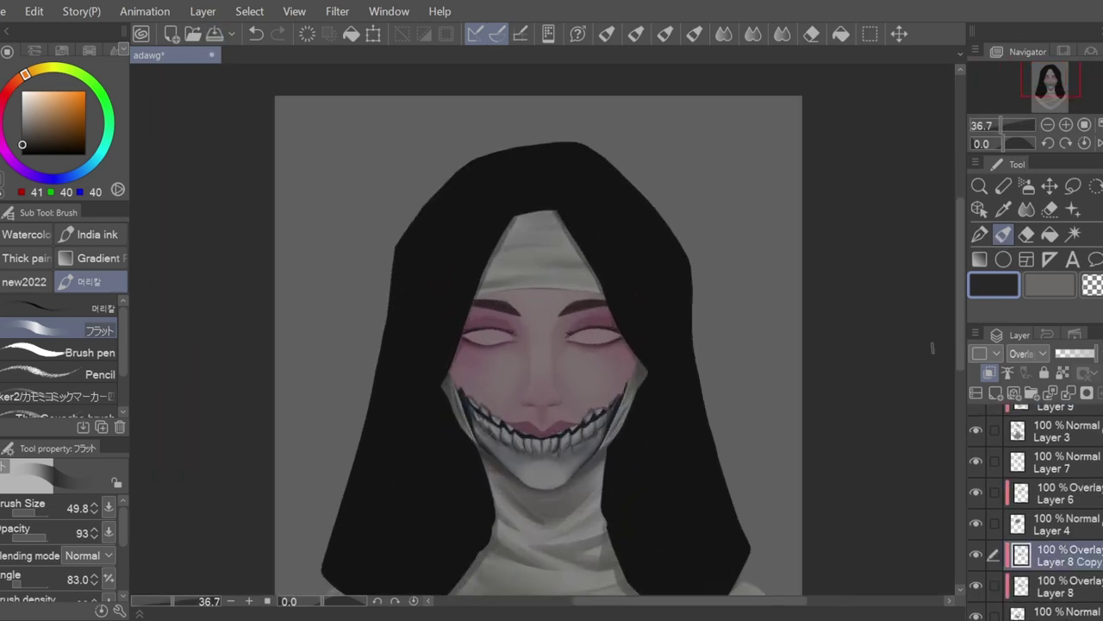
scroll(940, 397, up, 1)
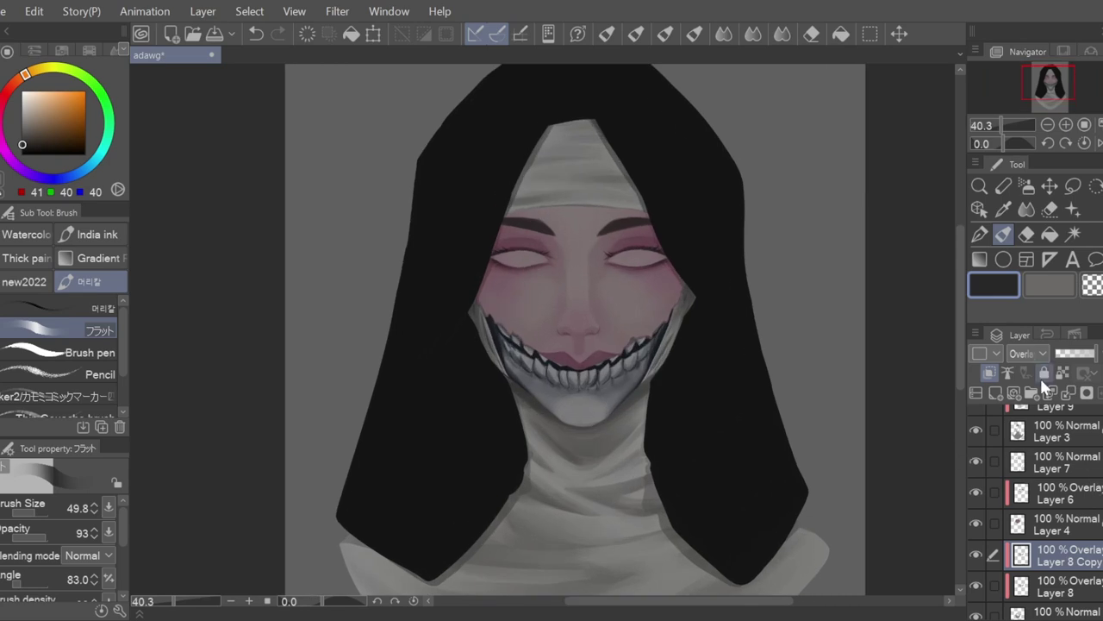
click(1069, 393)
scroll(1037, 463, down, 1)
- Add a new raster layer above Layer 1 and set the drawing colour to black
scroll(1037, 463, up, 2)
click(1054, 421)
click(996, 393)
scroll(866, 282, down, 4)
click(21, 155)
scroll(608, 351, down, 3)
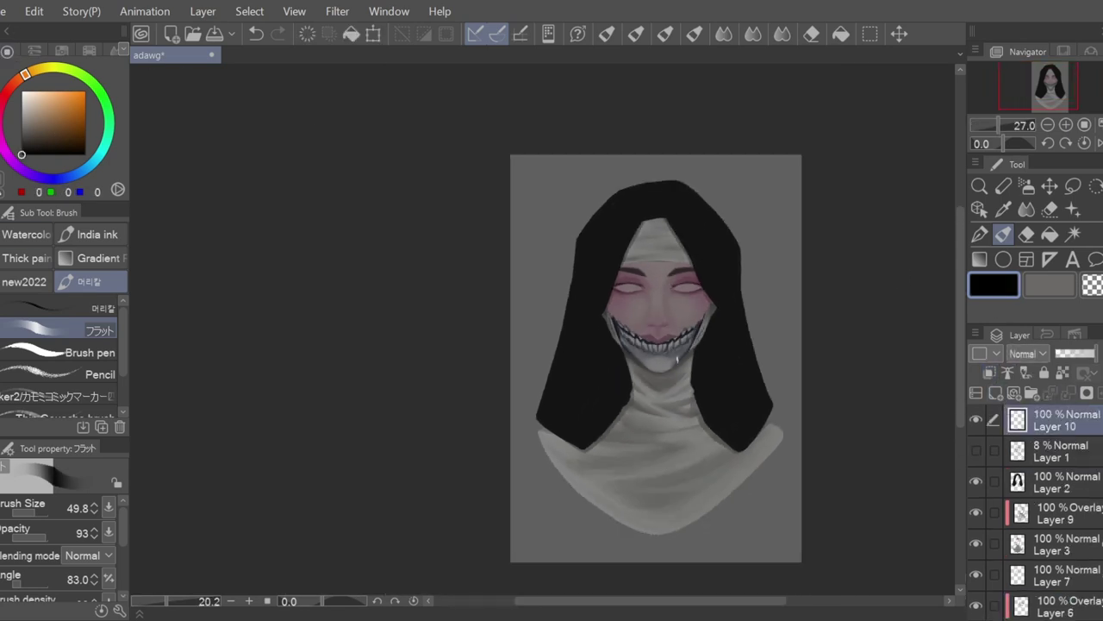
- Fill a lassoed area around the whole portrait with black and set the new layer's blending mode to Saturation
click(1073, 186)
mouse_move(507, 129)
mouse_down()
mouse_move(412, 353)
mouse_move(526, 126)
mouse_up()
click(753, 559)
click(1028, 353)
click(1032, 297)
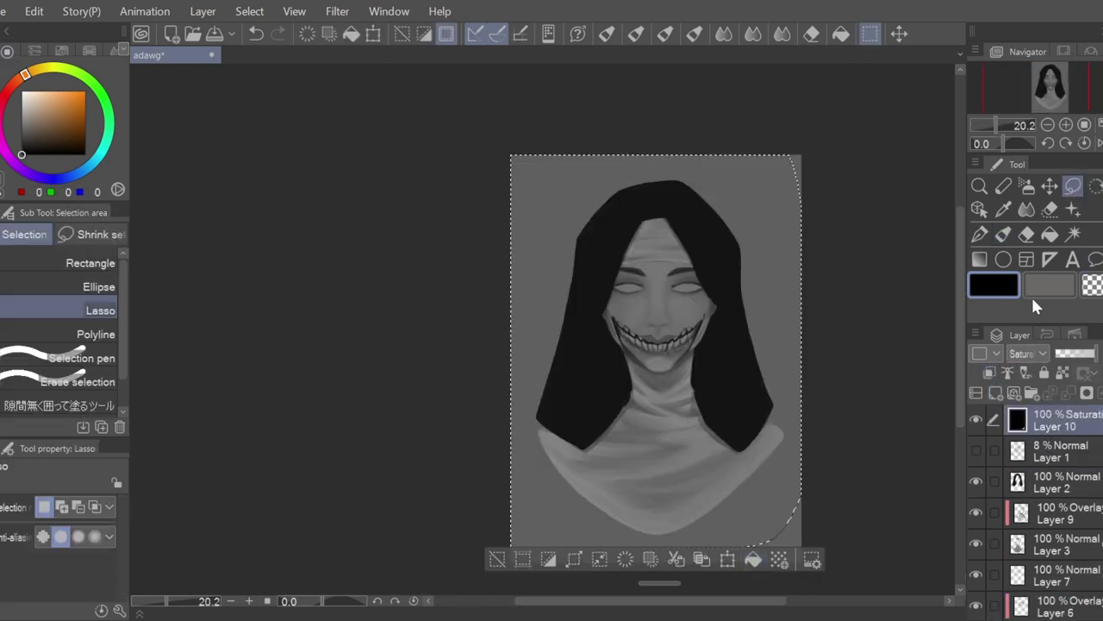
- Deselect the area around the portrait and hide the black Saturation layer to return to colour
key(ctrl+d)
drag(771, 604, 790, 603)
click(976, 420)
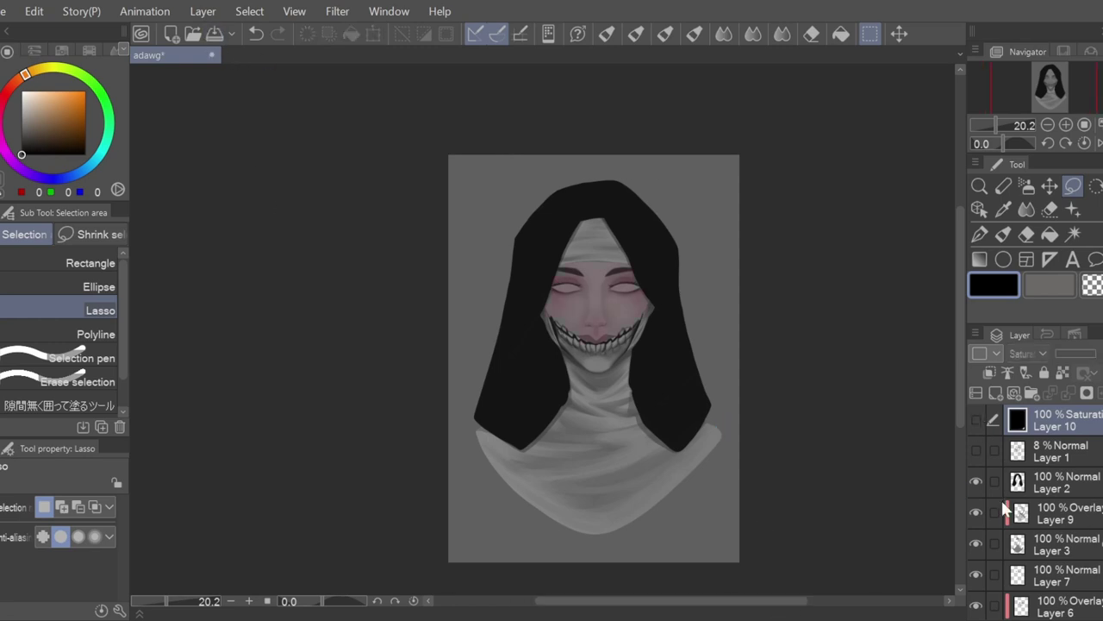
- On Overlay Layer 6, try lining the left nostril in dark purple with the G-pen at size 2.4
scroll(1004, 510, down, 3)
click(1000, 479)
scroll(545, 328, up, 8)
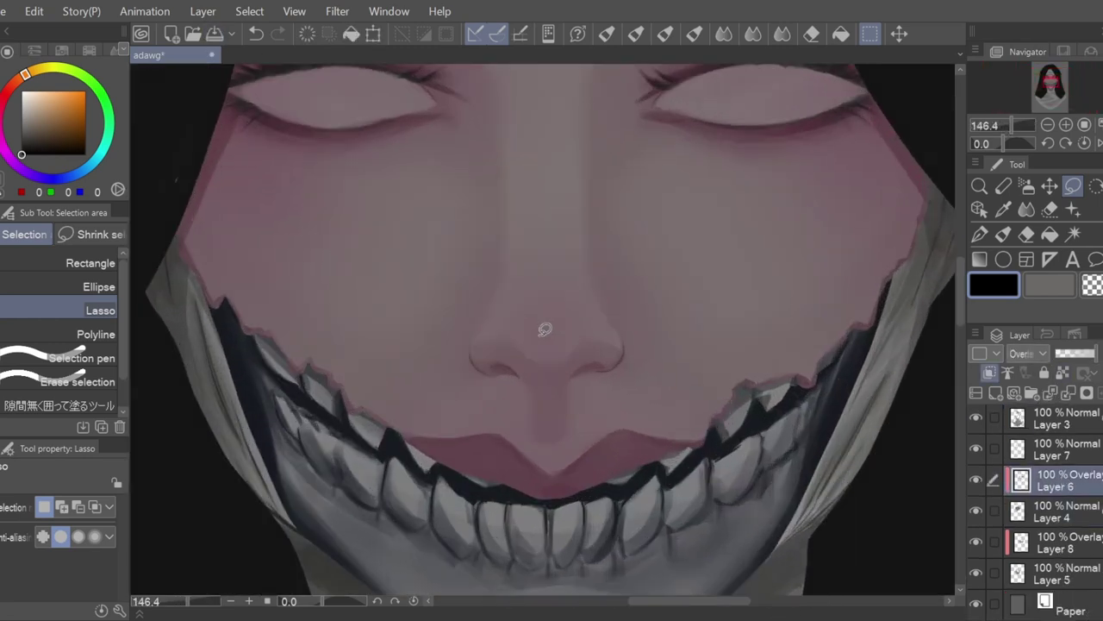
click(89, 50)
click(53, 184)
click(980, 234)
drag(32, 512, 18, 513)
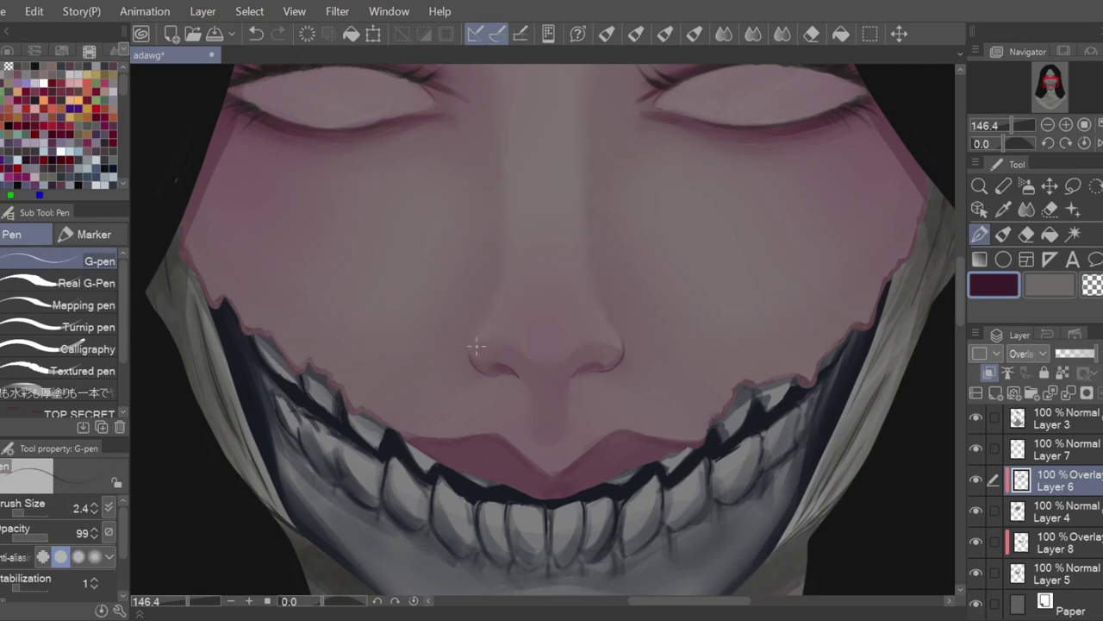
drag(477, 347, 498, 373)
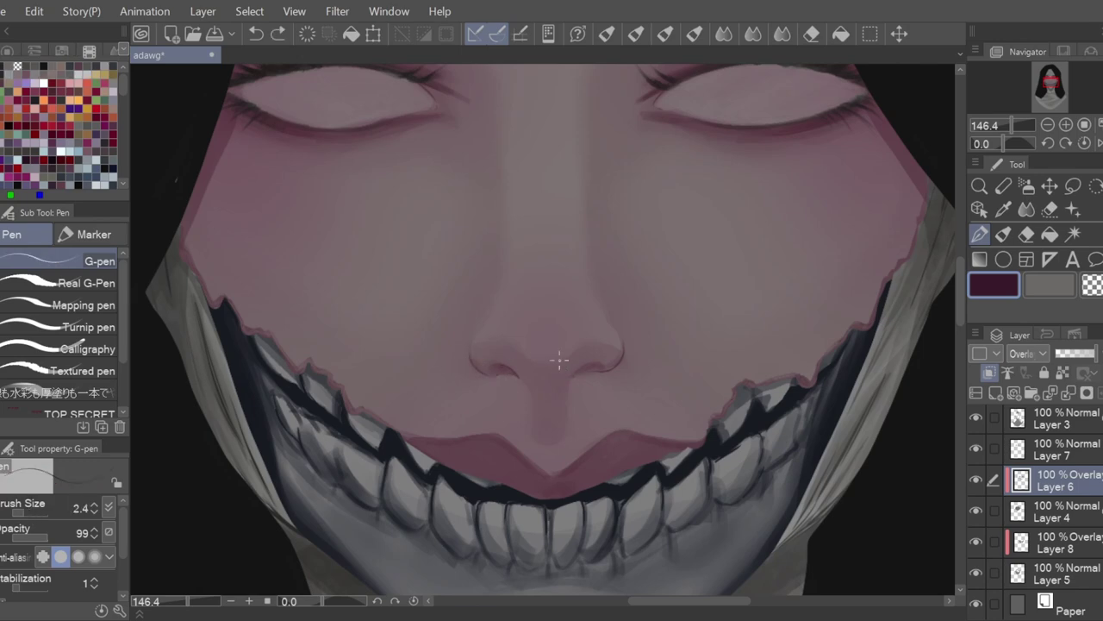
- Darken the nostrils and the torn skin edge along both cheeks in dark purple with the flat brush at size 11
key(b)
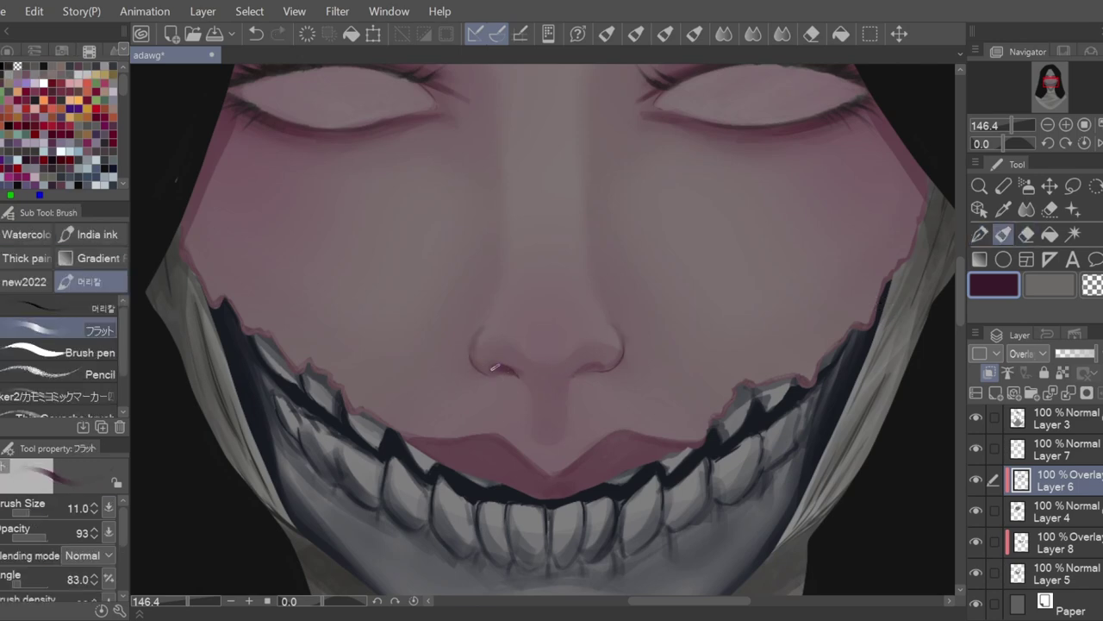
scroll(955, 279, up, 5)
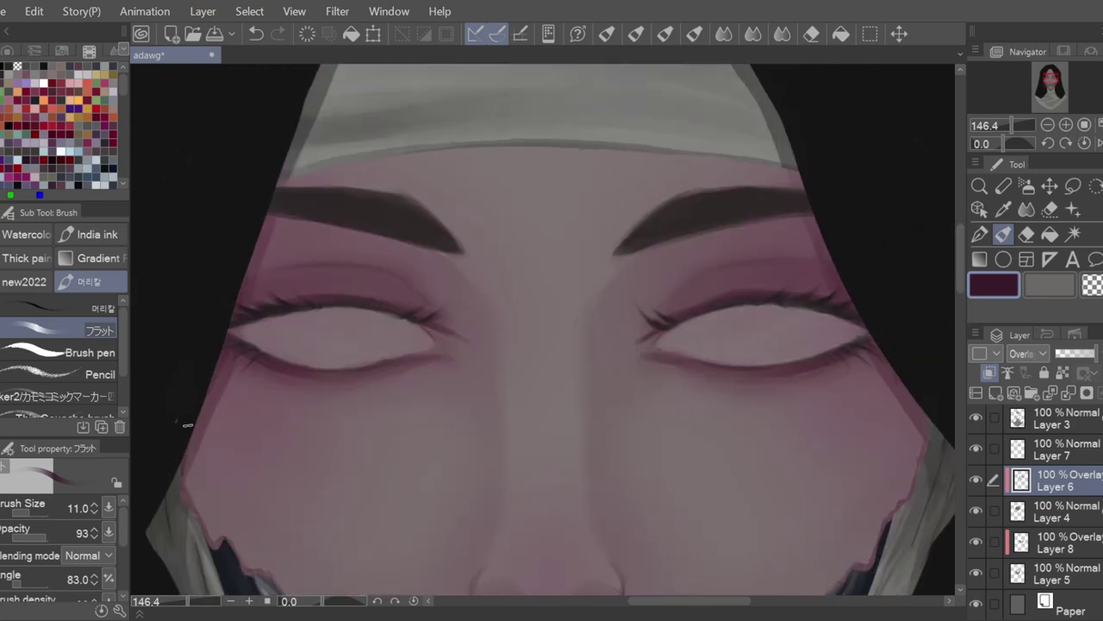
scroll(580, 276, down, 5)
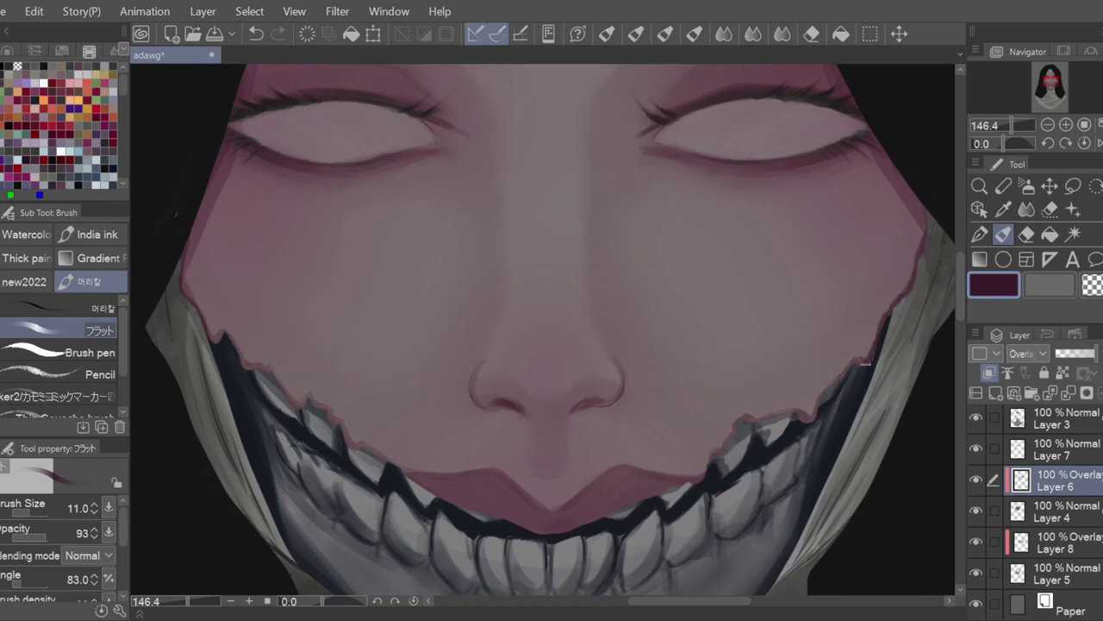
mouse_move(226, 335)
mouse_down()
mouse_move(306, 407)
mouse_move(523, 529)
mouse_up()
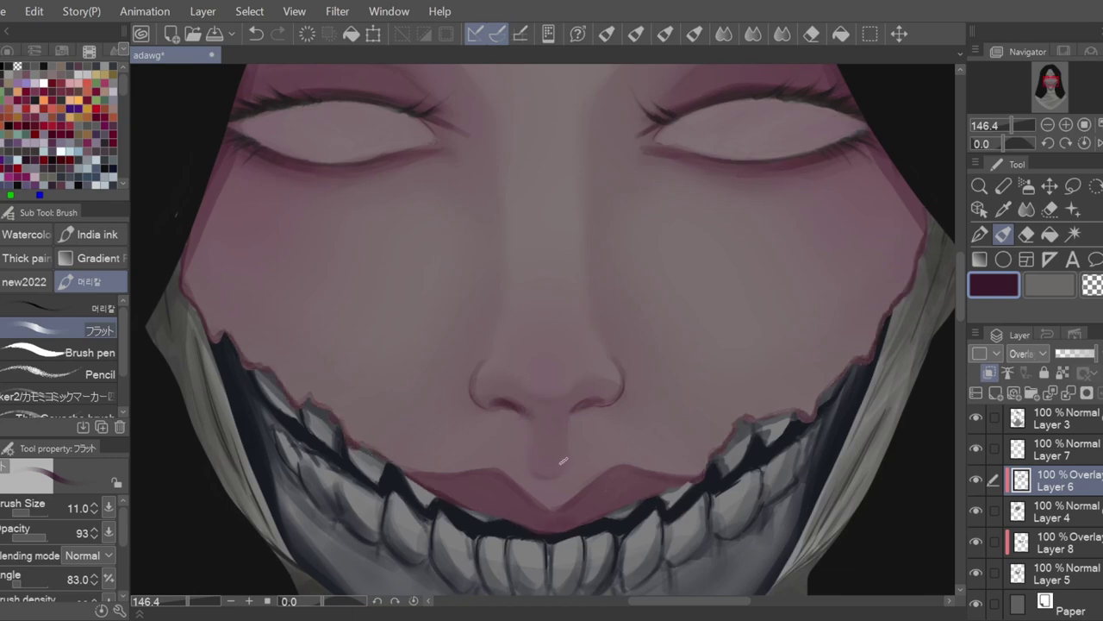
scroll(563, 461, down, 10)
scroll(552, 345, up, 5)
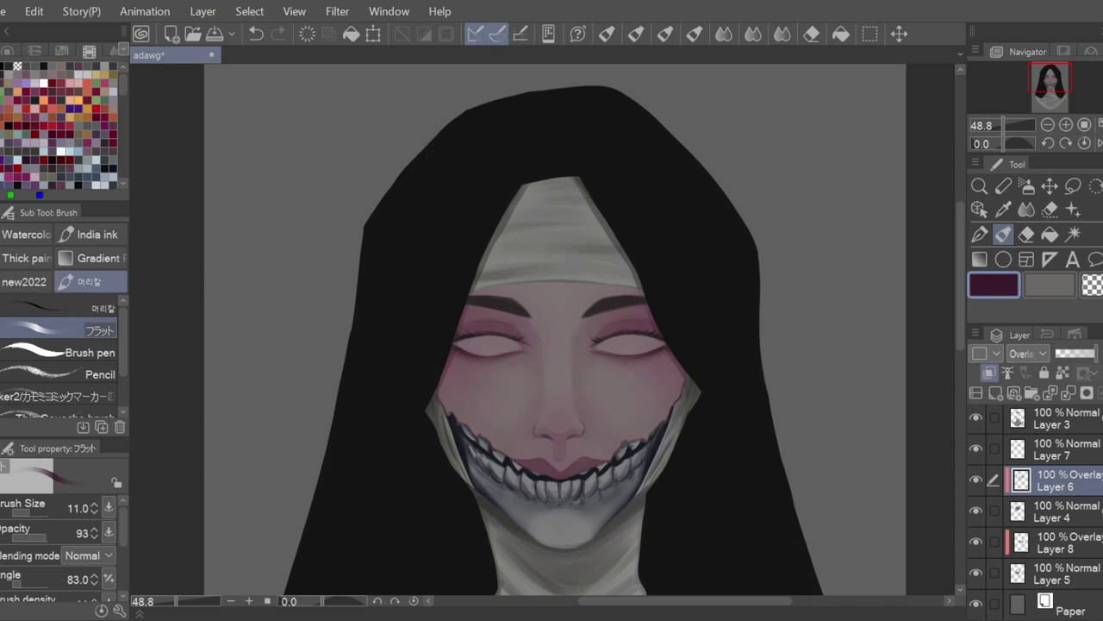
- Draw longer upper lashes on both eyes in dark navy with the 머리칼 brush at size 9.3, checking them in the mirrored view
scroll(533, 561, down, 2)
scroll(569, 311, up, 5)
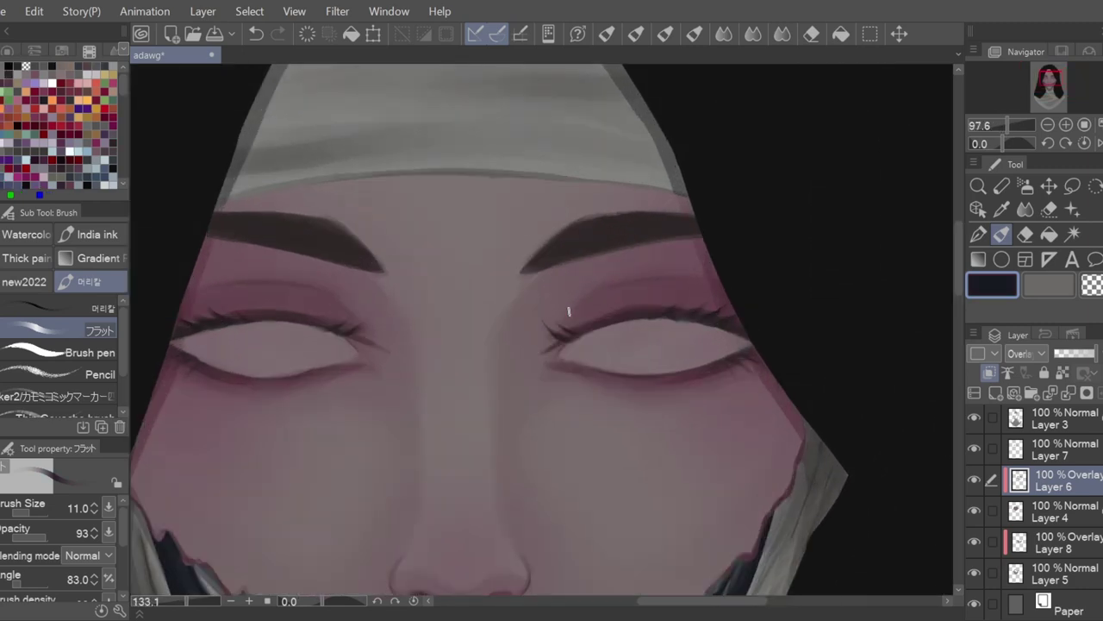
scroll(569, 311, up, 3)
click(69, 307)
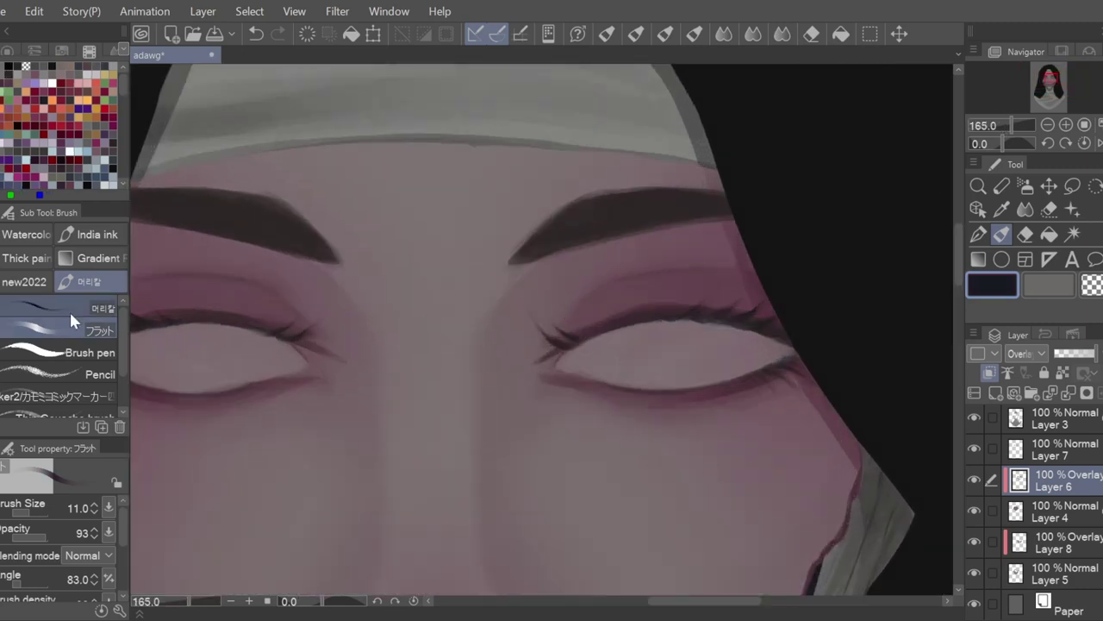
key(h)
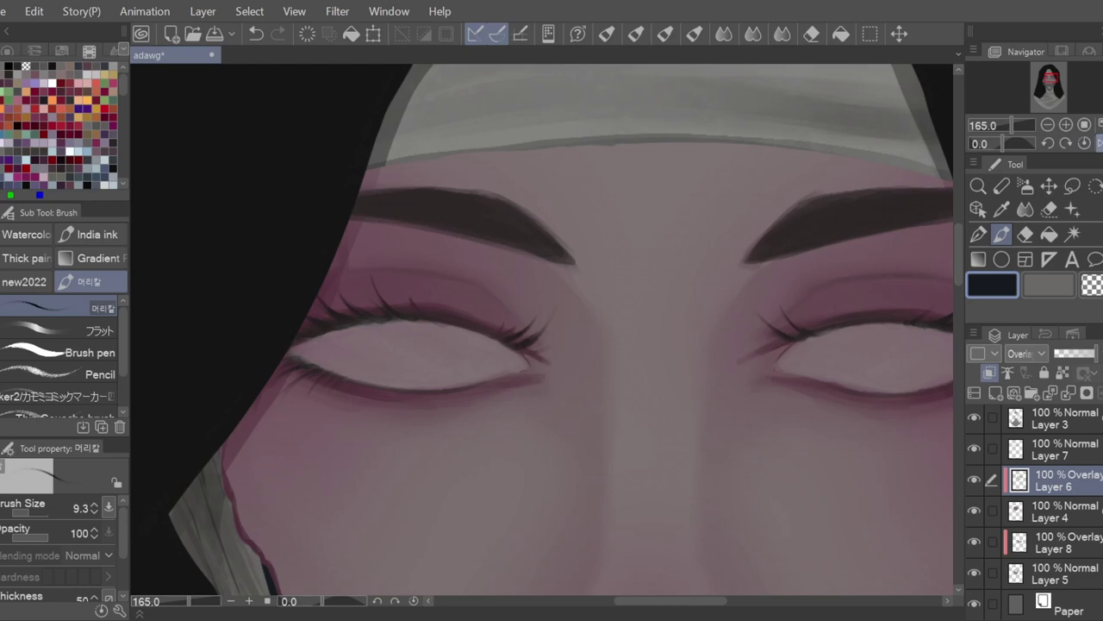
key(h)
drag(722, 601, 676, 601)
drag(685, 317, 659, 289)
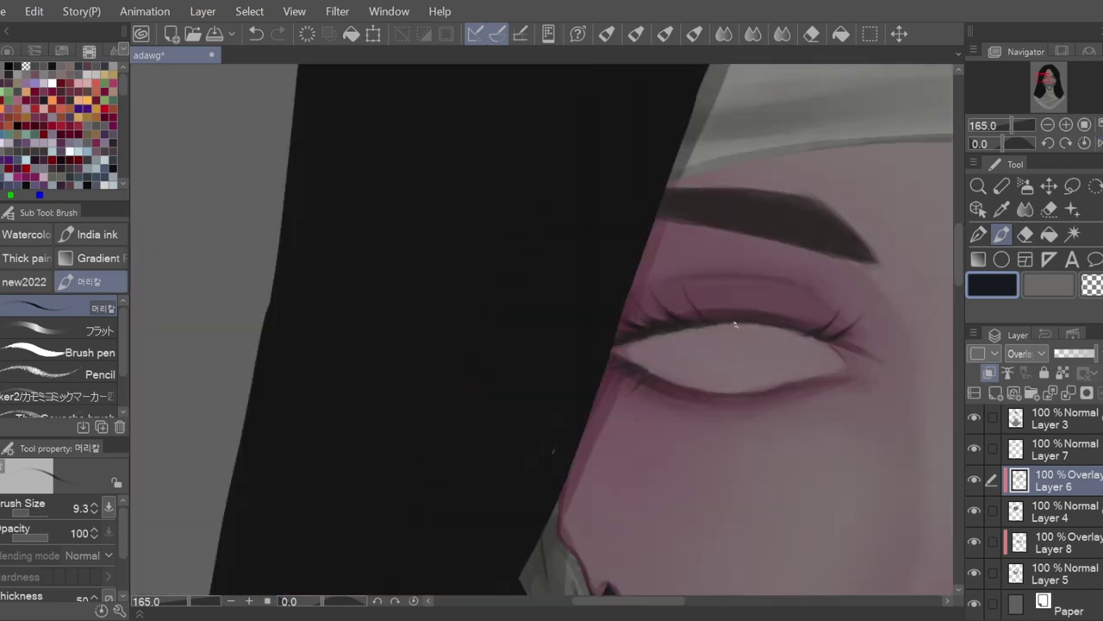
- Compare the lashes of both eyes close up and at full view, restore the unmirrored canvas and save the file
drag(666, 602, 722, 609)
scroll(645, 403, down, 5)
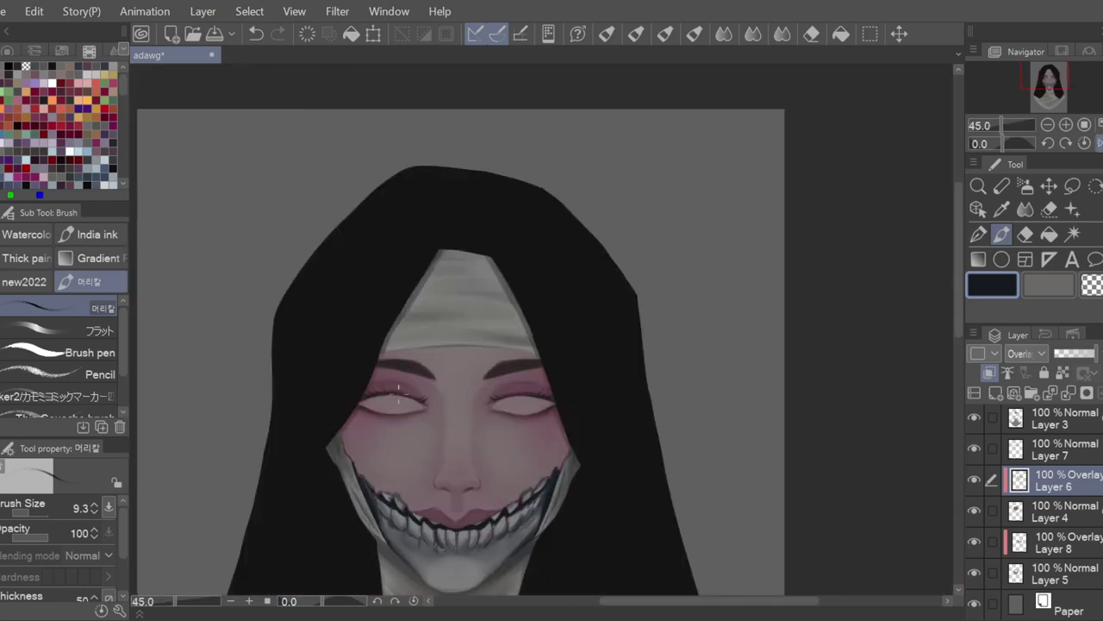
scroll(405, 415, up, 4)
mouse_move(657, 601)
mouse_down()
mouse_move(699, 603)
mouse_move(655, 601)
mouse_up()
key(h)
scroll(325, 257, down, 5)
click(215, 34)
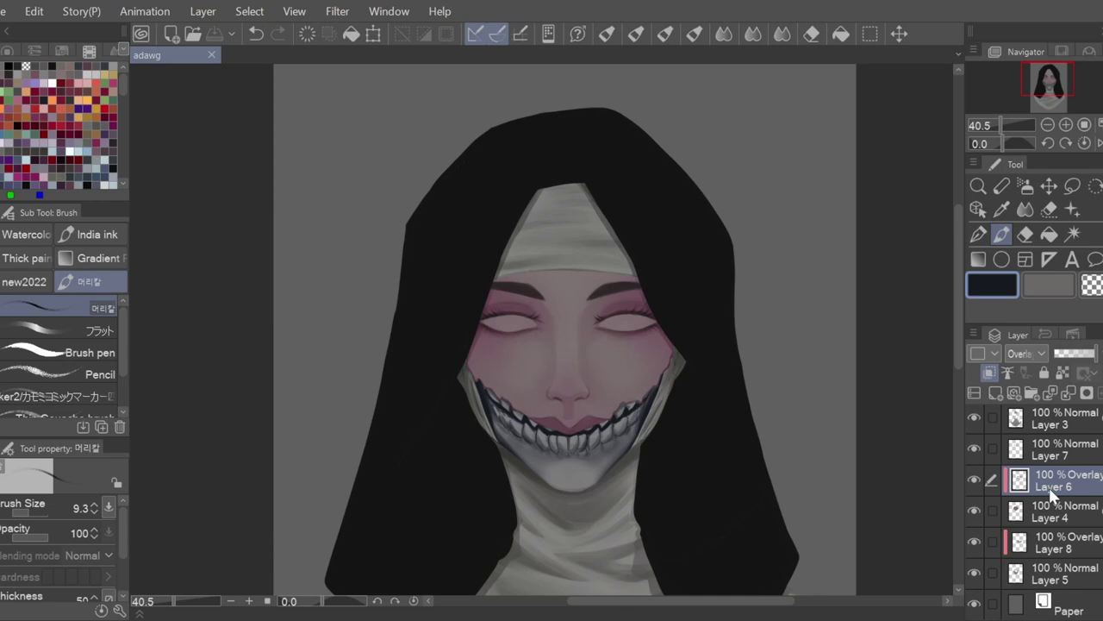
- Check what Layer 7 contains by toggling its visibility, and add a new raster layer directly above it
click(973, 446)
click(973, 446)
click(1041, 439)
scroll(1042, 436, up, 2)
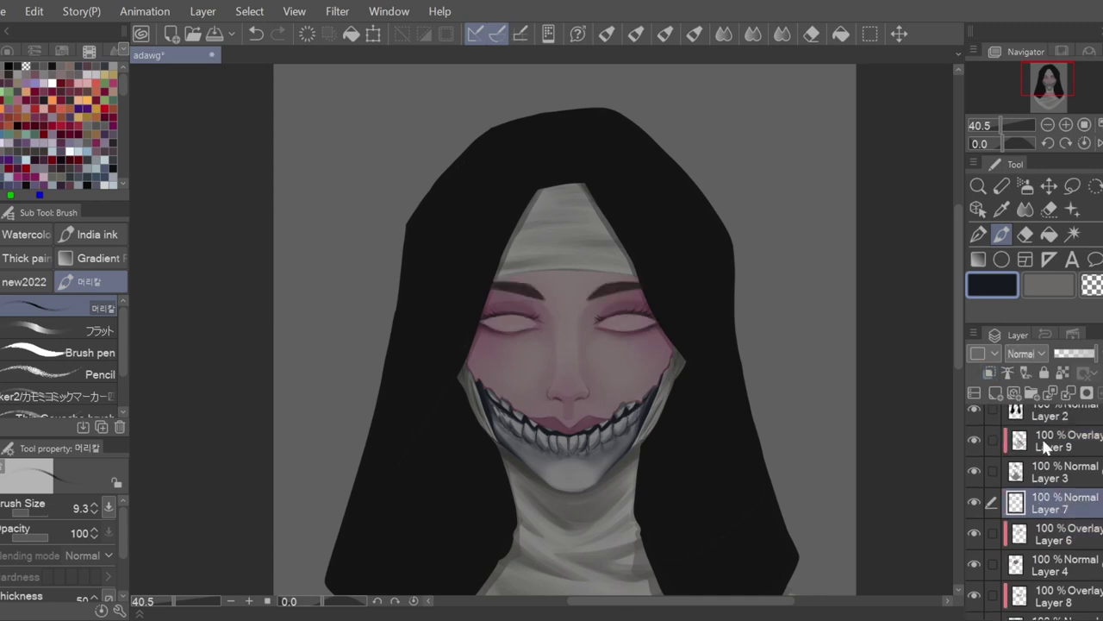
click(997, 393)
scroll(589, 303, up, 4)
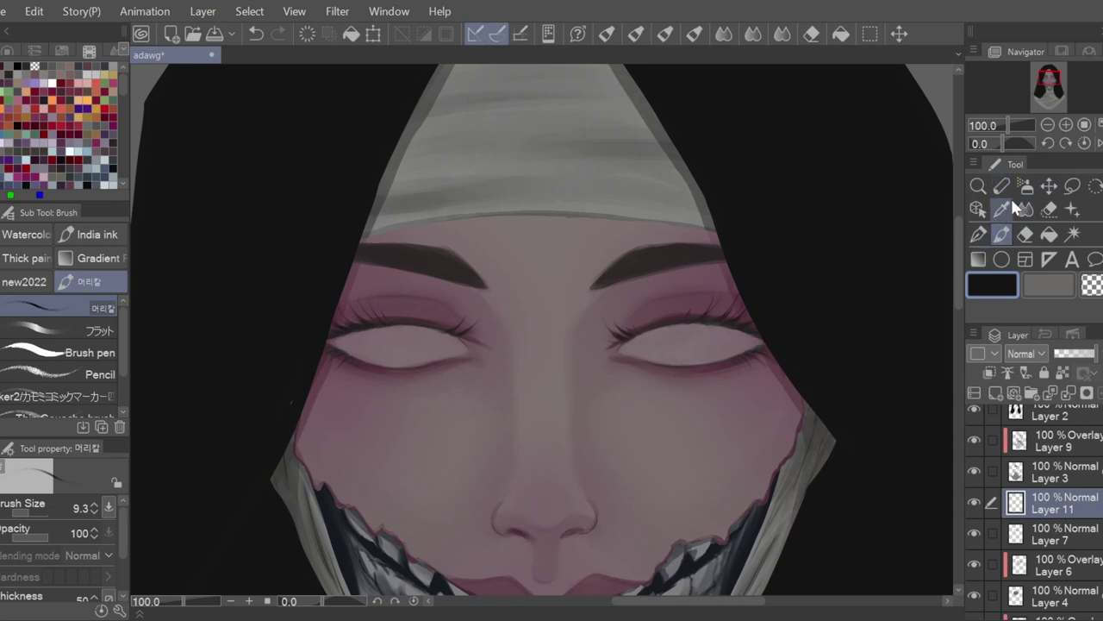
- Shift the colour of the mouth shading on Overlay Layer 8 from blue to a nearly neutral dark brown-grey
click(7, 52)
scroll(1062, 517, down, 2)
click(1062, 543)
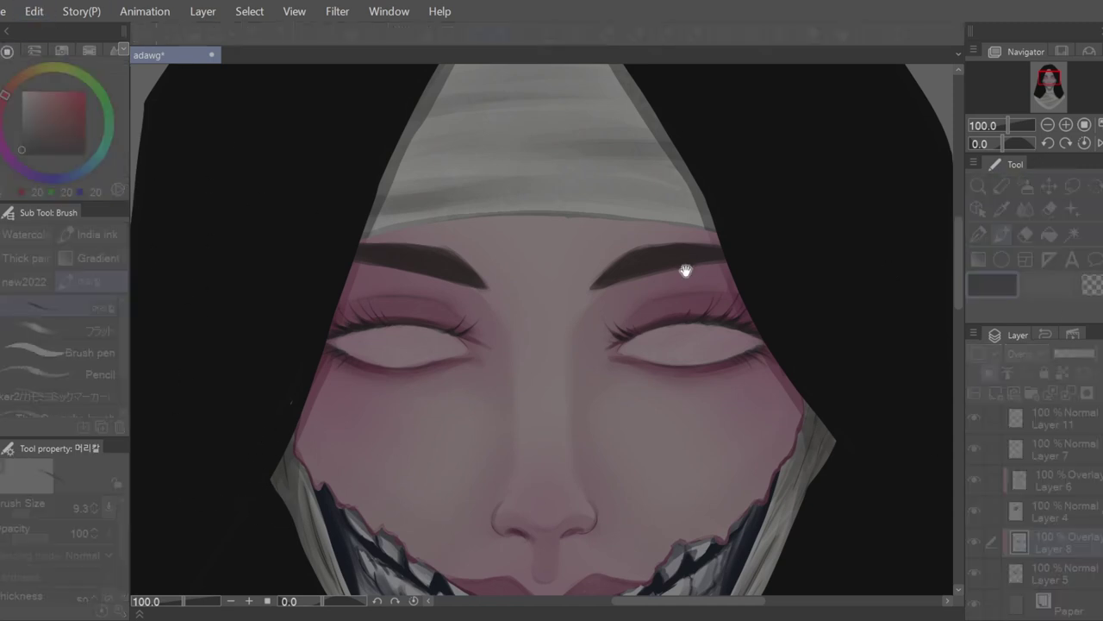
drag(392, 294, 392, 152)
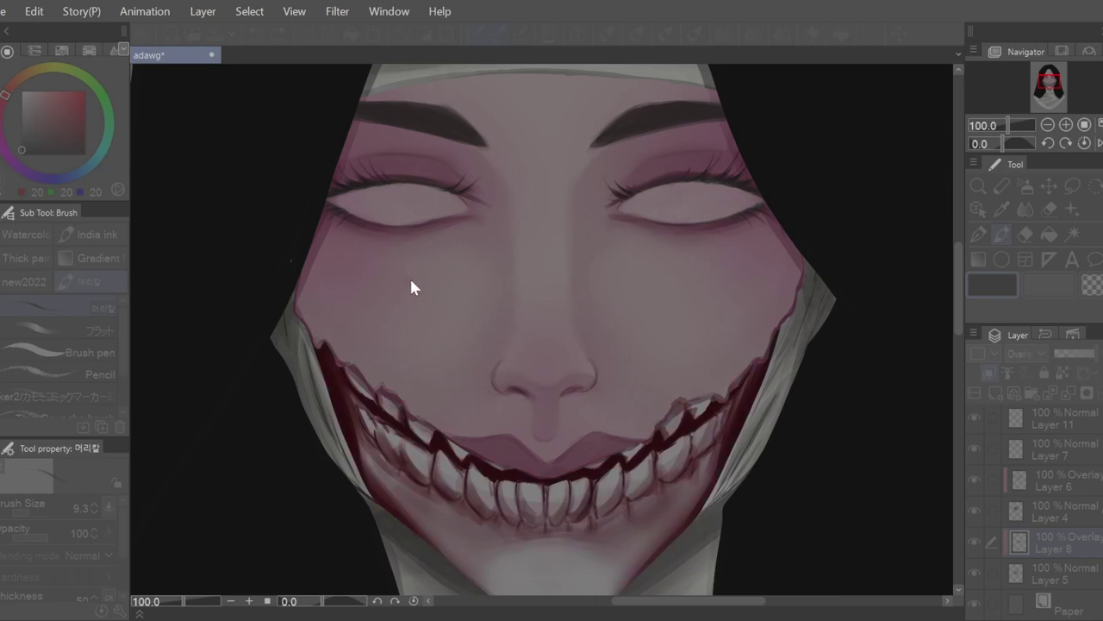
scroll(734, 458, down, 5)
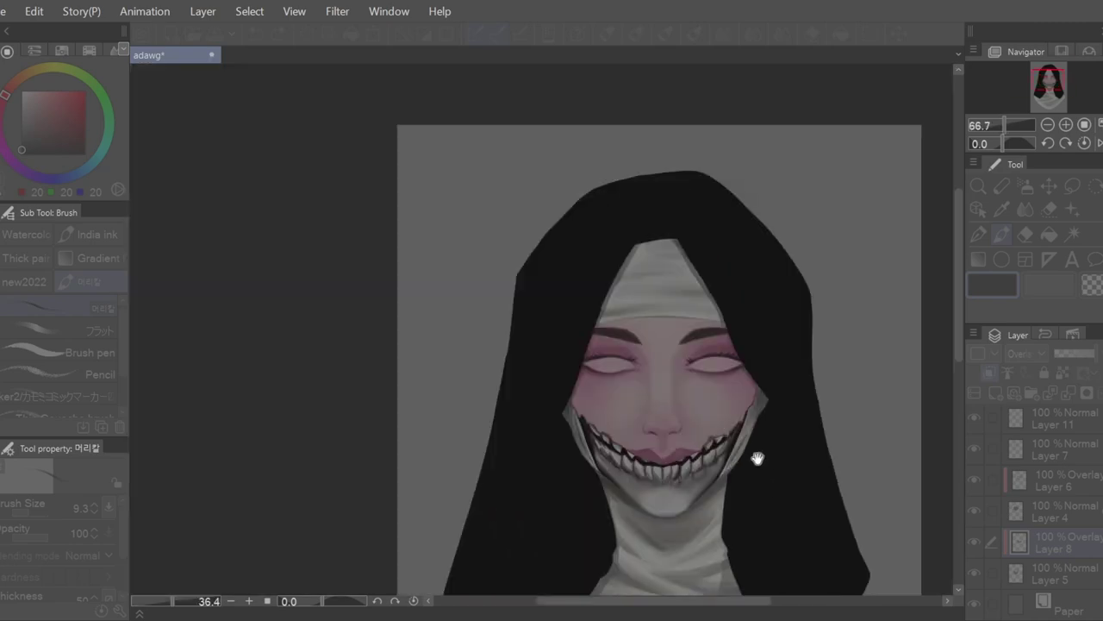
scroll(674, 460, up, 8)
- Soften the shading on the lower front teeth with the flat brush at size 11 in transparent colour, and save the file
key(c)
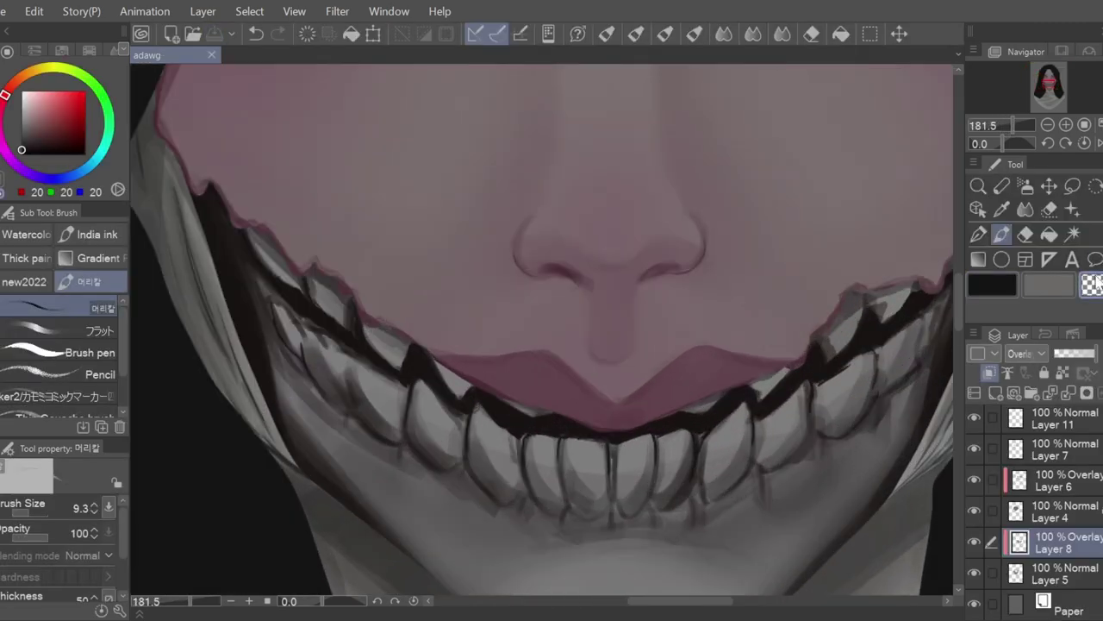
click(97, 331)
drag(681, 454, 663, 491)
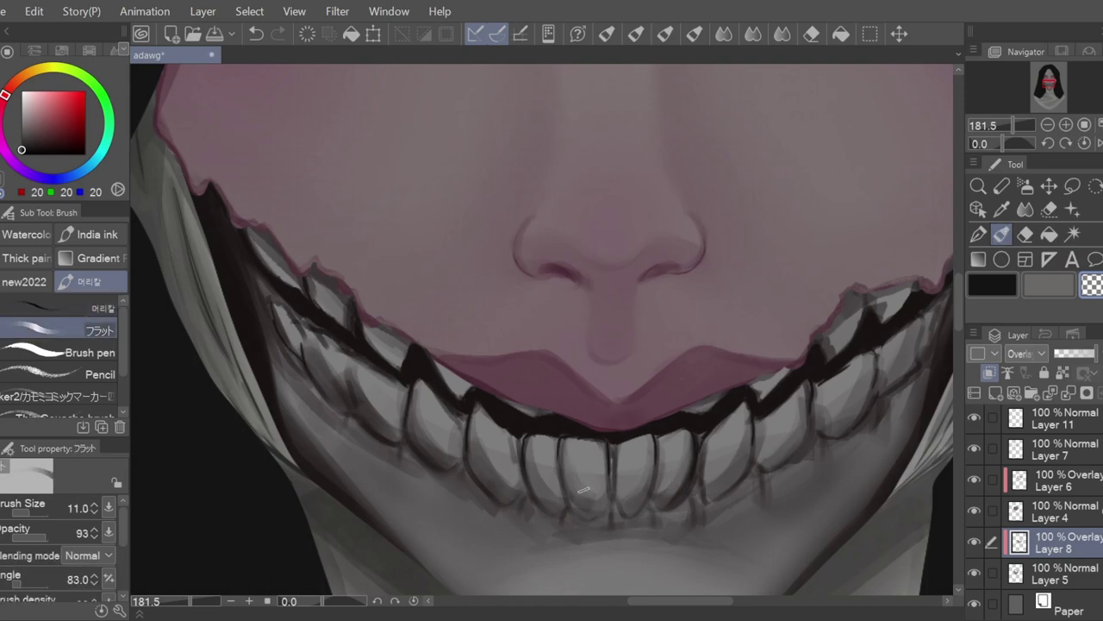
scroll(773, 362, down, 4)
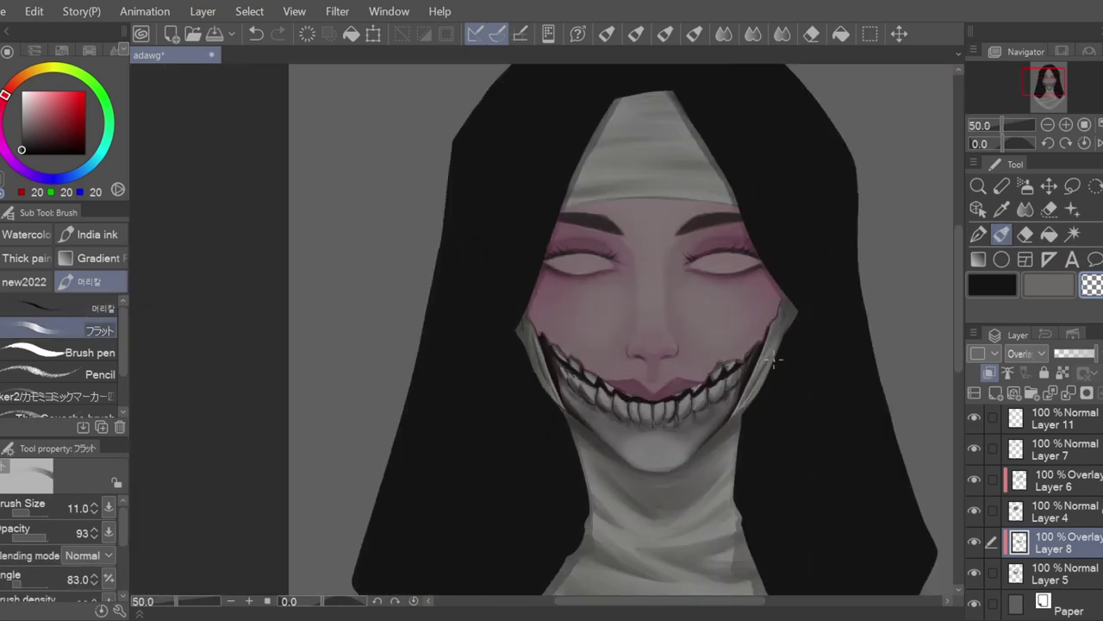
scroll(610, 405, up, 5)
mouse_move(695, 602)
mouse_down()
mouse_move(736, 606)
mouse_move(716, 604)
mouse_up()
scroll(497, 439, down, 5)
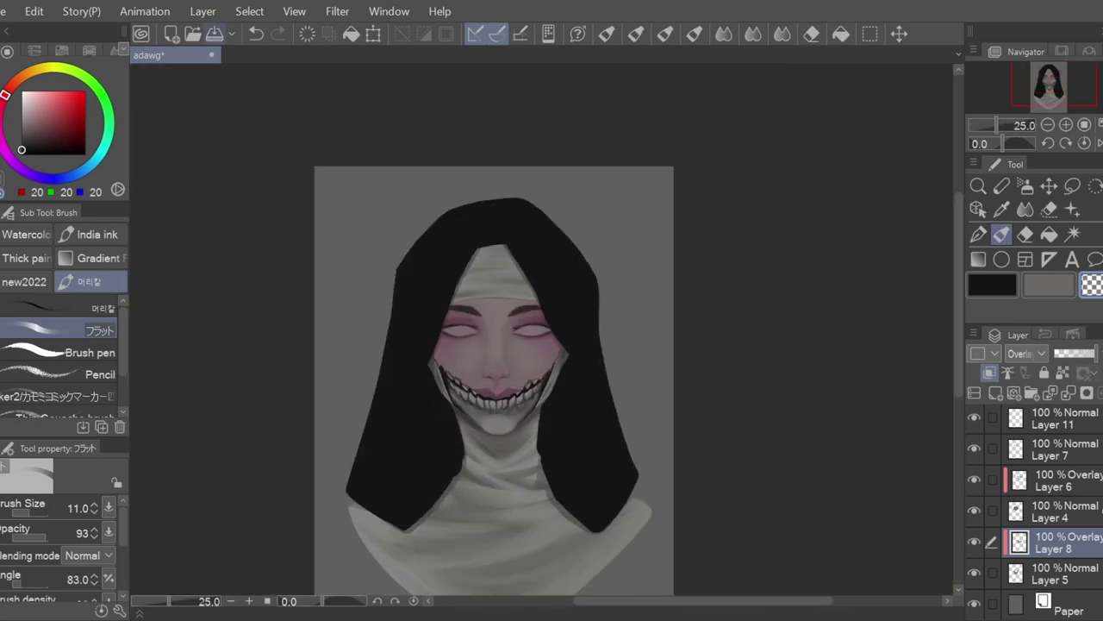
key(ctrl+s)
- Pick the near-black of the mouth shading, show the sketch on Layer 1, and ready the Brush pen at size 13 on Layer 11
alt+click(446, 365)
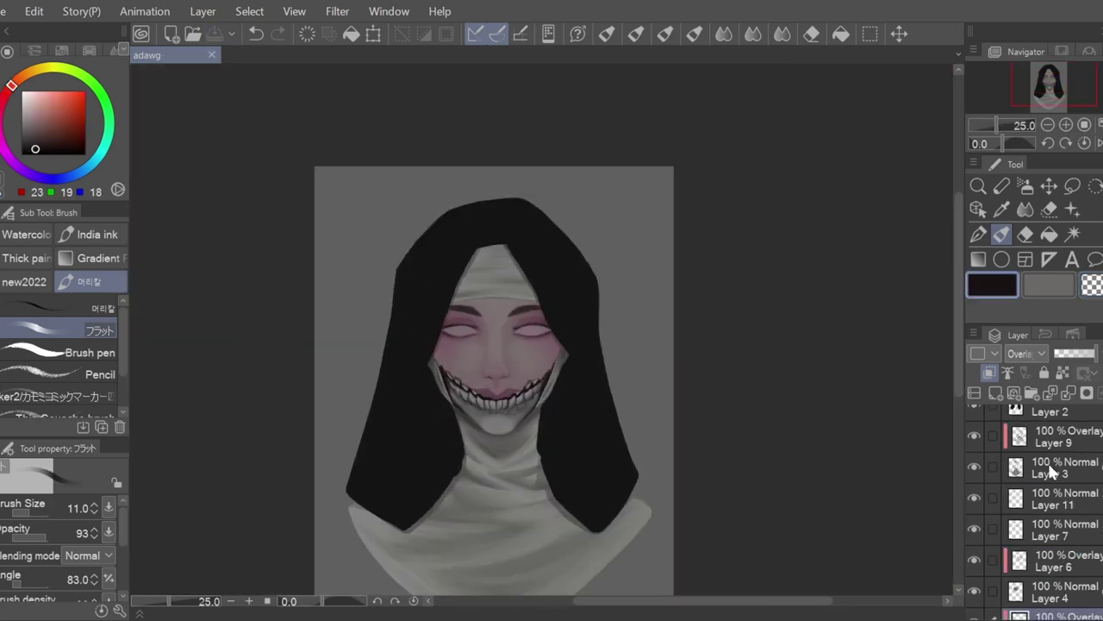
scroll(1047, 460, up, 2)
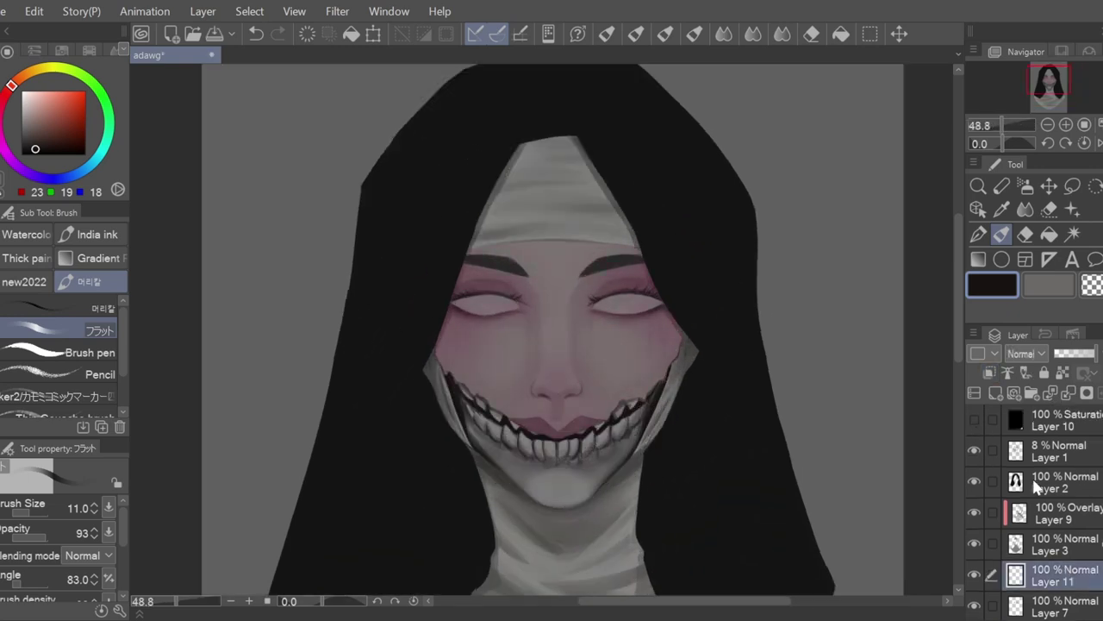
scroll(457, 345, up, 3)
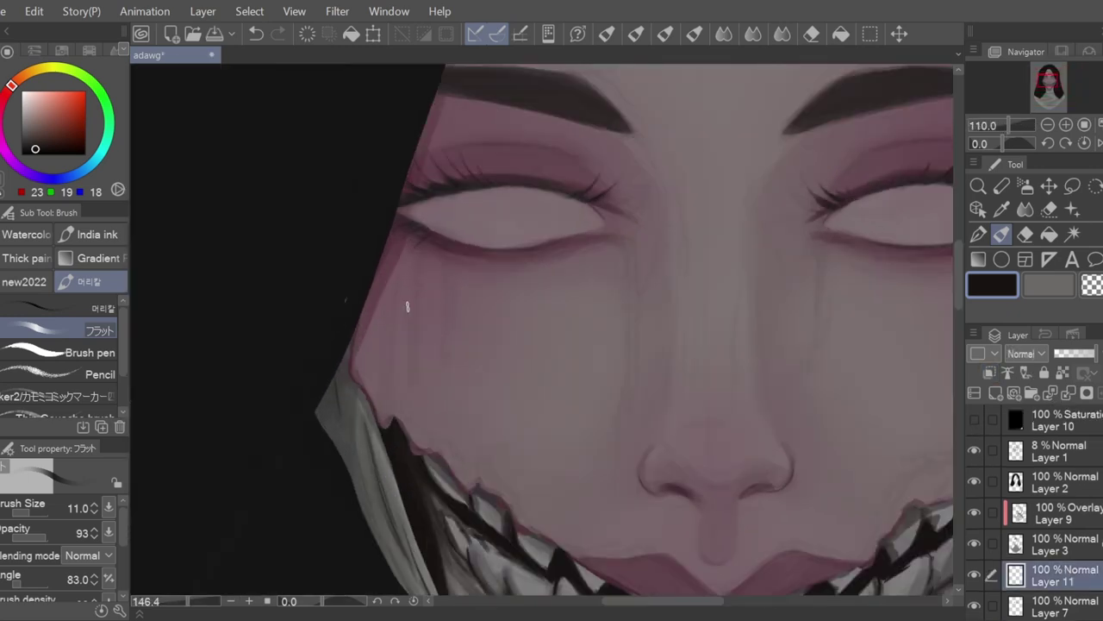
click(90, 352)
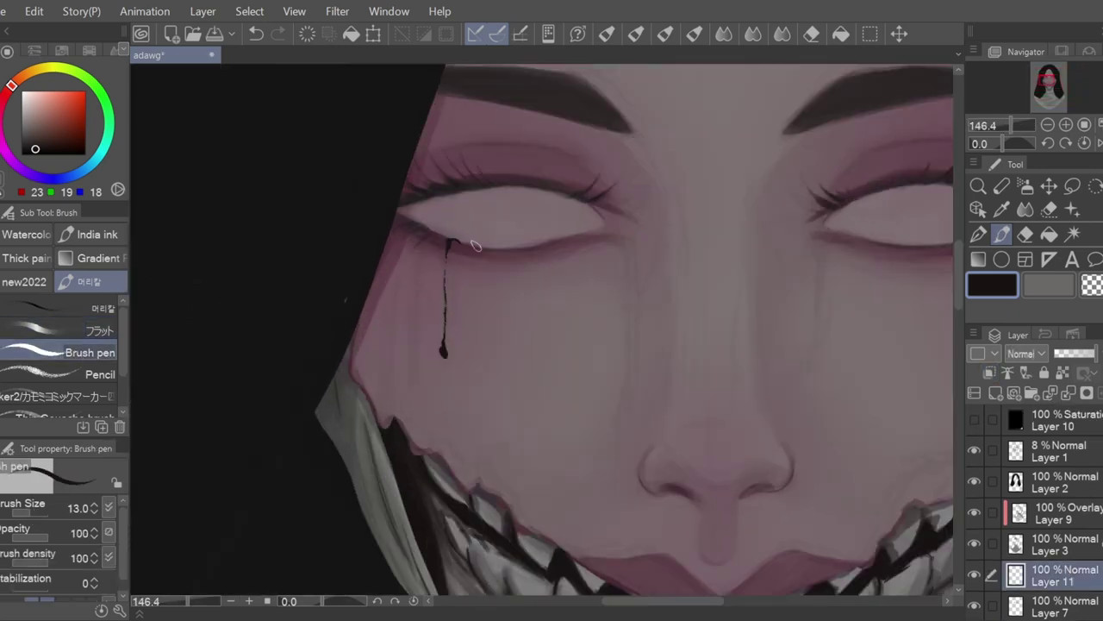
- Try painting black drips below the left eye's outer corner, a lower lid line and an inner-corner trickle, and save the file
drag(443, 321, 446, 252)
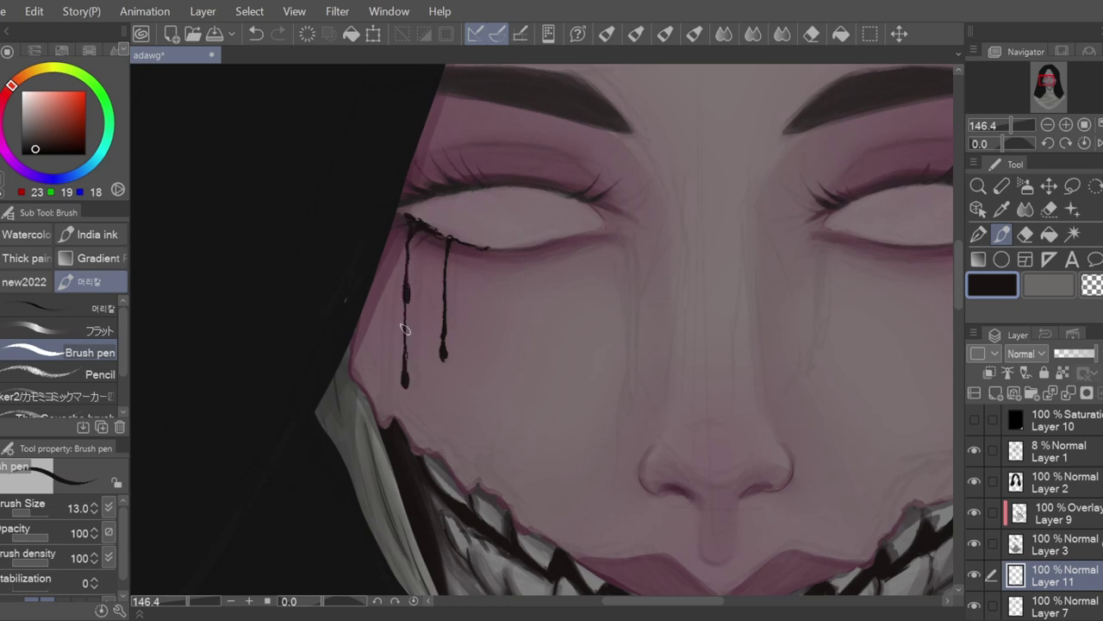
mouse_move(406, 220)
mouse_down()
mouse_move(382, 259)
mouse_move(374, 356)
mouse_move(382, 293)
mouse_up()
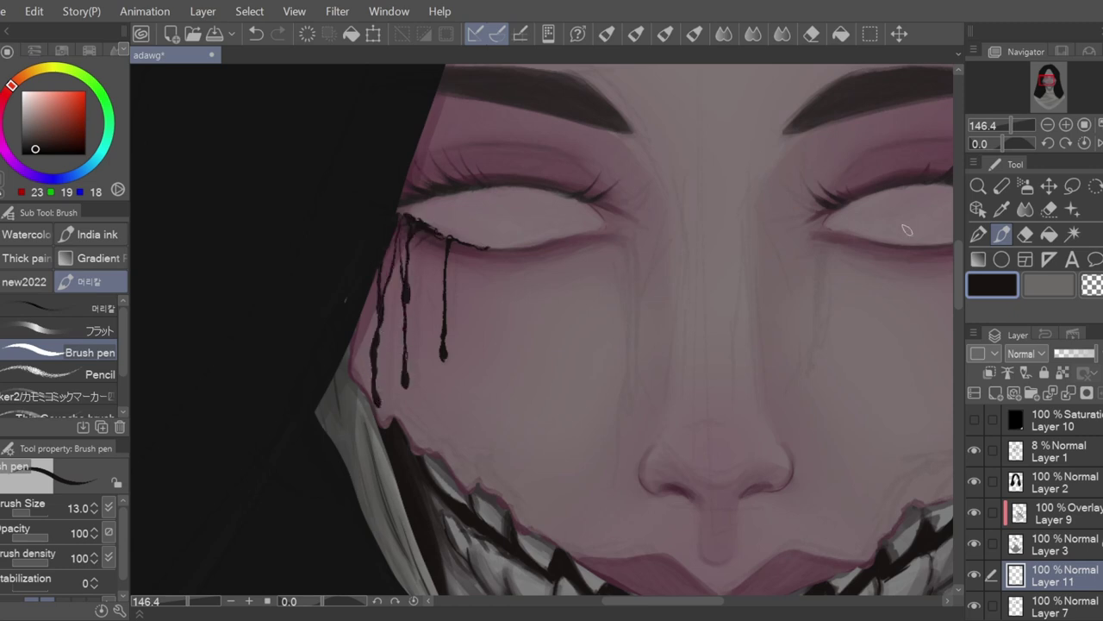
scroll(564, 395, down, 3)
scroll(615, 228, up, 3)
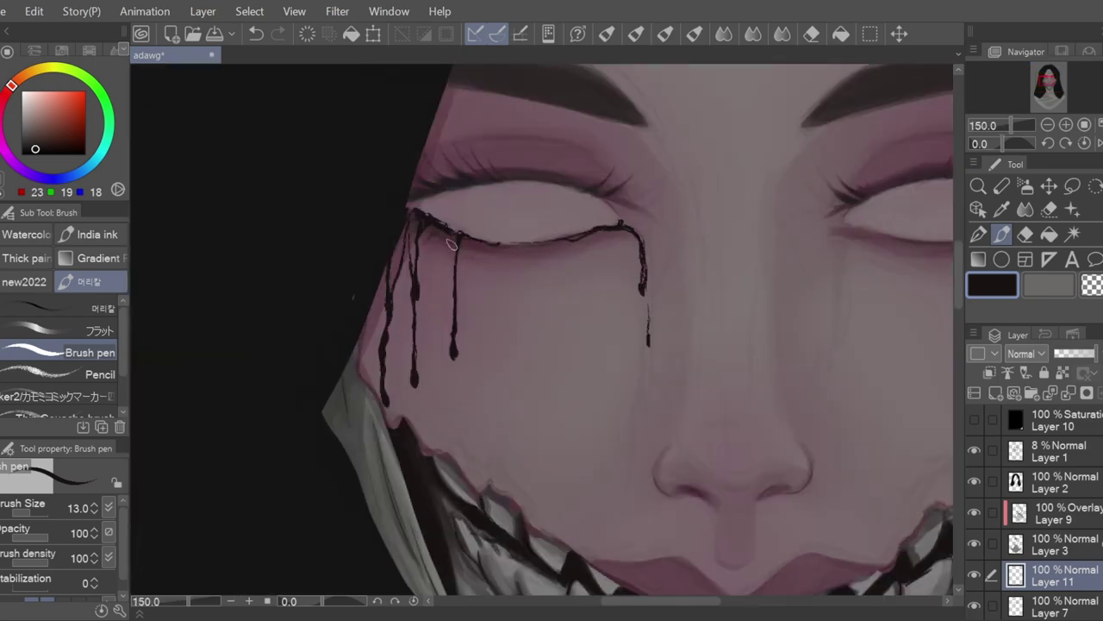
scroll(569, 529, down, 3)
key(ctrl+s)
scroll(698, 278, up, 3)
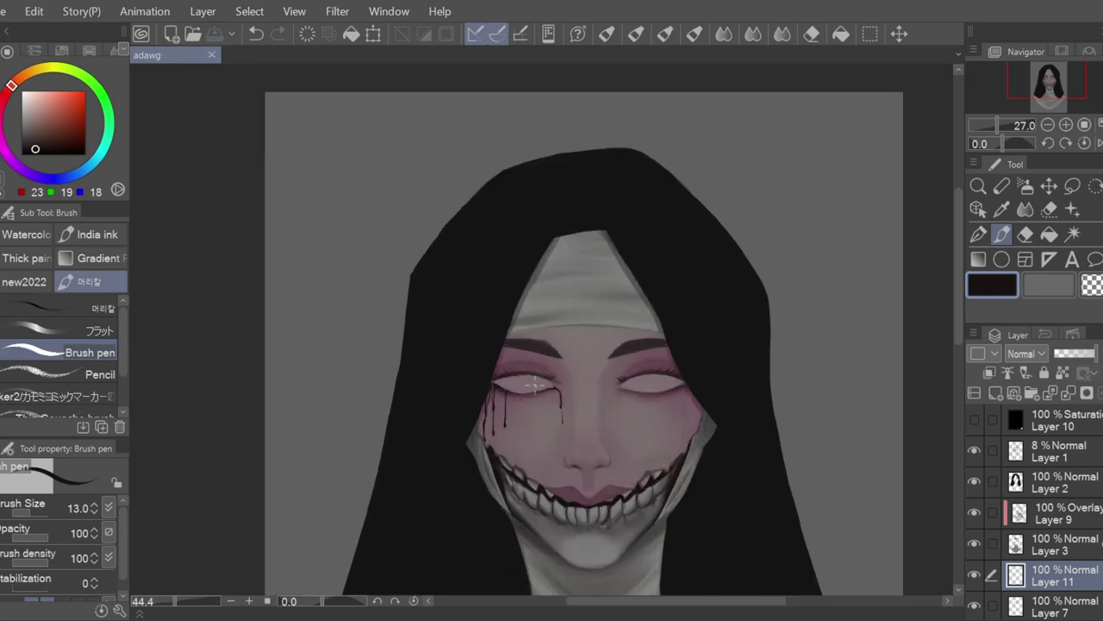
- Try a curved version of the third drip below the left eye, and clear all the drips from Layer 11
drag(457, 402, 455, 521)
key(c)
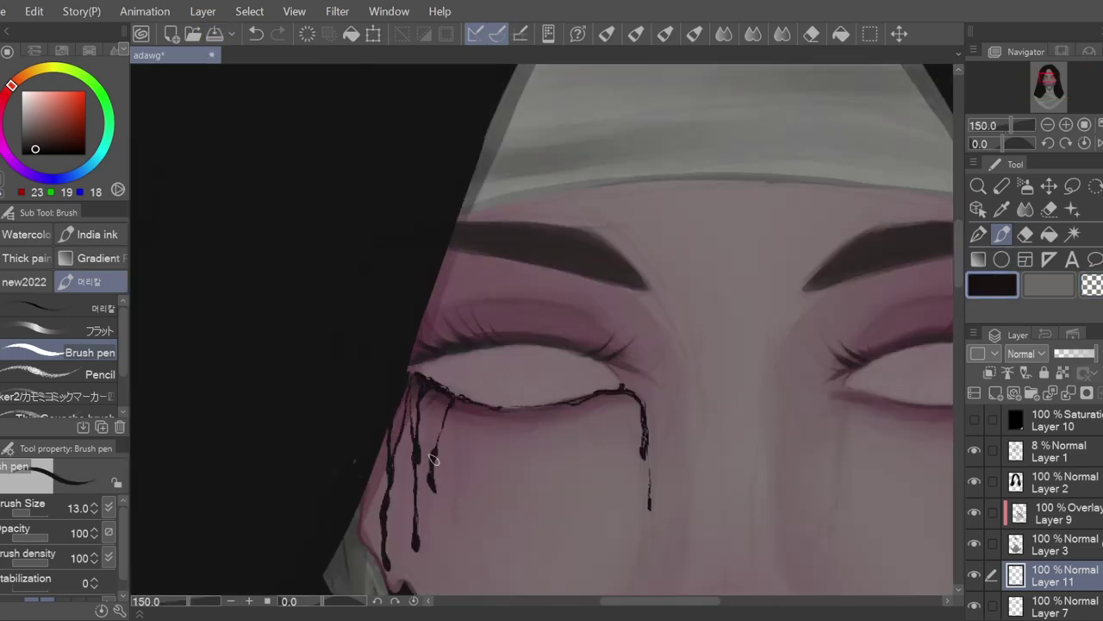
scroll(443, 441, down, 3)
scroll(406, 505, up, 3)
click(308, 33)
- Repaint the black drips below the left eye's outer corner with a lower lid line and an inner-corner trickle
drag(453, 386, 454, 370)
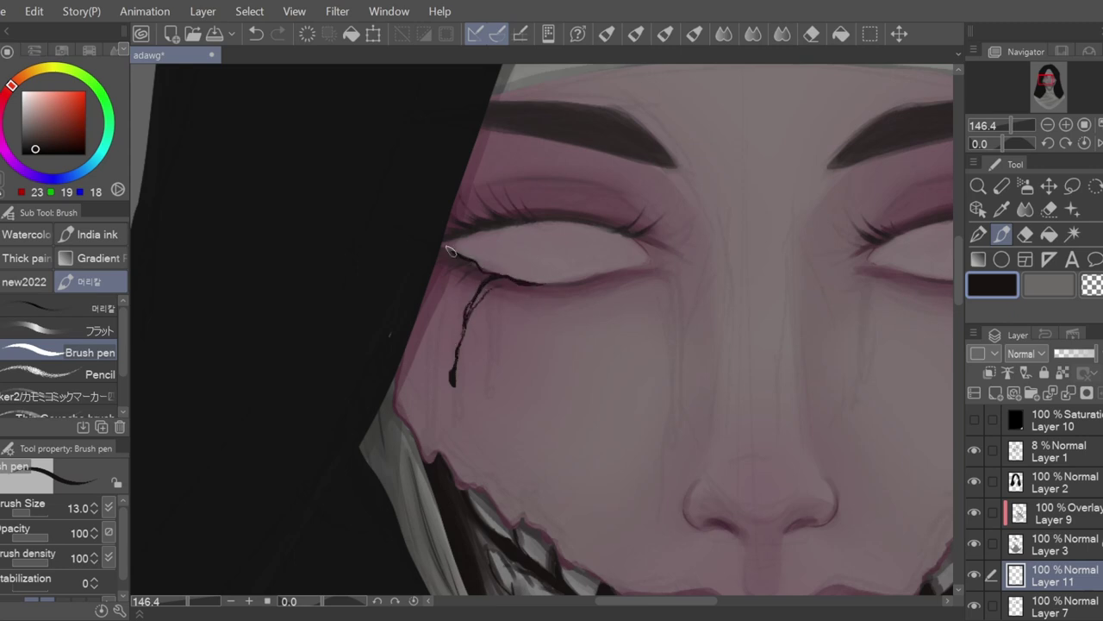
drag(426, 289, 429, 455)
drag(423, 291, 450, 257)
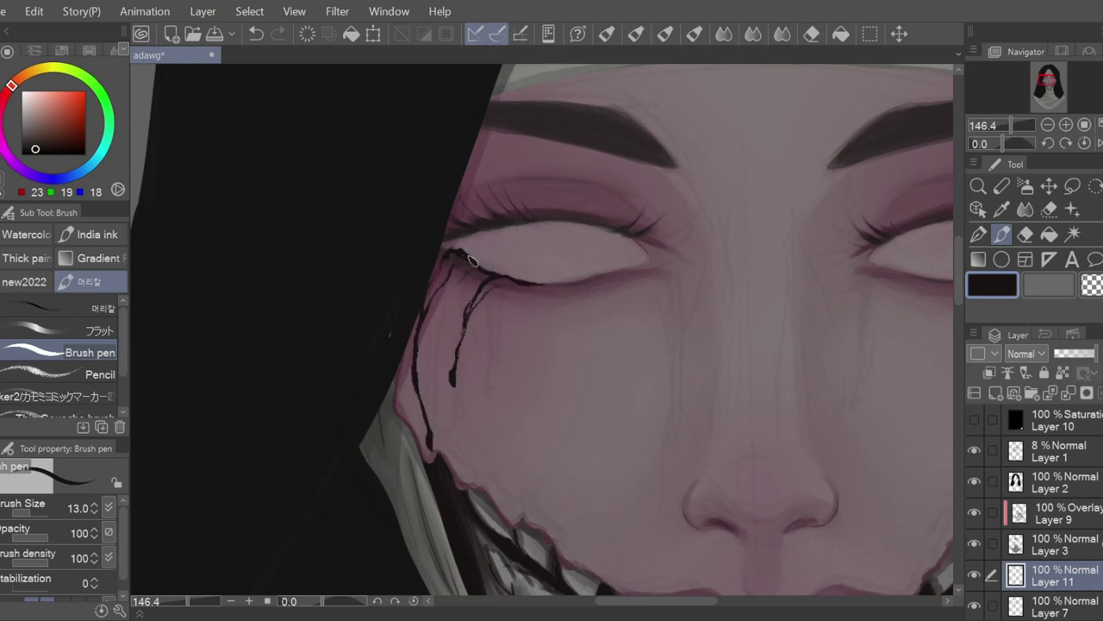
key(ctrl+z)
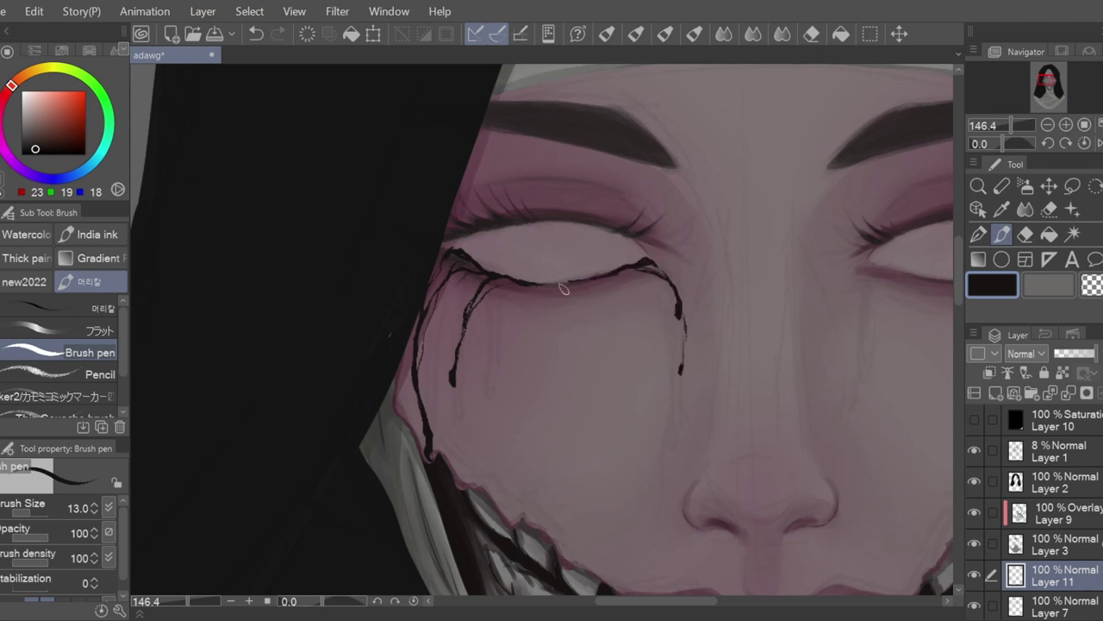
scroll(521, 282, down, 5)
scroll(550, 217, up, 3)
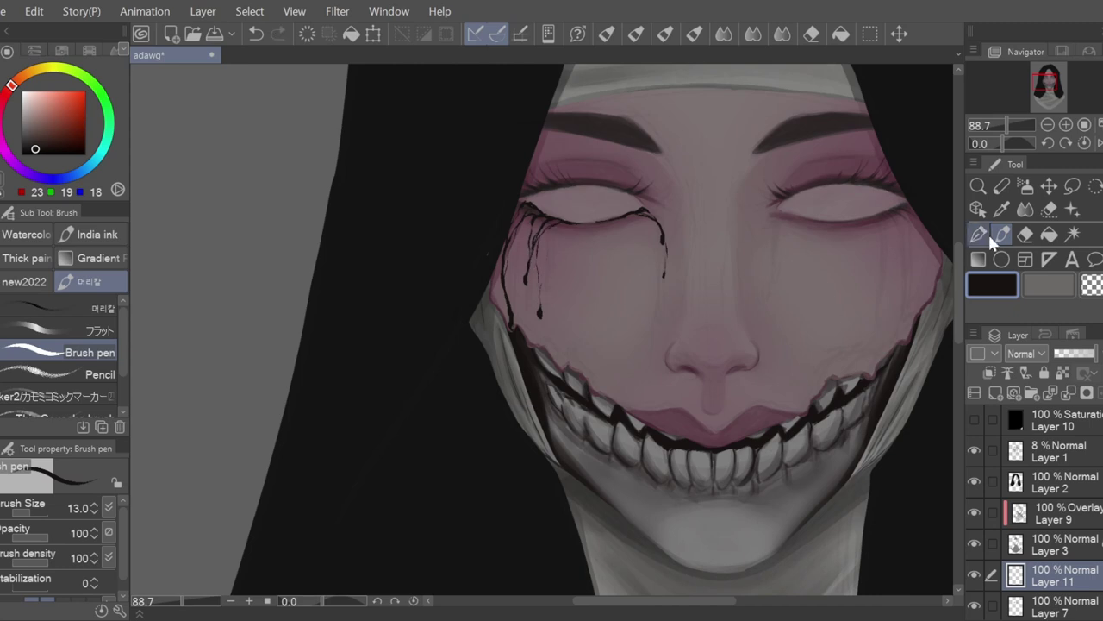
- Paint a matching black trickle from the right eye's inner corner and save the file
drag(701, 601, 729, 601)
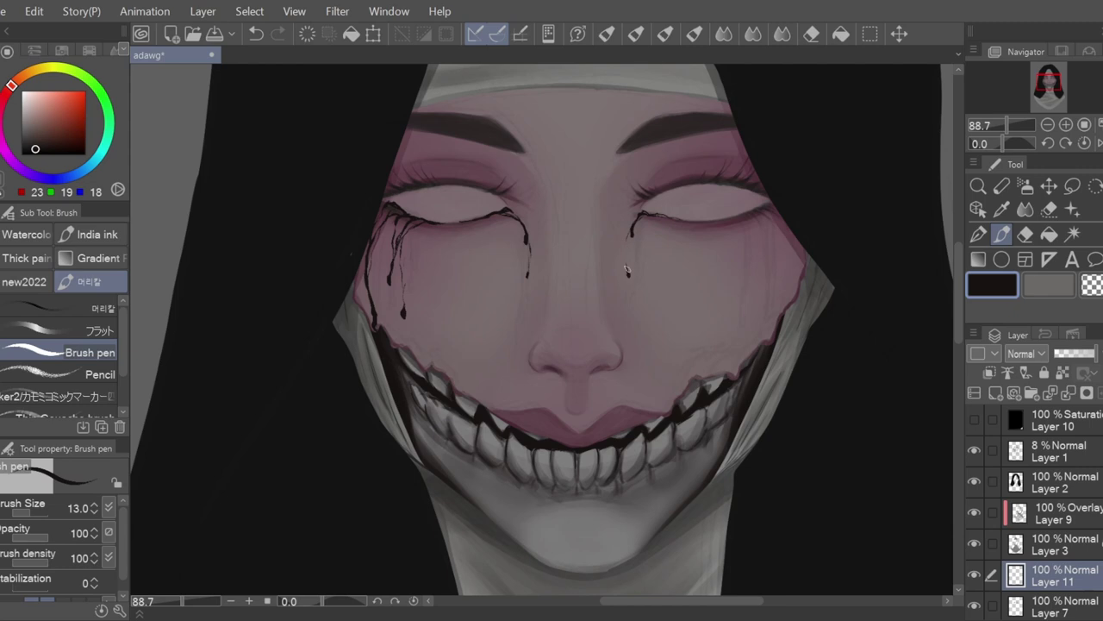
scroll(739, 217, left, 5)
key(ctrl+s)
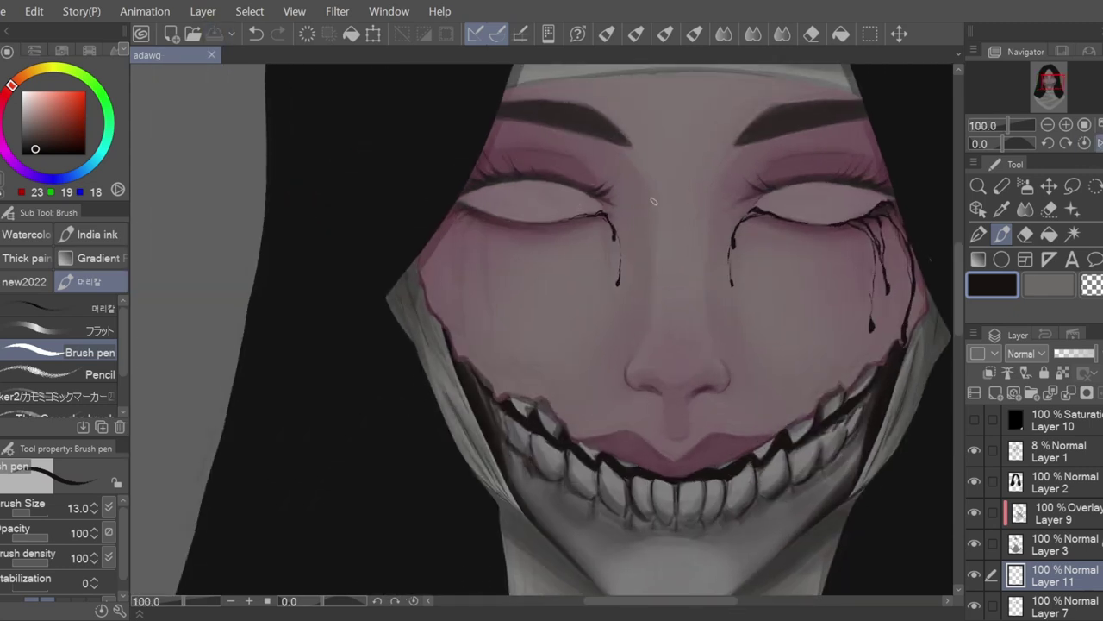
- Paint black drips from the other eye's outer corner down to the torn cheek edge, and save the file
scroll(567, 179, up, 4)
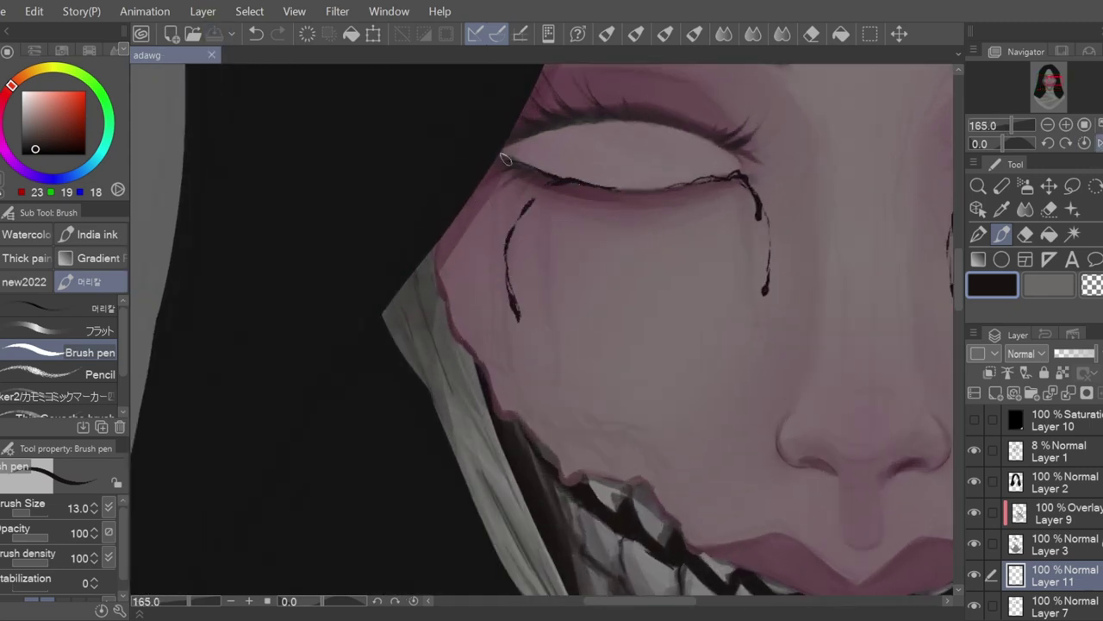
mouse_move(506, 161)
mouse_down()
mouse_move(532, 168)
mouse_move(458, 231)
mouse_move(469, 343)
mouse_up()
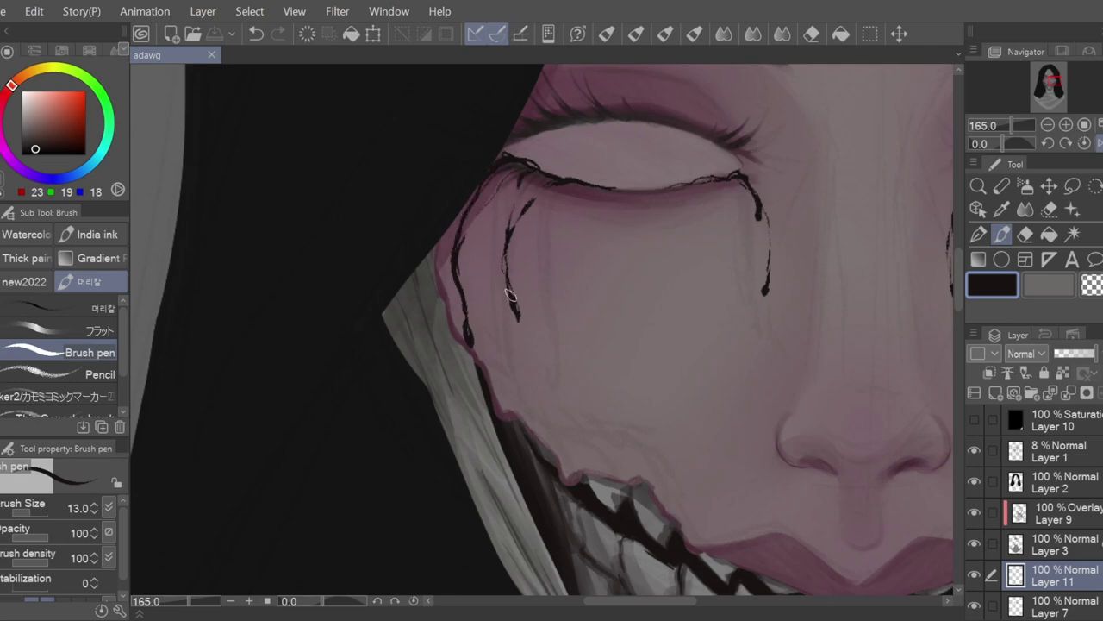
scroll(510, 295, down, 3)
scroll(516, 377, up, 2)
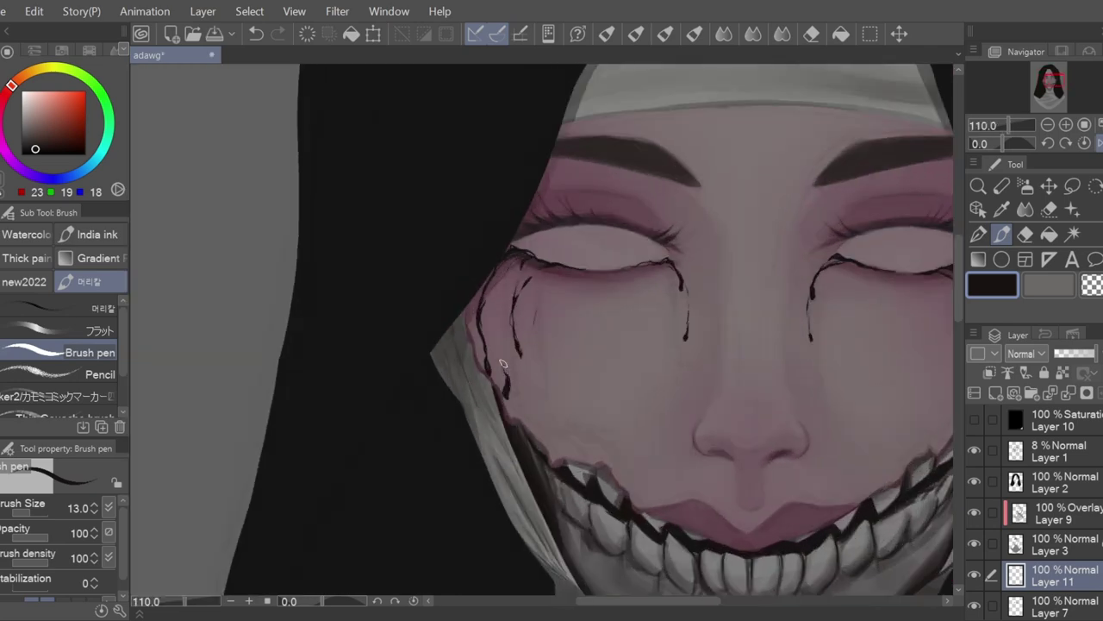
scroll(510, 391, down, 3)
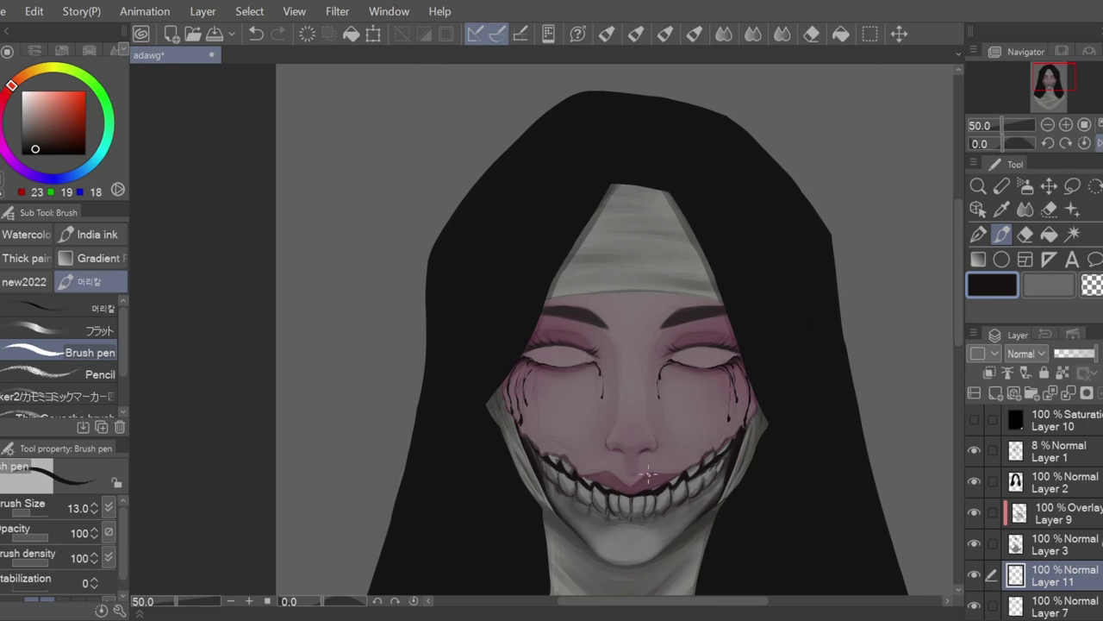
scroll(548, 473, up, 1)
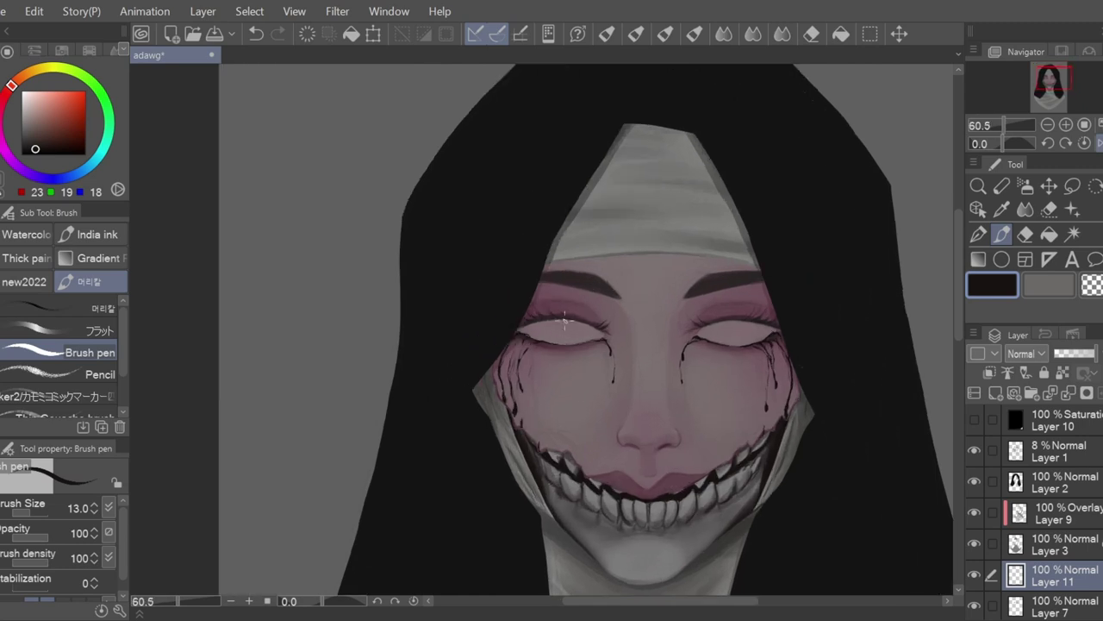
click(1101, 144)
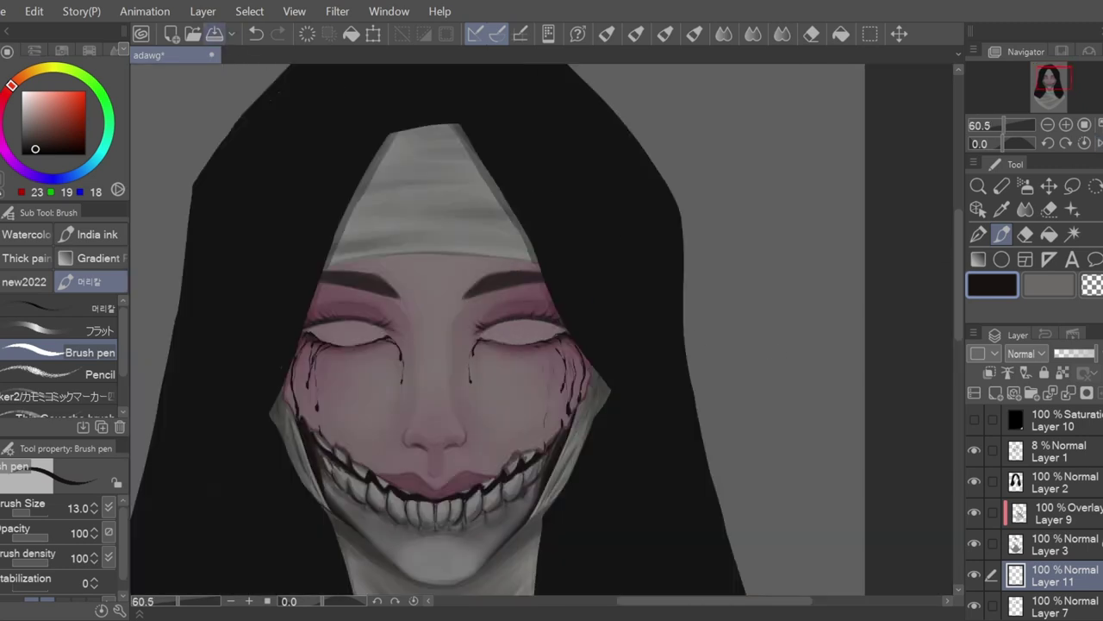
scroll(473, 357, down, 2)
scroll(473, 357, up, 5)
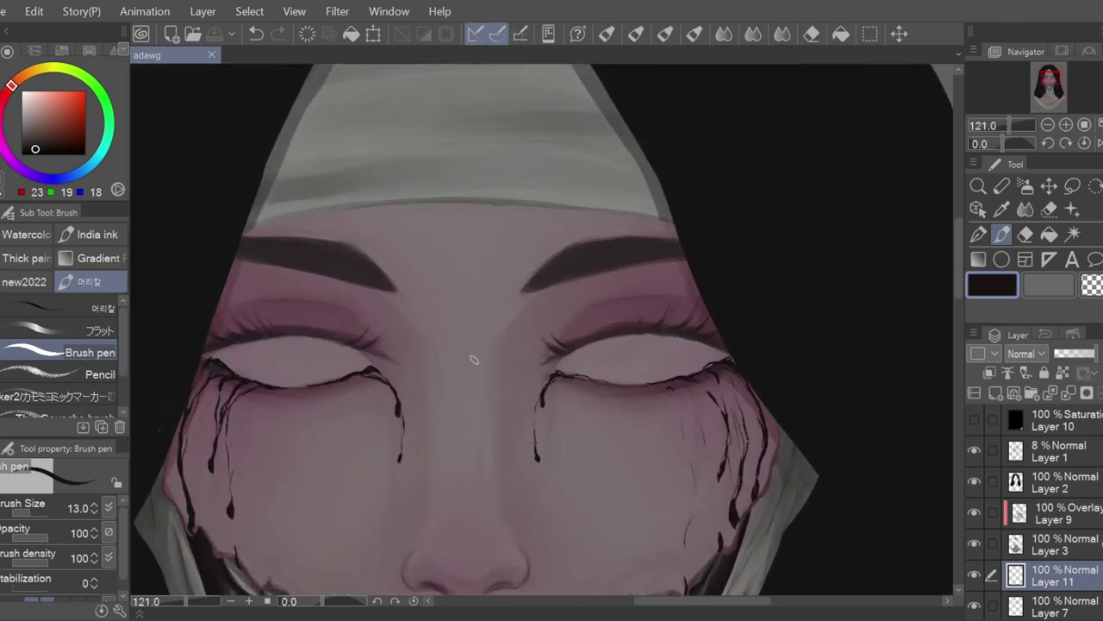
- Hide Layer 1, add a new layer above Layer 2 in Add (Glow) mode, and pick light grey (192, 192, 192)
click(1081, 473)
click(995, 393)
drag(33, 93, 22, 107)
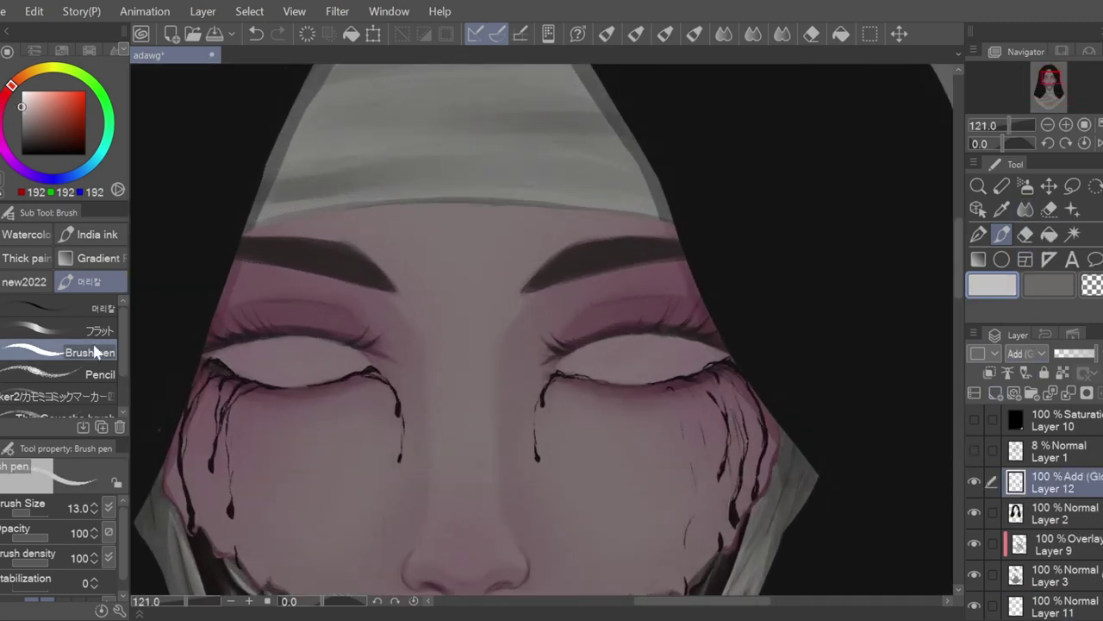
- Paint a light grey glow over the centre of both eyes with the flat brush at size 49.8
click(95, 330)
mouse_move(259, 349)
mouse_down()
mouse_move(294, 368)
mouse_move(303, 333)
mouse_move(322, 359)
mouse_move(287, 368)
mouse_move(273, 342)
mouse_up()
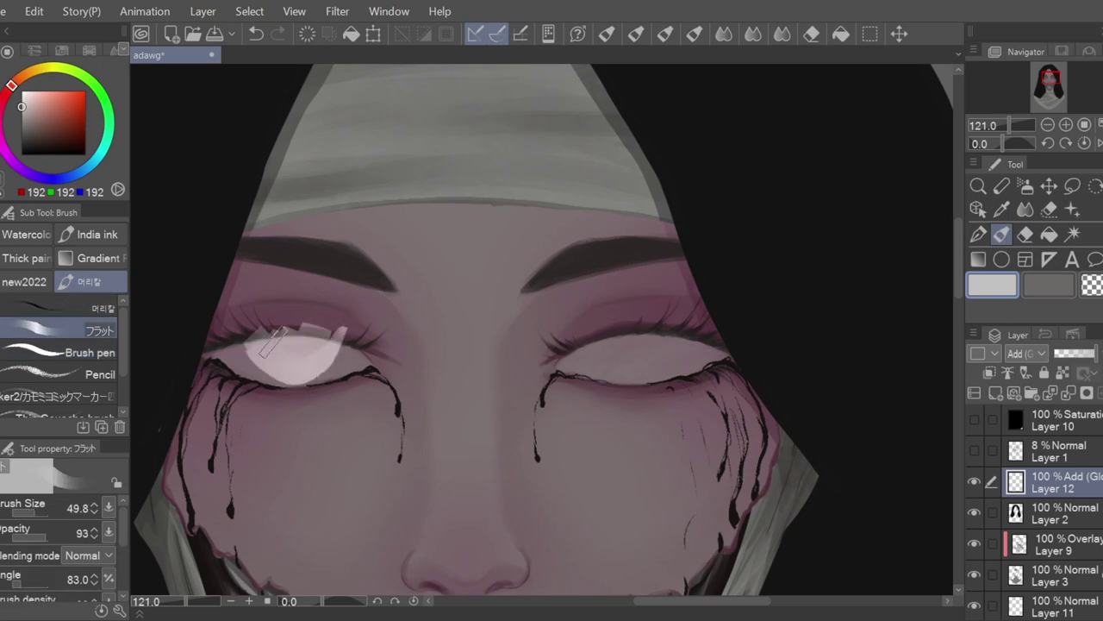
scroll(270, 310, down, 5)
scroll(397, 320, up, 5)
drag(349, 324, 420, 316)
key(ctrl+z)
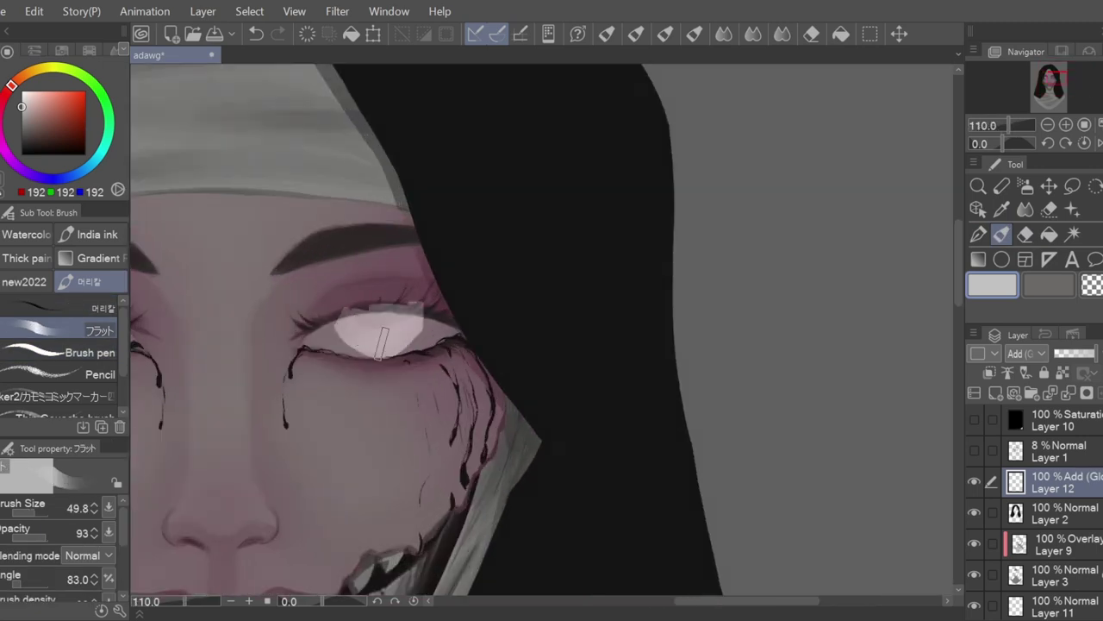
drag(757, 602, 720, 609)
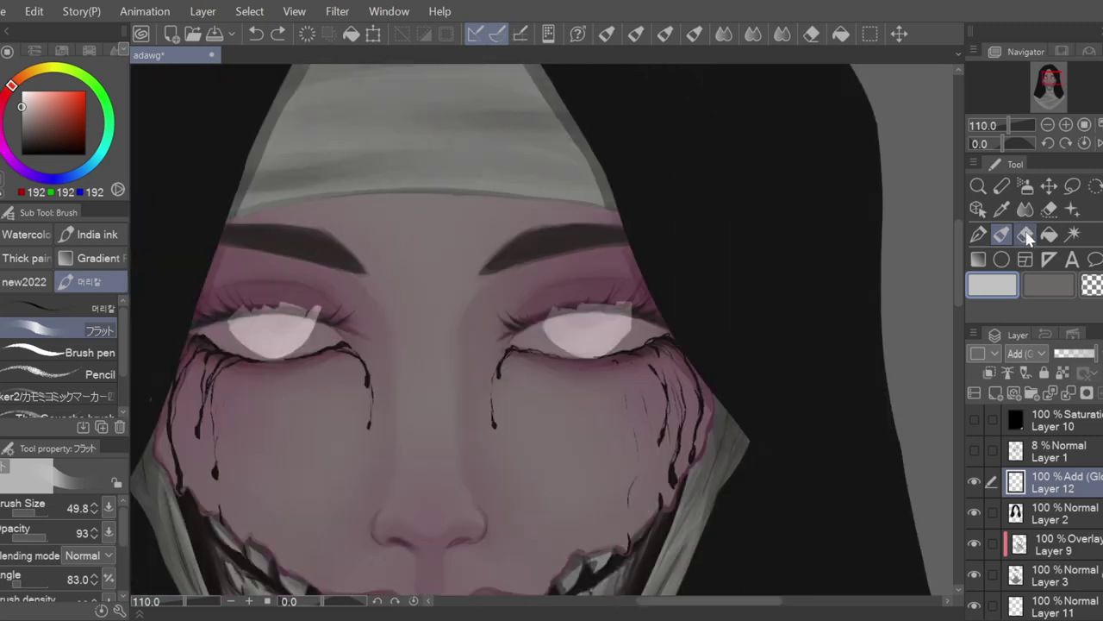
- Soften the edges of the glow in both eyes with the Blur blender at size 42.1
key(j)
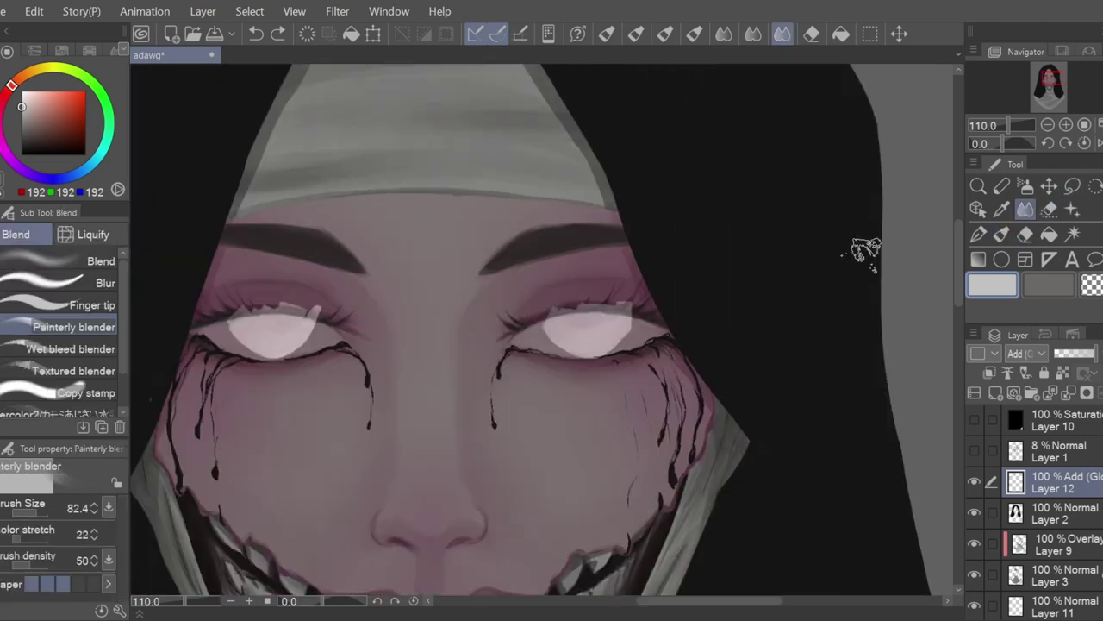
click(73, 283)
click(30, 513)
drag(239, 322, 312, 321)
drag(552, 328, 628, 323)
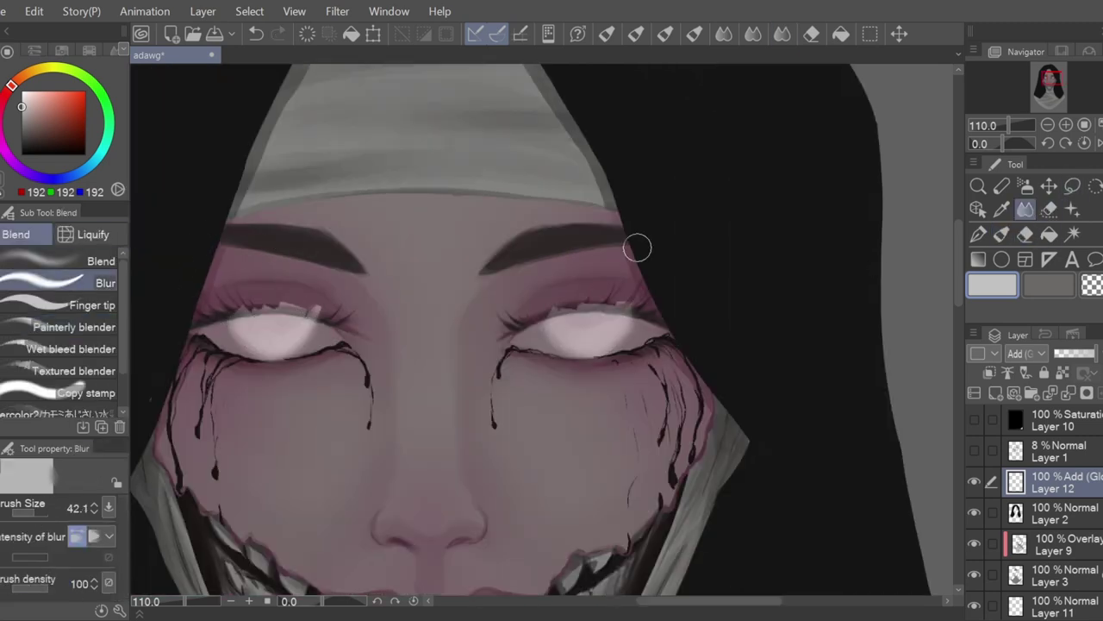
- Erase the glow spilling over both upper lids with the Hard eraser at size 18.2, and return to the Blur blender
click(1025, 234)
click(22, 515)
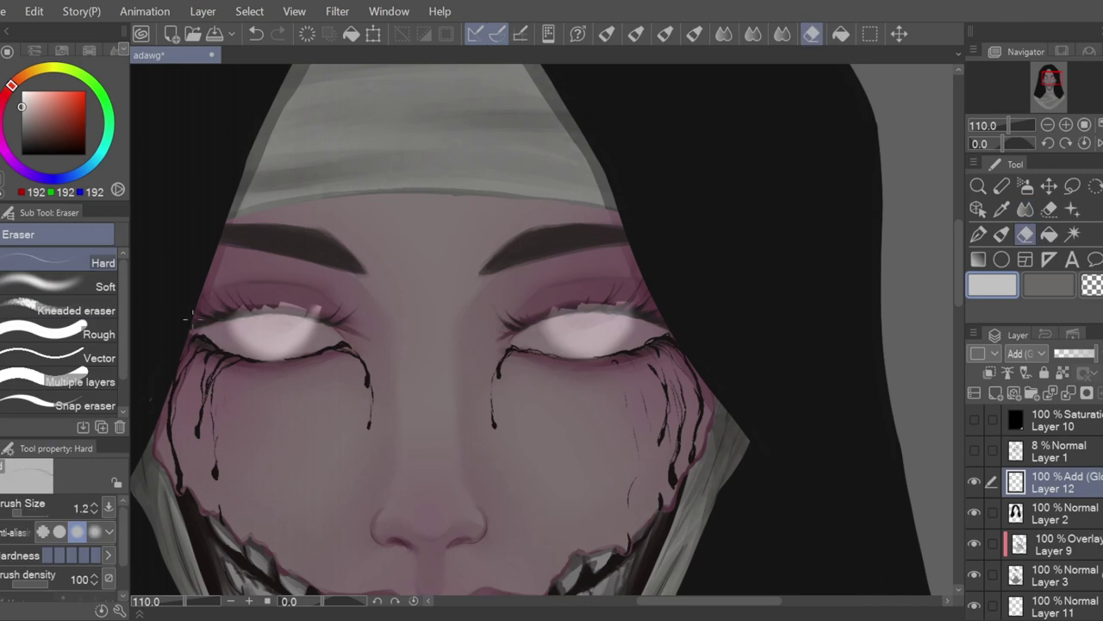
drag(231, 304, 299, 309)
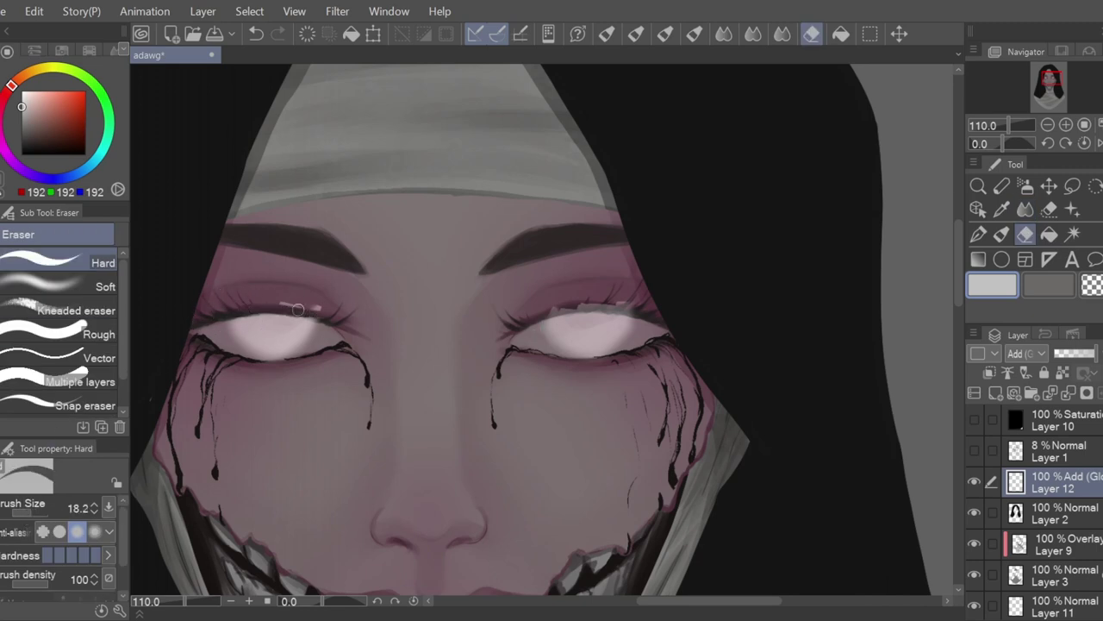
scroll(412, 288, up, 4)
mouse_move(670, 320)
mouse_down()
mouse_move(747, 320)
mouse_move(711, 326)
mouse_move(799, 299)
mouse_move(809, 307)
mouse_move(779, 313)
mouse_move(809, 325)
mouse_up()
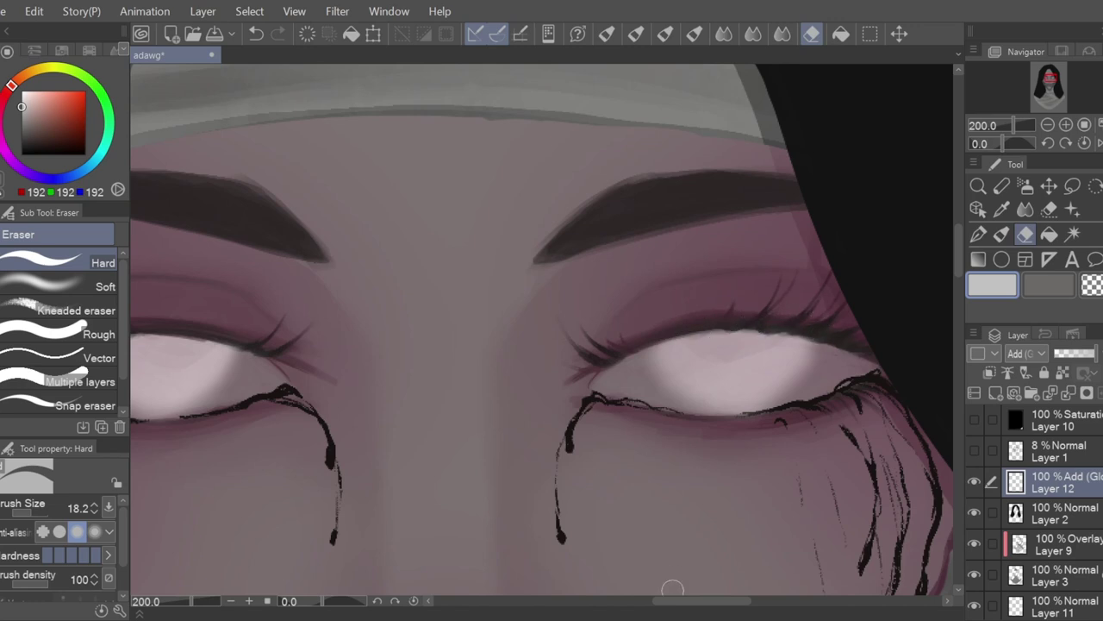
drag(675, 601, 638, 601)
key(j)
scroll(468, 359, down, 10)
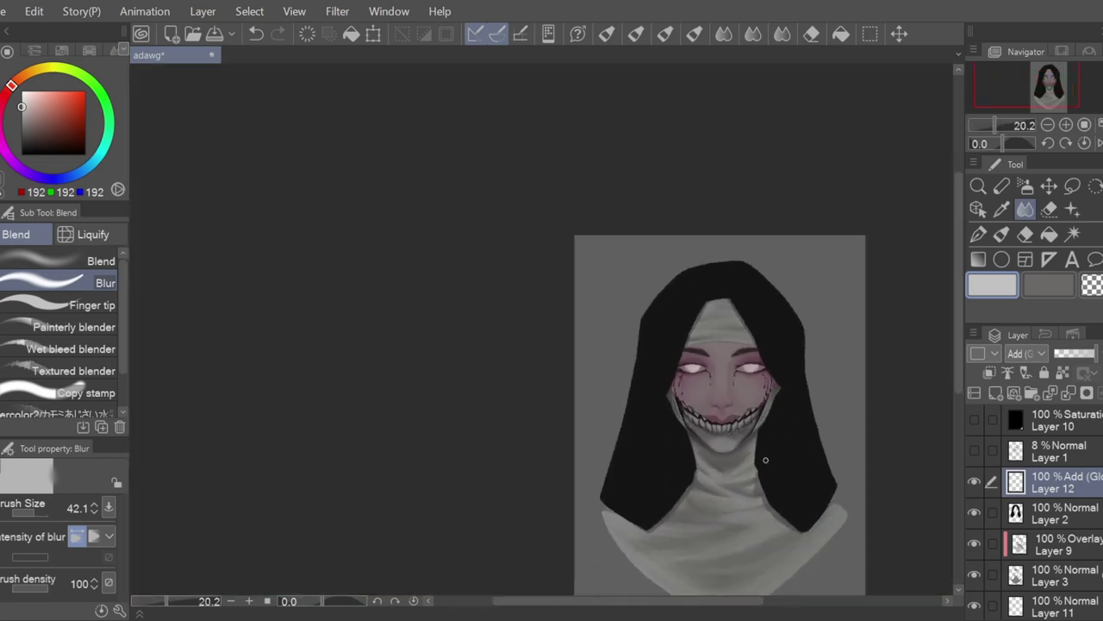
scroll(765, 460, up, 6)
- Sample the nose's skin colour, lasso the nose bridge and tip, paint a glow highlight inside with the flat brush, and deselect
alt+click(661, 345)
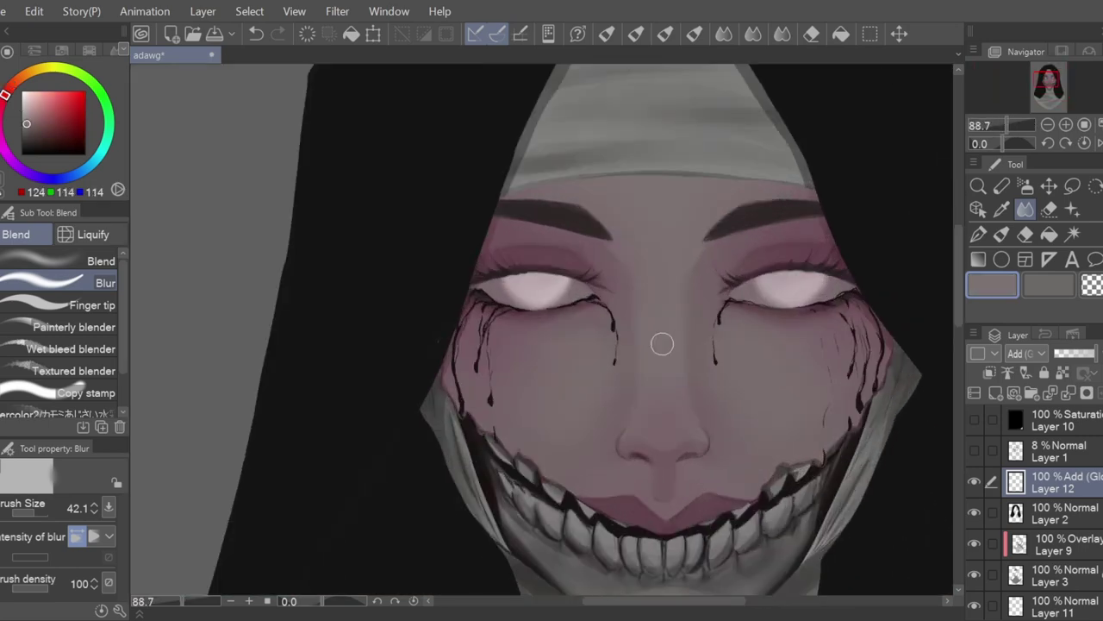
key(m)
drag(695, 417, 672, 331)
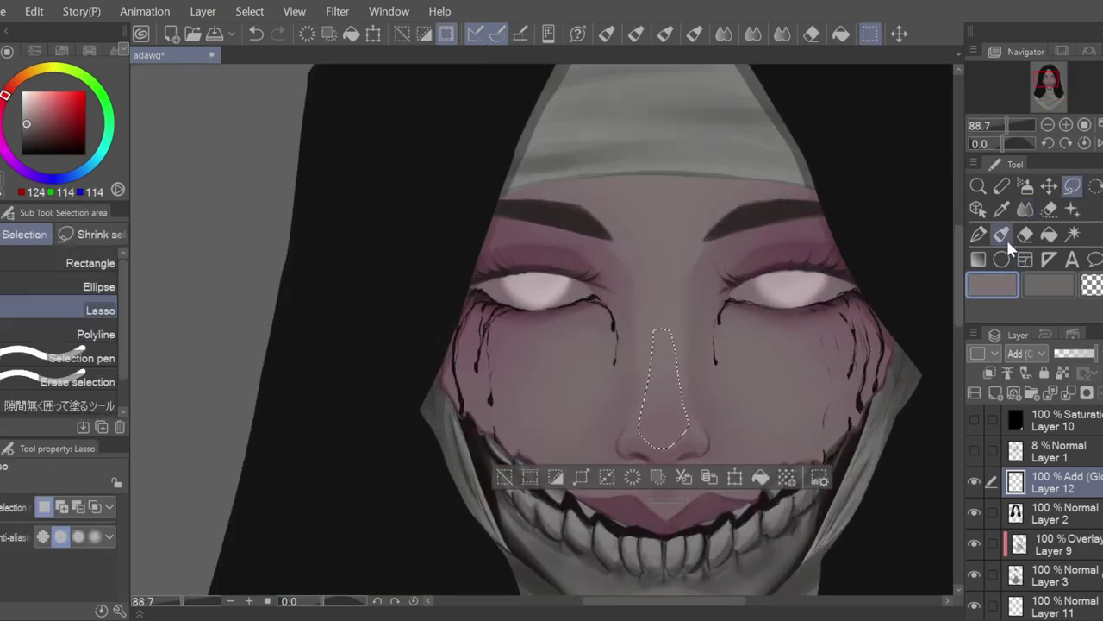
click(1004, 236)
drag(670, 432, 668, 349)
click(1073, 186)
click(896, 353)
- Blend the nose highlight into the skin with the Blur blender, enlarging it to size 190.7
click(1025, 209)
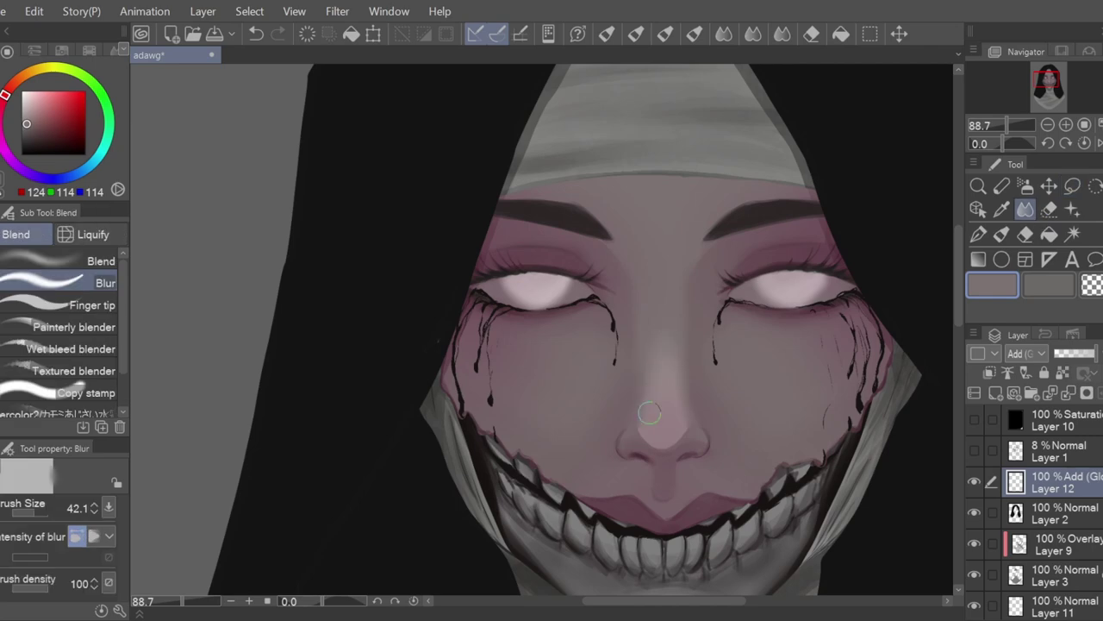
drag(415, 357, 466, 358)
drag(664, 369, 665, 421)
scroll(692, 240, down, 5)
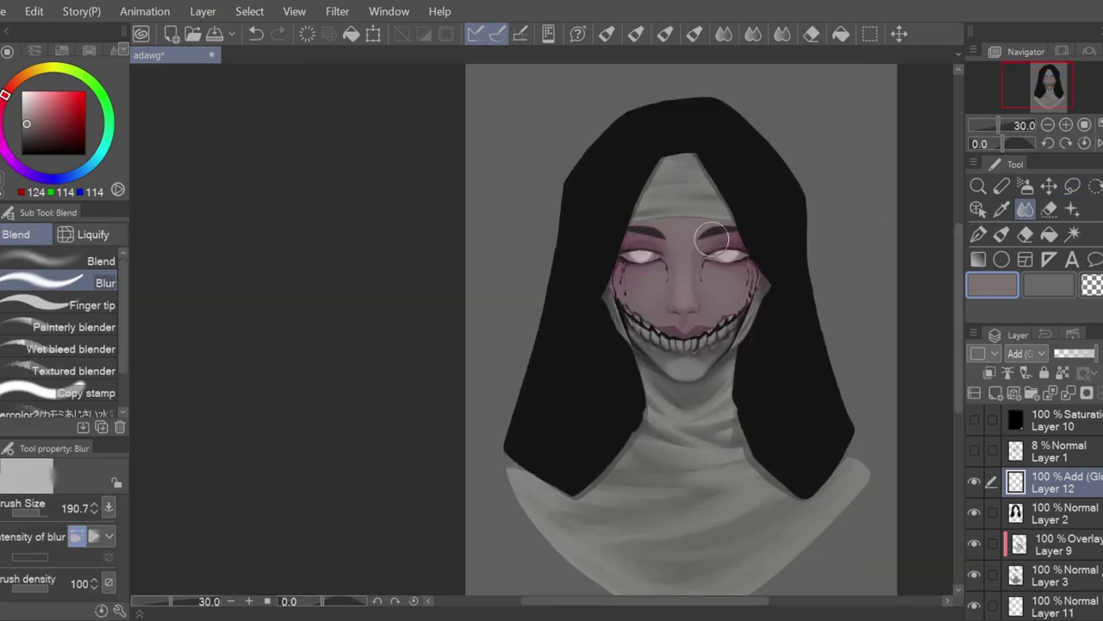
- Add fine highlights to the upper eyelids and lips on Layer 12 with the flat brush at size 7.9
scroll(711, 240, up, 5)
key(b)
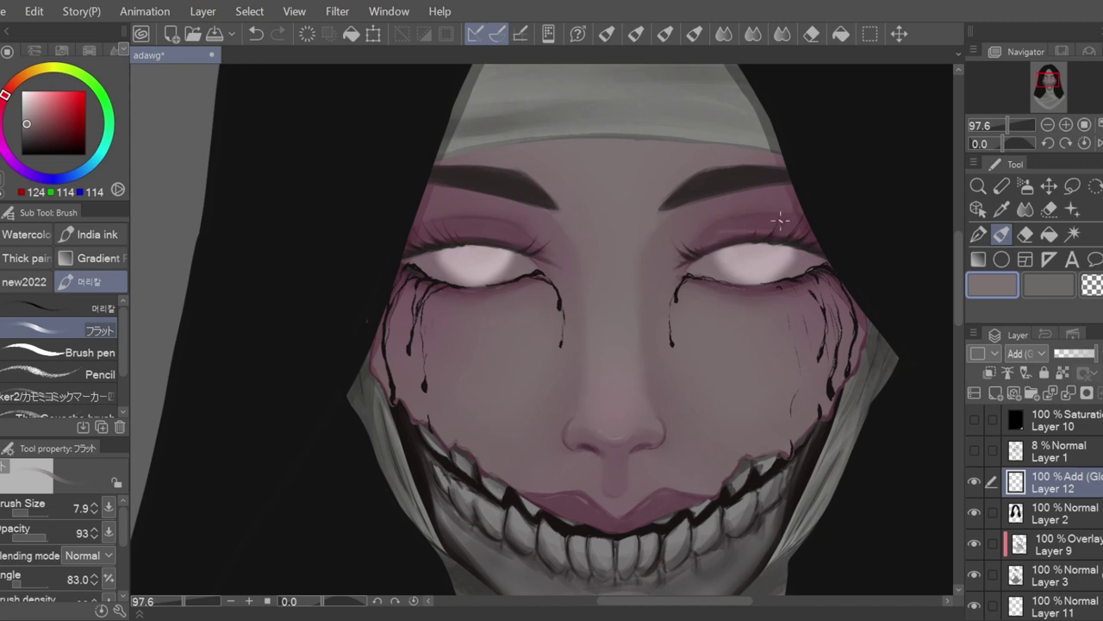
click(1101, 144)
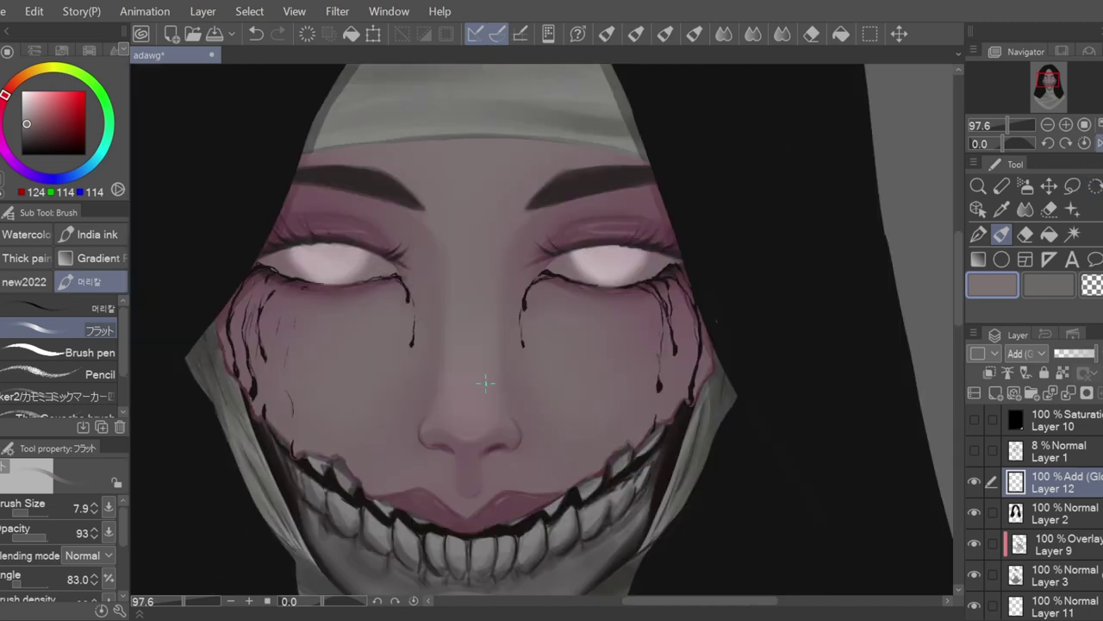
scroll(485, 382, down, 4)
scroll(639, 504, down, 2)
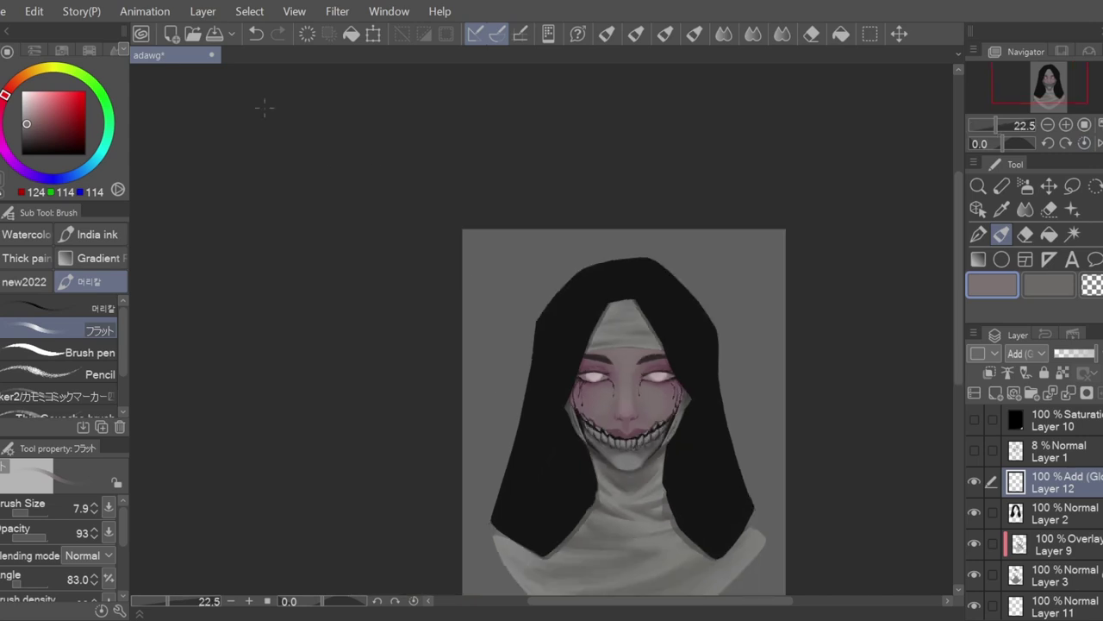
- Try drawing thin light crosses in both glowing eyes with the G-pen at size 5.6 and stabilization 19, and undo them
scroll(638, 386, up, 5)
click(979, 233)
click(256, 35)
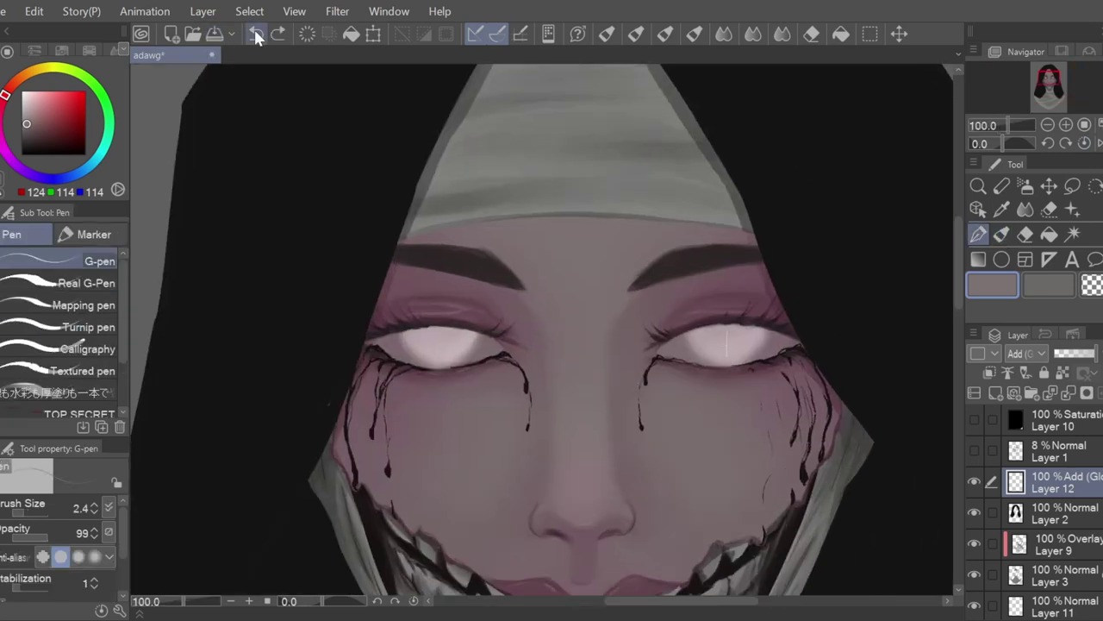
click(26, 510)
click(36, 590)
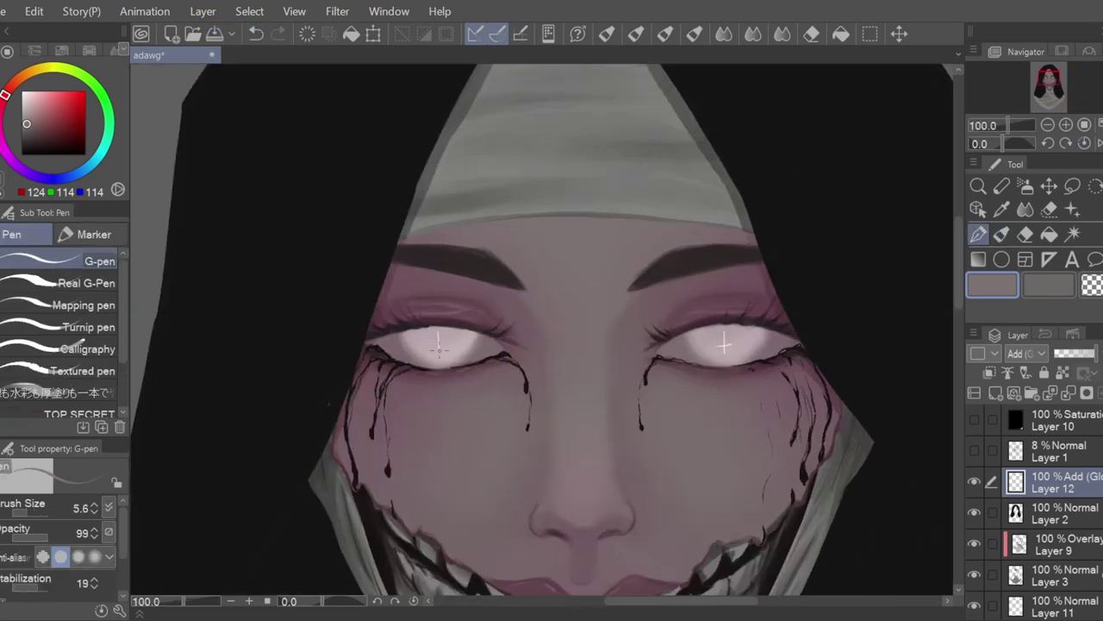
scroll(535, 414, down, 5)
key(ctrl+z)
key(ctrl+z)
key(ctrl+z)
key(ctrl+z)
- Try drawing a thin cross in the glowing eye with the Straight line tool at size 4.0
scroll(617, 441, up, 7)
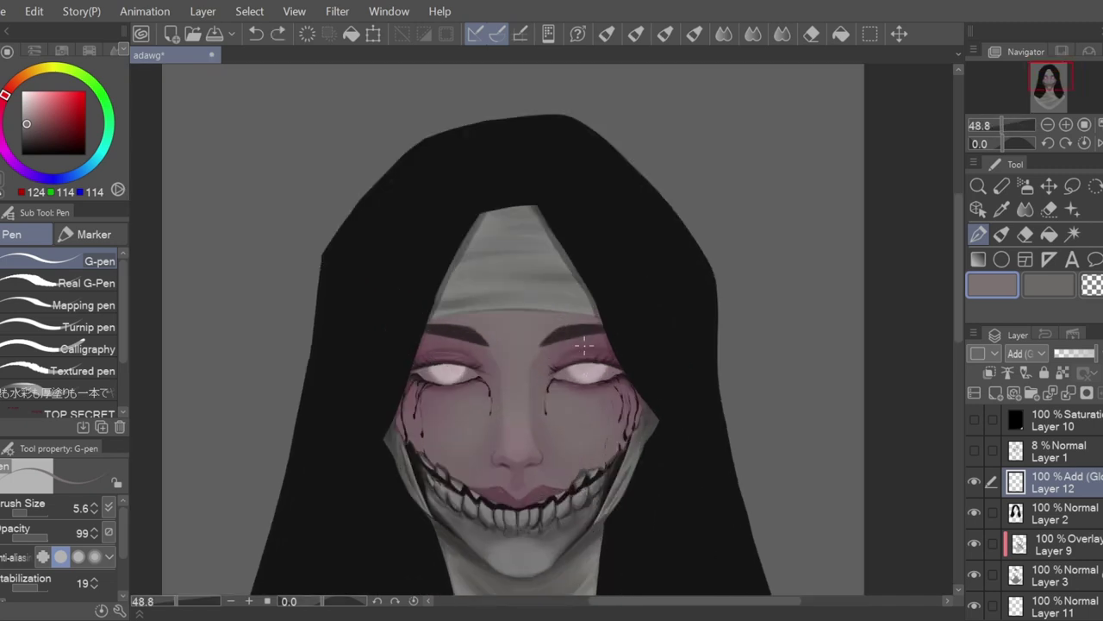
click(1049, 258)
click(1001, 259)
click(104, 297)
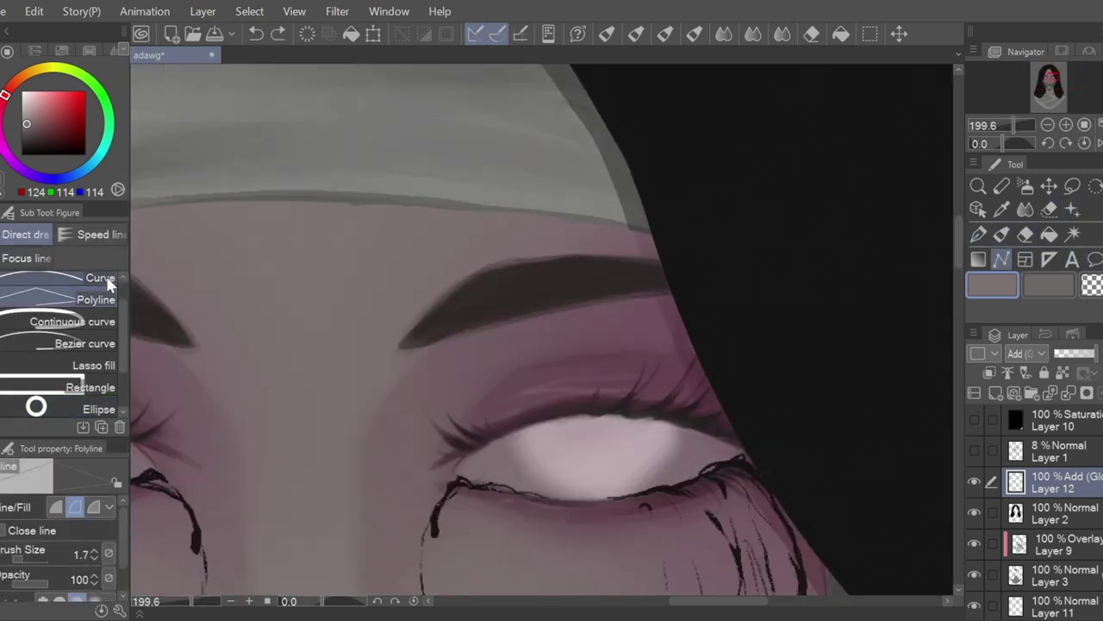
scroll(105, 280, up, 2)
click(102, 285)
click(94, 510)
click(94, 511)
click(94, 510)
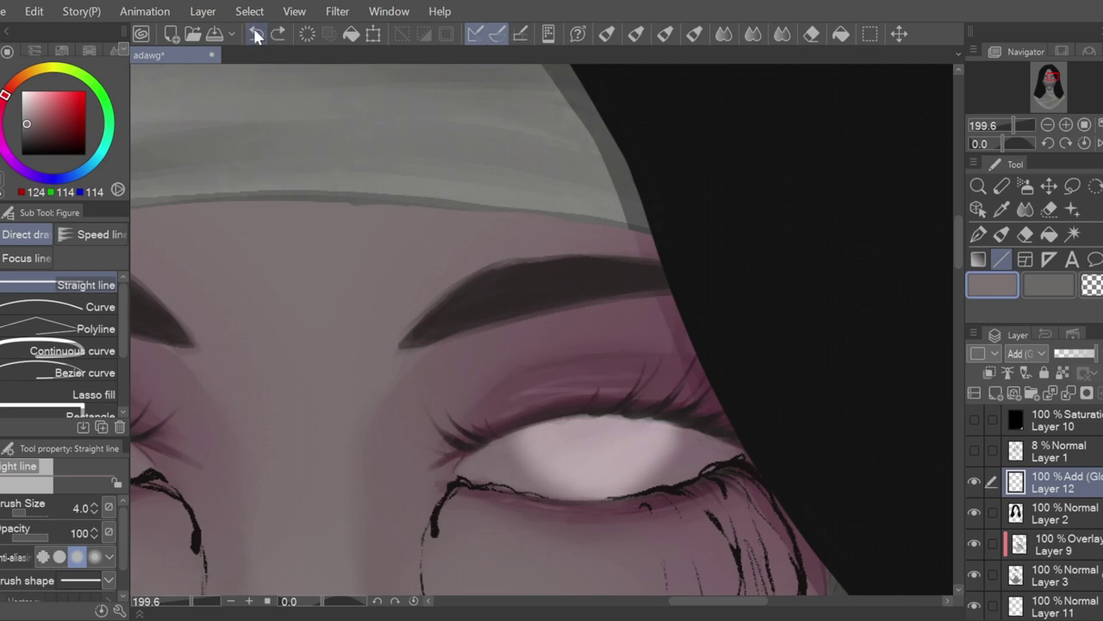
- Try drawing a small light cross in the glowing eye with the G-pen at size 5.6
click(979, 236)
key(p)
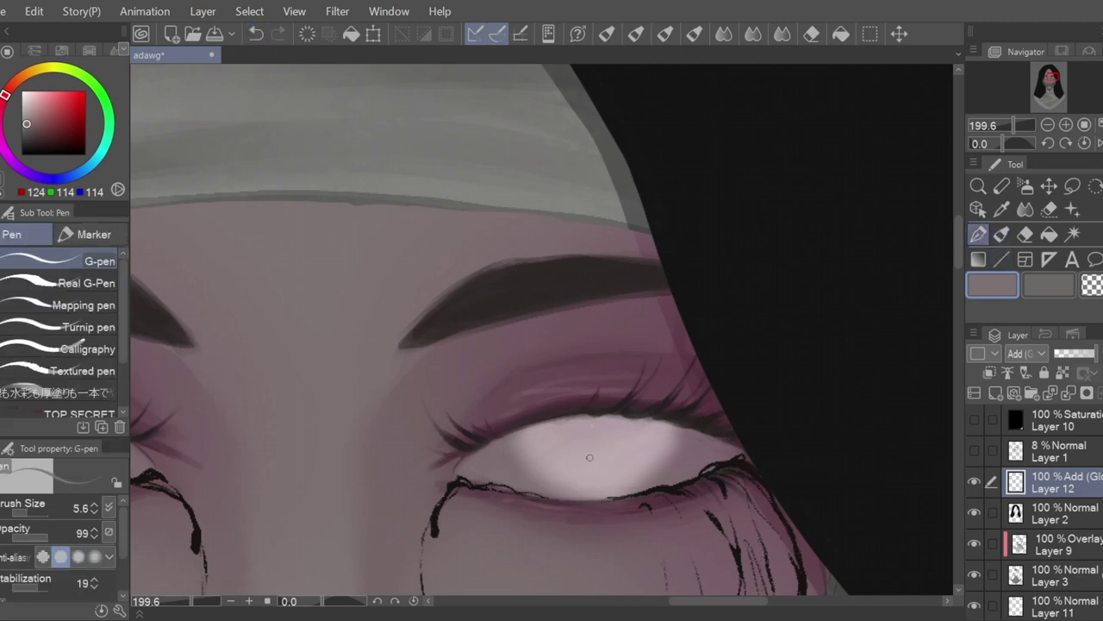
drag(592, 479, 591, 479)
scroll(534, 483, down, 5)
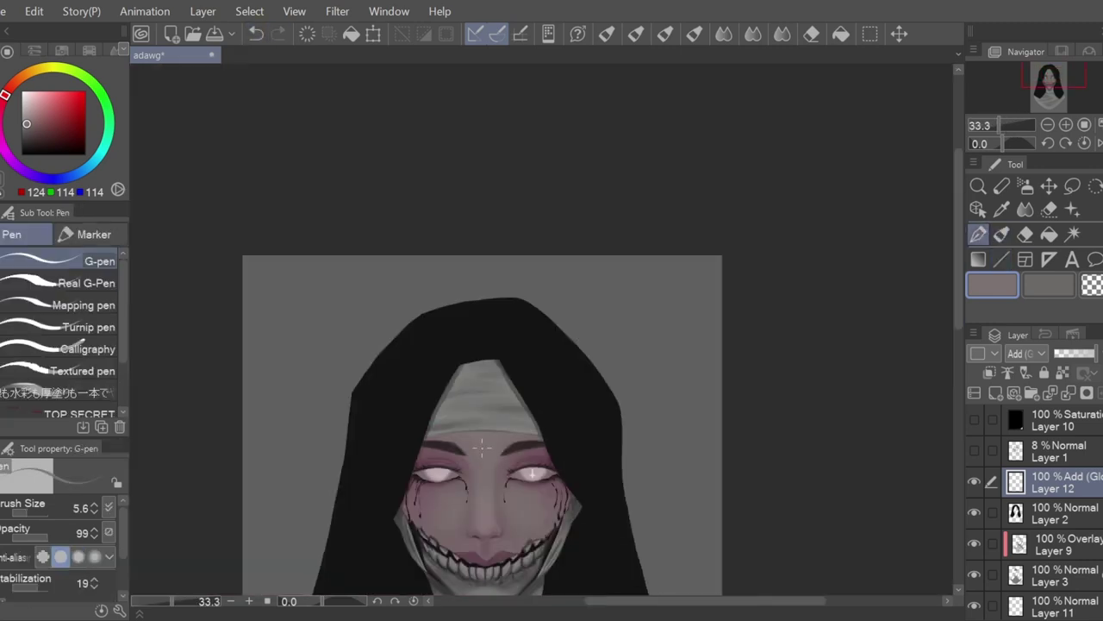
- Paint a brighter spot in the centre of one glowing eye on Layer 12 and soften it with the Blur blender at size 49.8
key(b)
scroll(535, 461, up, 3)
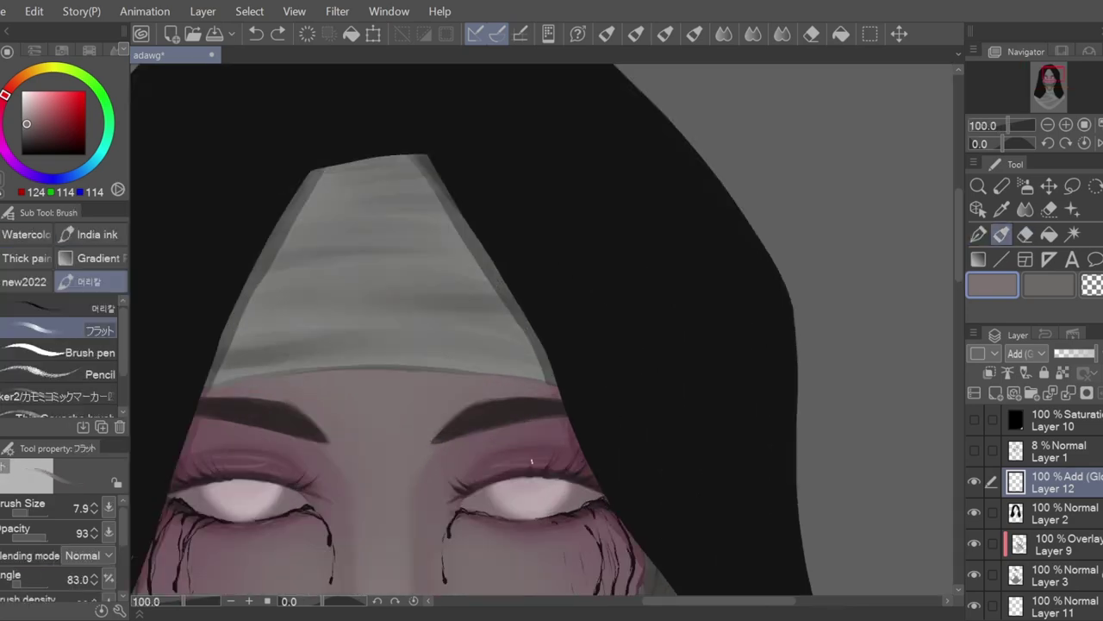
key(b)
click(73, 264)
click(32, 512)
mouse_move(527, 490)
mouse_down()
mouse_move(533, 501)
mouse_move(547, 488)
mouse_up()
key(j)
click(36, 512)
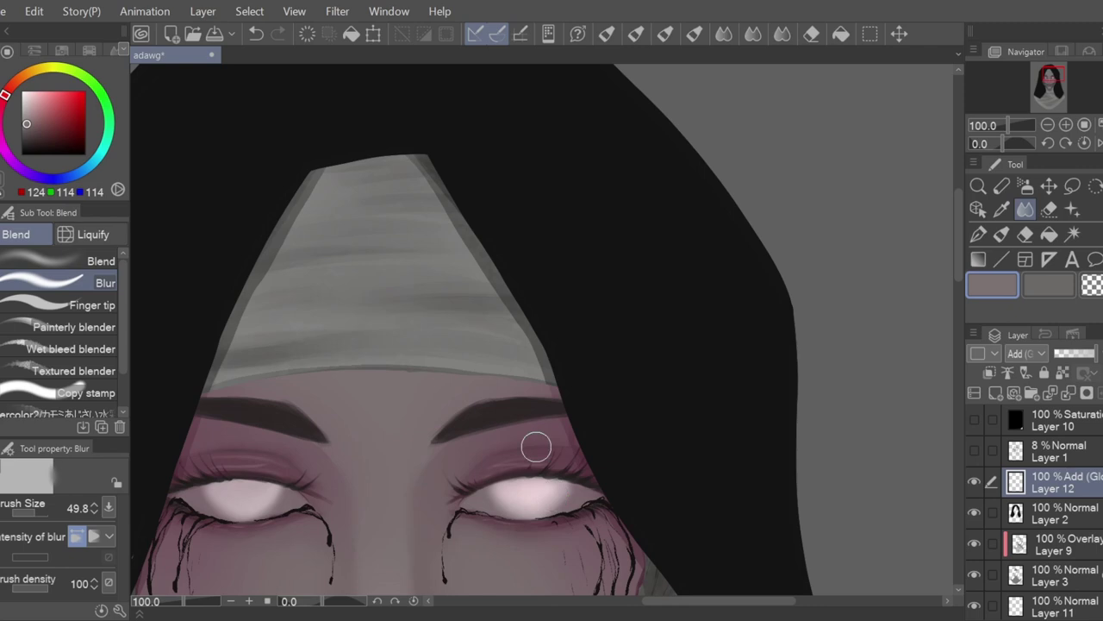
- Add a new layer above Layer 2, clip it to that layer, set it to Overlay, and choose near-black 24, 22, 22
scroll(536, 447, down, 4)
click(1085, 126)
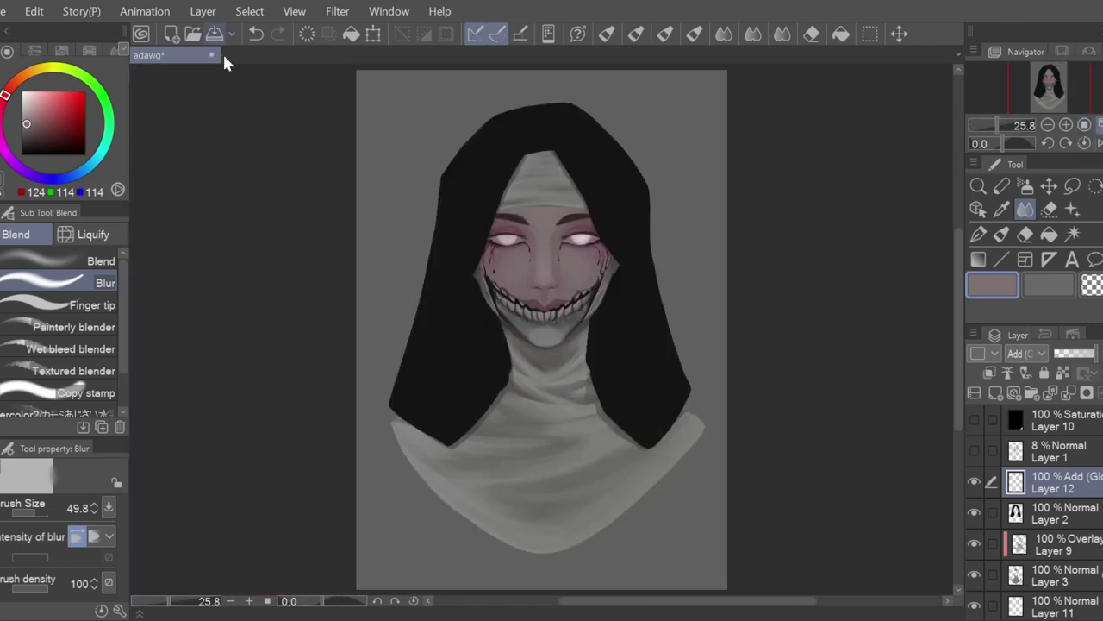
click(1047, 517)
click(995, 394)
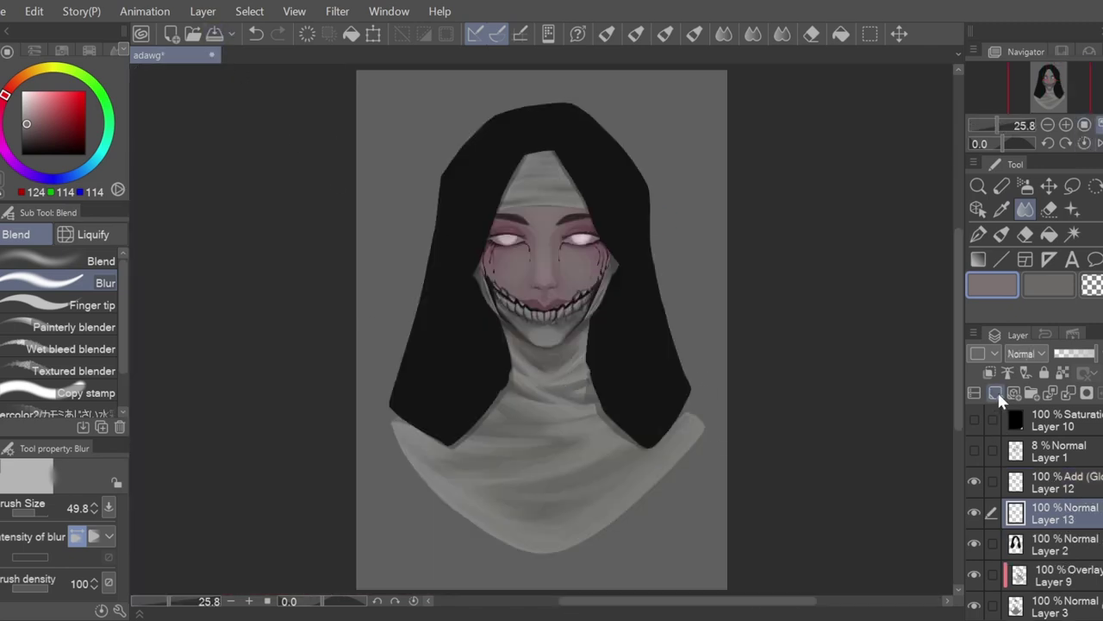
click(33, 143)
key(m)
scroll(603, 95, up, 5)
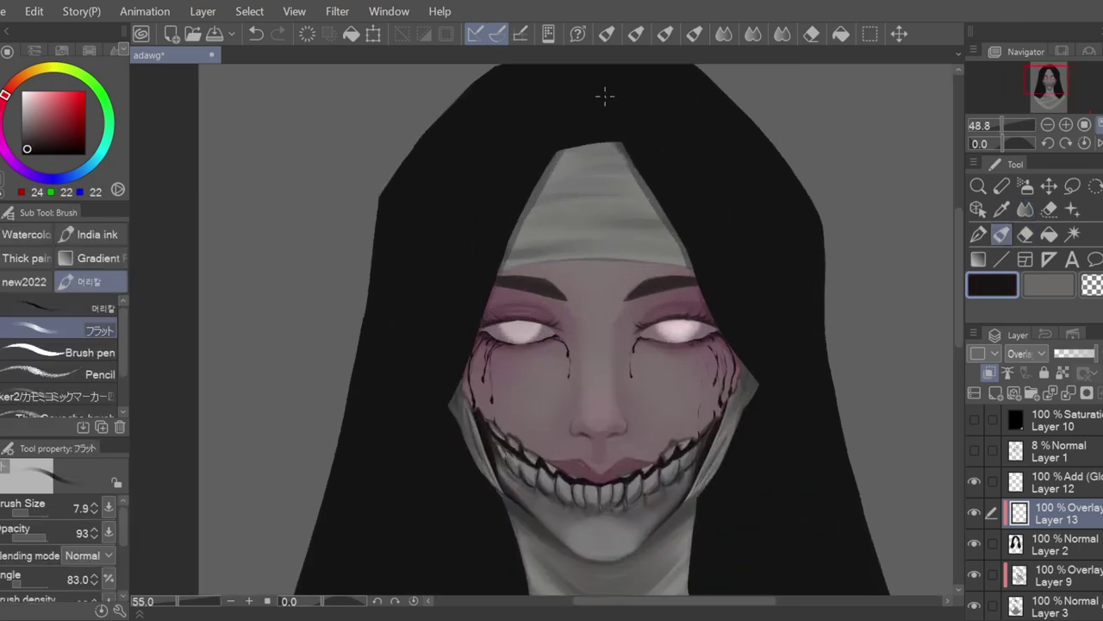
- Lasso the veil's inner peak above the headband and shade it dark with the flat brush at sizes 190.7 and 42.1
drag(539, 307, 612, 261)
key(ctrl+d)
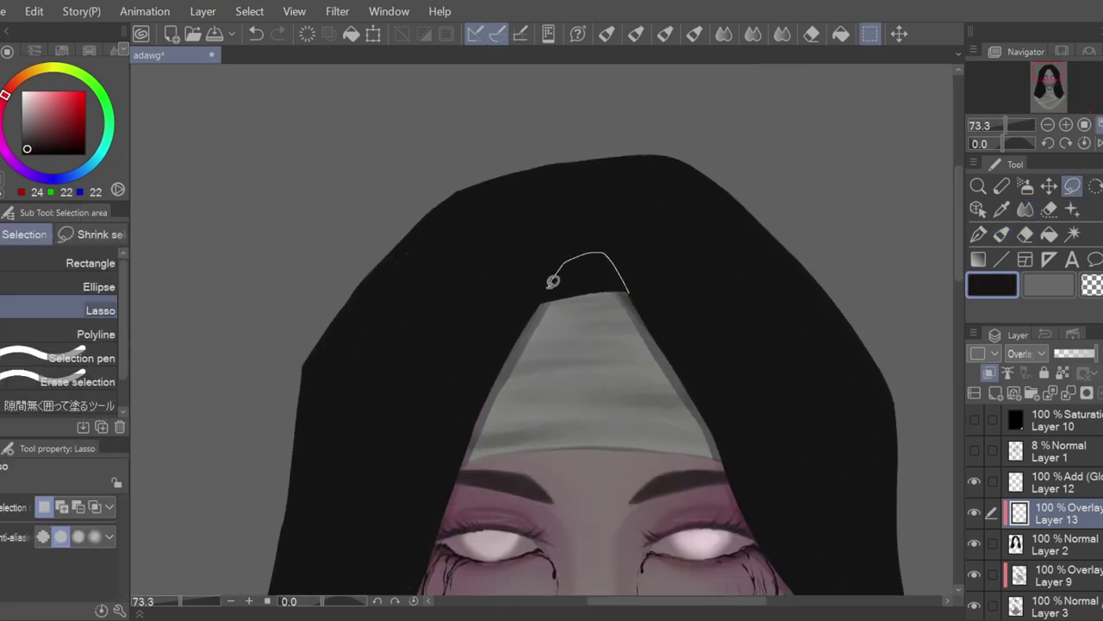
drag(554, 282, 626, 303)
key(b)
mouse_move(587, 269)
mouse_down()
mouse_move(586, 316)
mouse_move(585, 288)
mouse_up()
click(1050, 280)
key(c)
click(1025, 209)
click(992, 285)
click(1001, 234)
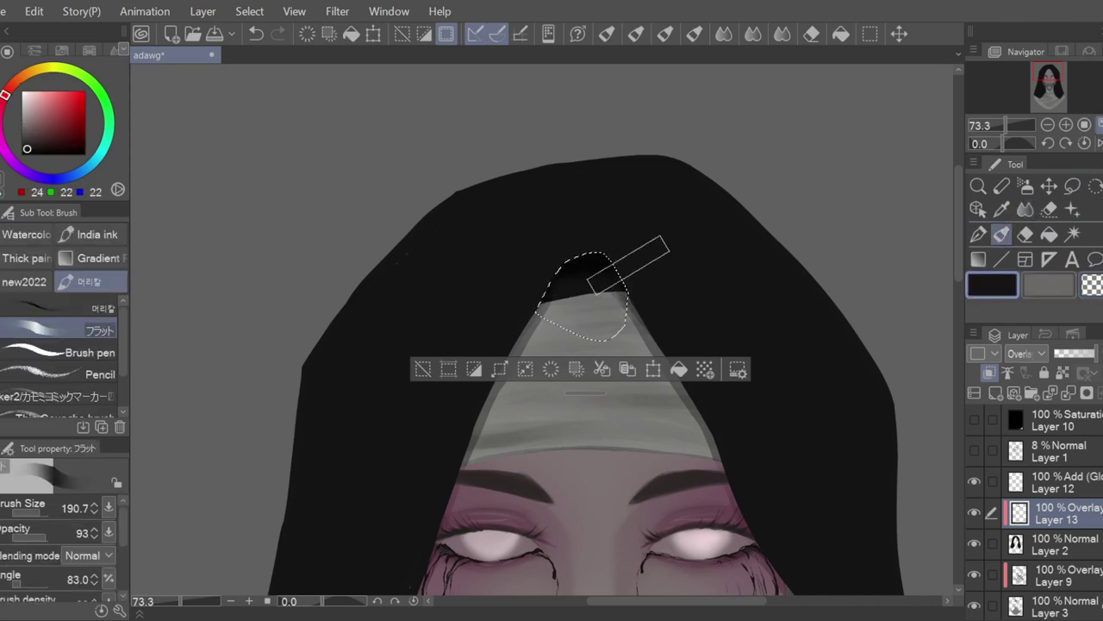
click(34, 515)
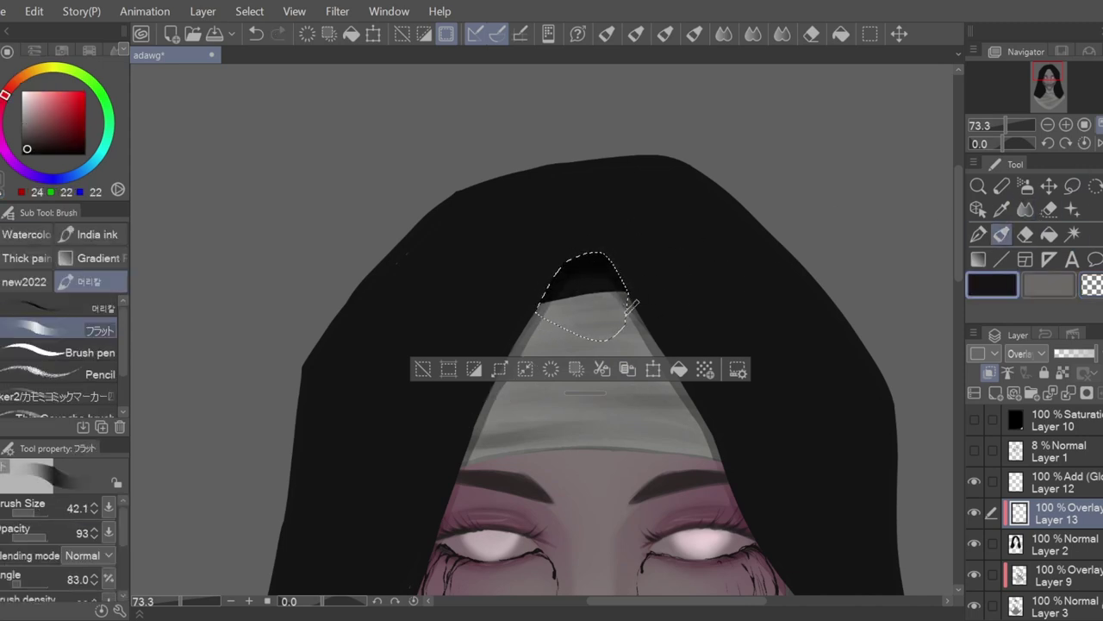
scroll(605, 302, down, 4)
- Replace the selection with a lasso around both hanging inner sides of the veil
key(m)
click(821, 361)
scroll(821, 361, down, 4)
scroll(705, 490, up, 5)
mouse_move(626, 260)
mouse_down()
mouse_move(564, 541)
mouse_move(698, 434)
mouse_move(629, 259)
mouse_up()
mouse_move(845, 247)
shift+mouse_down()
mouse_move(948, 414)
mouse_move(896, 530)
mouse_move(838, 244)
shift+mouse_up()
drag(706, 601, 735, 600)
- Darken the selected inner veil sides with the flat brush at size 266.8 and blend them with the Painterly blender at size 82.4
key(b)
click(41, 513)
drag(550, 335, 478, 495)
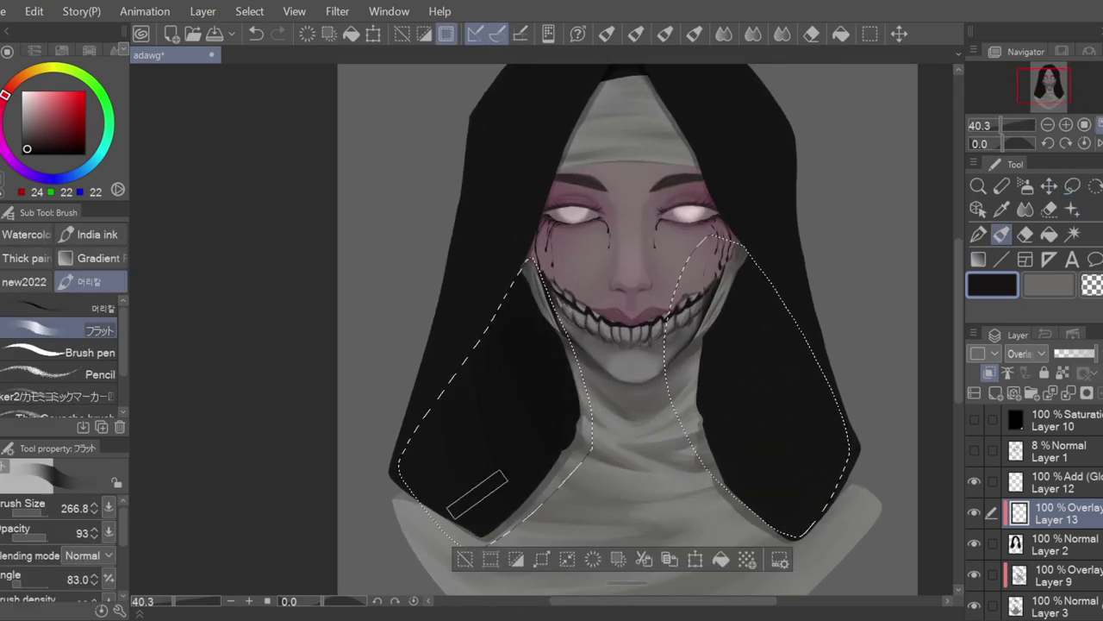
scroll(747, 378, down, 3)
scroll(741, 373, up, 4)
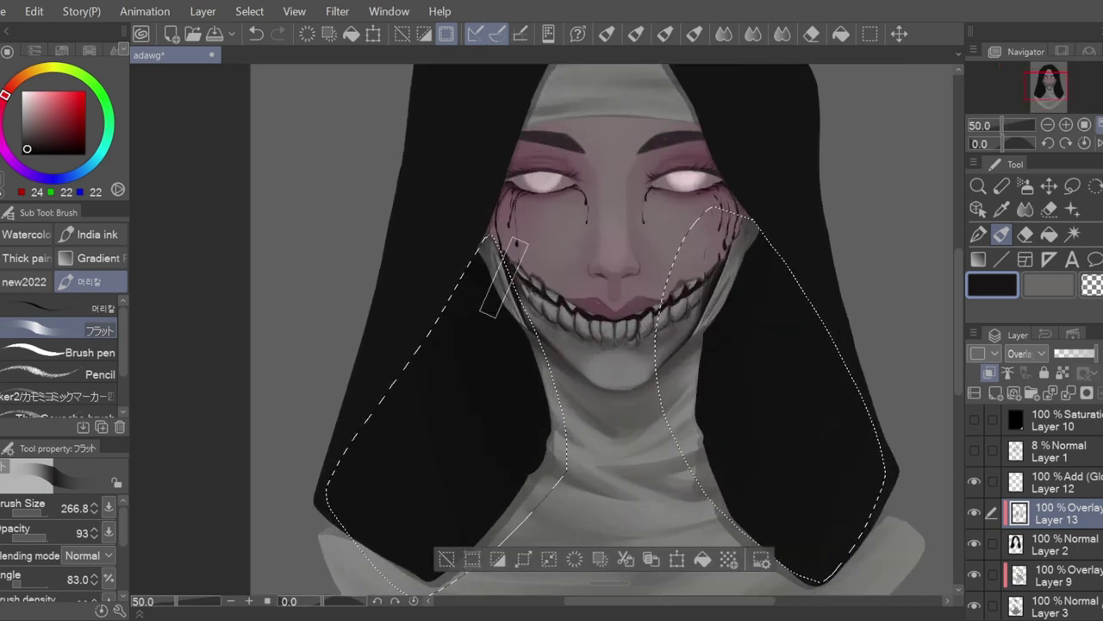
scroll(362, 396, right, 3)
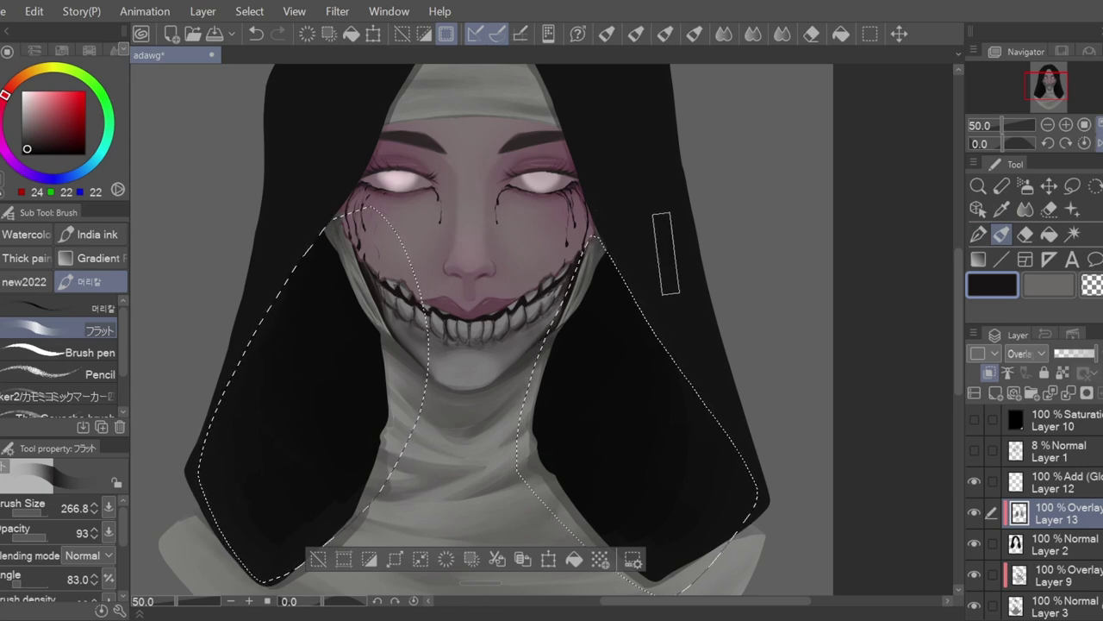
scroll(666, 254, down, 1)
key(j)
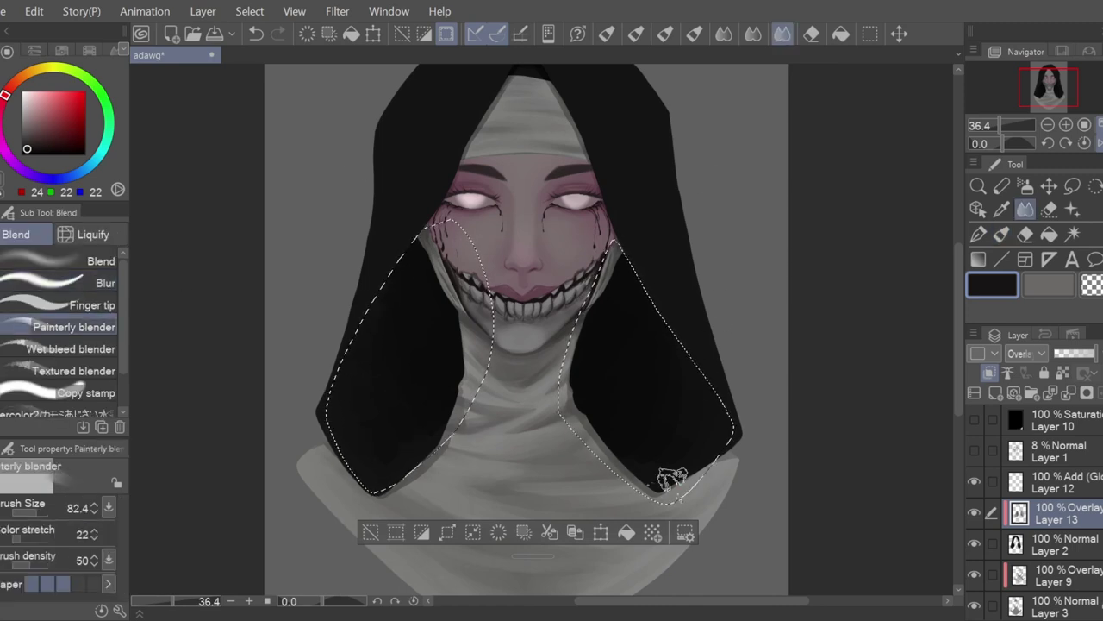
scroll(713, 372, up, 3)
- Add the outer side folds of the veil to the selection with the lasso, mirroring the view and redoing one outline
key(m)
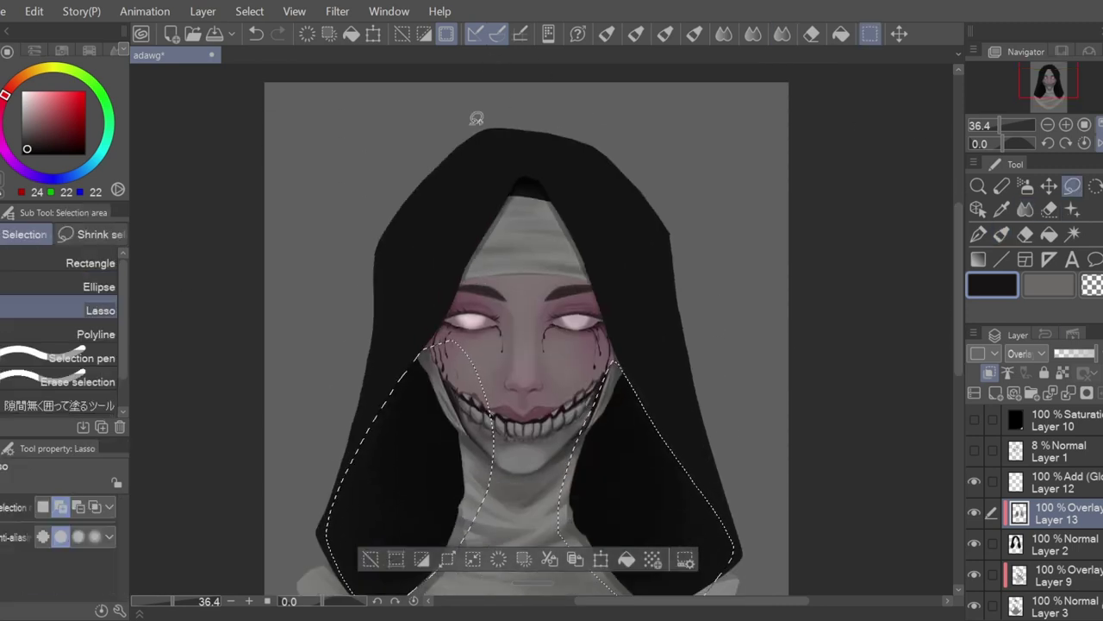
mouse_move(470, 125)
mouse_down()
mouse_move(437, 293)
mouse_move(380, 169)
mouse_up()
key(h)
mouse_move(508, 124)
mouse_down()
mouse_move(488, 233)
mouse_move(347, 350)
mouse_up()
click(257, 35)
mouse_move(482, 138)
mouse_down()
mouse_move(495, 230)
mouse_move(318, 352)
mouse_move(338, 263)
mouse_up()
- Shade the selected outer veil folds on Layer 13 with the flat brush, reducing it from size 266.8 to 49.8
key(b)
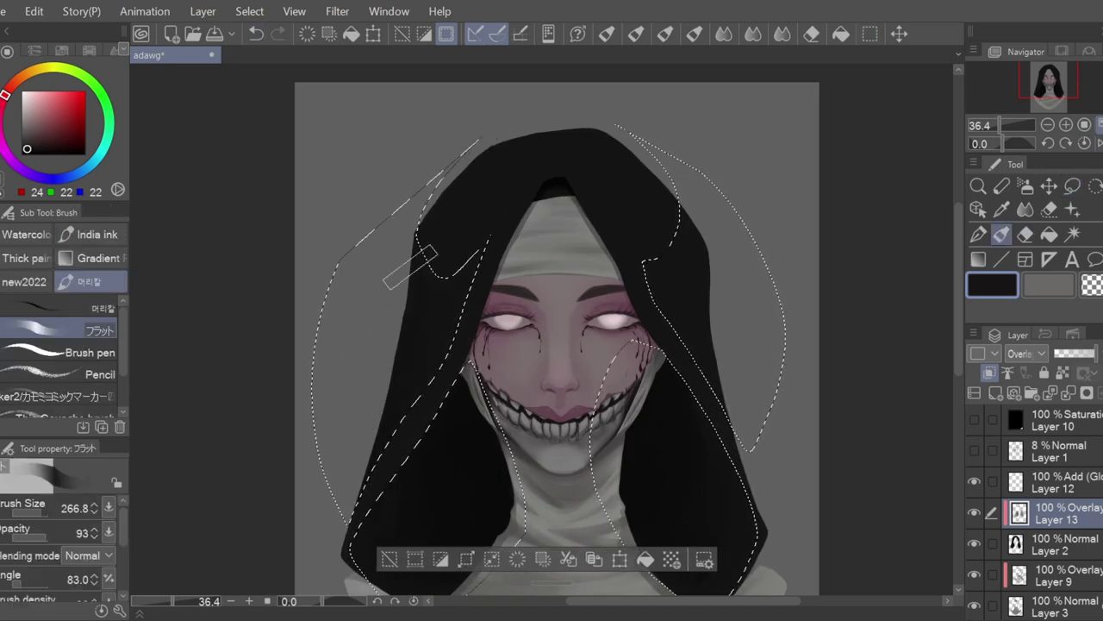
key(h)
drag(596, 287, 743, 476)
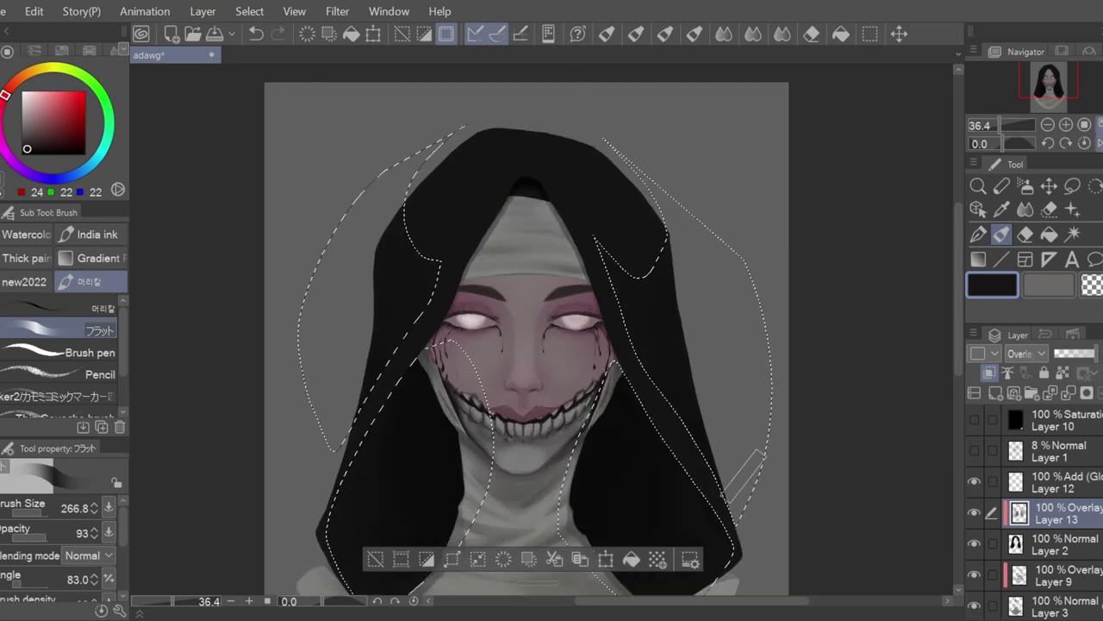
key(ctrl+z)
drag(43, 512, 37, 514)
drag(353, 482, 334, 557)
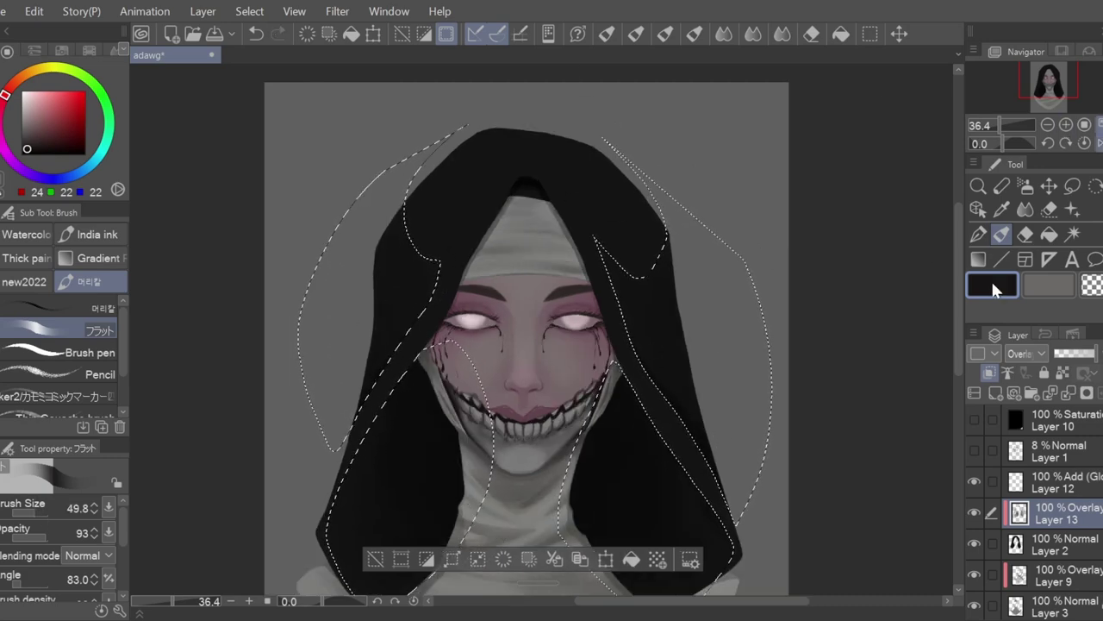
- Deepen the lower veil shadows with the flat brush at size 97.5, blend them with the Painterly blender, and deselect
scroll(541, 330, down, 3)
click(38, 513)
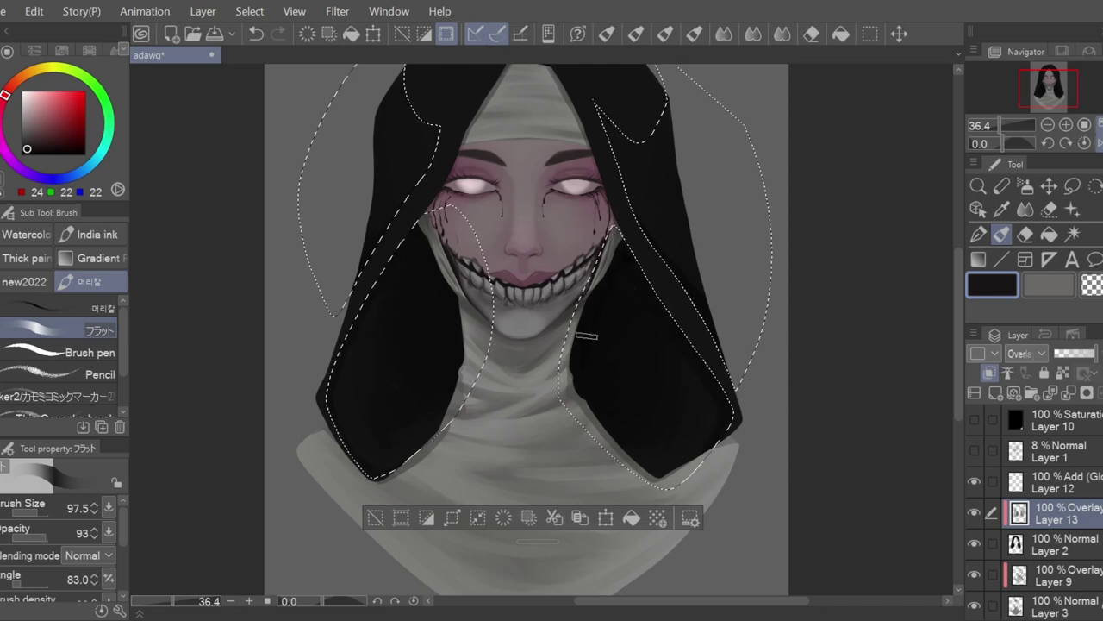
key(ctrl+z)
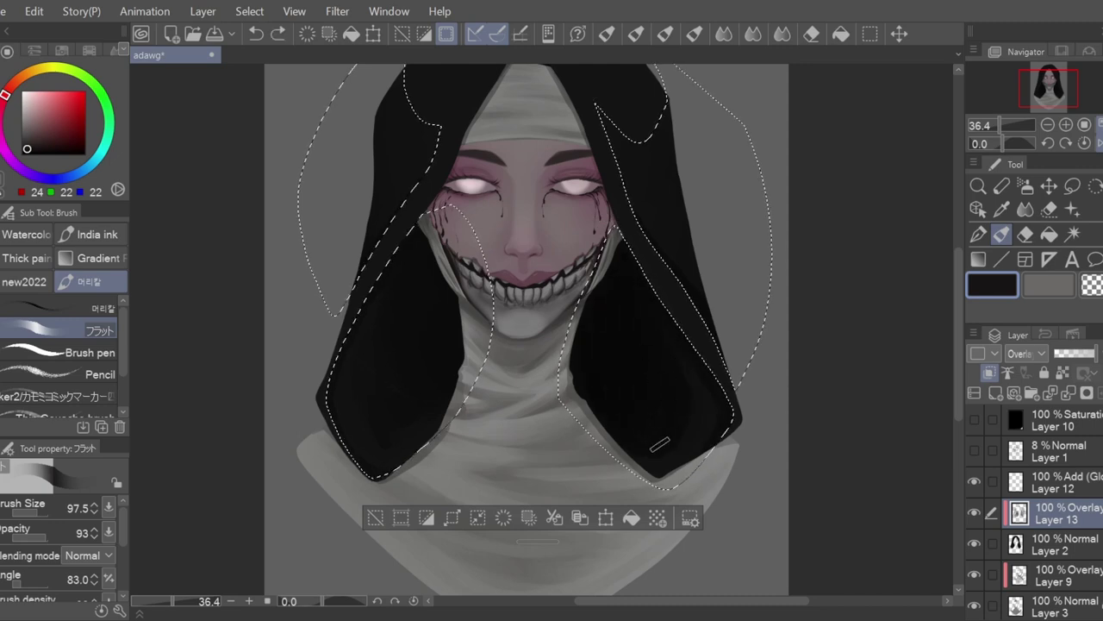
key(ctrl+y)
key(e)
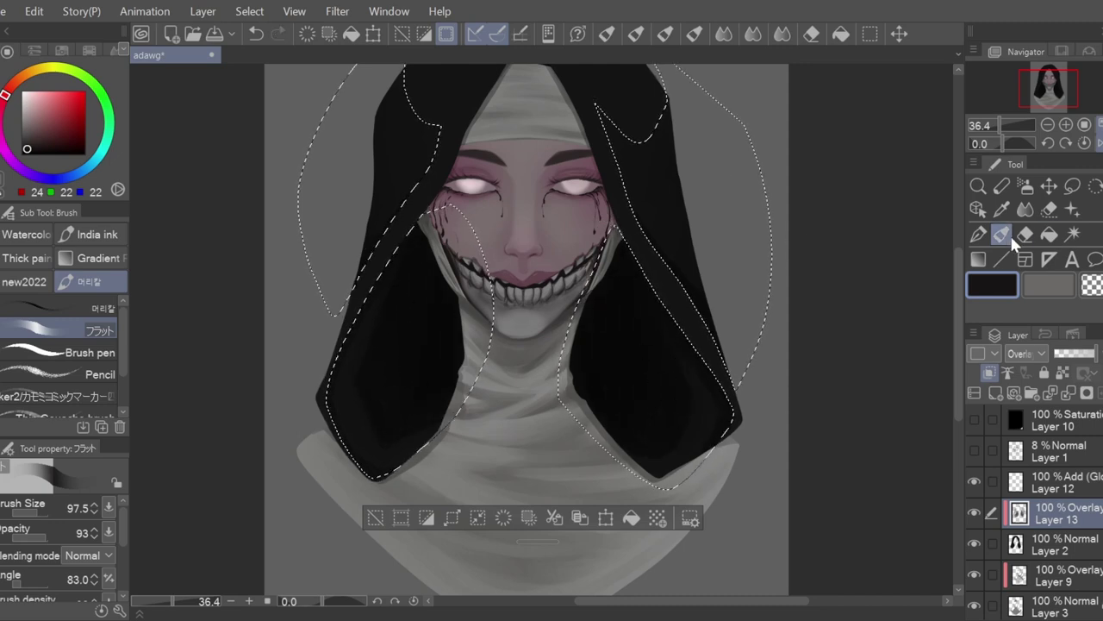
key(j)
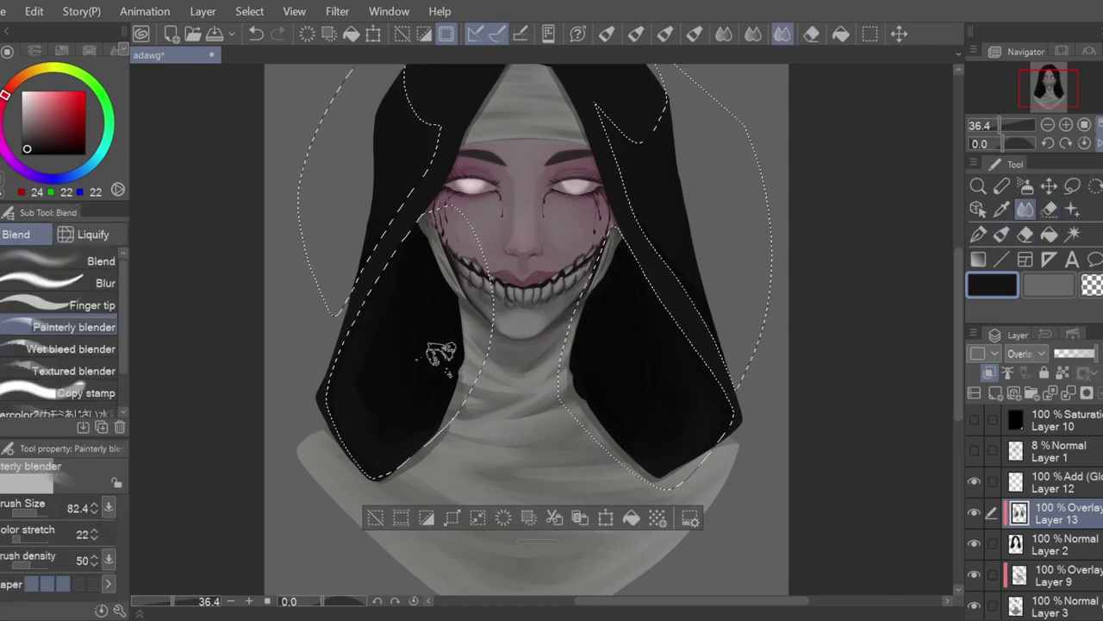
key(ctrl+minus)
key(m)
key(ctrl+d)
scroll(222, 336, up, 2)
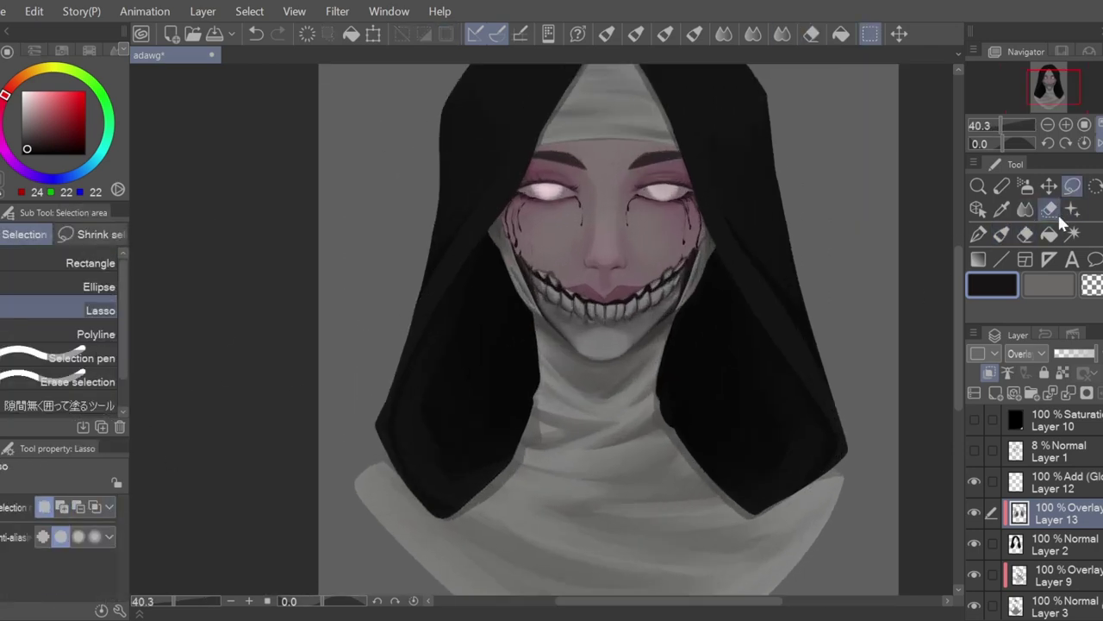
- Refine the veil's fold shading with the Painterly blender at size 82.4 and the flat brush at size 18.2, and save the document
key(j)
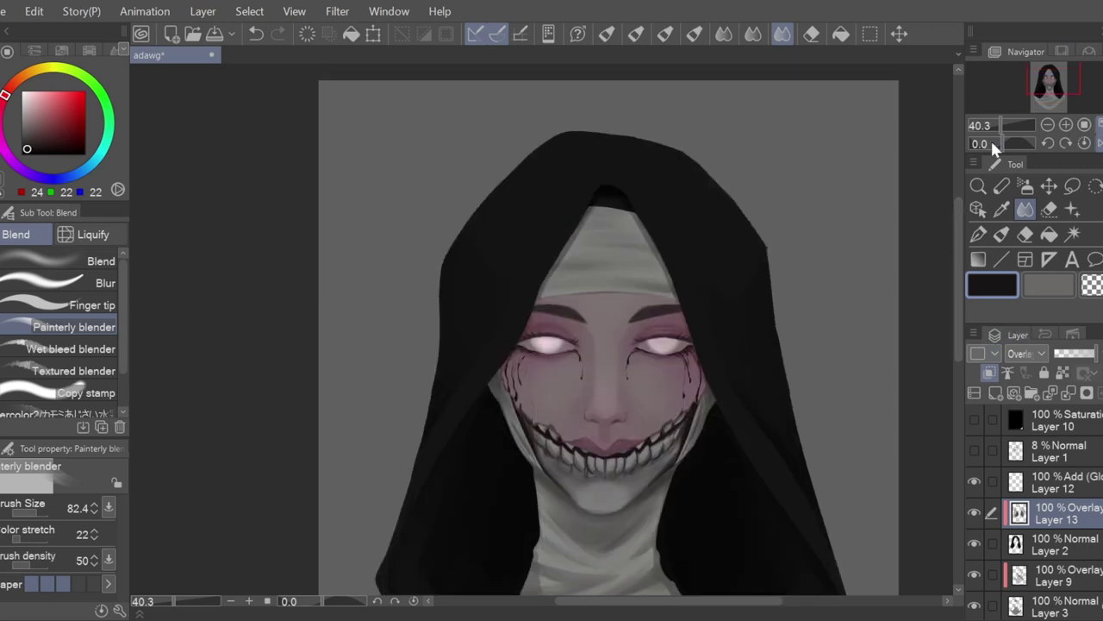
key(b)
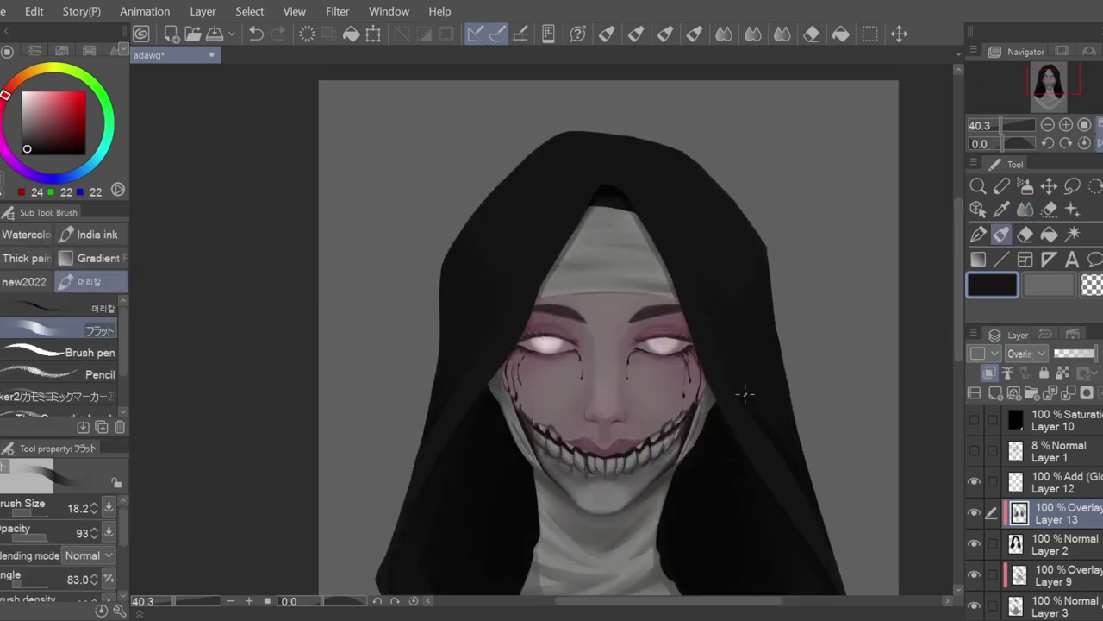
scroll(545, 250, down, 3)
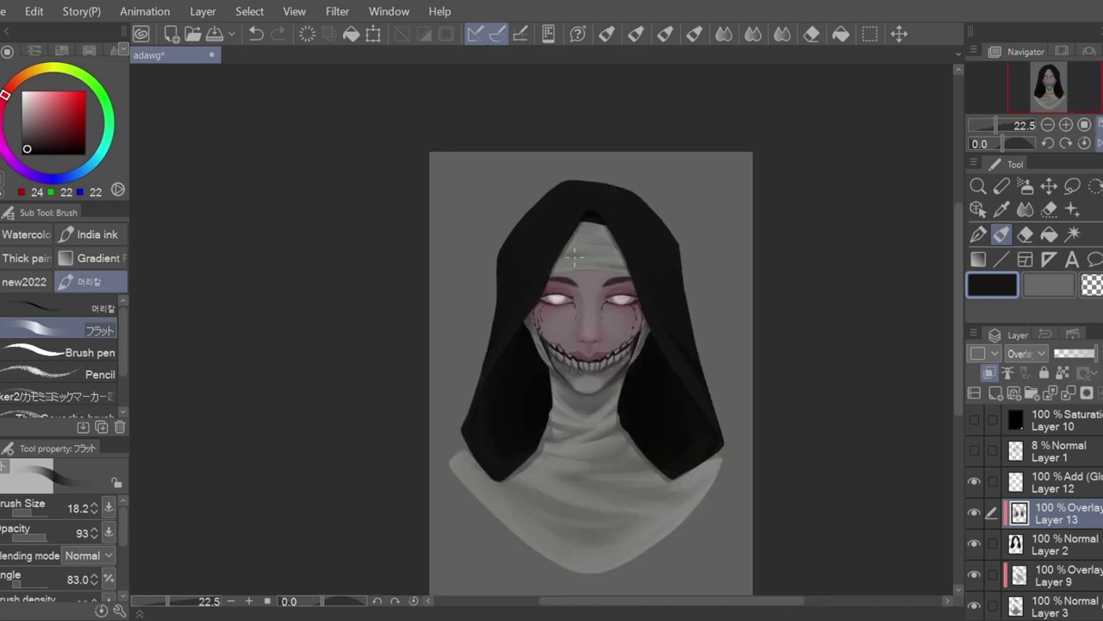
click(214, 34)
- Smooth the top outline of the veil on Layer 2 by erasing along it with the transparent G-pen at size 49.8
scroll(544, 206, up, 6)
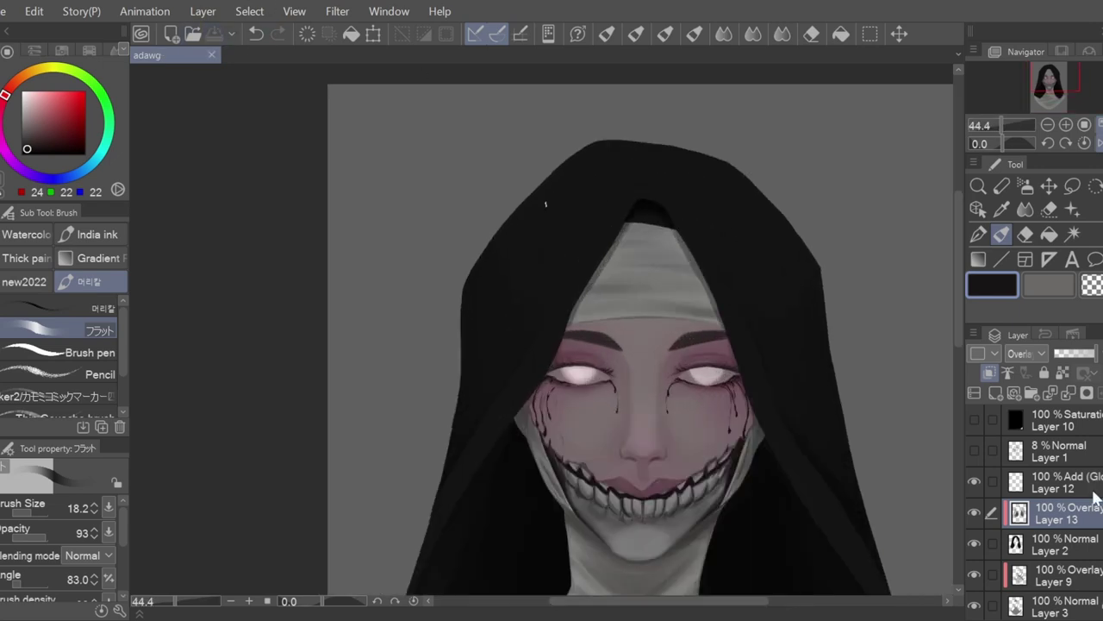
click(1101, 143)
click(1093, 544)
click(979, 234)
click(35, 512)
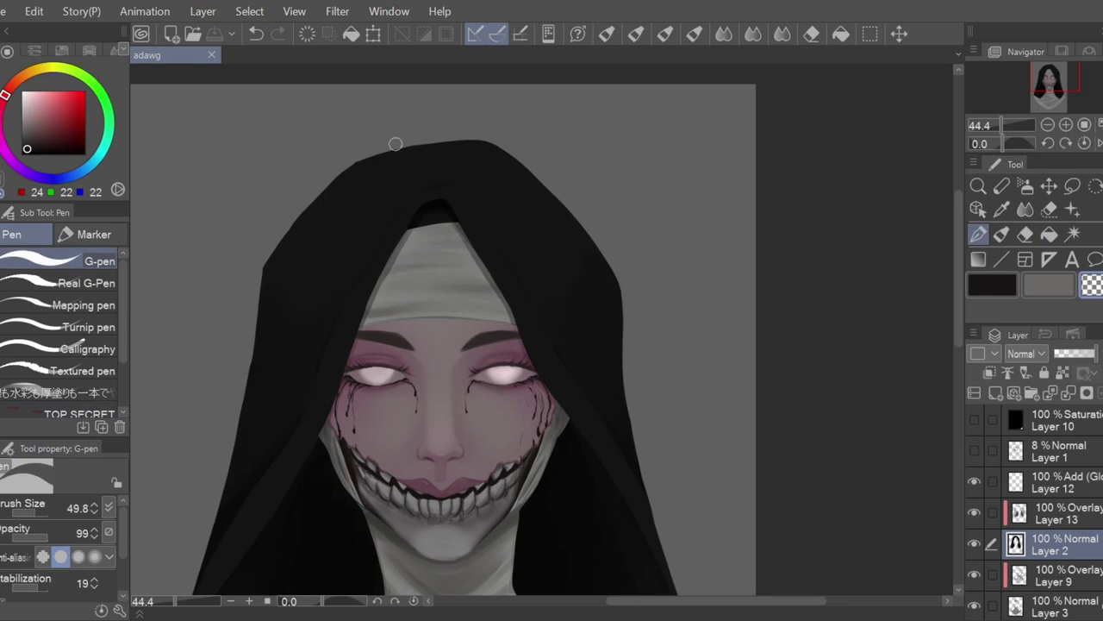
mouse_move(396, 142)
mouse_down()
mouse_move(475, 140)
mouse_move(415, 142)
mouse_move(527, 156)
mouse_up()
key(ctrl+z)
mouse_move(392, 147)
mouse_down()
mouse_move(424, 135)
mouse_move(530, 157)
mouse_up()
scroll(569, 326, down, 3)
- Trim the veil's outer side edge below the corner with the transparent G-pen, redoing the stroke until it is smooth
scroll(517, 351, up, 3)
drag(668, 222, 687, 371)
key(ctrl+z)
drag(677, 245, 681, 303)
key(ctrl+z)
key(ctrl+z)
drag(667, 212, 681, 345)
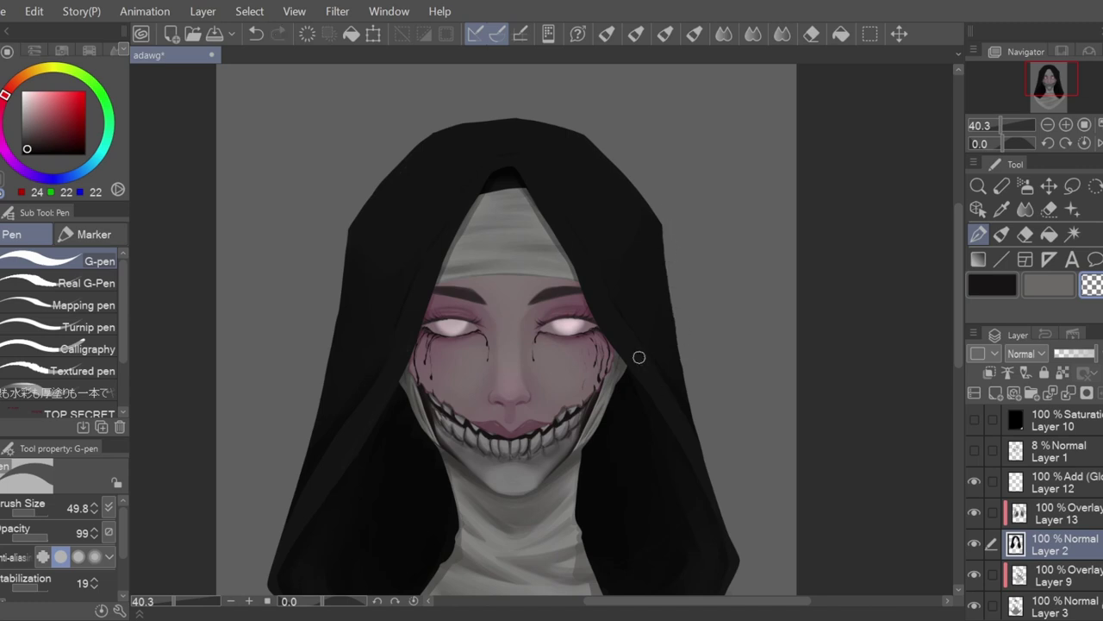
- Save the document and check the whole portrait in mirrored view
scroll(690, 381, down, 4)
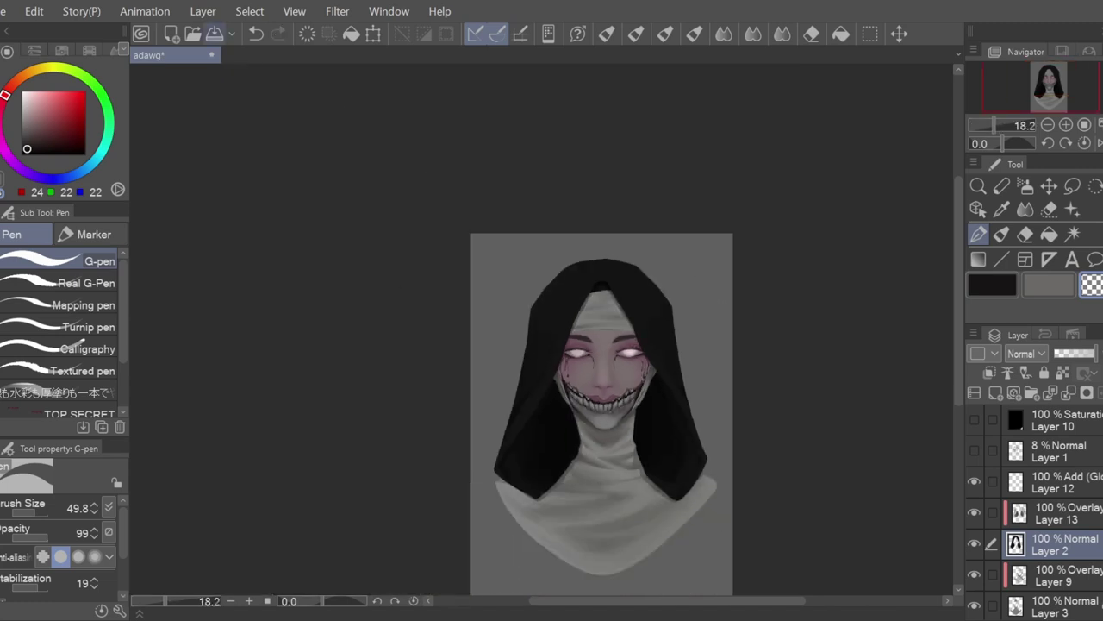
click(1100, 143)
scroll(1059, 525, down, 1)
scroll(476, 498, up, 1)
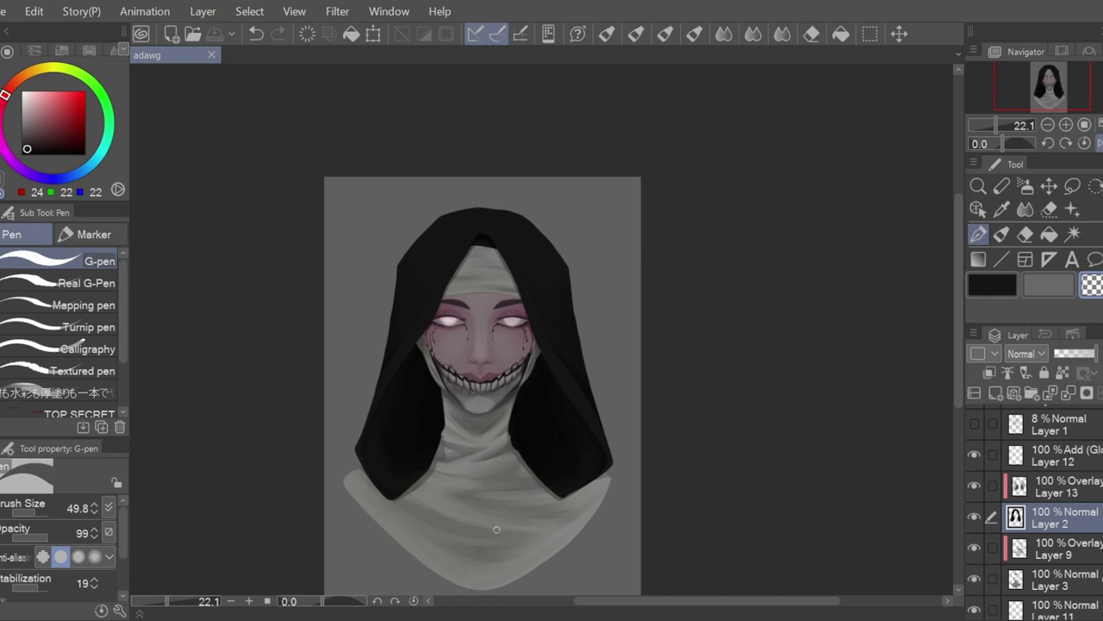
click(1100, 143)
- Add a new Normal layer above Layer 13 and choose a dark reddish brown (65, 48, 48) as the drawing colour
drag(959, 384, 959, 408)
click(1082, 485)
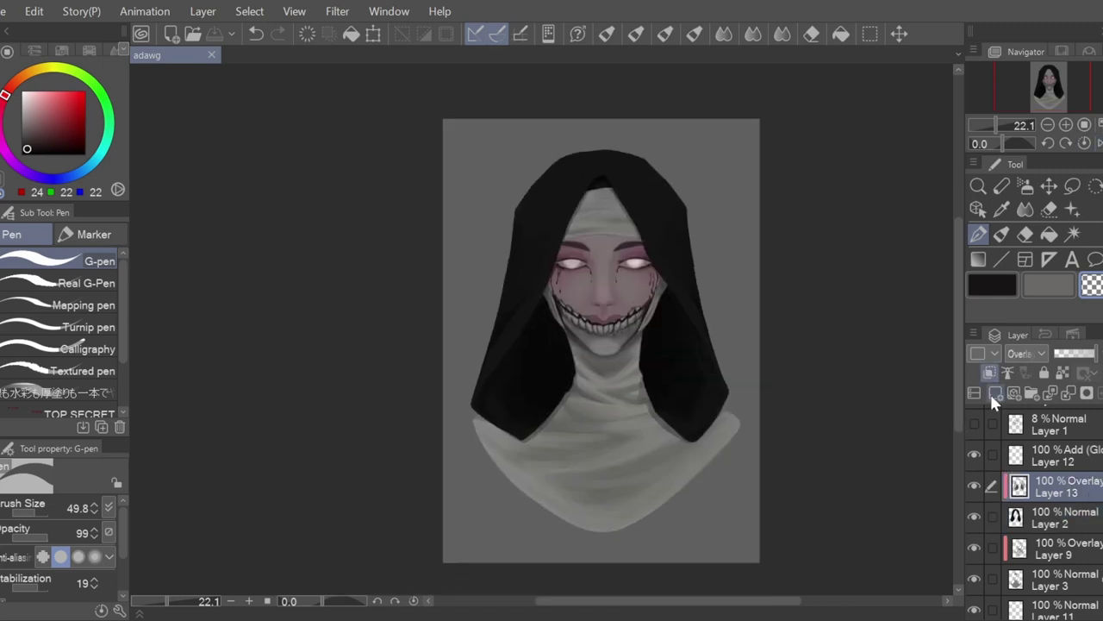
scroll(1054, 494, down, 1)
click(1008, 389)
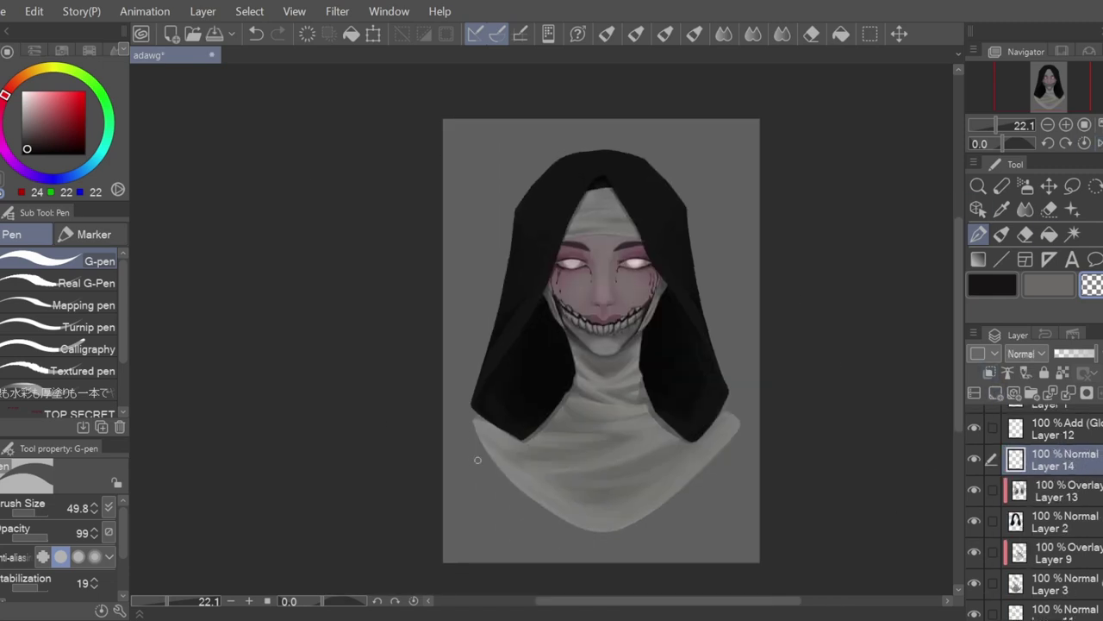
click(45, 135)
- Block in a cross over the collar's lower tip with the G-pen at size 49.8, replacing the first upright stroke
scroll(586, 530, up, 3)
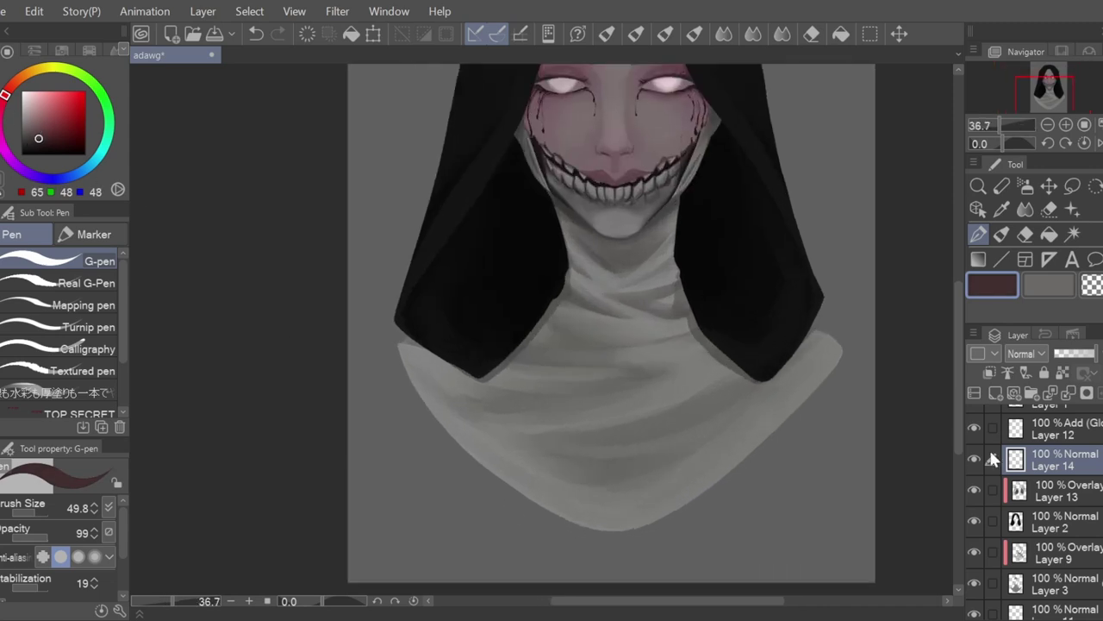
scroll(980, 440, up, 2)
scroll(571, 500, up, 3)
drag(621, 413, 608, 550)
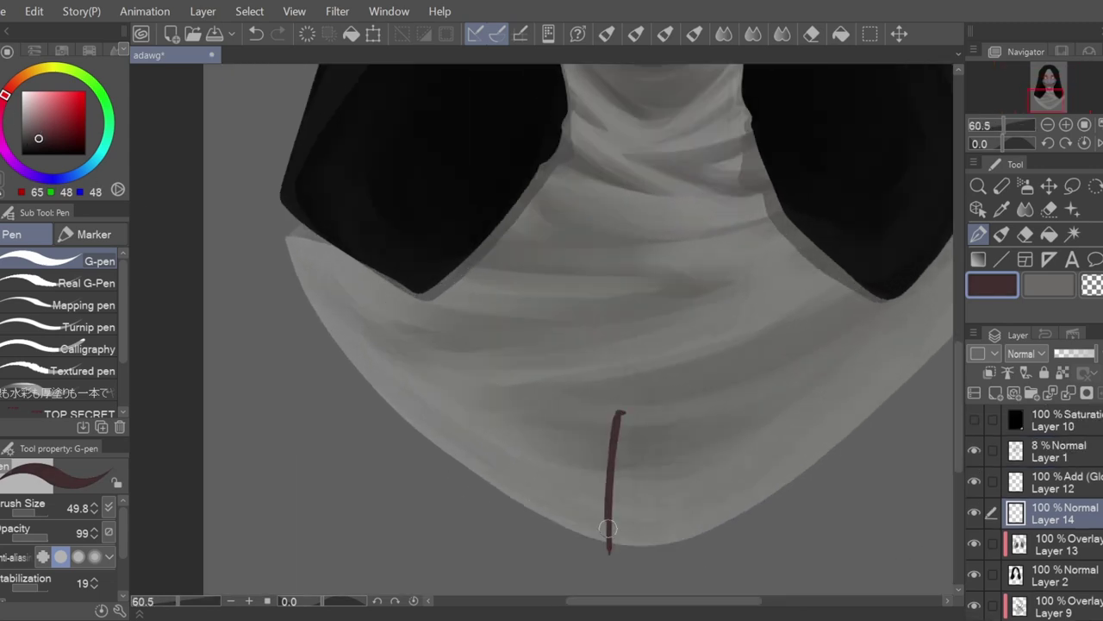
key(ctrl+z)
scroll(604, 388, down, 1)
mouse_move(605, 347)
mouse_down()
mouse_move(612, 438)
mouse_move(598, 493)
mouse_move(607, 360)
mouse_move(605, 467)
mouse_up()
mouse_move(569, 372)
mouse_down()
mouse_move(660, 377)
mouse_move(583, 377)
mouse_move(625, 384)
mouse_up()
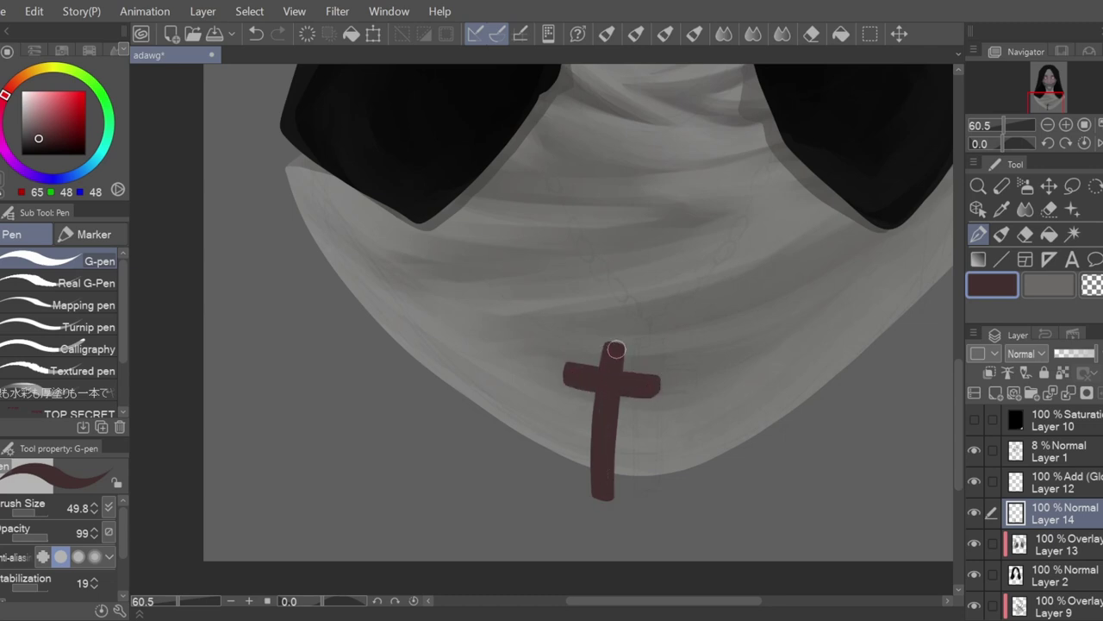
- Straighten the cross's upright and square off its crossbar ends by alternating transparent and dark brown G-pen strokes
click(1092, 282)
drag(597, 338, 585, 483)
click(997, 288)
drag(591, 387, 587, 386)
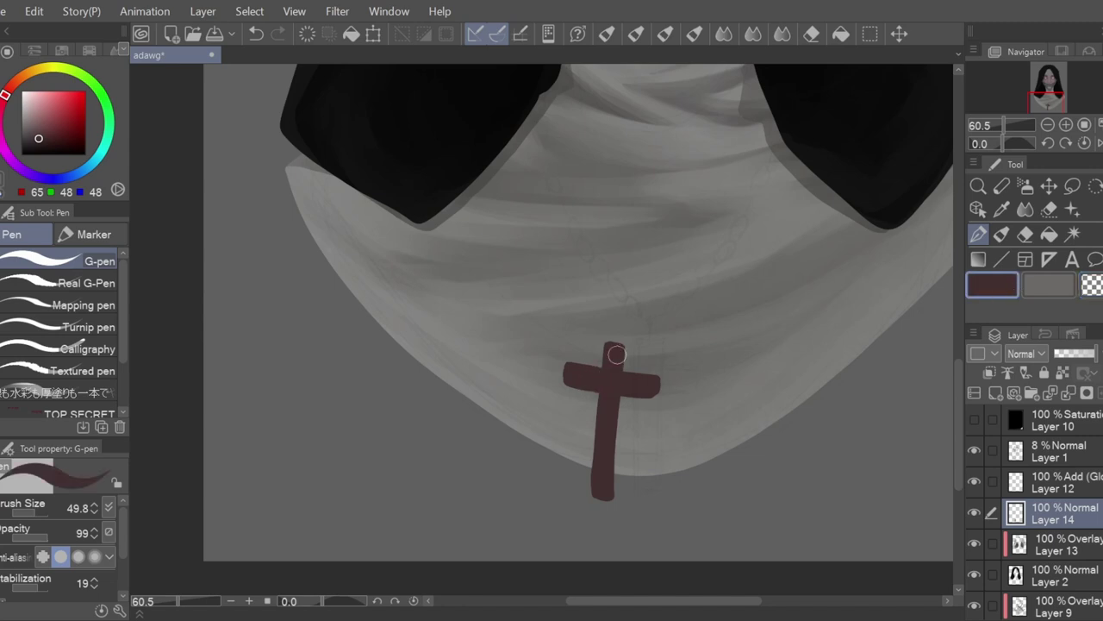
drag(624, 343, 610, 493)
key(c)
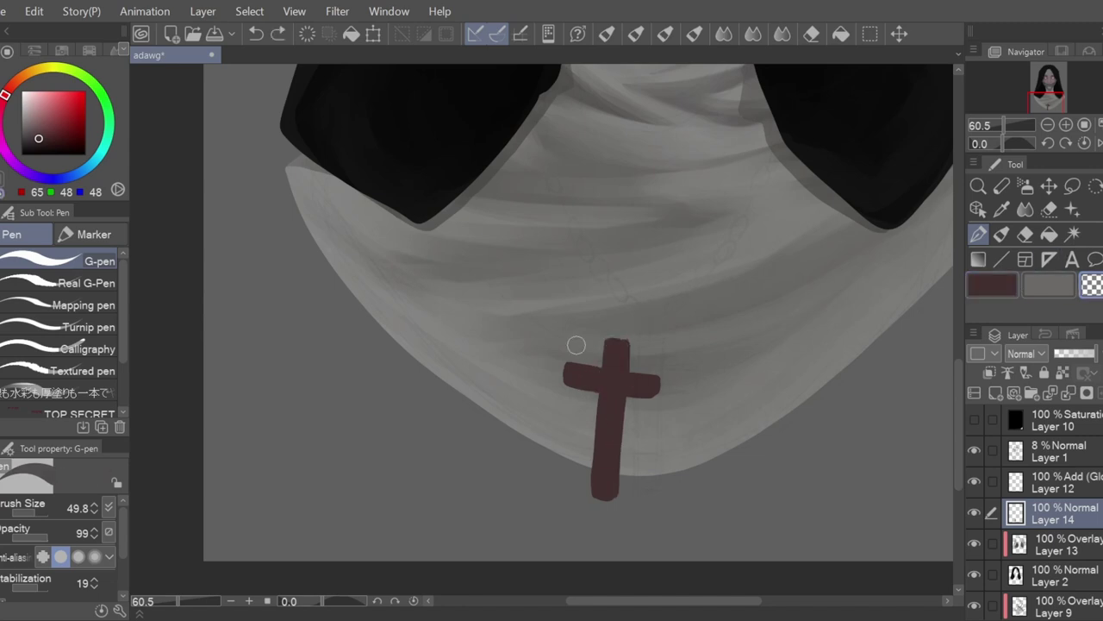
drag(576, 344, 569, 392)
key(c)
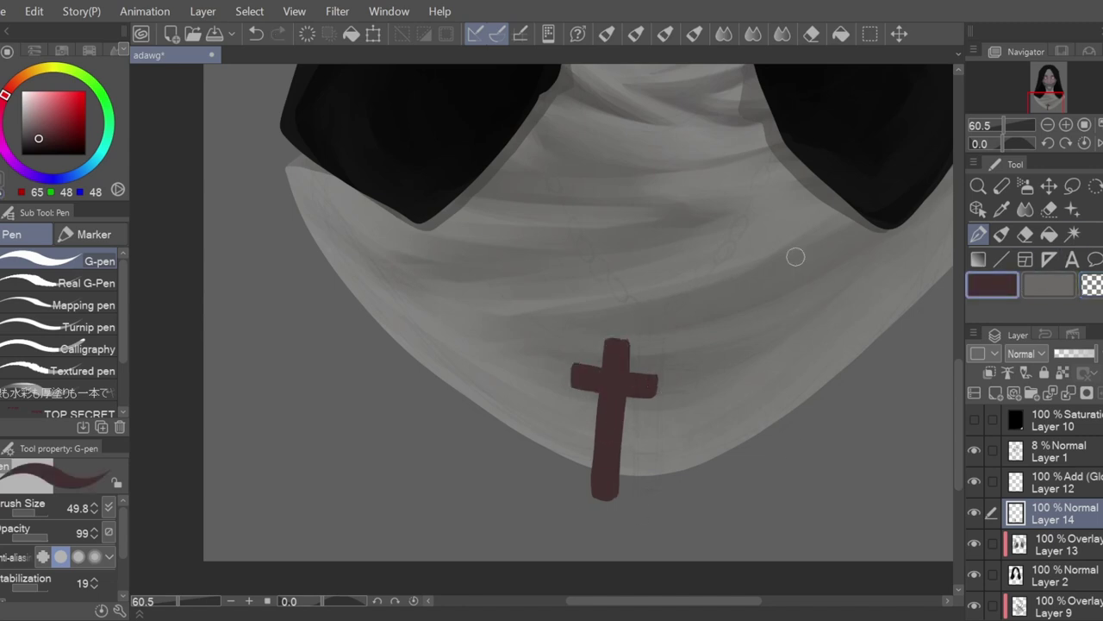
- Dot the first rosary beads on the collar above the cross, undoing the misplaced ones
click(682, 258)
click(701, 244)
click(585, 238)
click(579, 214)
key(ctrl+z)
key(ctrl+z)
key(ctrl+z)
key(ctrl+z)
key(ctrl+z)
key(ctrl+z)
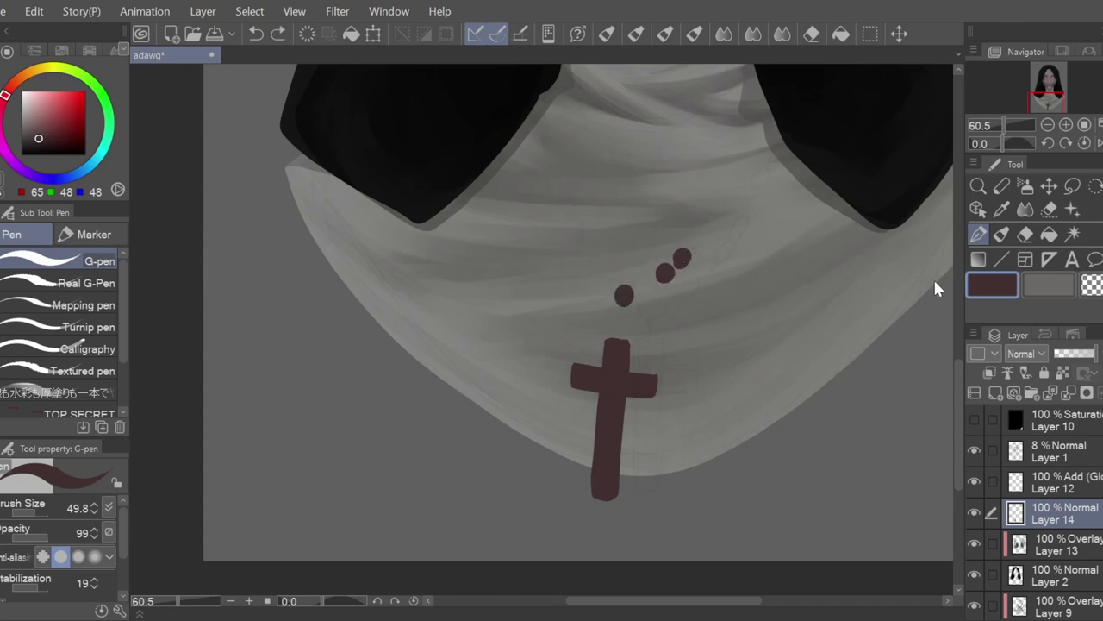
- Continue the row of rosary beads up to the neck and down the opposite side, undoing any misplaced bead
drag(957, 373, 957, 326)
click(659, 464)
click(659, 460)
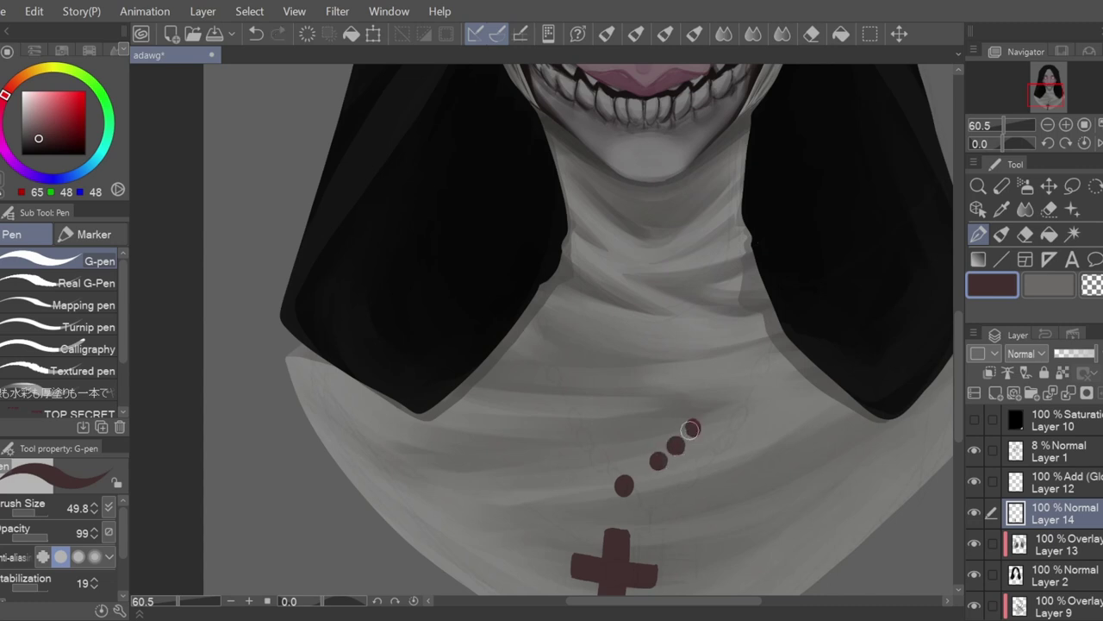
click(756, 348)
click(766, 326)
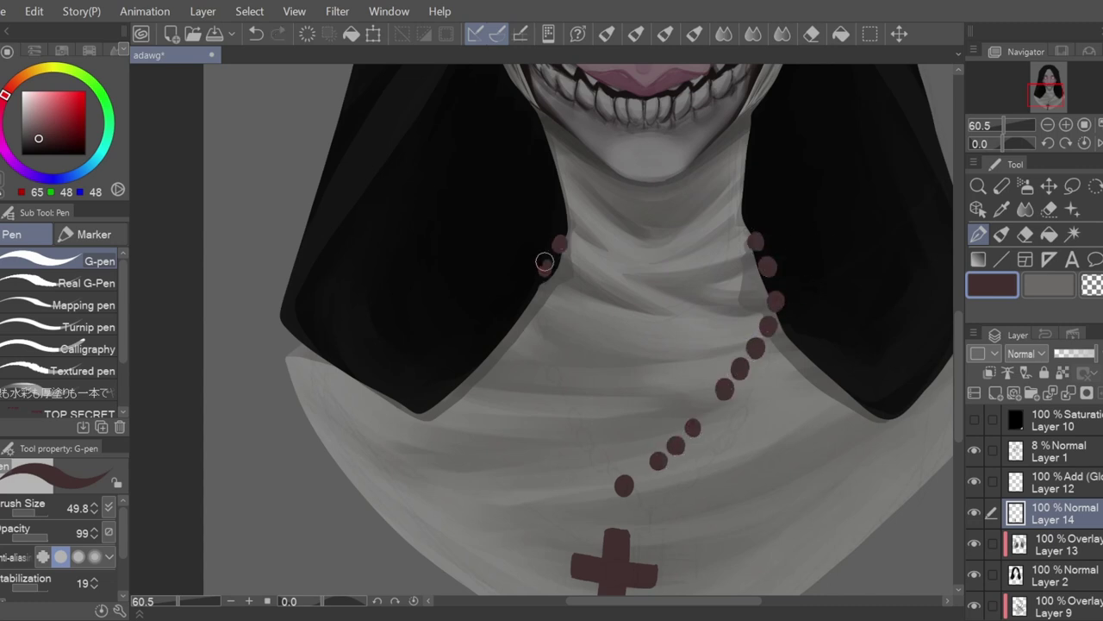
key(ctrl+z)
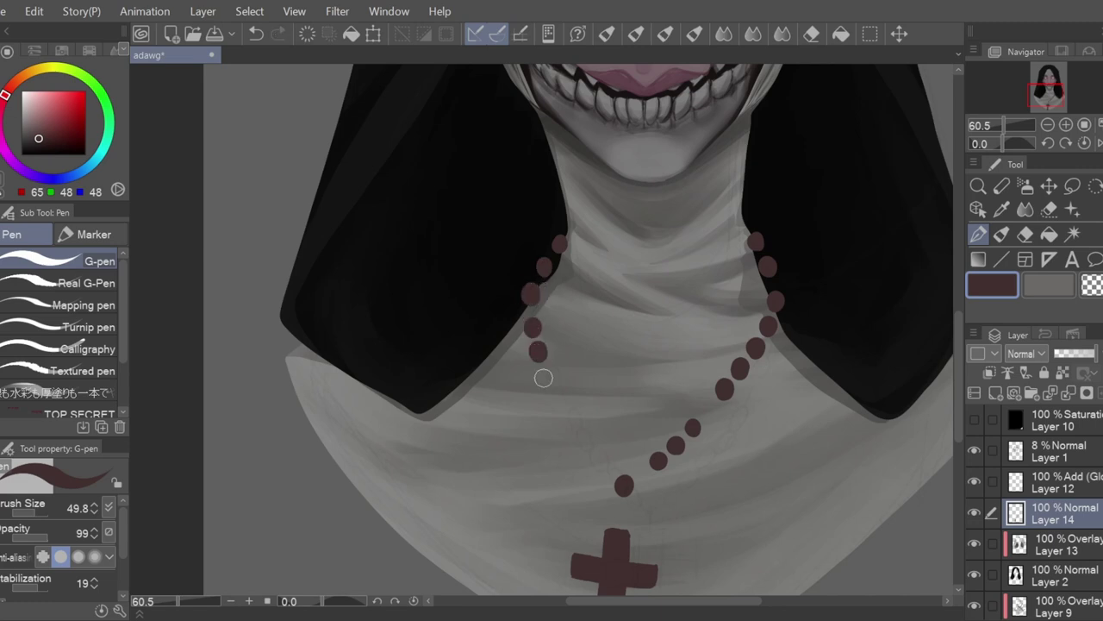
- Link the beads and the cross with a thin cord using the G-pen at size 15.4
drag(34, 512, 30, 513)
drag(559, 247, 537, 279)
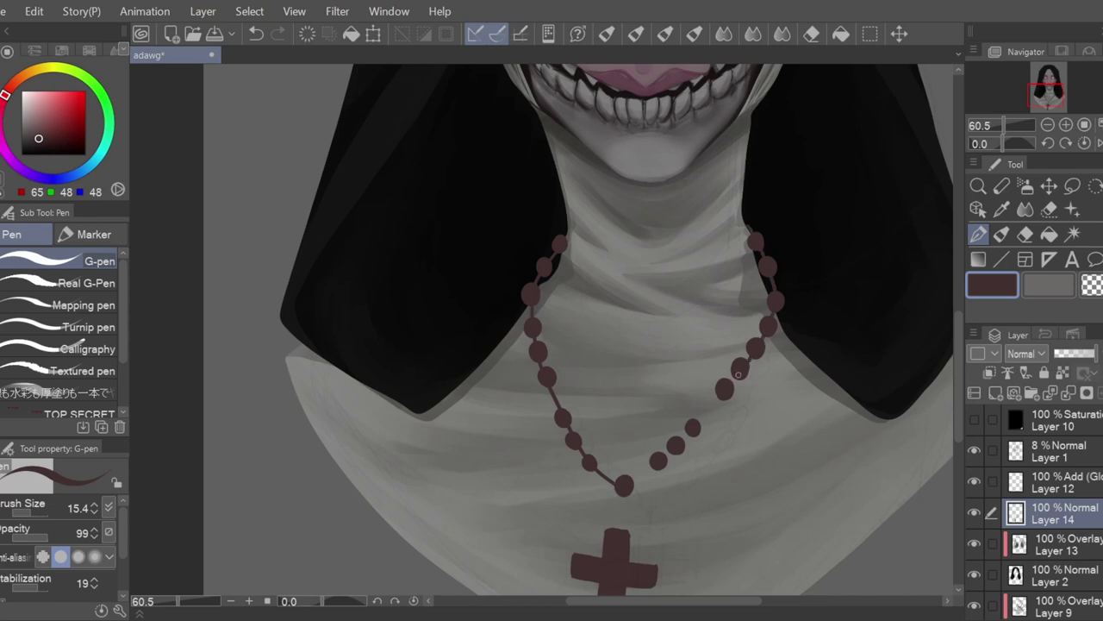
drag(957, 341, 955, 372)
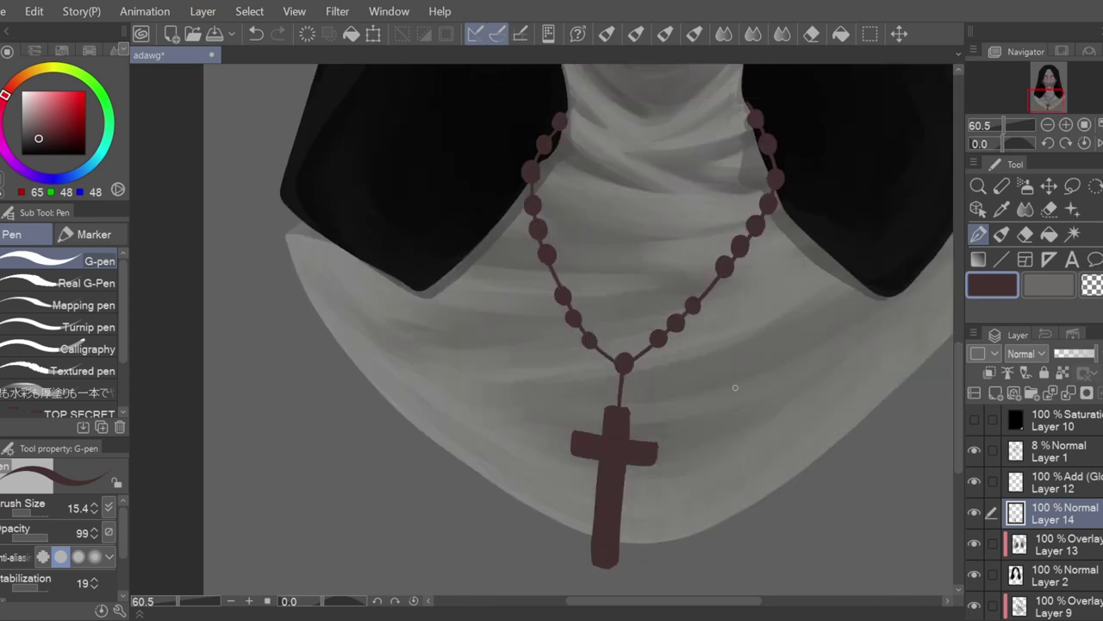
scroll(738, 390, down, 7)
- Lock Layer 14's transparent pixels and lighten the bead centres with the Soft airbrush at size 35.6 in colour 97, 76, 76
scroll(691, 288, up, 9)
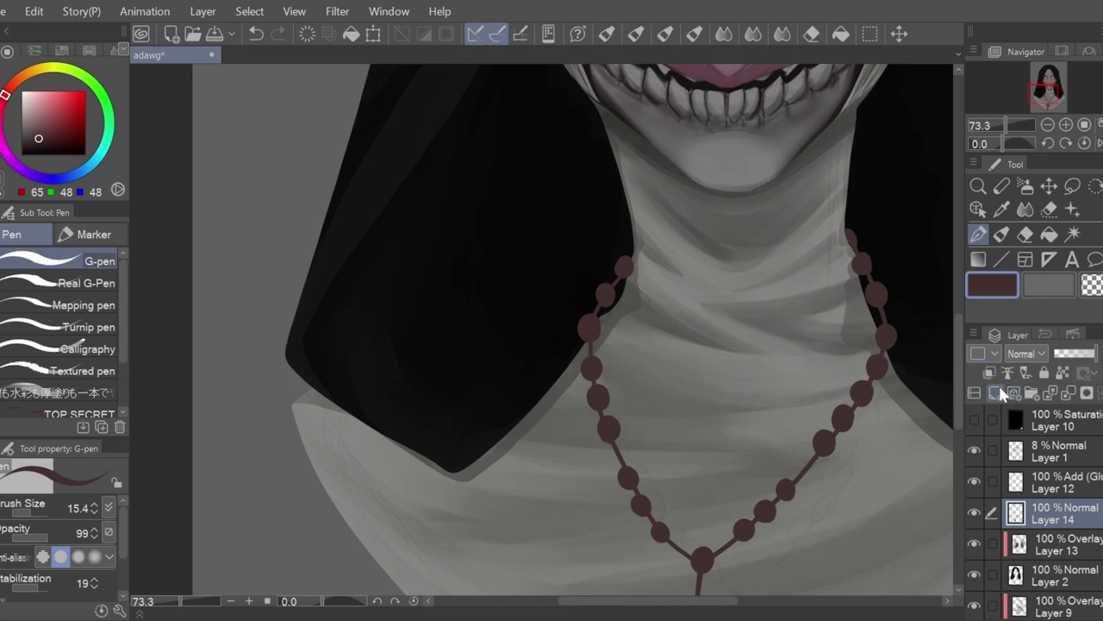
click(1062, 372)
click(34, 130)
click(1025, 186)
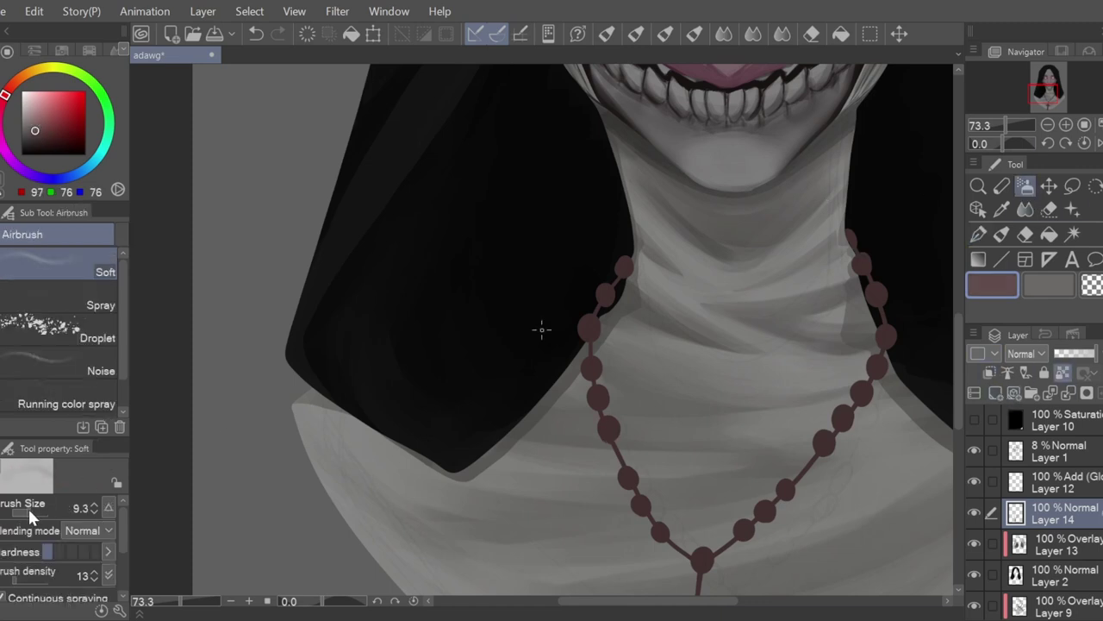
mouse_move(591, 326)
mouse_down()
mouse_move(599, 399)
mouse_move(661, 532)
mouse_up()
mouse_move(862, 254)
mouse_down()
mouse_move(878, 295)
mouse_move(875, 365)
mouse_move(764, 515)
mouse_move(703, 560)
mouse_up()
- Add a new layer above Layer 14, clip it to the layer below and set its blending mode to Overlay
scroll(767, 371, down, 4)
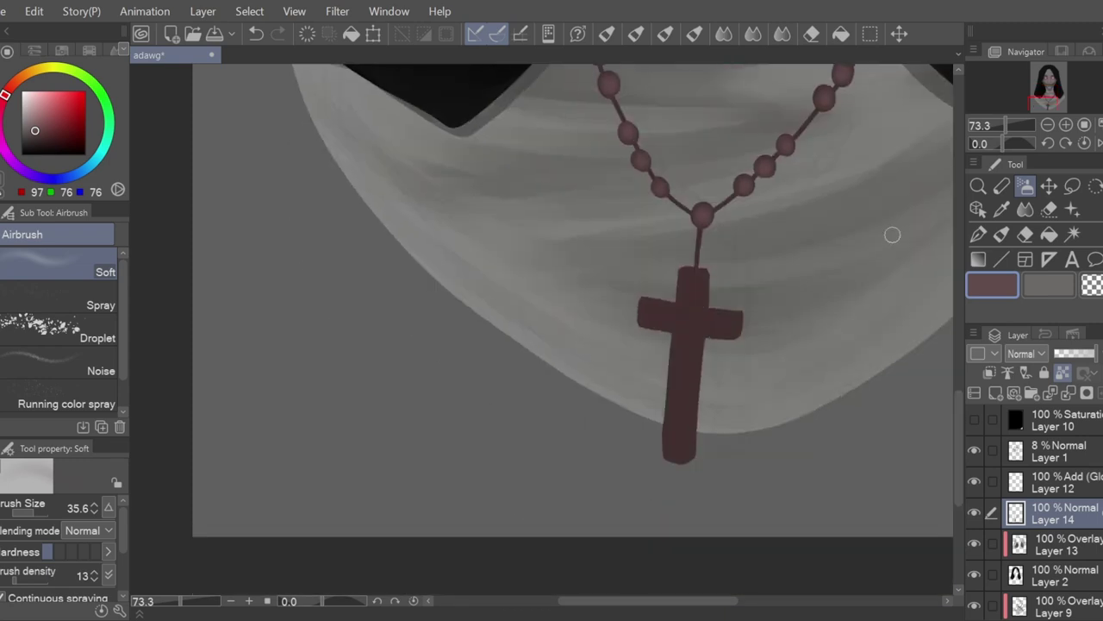
click(991, 374)
click(990, 374)
click(996, 393)
click(991, 374)
click(1026, 354)
click(1045, 263)
- Shade the lowest bead and the cross's side edges in dark purple with the flat brush at size 30.1
click(89, 51)
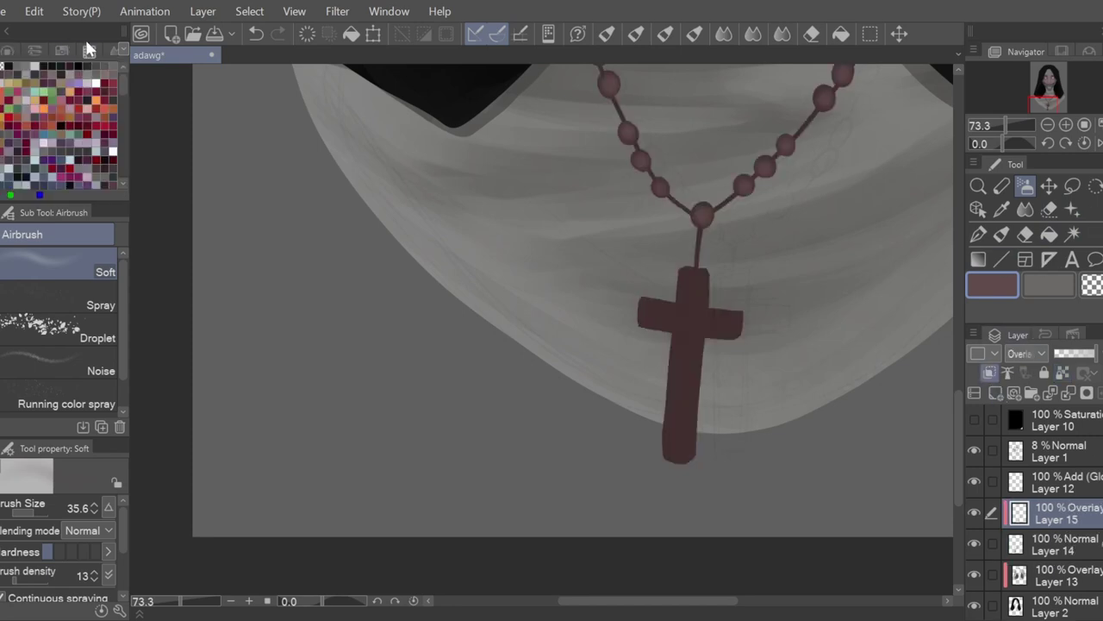
click(69, 65)
click(1001, 233)
key(bracketright)
key(bracketright)
drag(704, 207, 700, 228)
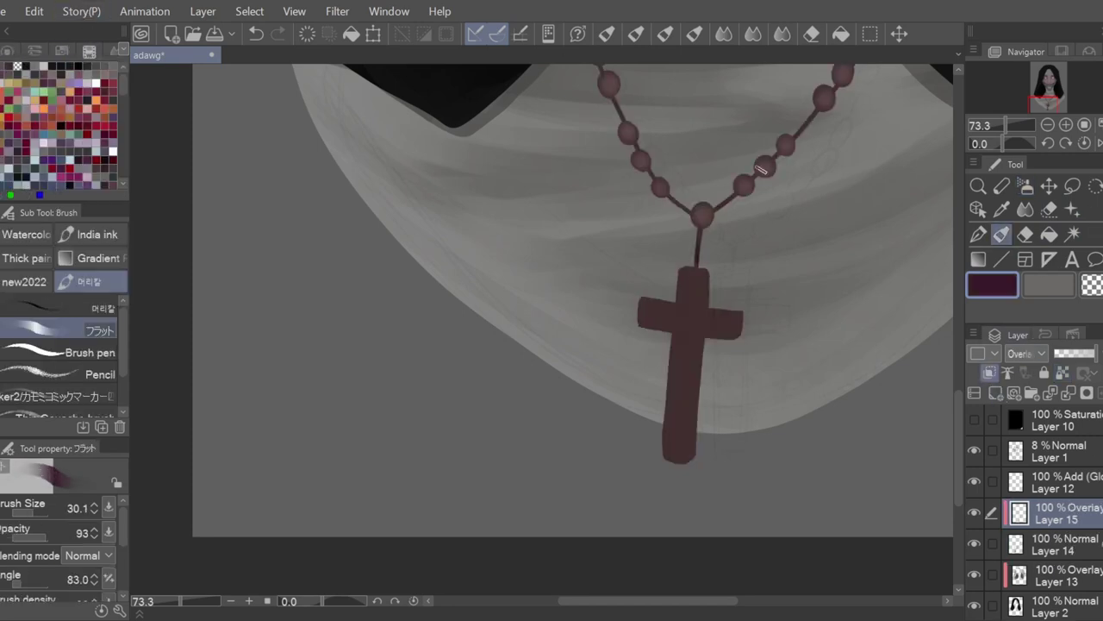
drag(703, 269, 700, 387)
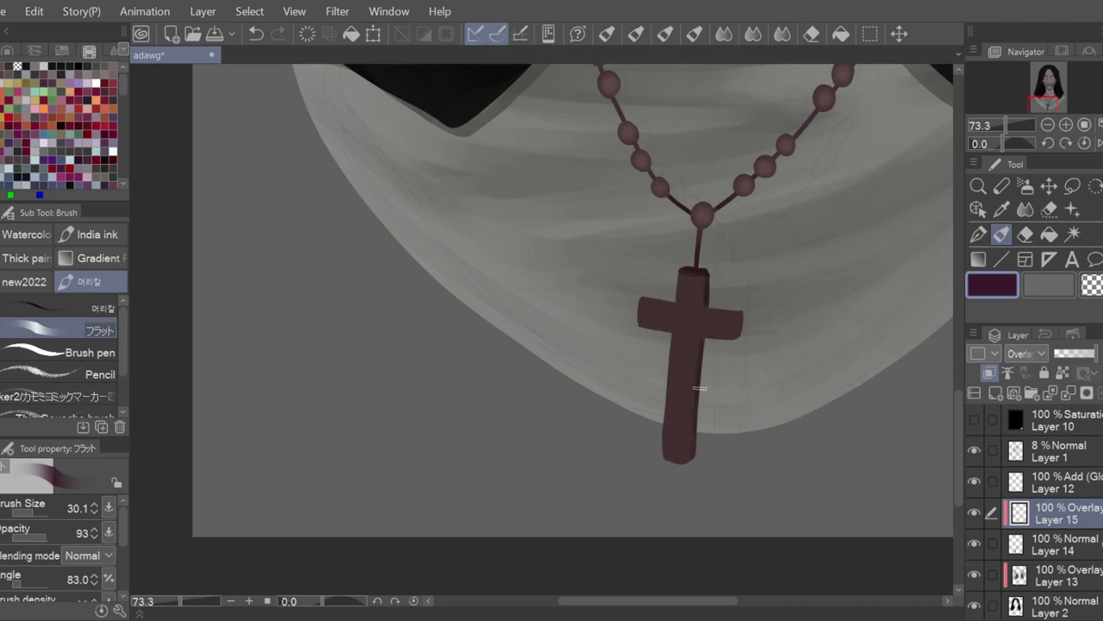
drag(741, 307, 738, 337)
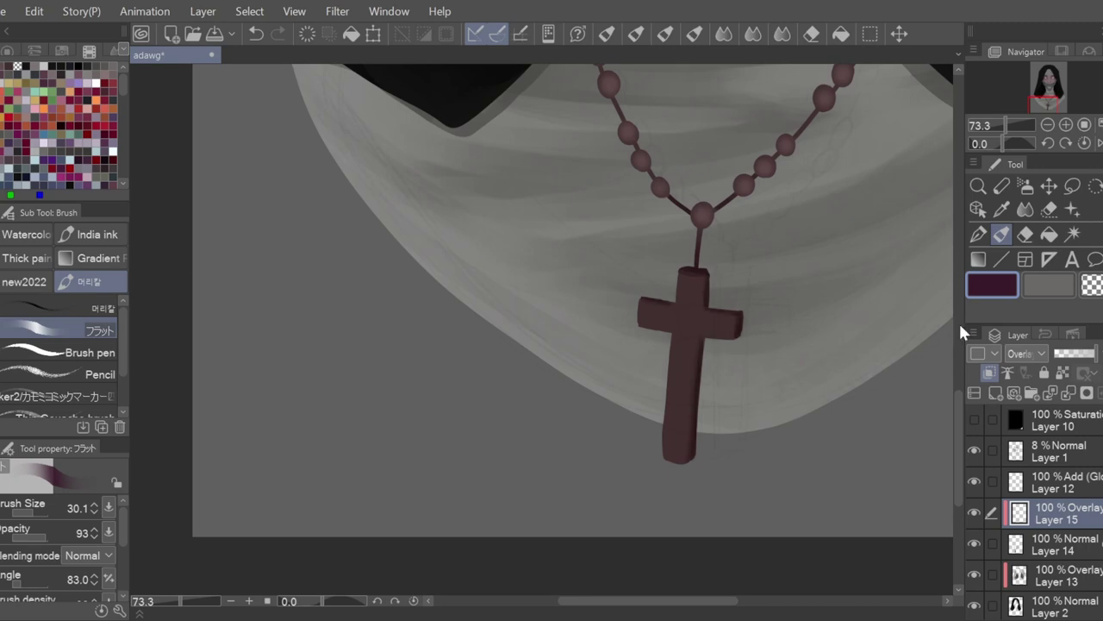
- Darken the rims of the rosary beads on both strands and soften the shading with Blur at size 49.8
scroll(949, 377, up, 3)
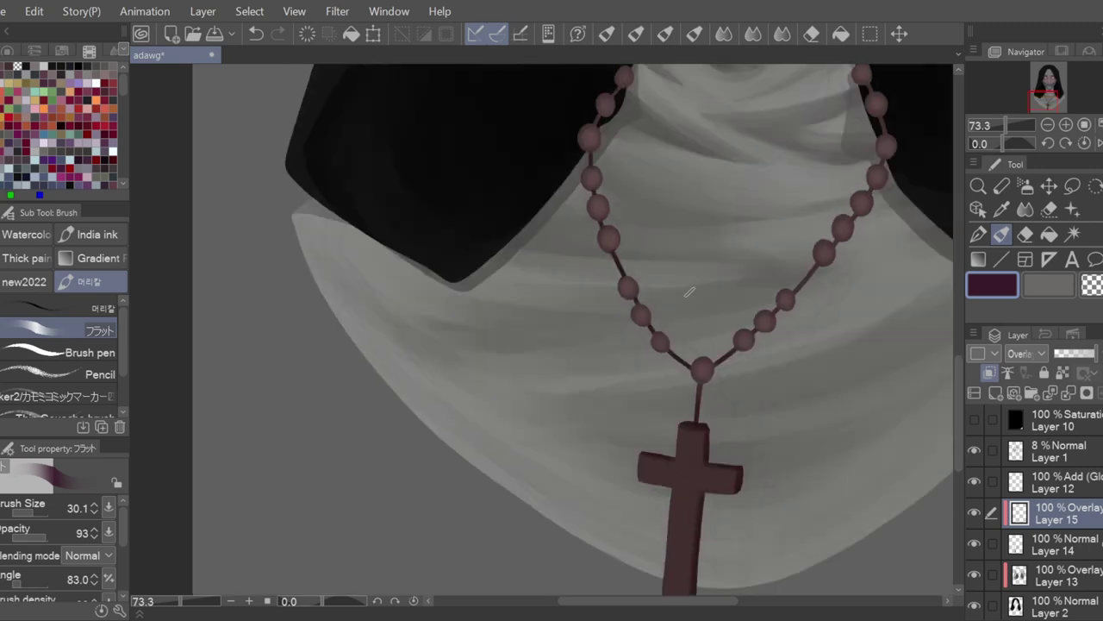
scroll(623, 331, up, 4)
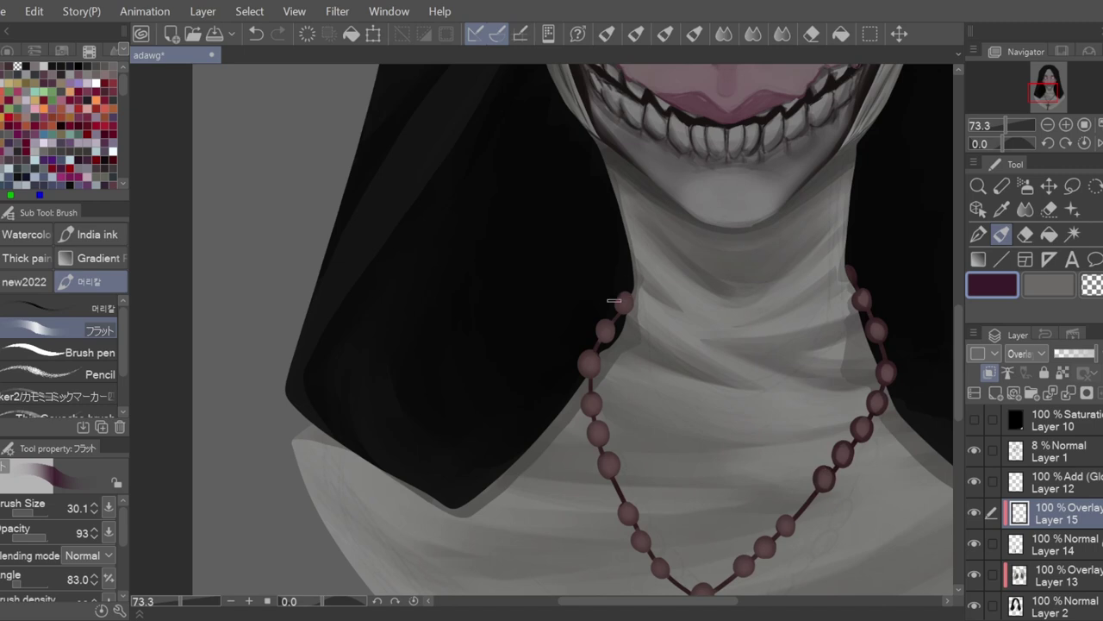
scroll(608, 457, down, 2)
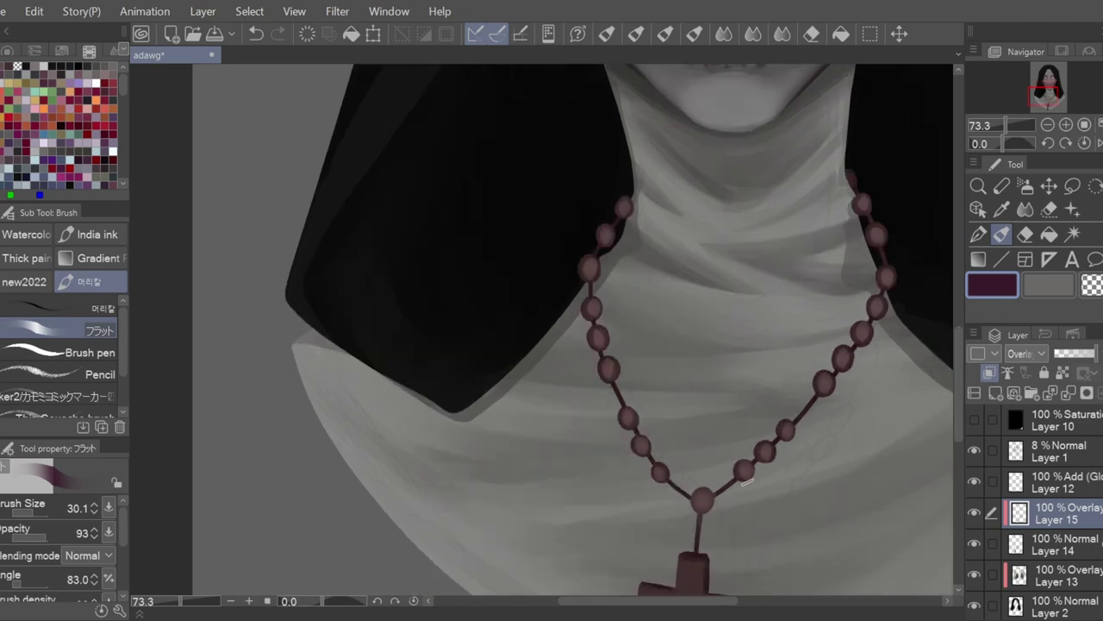
click(1025, 210)
click(78, 282)
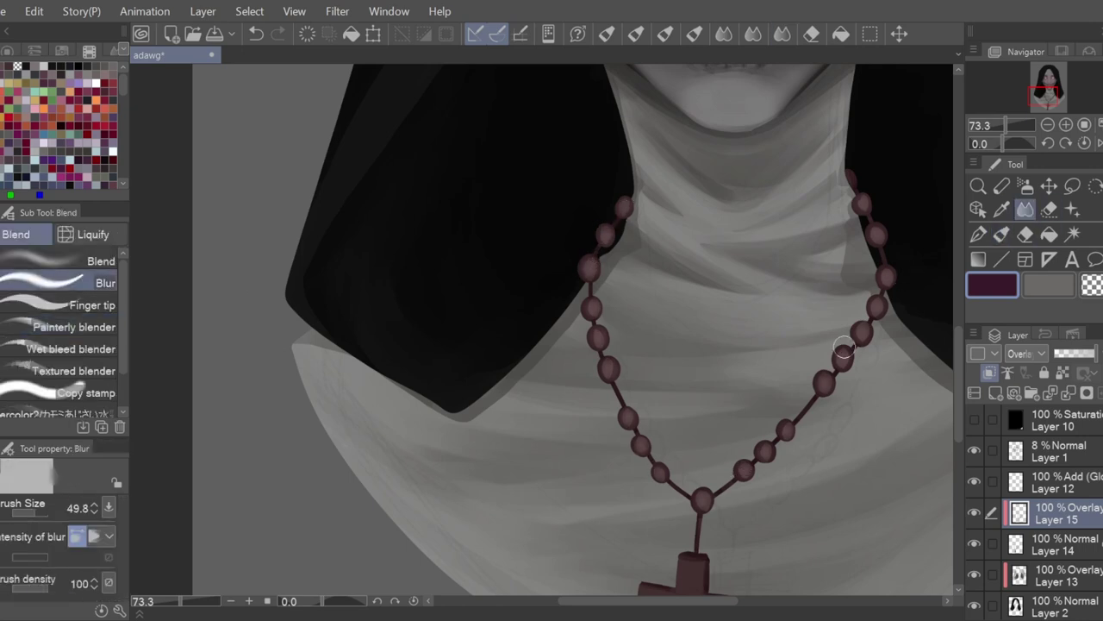
scroll(771, 324, down, 4)
scroll(771, 324, up, 2)
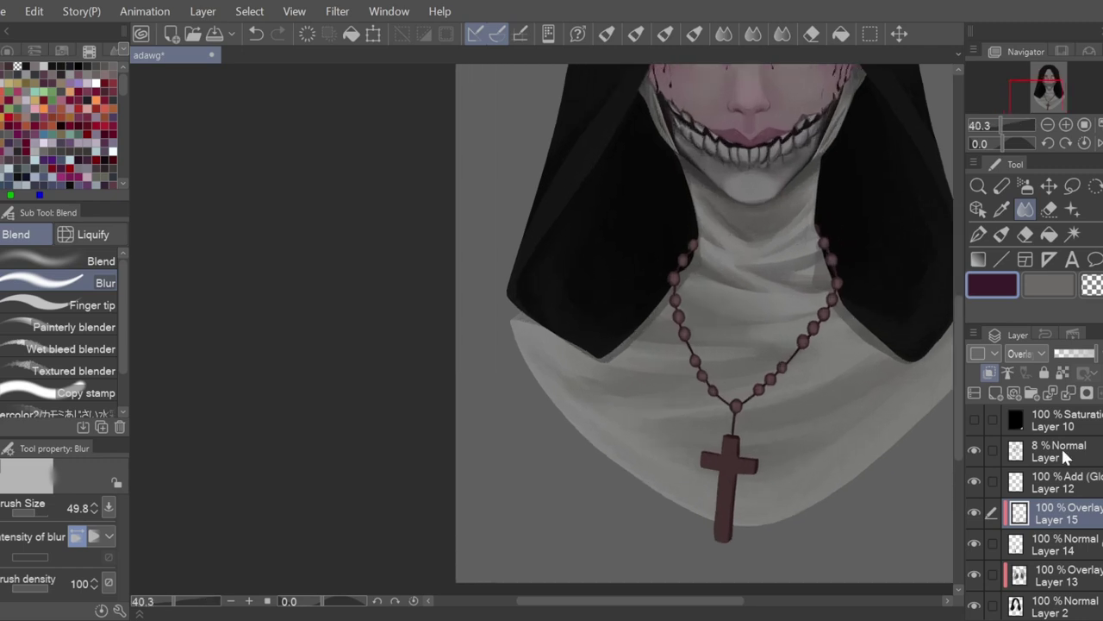
- On the Add (Glow) Layer 12, airbrush a deep crimson glow onto the left strand's beads with Soft at size 35.6
click(1065, 481)
scroll(661, 246, up, 4)
key(b)
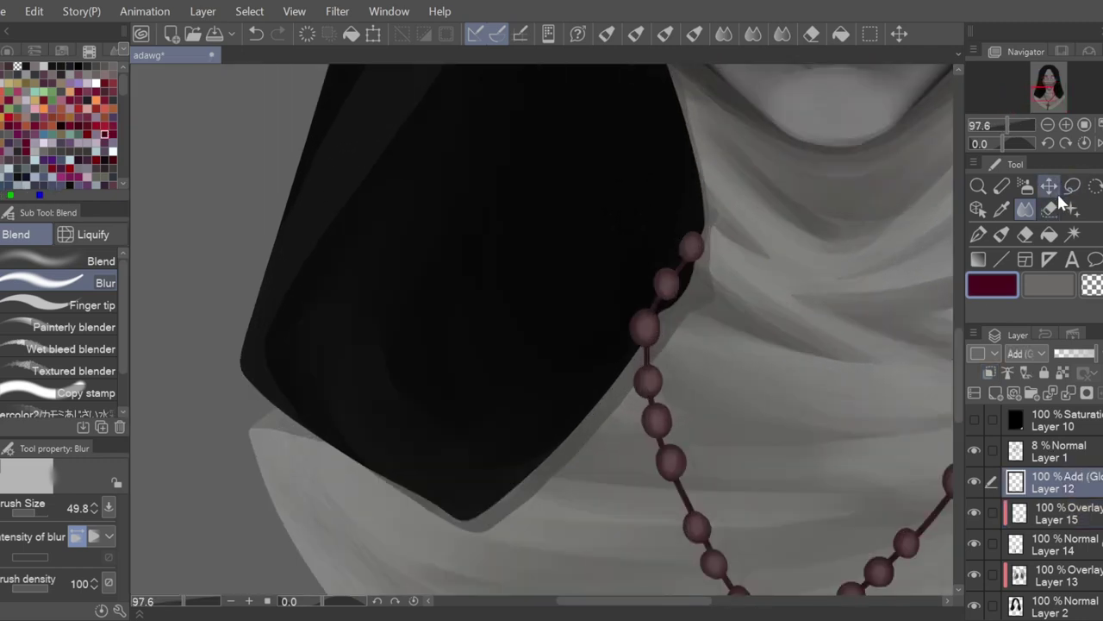
click(657, 420)
click(673, 465)
drag(958, 344, 957, 371)
click(713, 420)
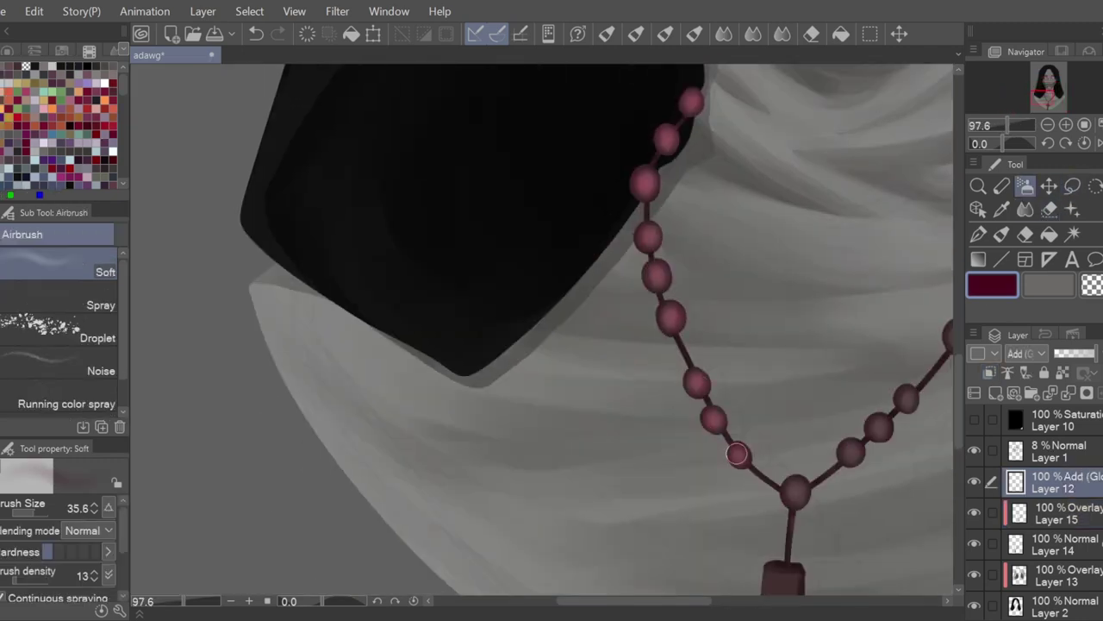
click(794, 492)
- Airbrush the same crimson glow onto the beads of the right strand up to the neck
drag(668, 600, 697, 601)
click(731, 425)
click(807, 334)
click(833, 303)
click(859, 270)
click(879, 235)
drag(957, 379, 958, 357)
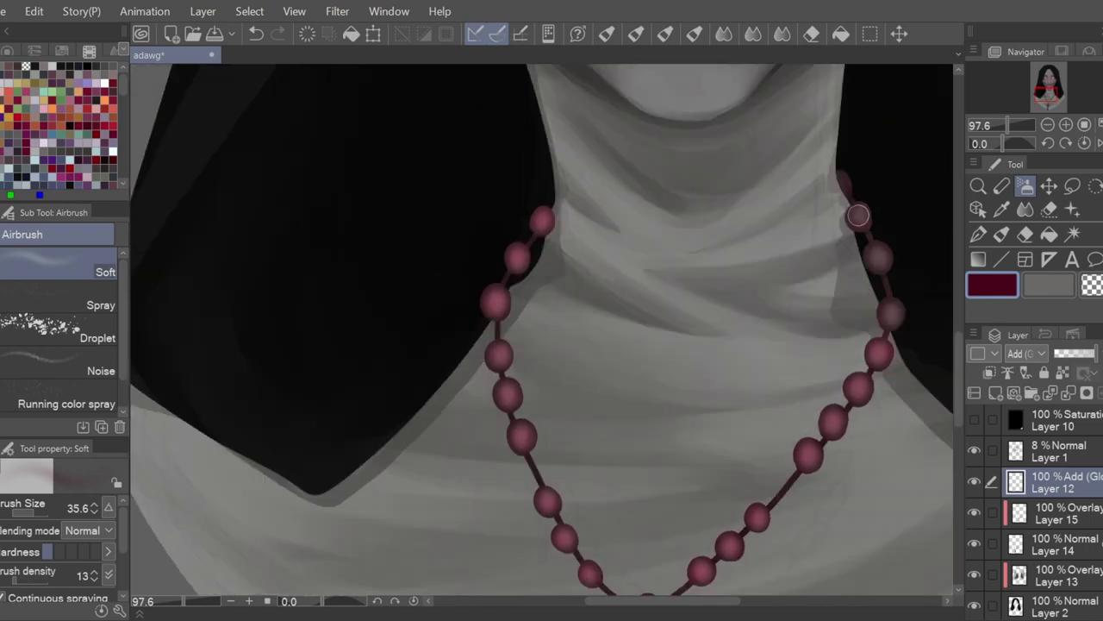
click(880, 258)
- Dot small bright highlights on the rosary beads with the G-pen at size 15.4 in crimson (114, 27, 51)
click(980, 234)
click(8, 51)
alt+click(542, 221)
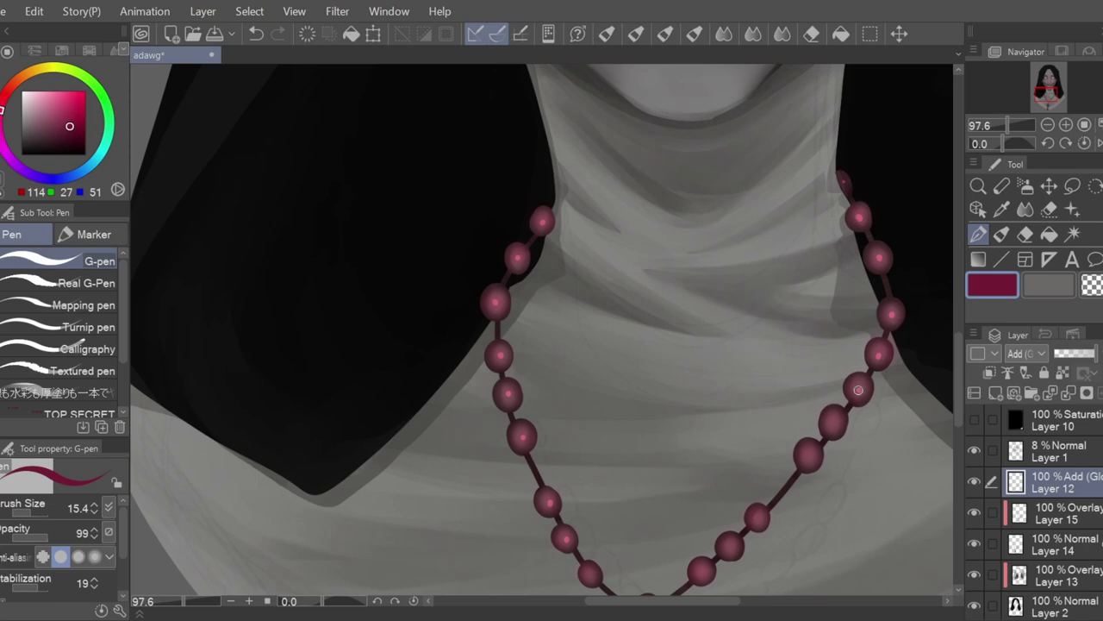
click(834, 420)
click(813, 449)
drag(958, 348, 957, 369)
click(757, 399)
click(730, 425)
click(703, 452)
- Soften the bead highlights with Blur at size 49.8 and check the rosary against the whole portrait
key(j)
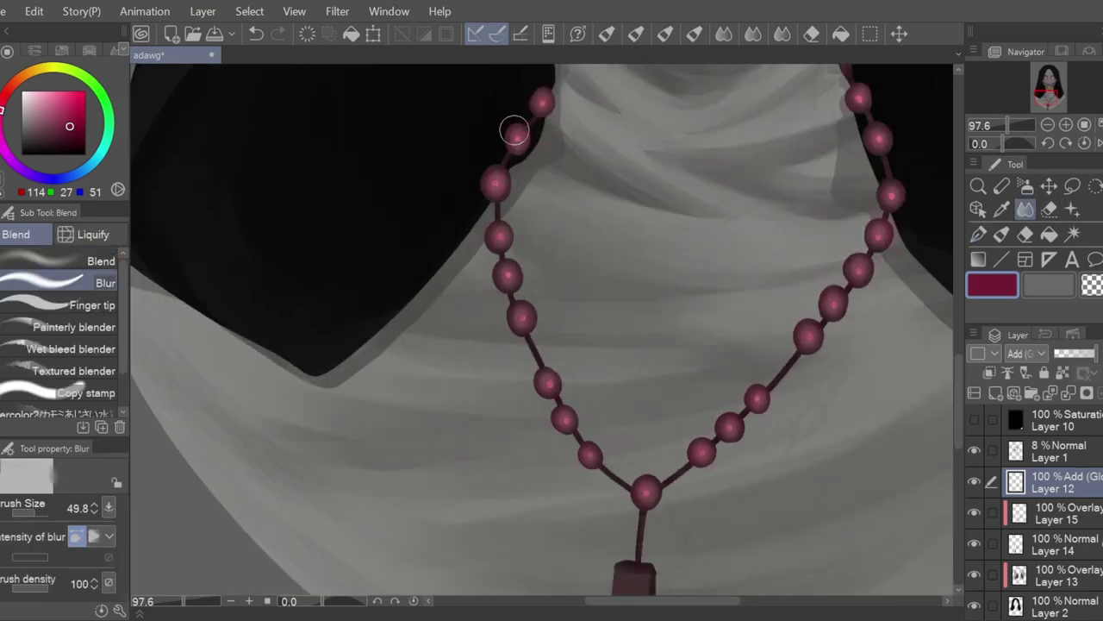
scroll(685, 341, down, 5)
scroll(685, 340, down, 1)
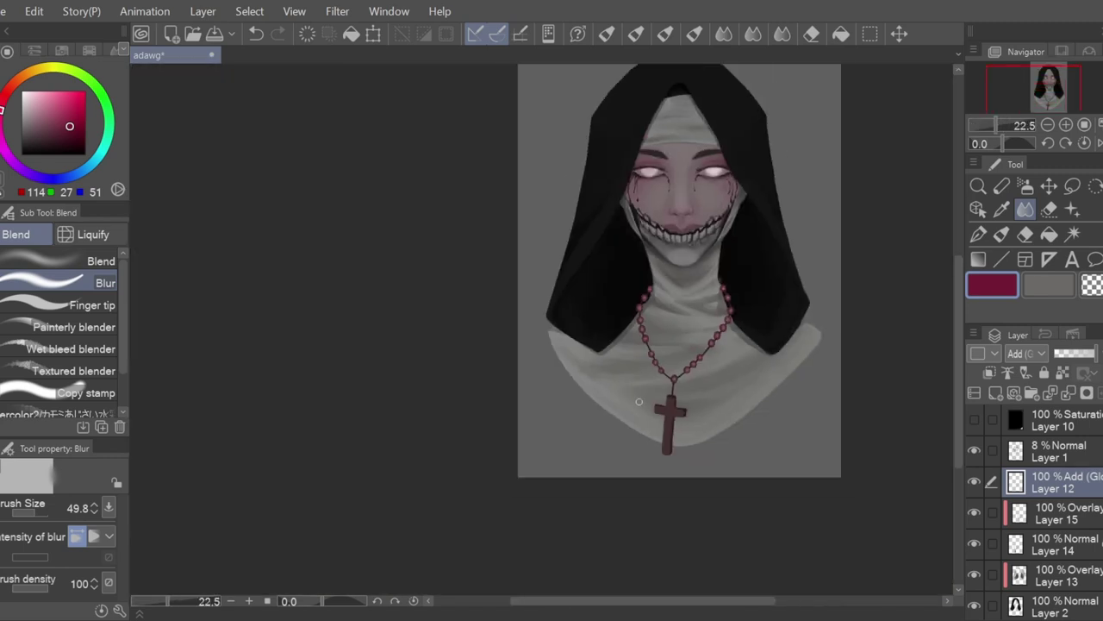
- Lighten the cross's front face with the flat brush at size 30.1 in muted red (121, 93, 93) and soften it with Blur
scroll(666, 439, up, 14)
mouse_move(18, 81)
mouse_down()
mouse_move(5, 94)
mouse_move(36, 124)
mouse_up()
click(35, 125)
click(1002, 234)
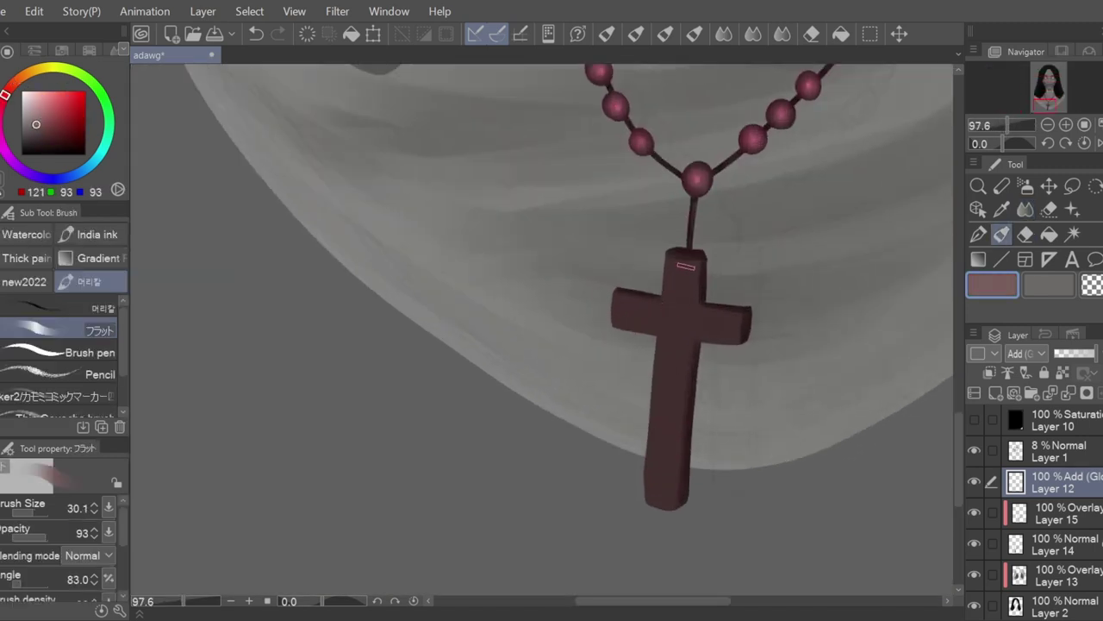
mouse_move(698, 322)
mouse_down()
mouse_move(623, 322)
mouse_move(698, 319)
mouse_move(668, 313)
mouse_move(687, 283)
mouse_move(636, 325)
mouse_move(627, 307)
mouse_move(739, 320)
mouse_move(648, 322)
mouse_move(728, 327)
mouse_up()
key(ctrl+z)
mouse_move(684, 263)
mouse_down()
mouse_move(688, 321)
mouse_move(660, 500)
mouse_up()
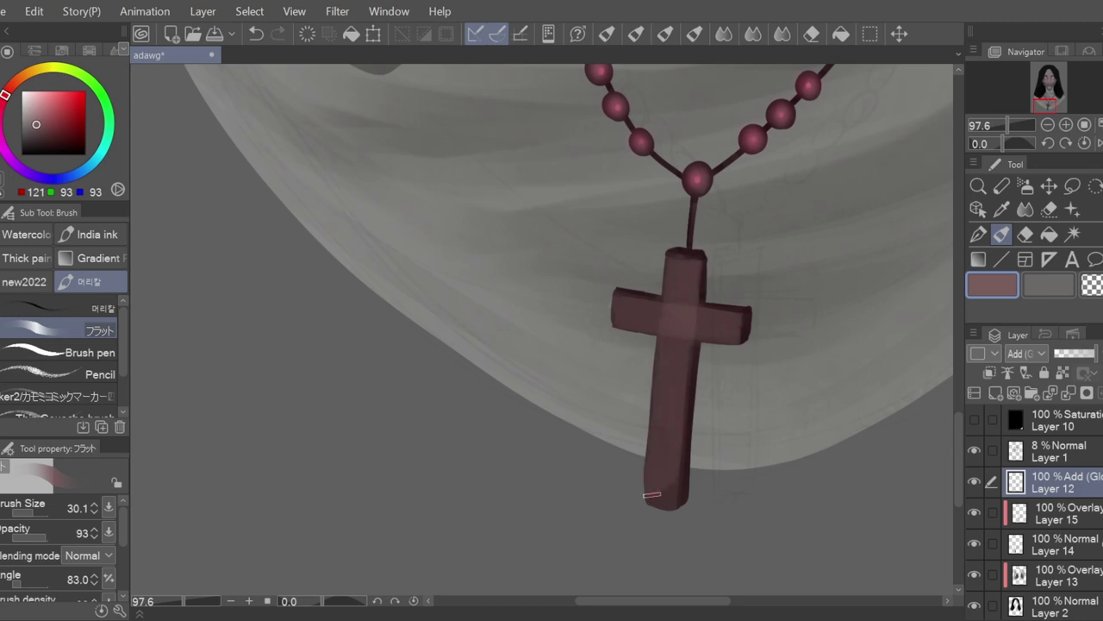
key(j)
drag(687, 277, 658, 491)
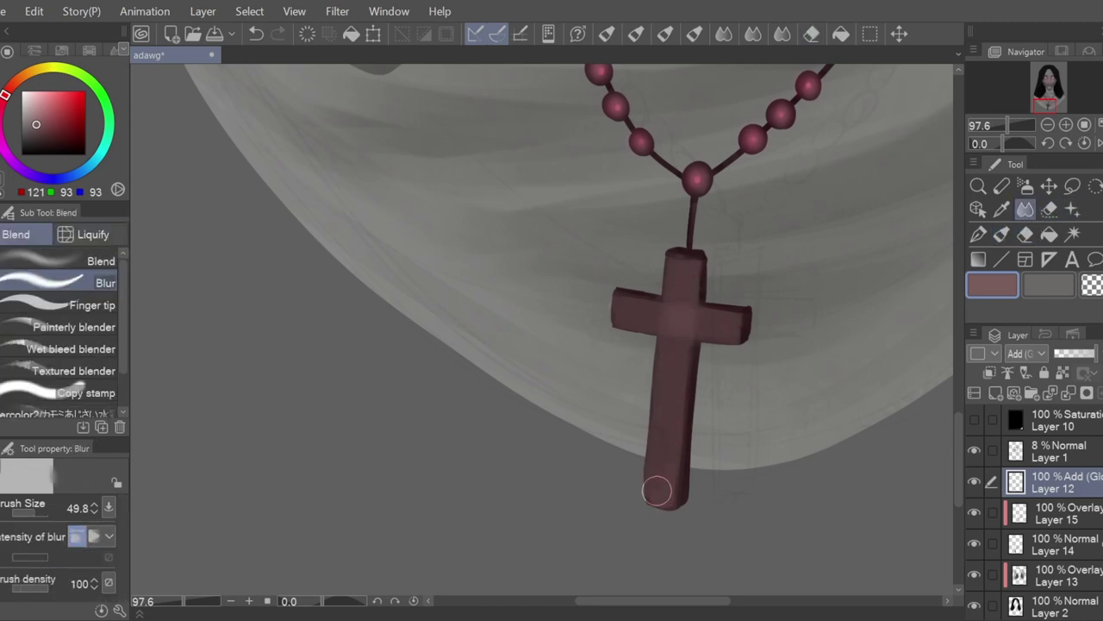
- Try engraving rune-like symbols along the cross on Layer 14 with the G-pen at size 16 in grey-brown (90, 79, 79)
scroll(656, 459, down, 6)
scroll(677, 409, up, 4)
click(30, 132)
key(p)
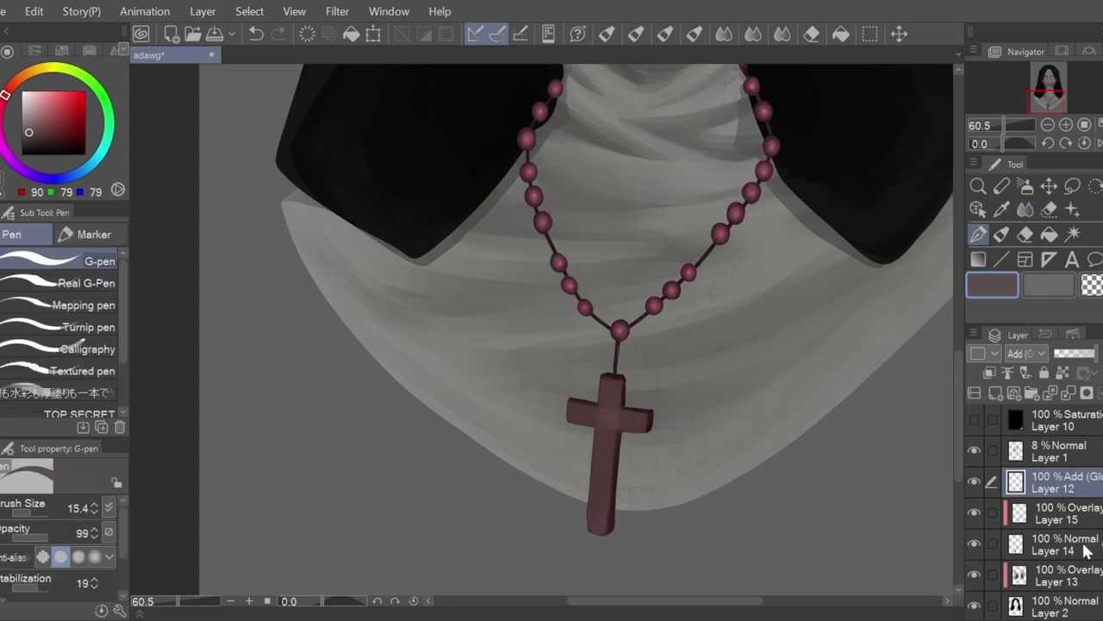
click(1026, 544)
scroll(606, 398, up, 1)
mouse_move(603, 418)
mouse_down()
mouse_move(611, 461)
mouse_move(598, 505)
mouse_up()
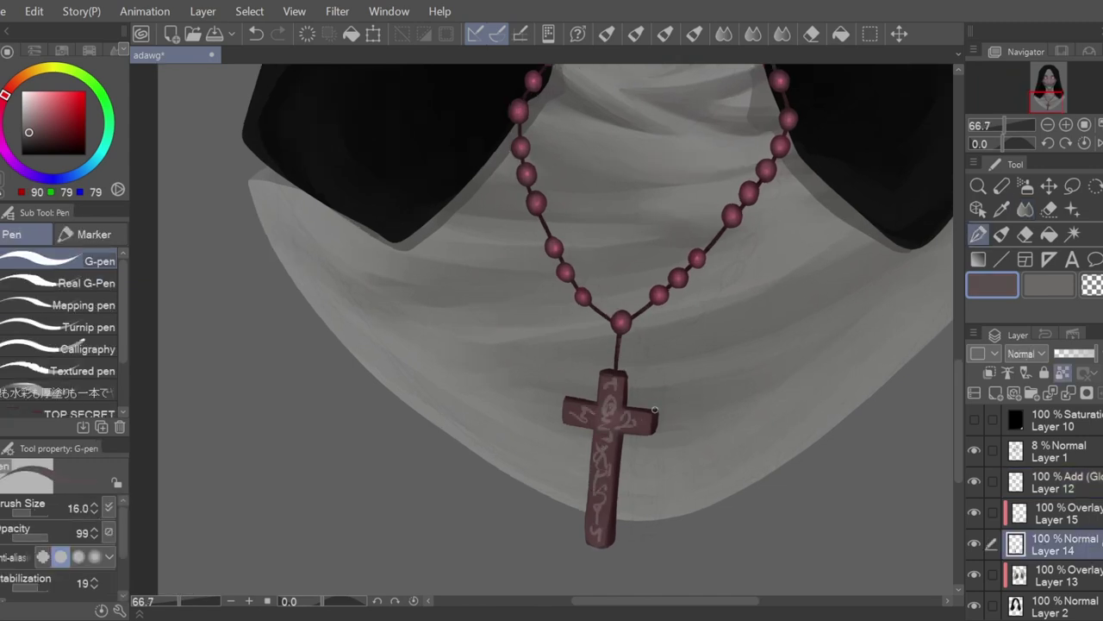
- Try deepening the cross's engraved symbols with near-black strokes (36, 32, 32) and softening them with Blur
click(27, 145)
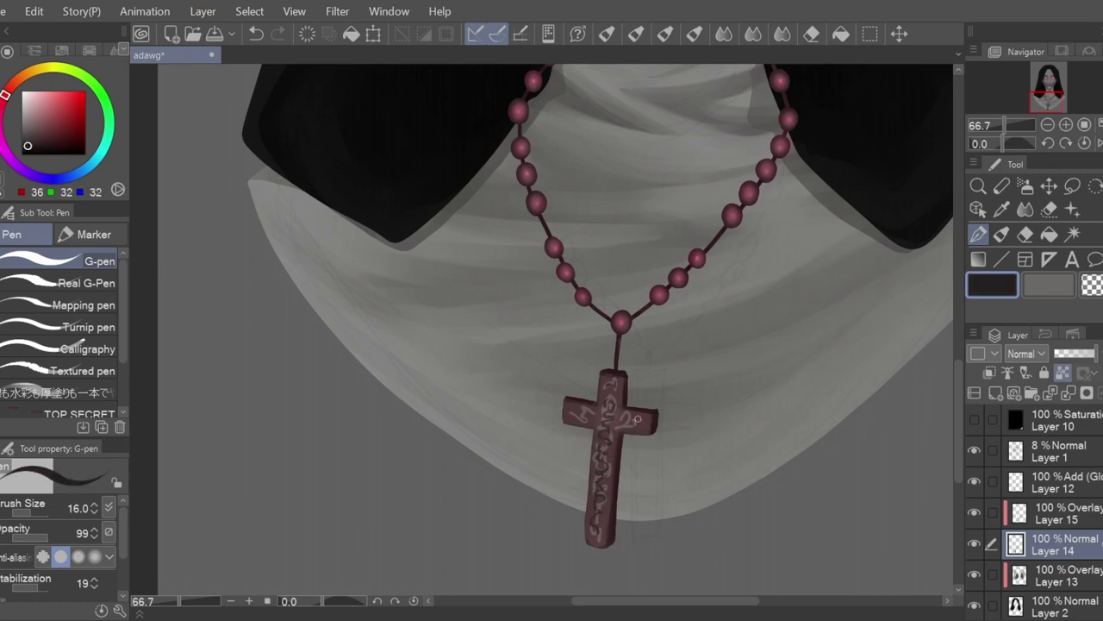
scroll(570, 421, down, 5)
scroll(601, 373, up, 3)
key(j)
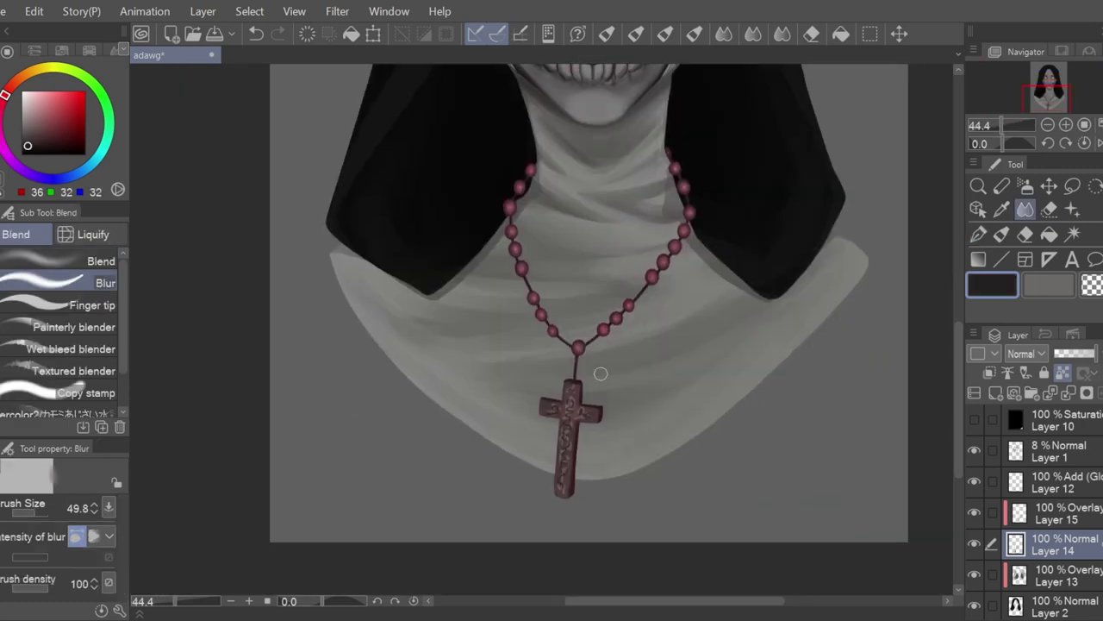
- Undo all the engraved symbols on the cross
key(ctrl+z)
key(ctrl+z)
key(ctrl+z)
key(ctrl+z)
key(ctrl+z)
key(ctrl+z)
key(ctrl+z)
key(ctrl+z)
- Streak the cross lengthwise with dark purple wood grain on Layer 15 using the flat brush at size 30.1
scroll(549, 492, up, 3)
click(975, 513)
click(975, 513)
click(1053, 515)
click(89, 51)
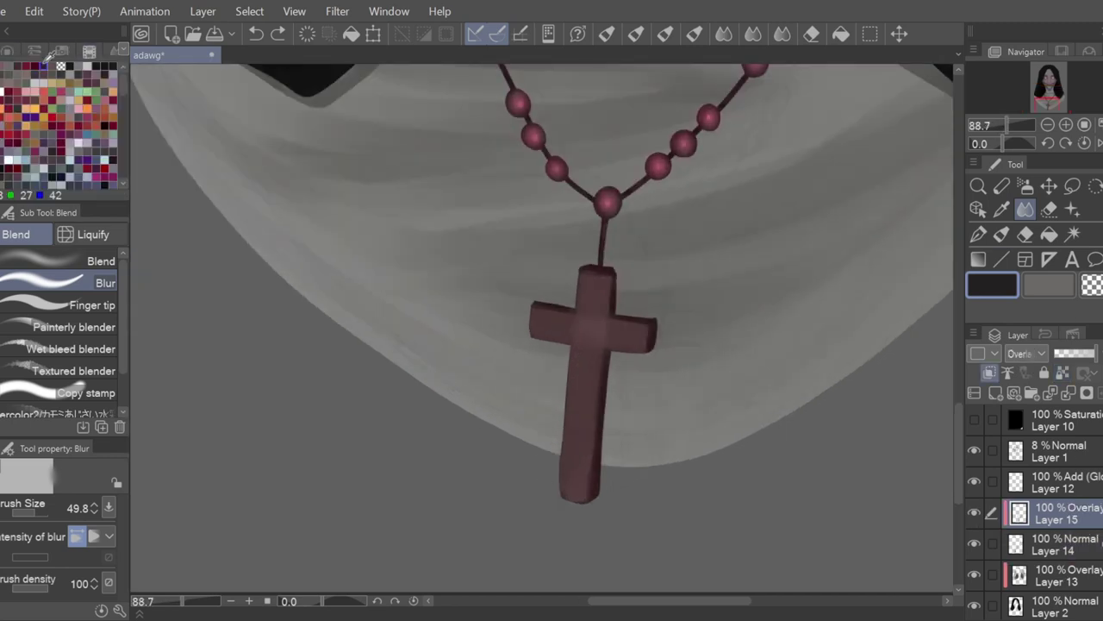
click(43, 66)
key(b)
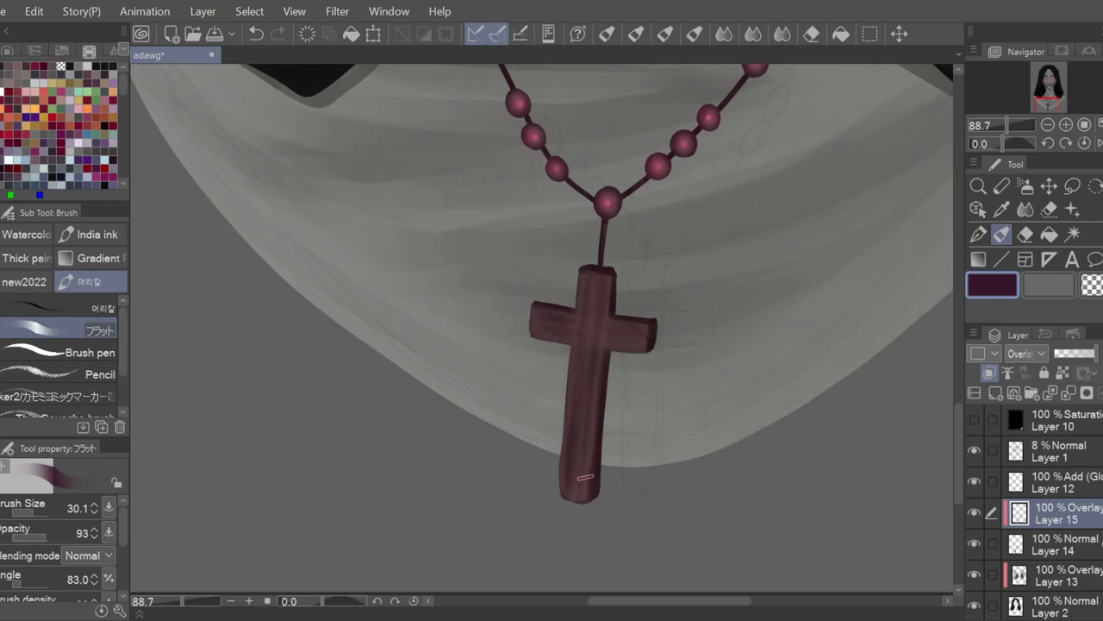
scroll(646, 384, down, 5)
scroll(739, 451, up, 4)
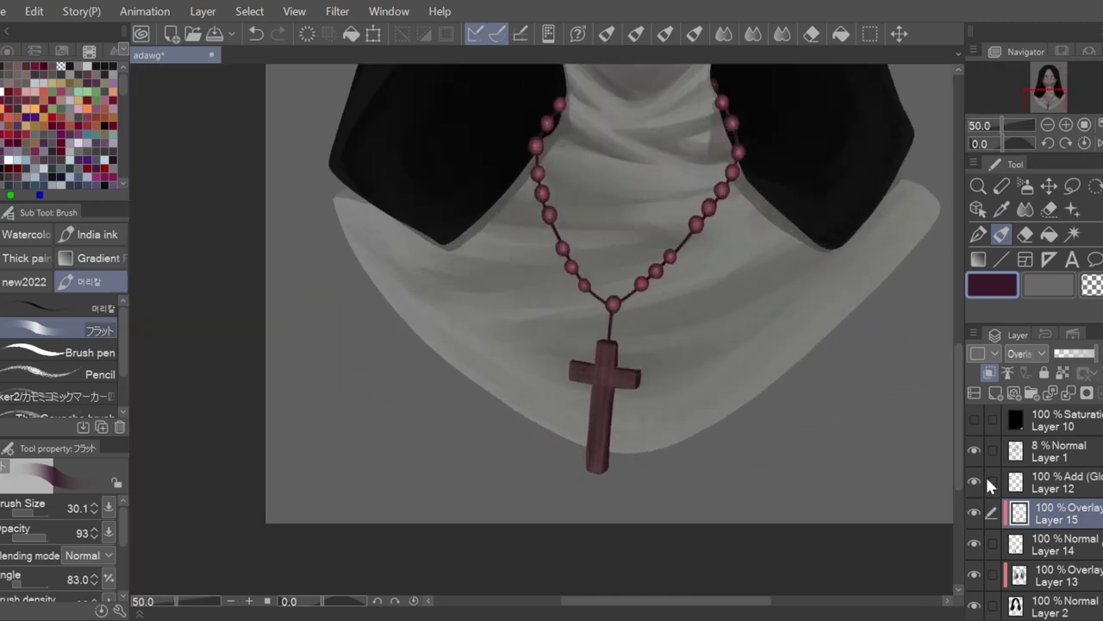
- Lasso the cross and scale it down across Layers 12, 14 and 15 together, keeping it hanging from the lowest bead
click(1072, 187)
mouse_move(596, 336)
mouse_down()
mouse_move(559, 402)
mouse_move(604, 334)
mouse_up()
key(ctrl+t)
drag(655, 337, 630, 382)
drag(610, 451, 625, 402)
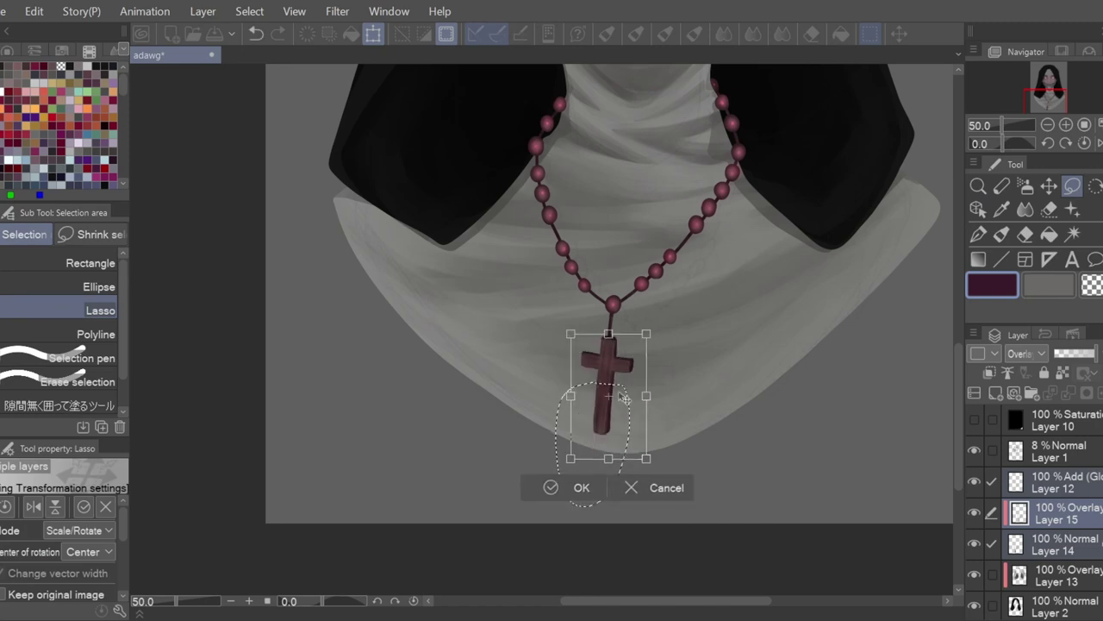
click(580, 488)
scroll(718, 362, down, 4)
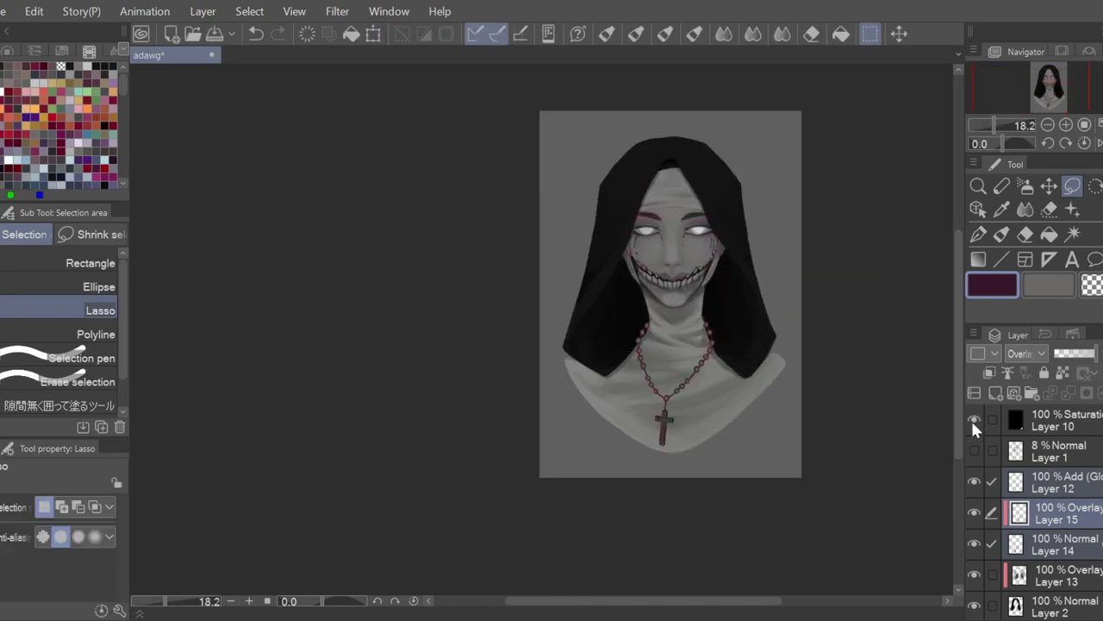
- Touch up the forehead skin along the headband on Layer 4 with the G-pen at size 16 in sampled (124, 114, 114) and save
scroll(1062, 550, down, 3)
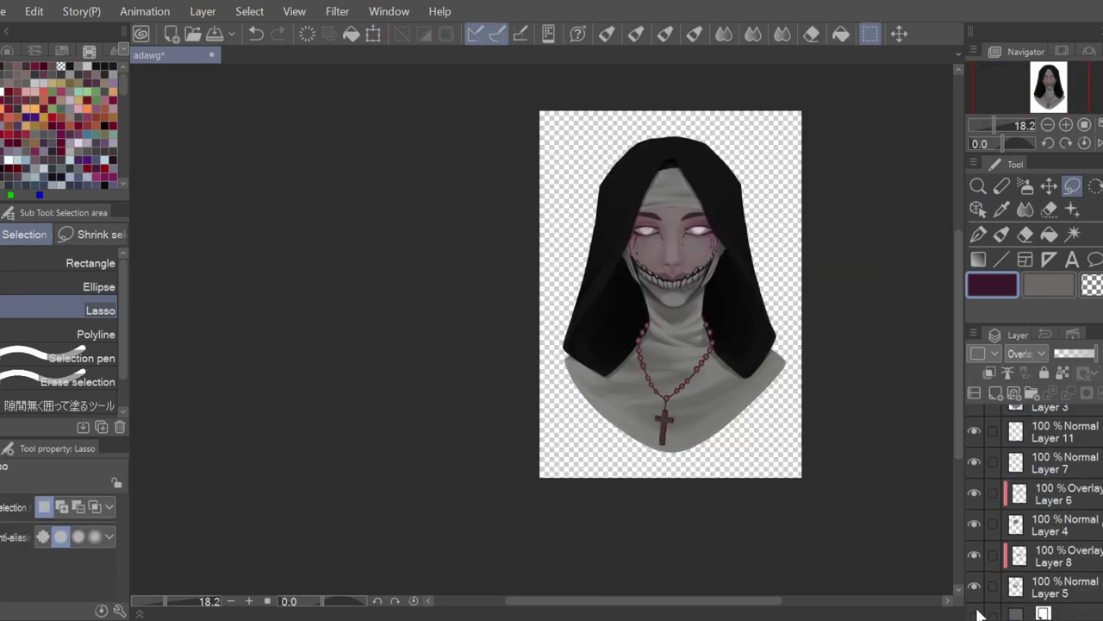
click(1054, 525)
scroll(653, 148, up, 9)
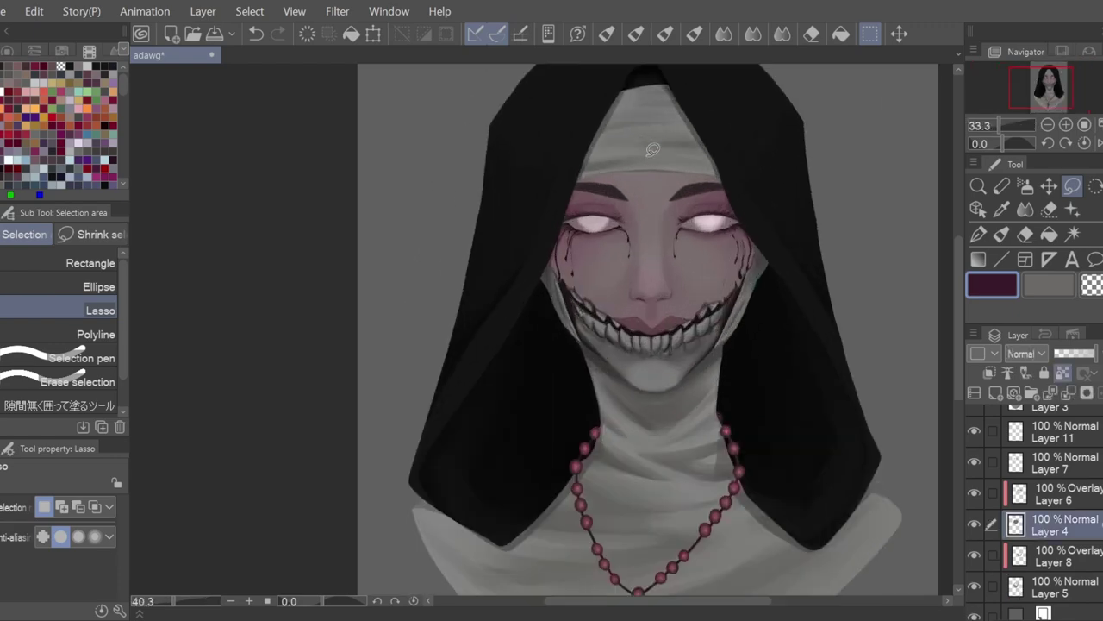
right_click(676, 222)
click(1065, 374)
click(979, 235)
scroll(560, 258, down, 10)
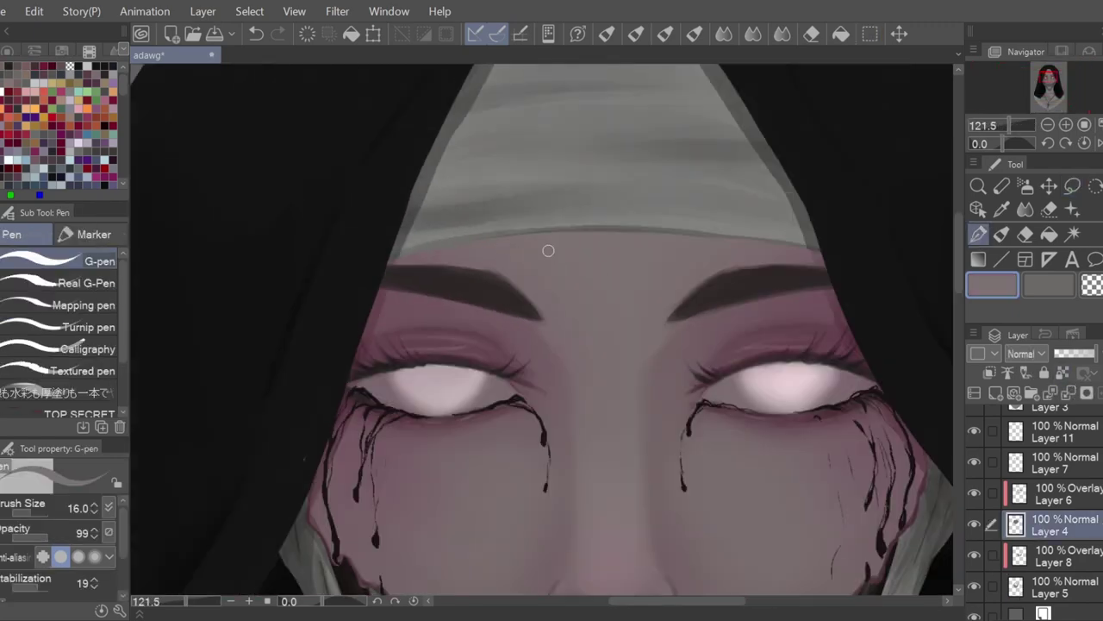
click(214, 35)
- Choose dark crimson (72, 16, 28) and make a tall rectangular selection around the nun from near the veil's top to the lower chest
click(7, 52)
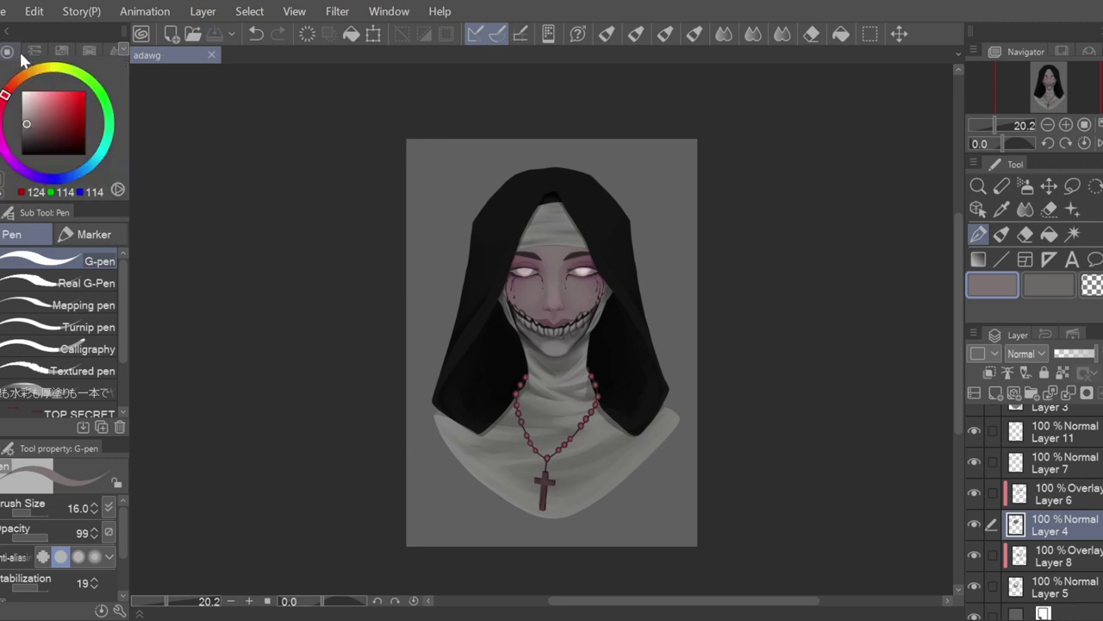
drag(6, 99, 2, 107)
click(71, 136)
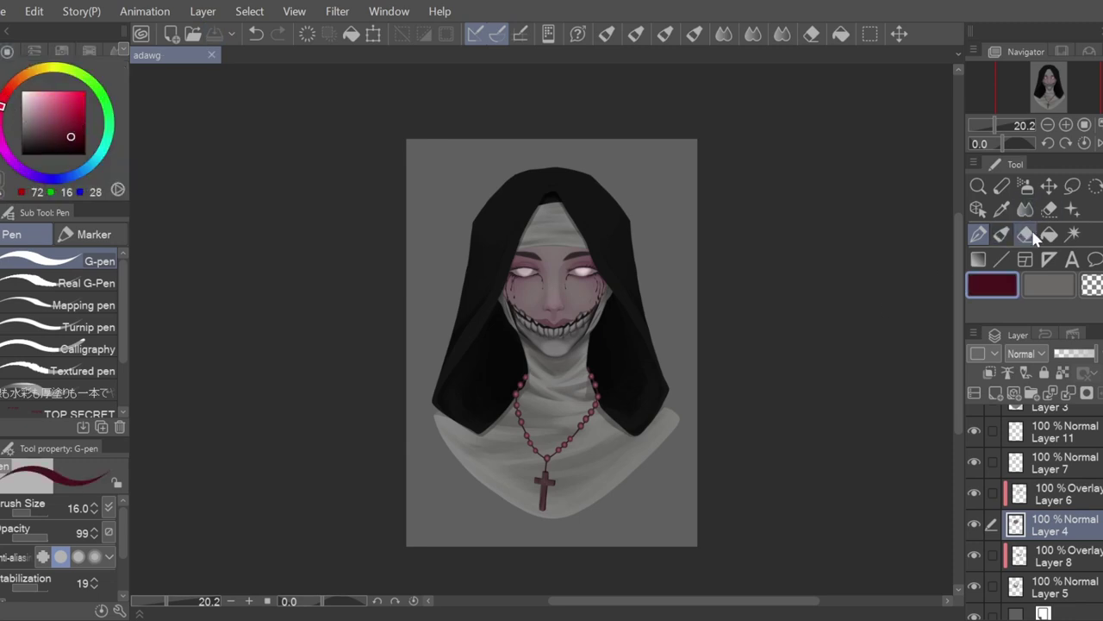
click(1073, 186)
click(90, 263)
mouse_move(438, 186)
mouse_down()
mouse_move(664, 442)
mouse_move(668, 486)
mouse_up()
- Fill the rectangular selection with the dark crimson on a new layer behind the figure, deselect, save and check the whole portrait
click(651, 514)
click(256, 35)
click(1065, 613)
click(996, 393)
click(650, 516)
key(ctrl+d)
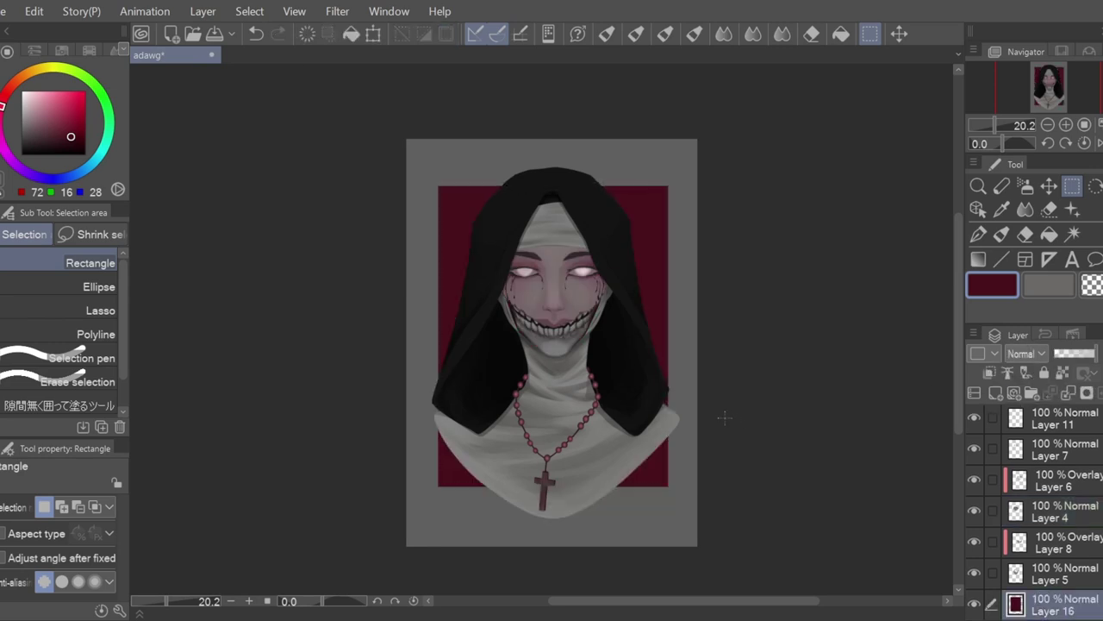
key(ctrl+s)
scroll(553, 283, up, 10)
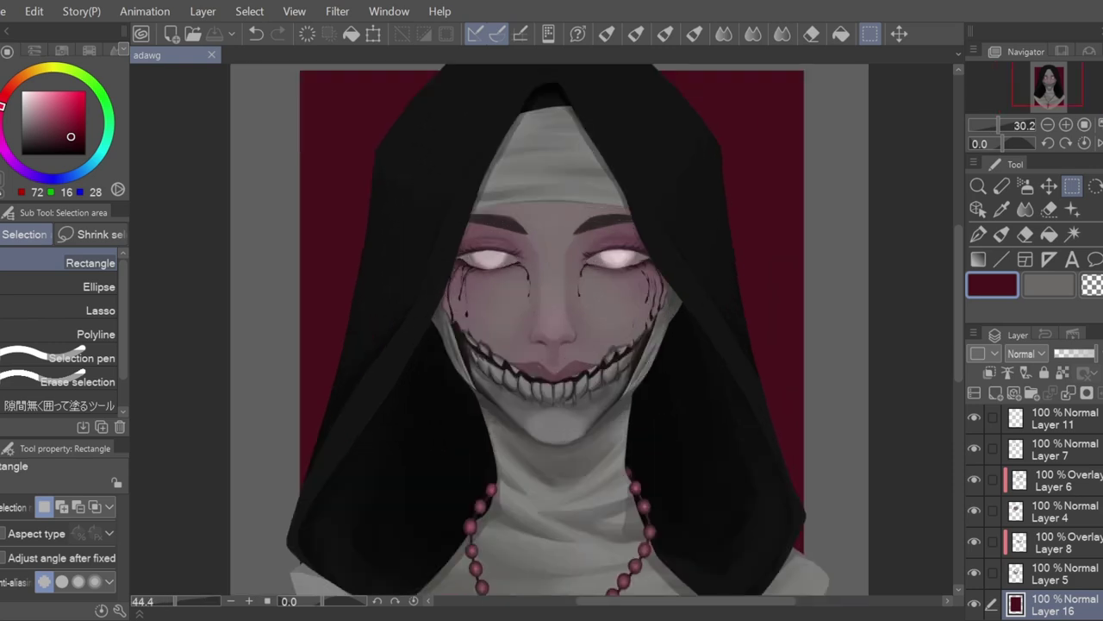
scroll(550, 274, down, 9)
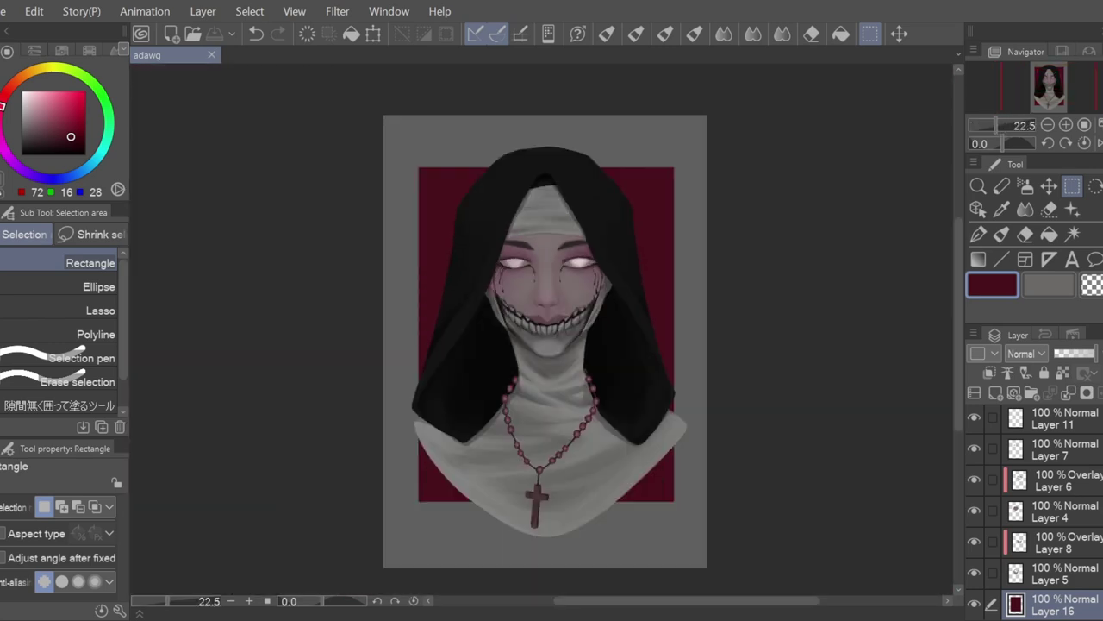